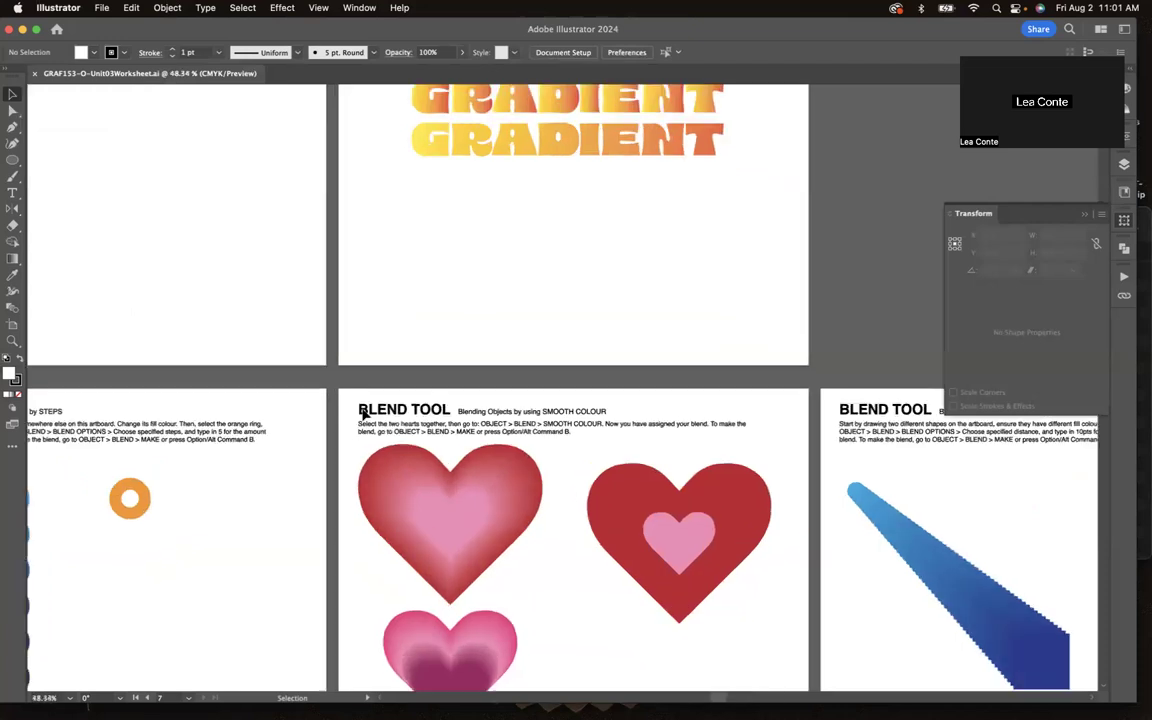
# Draw a circle about 322 pt in diameter in the empty area of the Gradient Tool artboard and nudge it toward the sample circles.
pyautogui.scroll(2, 363, 414)
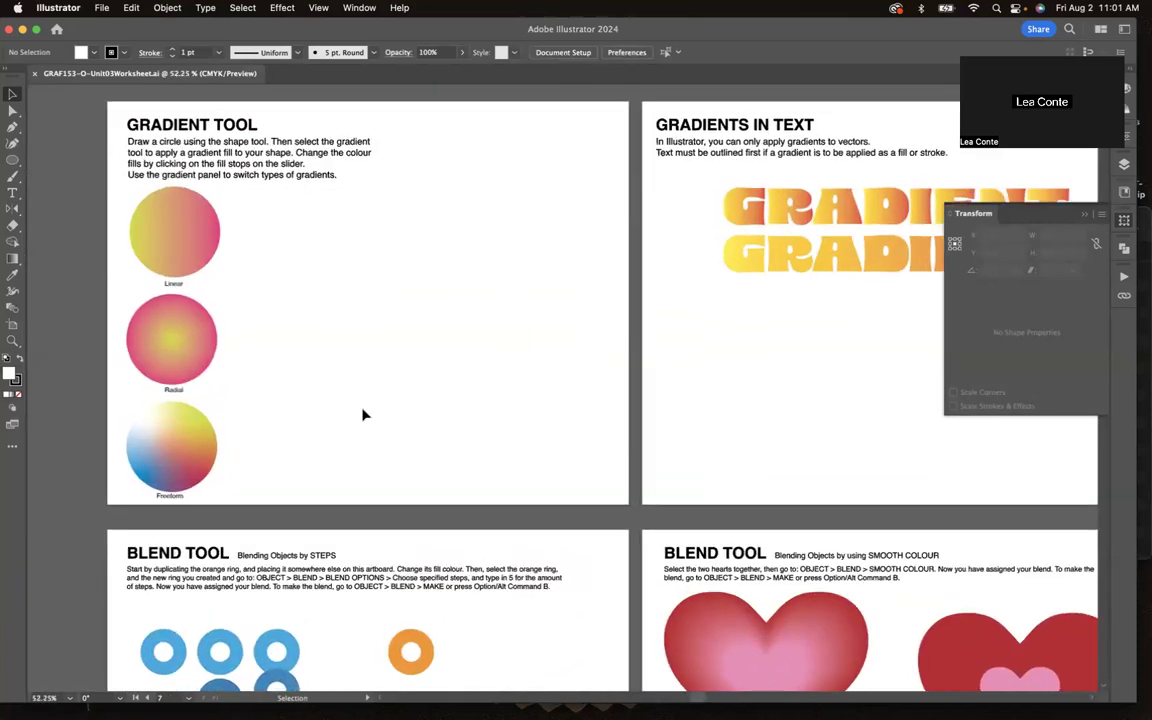
pyautogui.scroll(3, 363, 414)
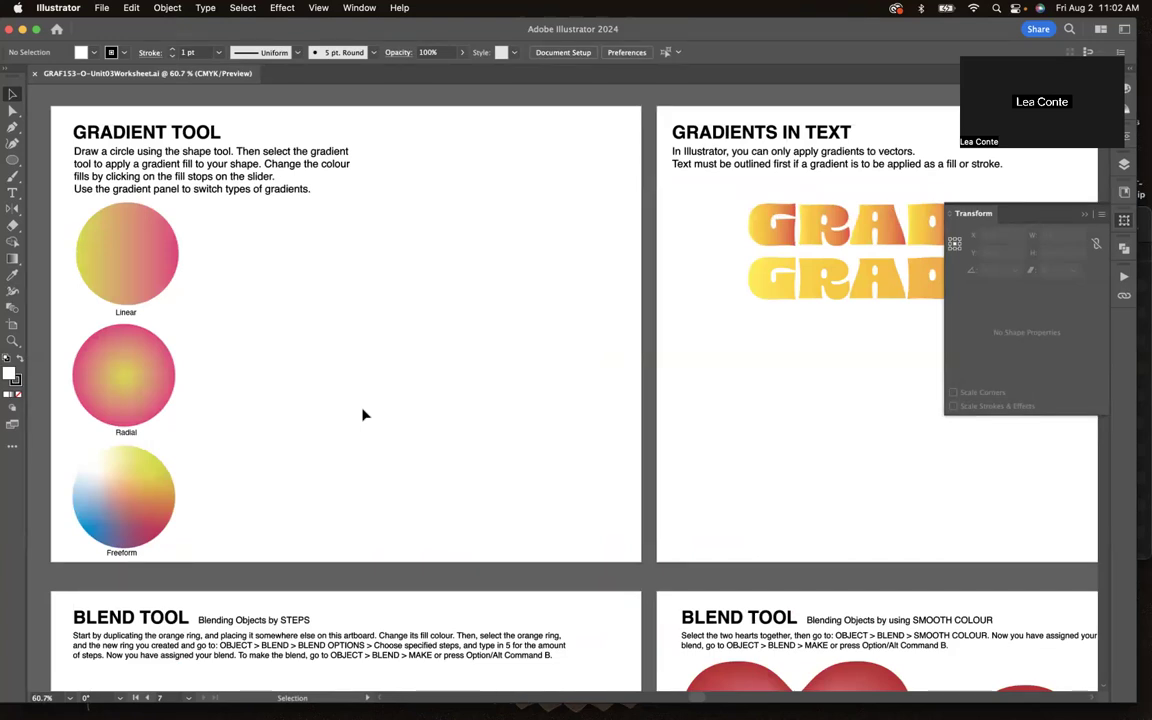
pyautogui.click(1086, 214)
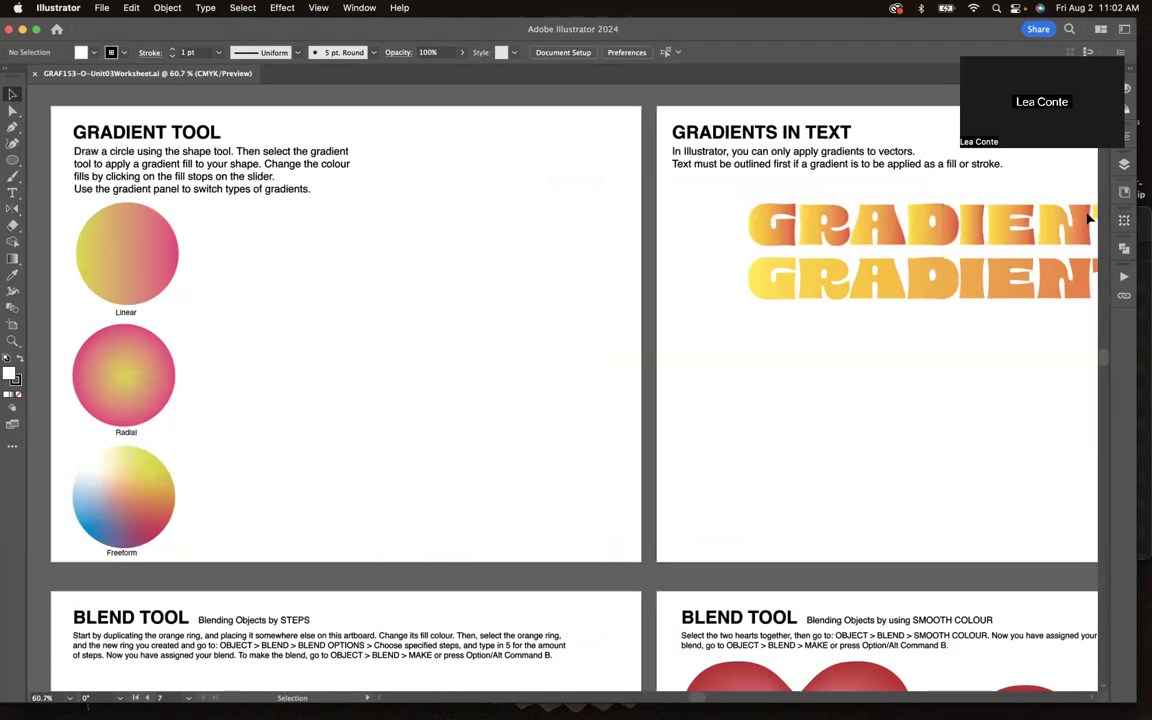
pyautogui.click(12, 160)
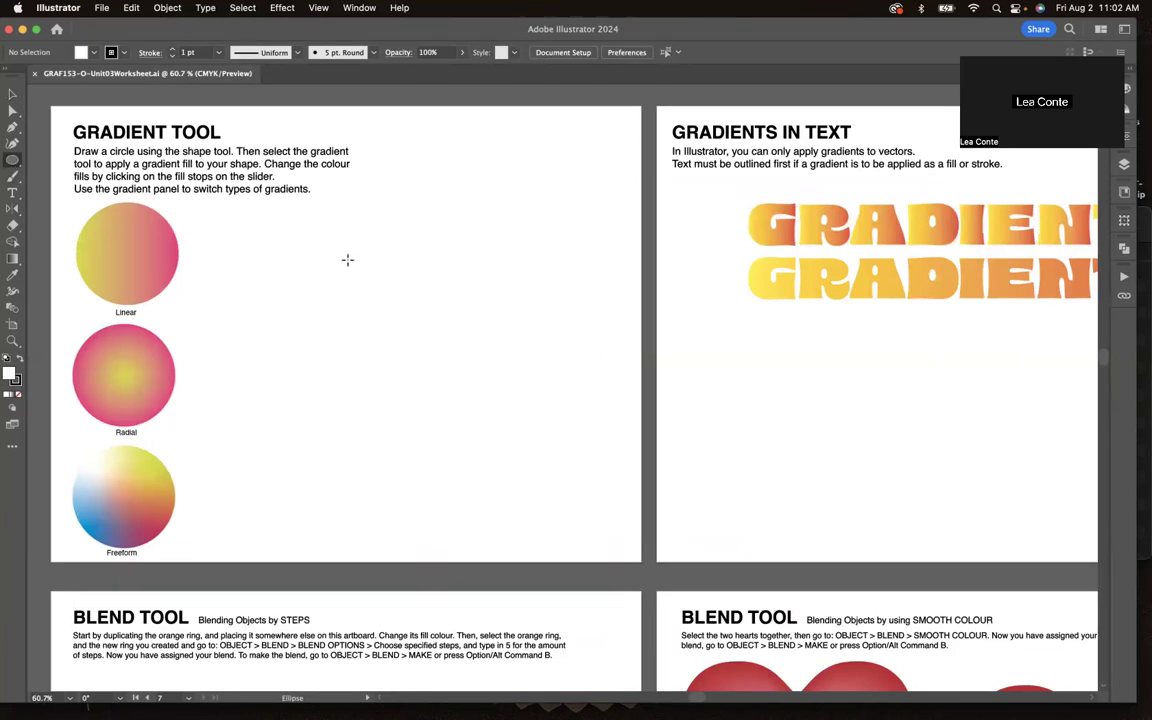
pyautogui.moveTo(321, 244); pyautogui.dragTo(560, 485)
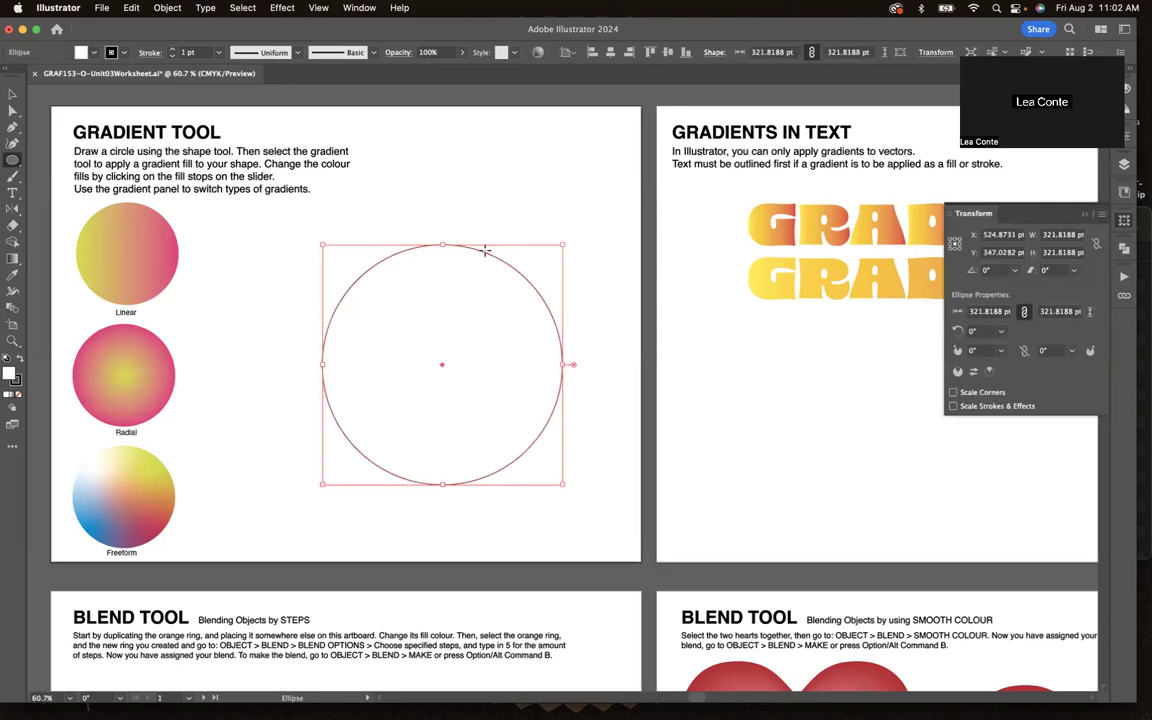
pyautogui.press('v')
pyautogui.moveTo(483, 254); pyautogui.dragTo(453, 244)
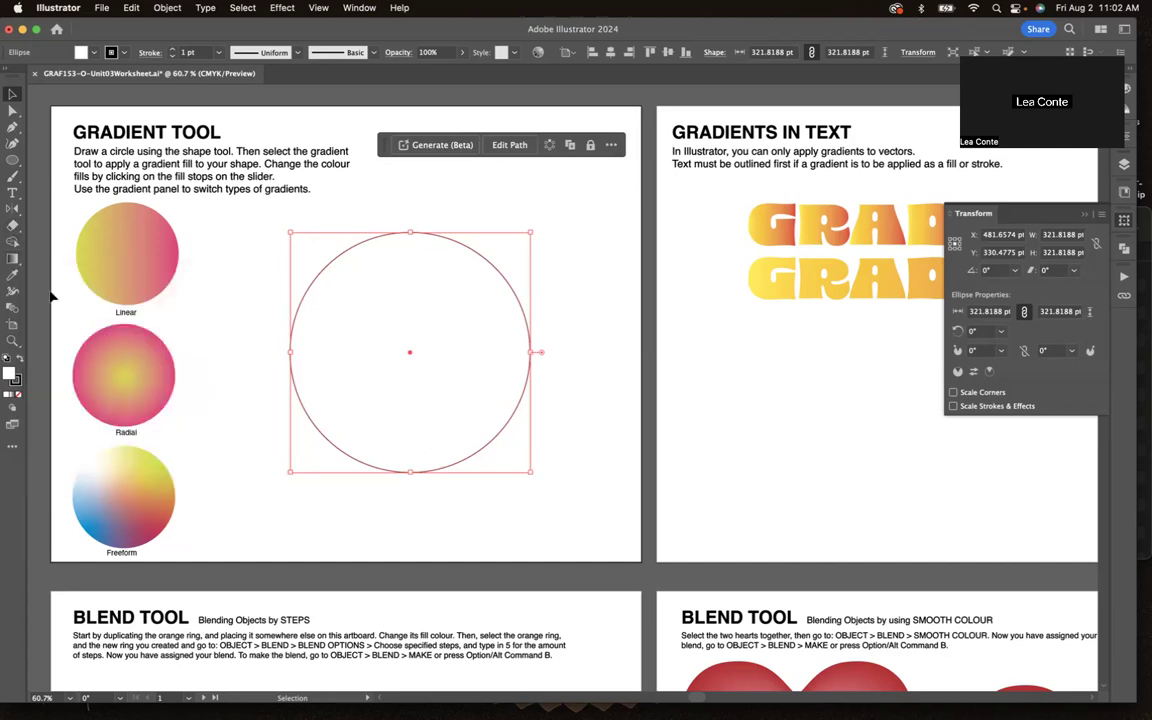
# Apply a linear gradient fill to the new circle with the Gradient tool and recolour its white starting stop to green.
pyautogui.click(12, 259)
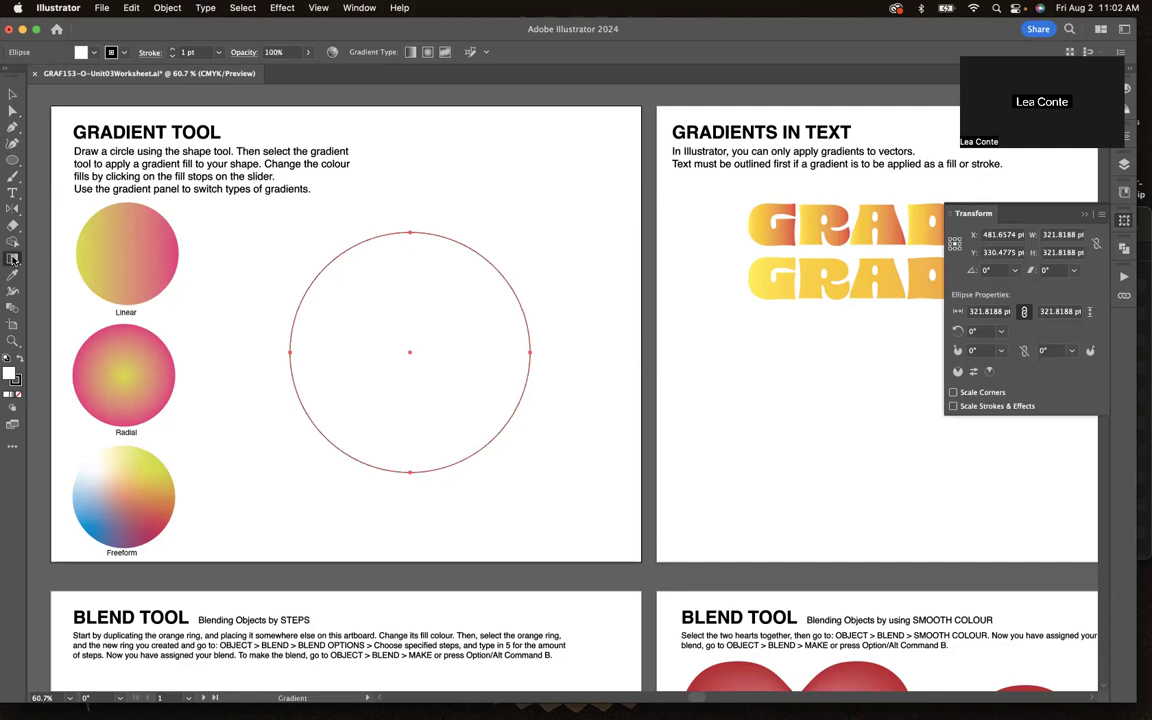
pyautogui.click(409, 332)
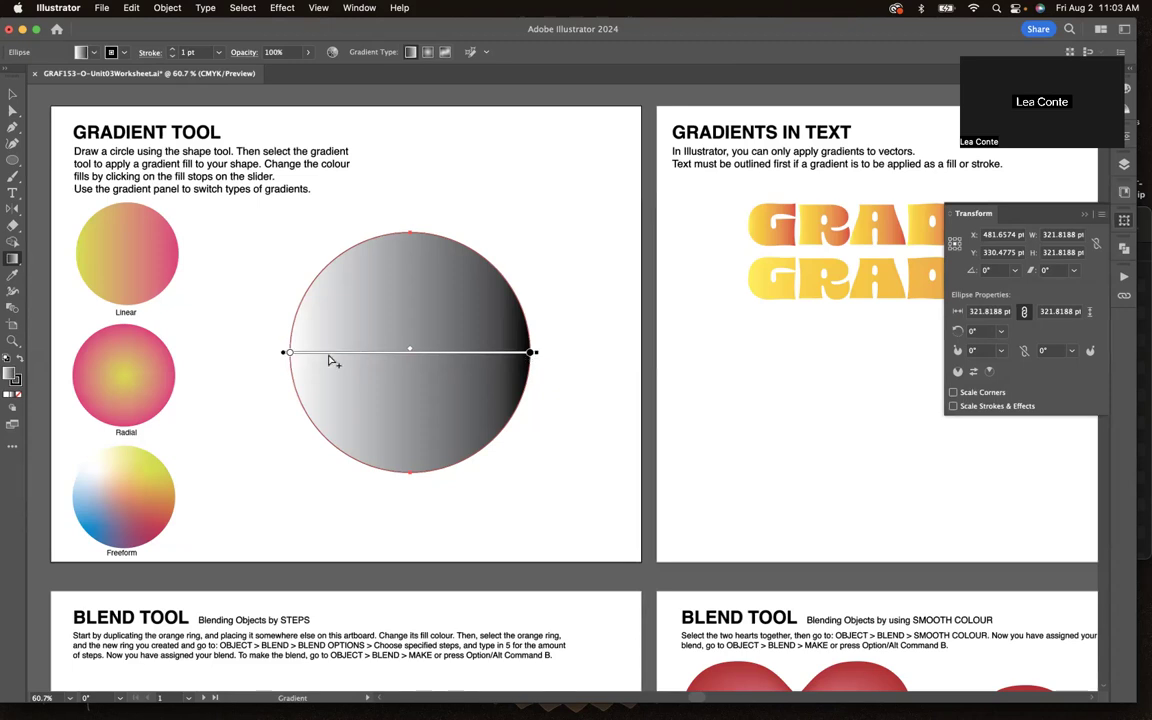
pyautogui.doubleClick(288, 353)
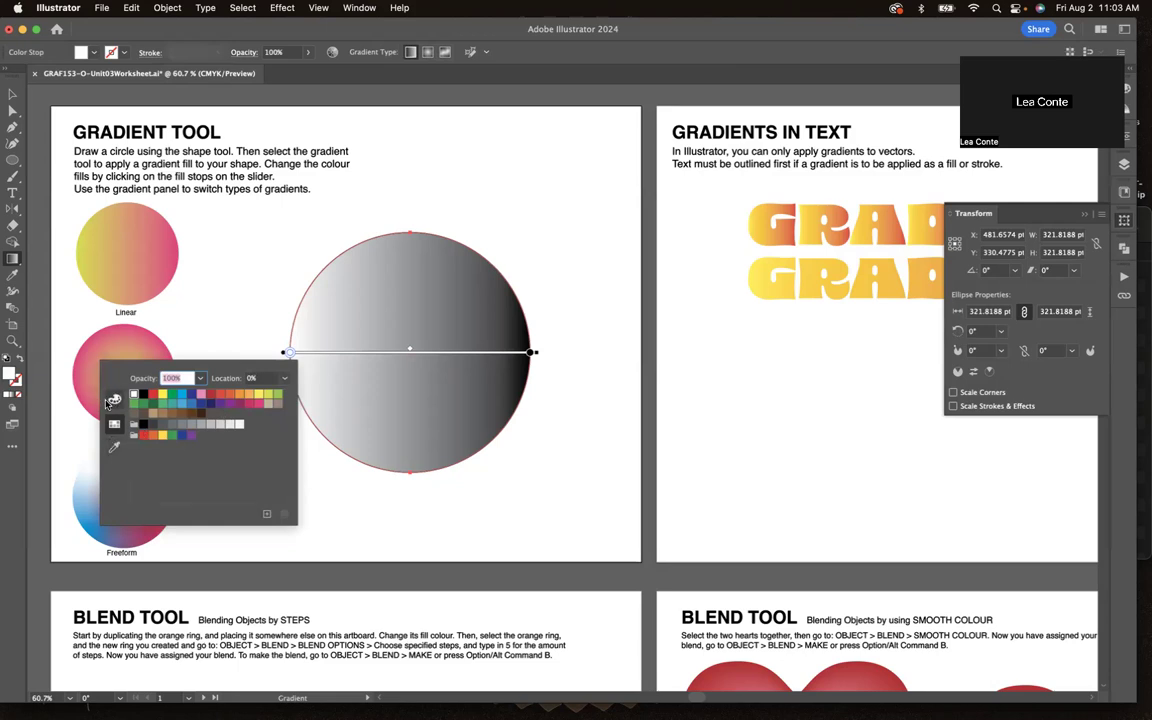
pyautogui.click(276, 396)
pyautogui.click(232, 395)
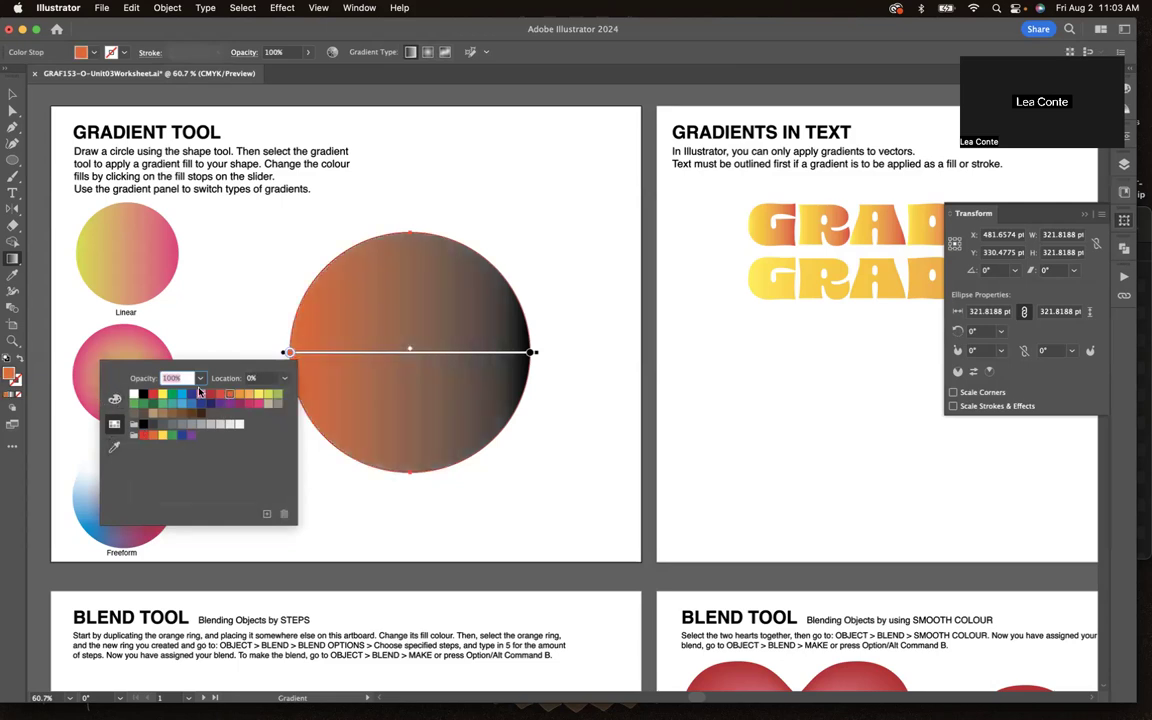
pyautogui.click(198, 395)
pyautogui.click(114, 399)
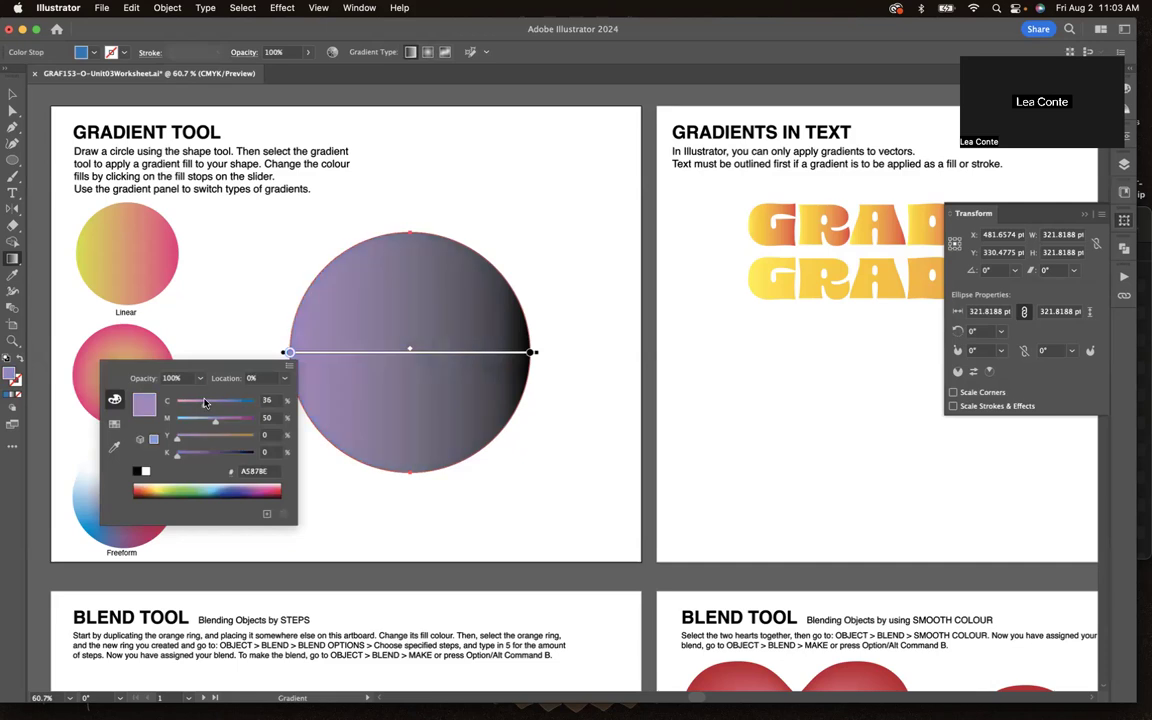
pyautogui.click(199, 486)
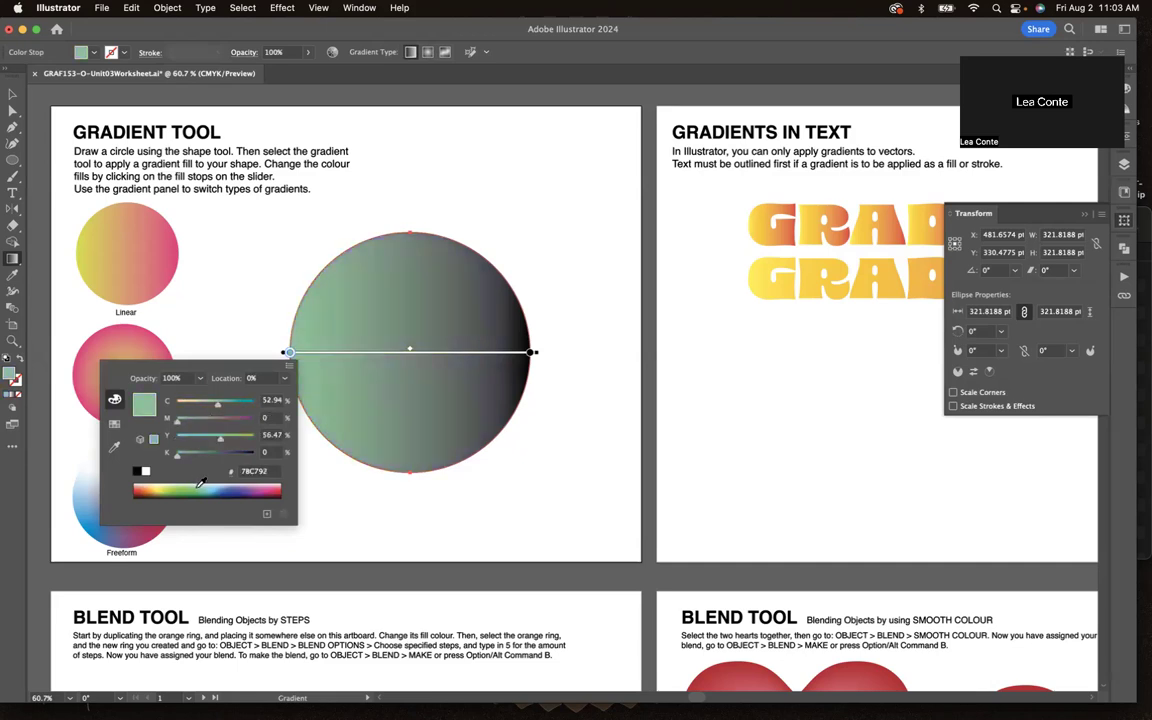
pyautogui.click(231, 487)
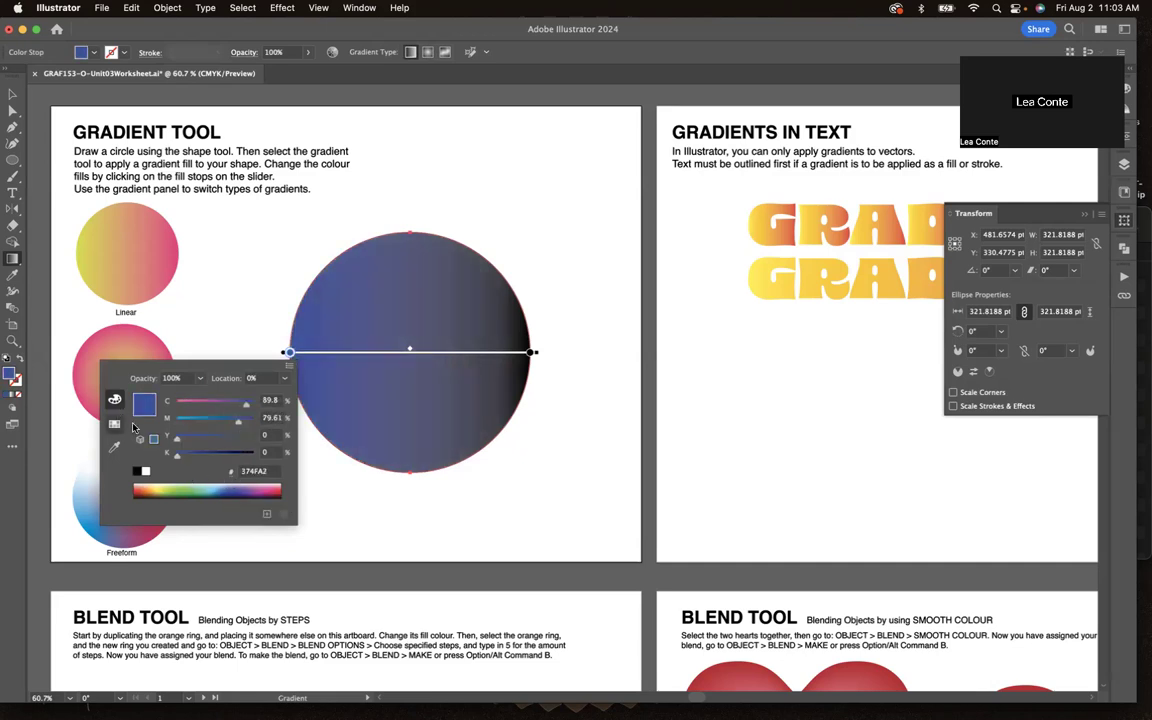
pyautogui.click(186, 487)
pyautogui.click(177, 485)
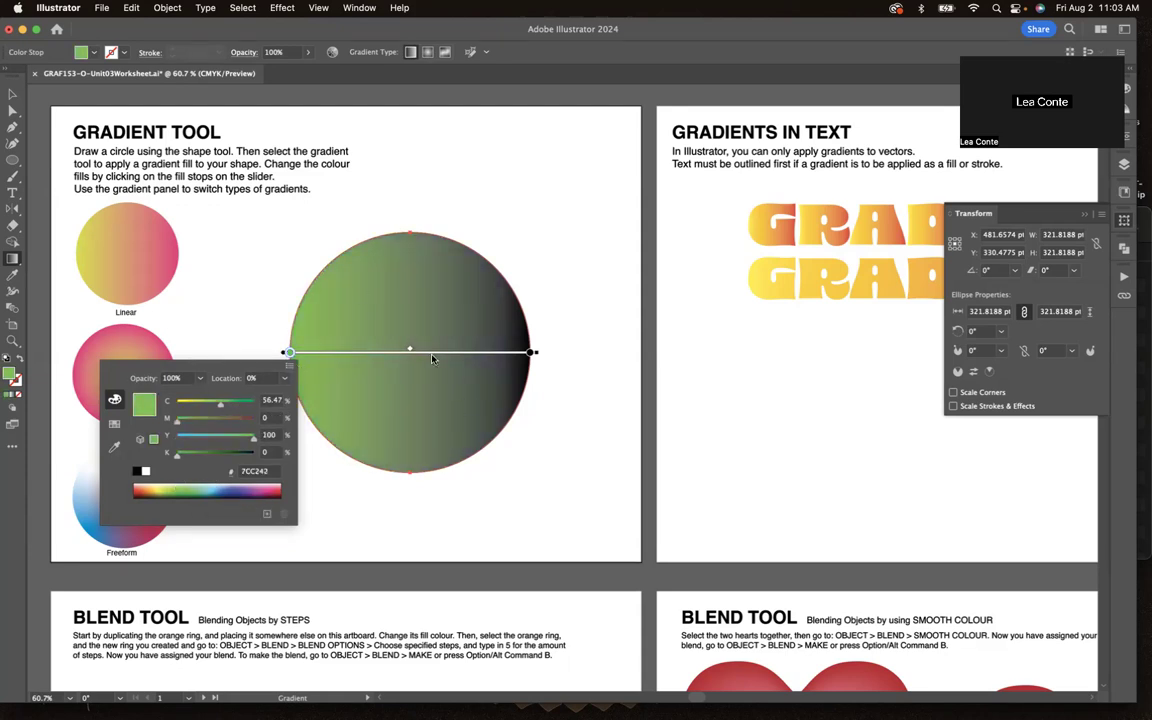
# Recolour the gradient's black end stop to a medium blue (5A71B6).
pyautogui.click(531, 355)
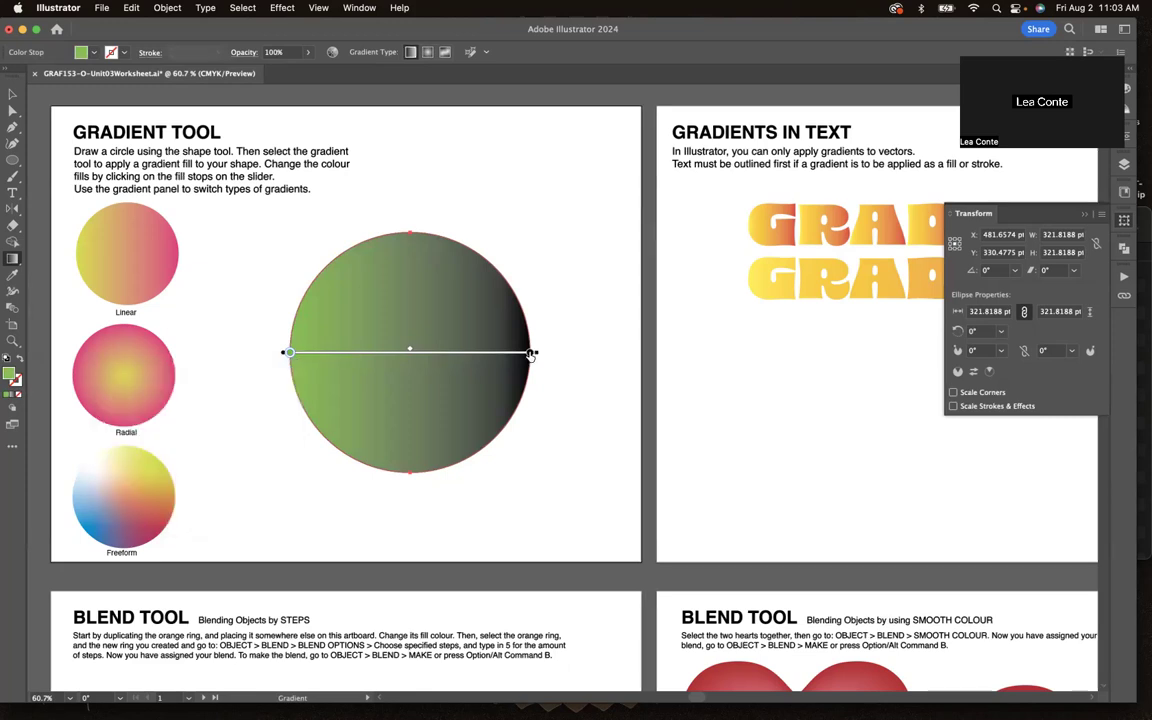
pyautogui.doubleClick(531, 355)
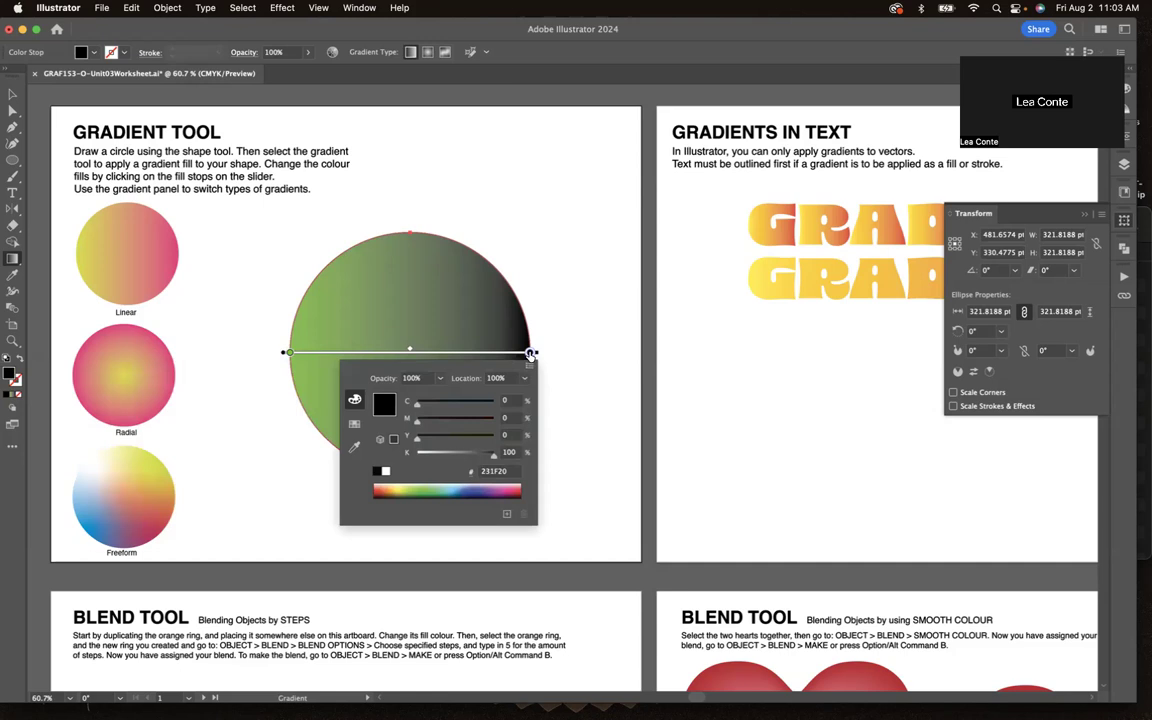
pyautogui.click(483, 488)
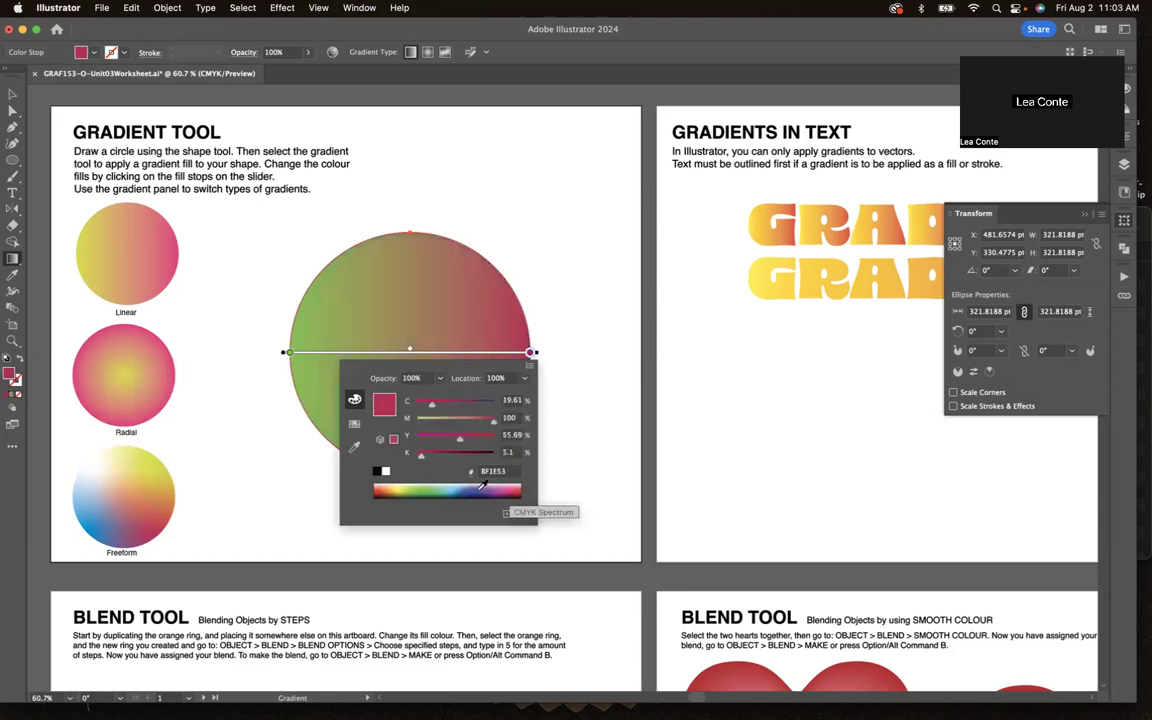
pyautogui.click(489, 487)
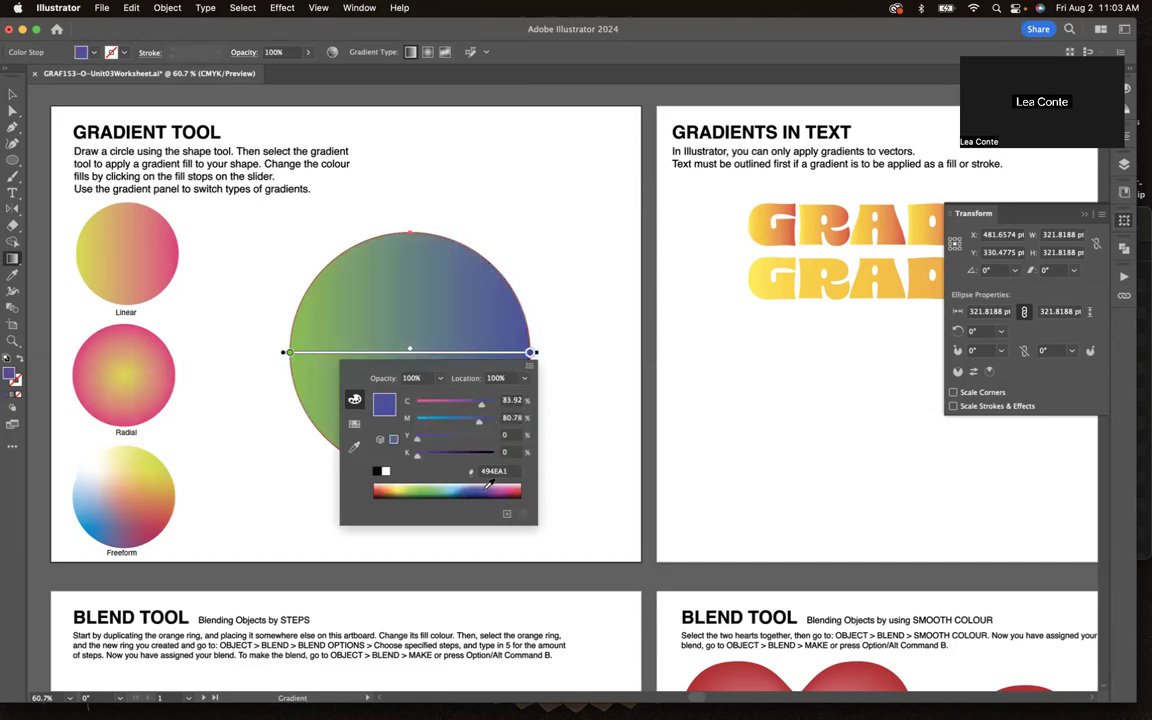
pyautogui.click(468, 486)
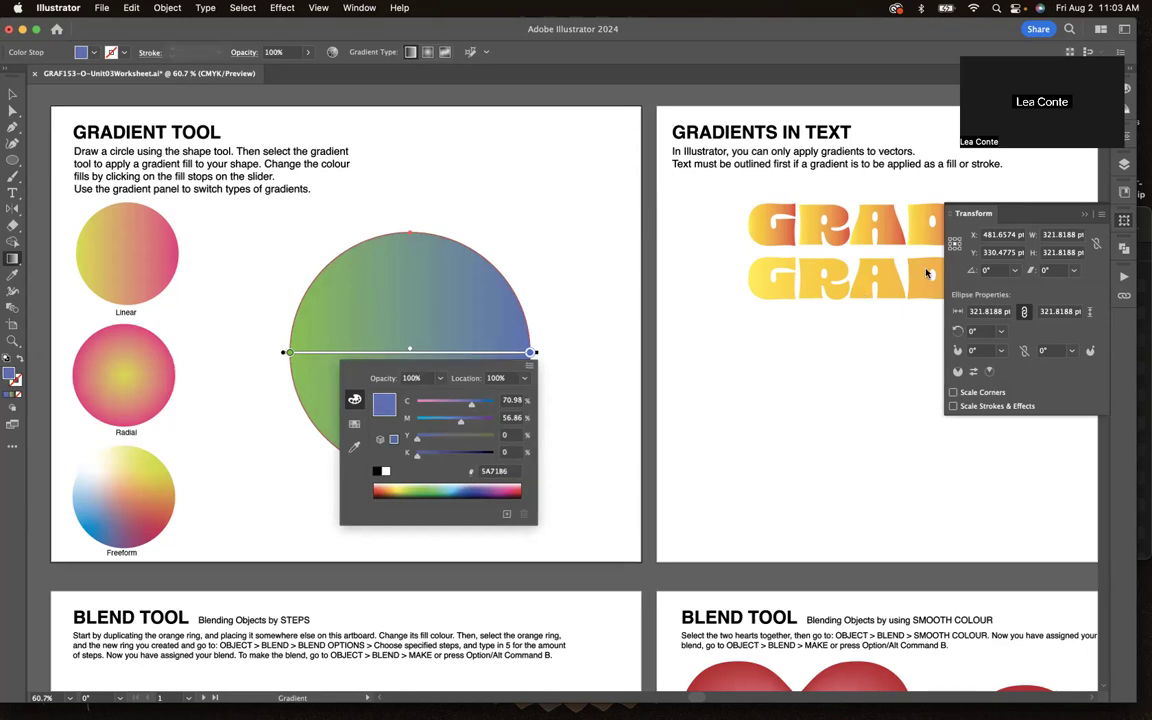
pyautogui.click(1083, 219)
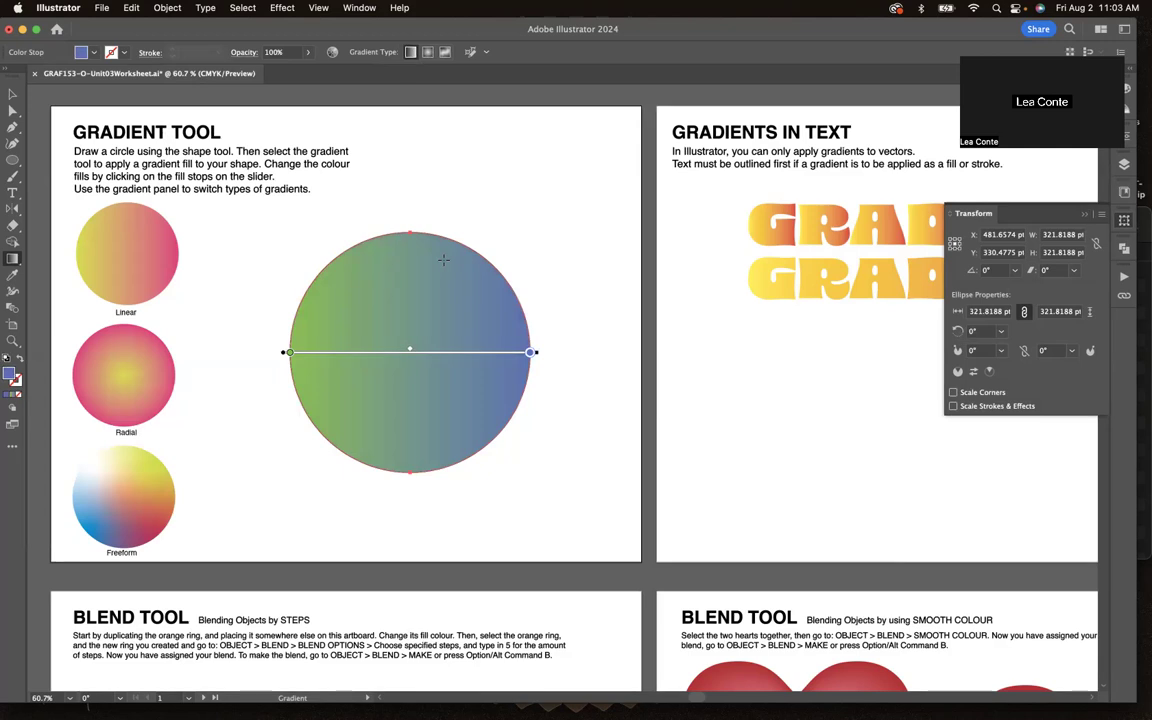
# Add a colour stop between the green and blue ends, move it to about 63% and colour it crimson.
pyautogui.click(409, 362)
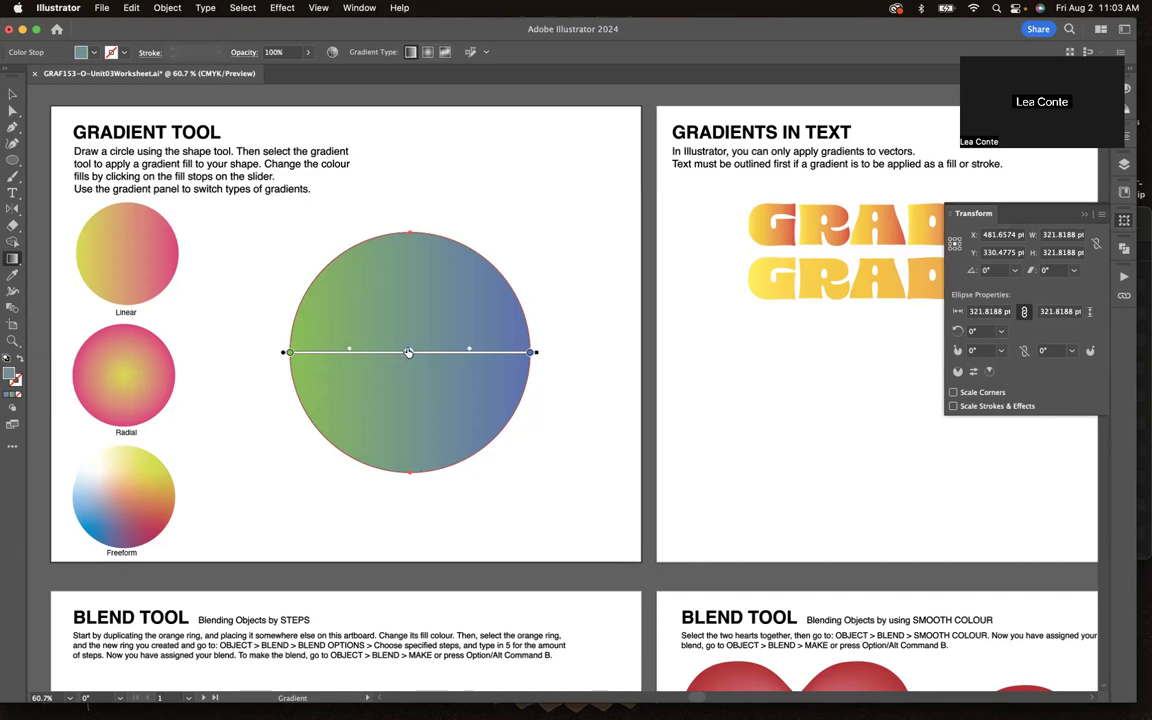
pyautogui.moveTo(409, 355); pyautogui.dragTo(440, 355)
pyautogui.doubleClick(440, 353)
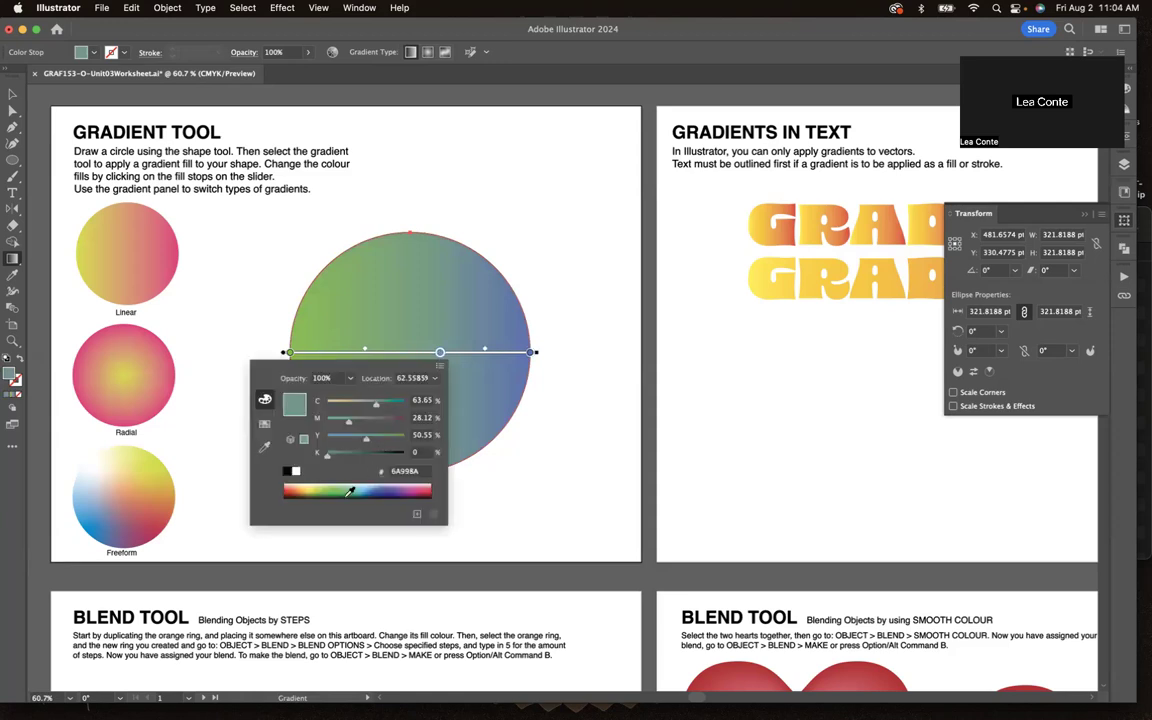
pyautogui.click(312, 489)
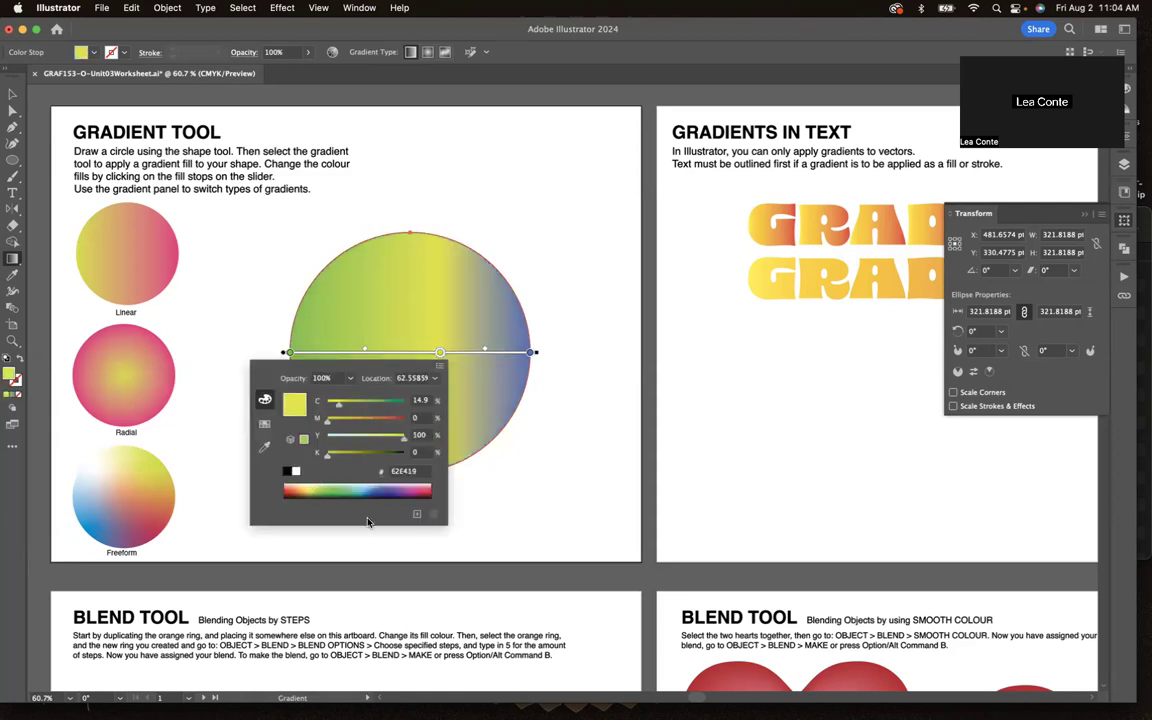
pyautogui.click(344, 489)
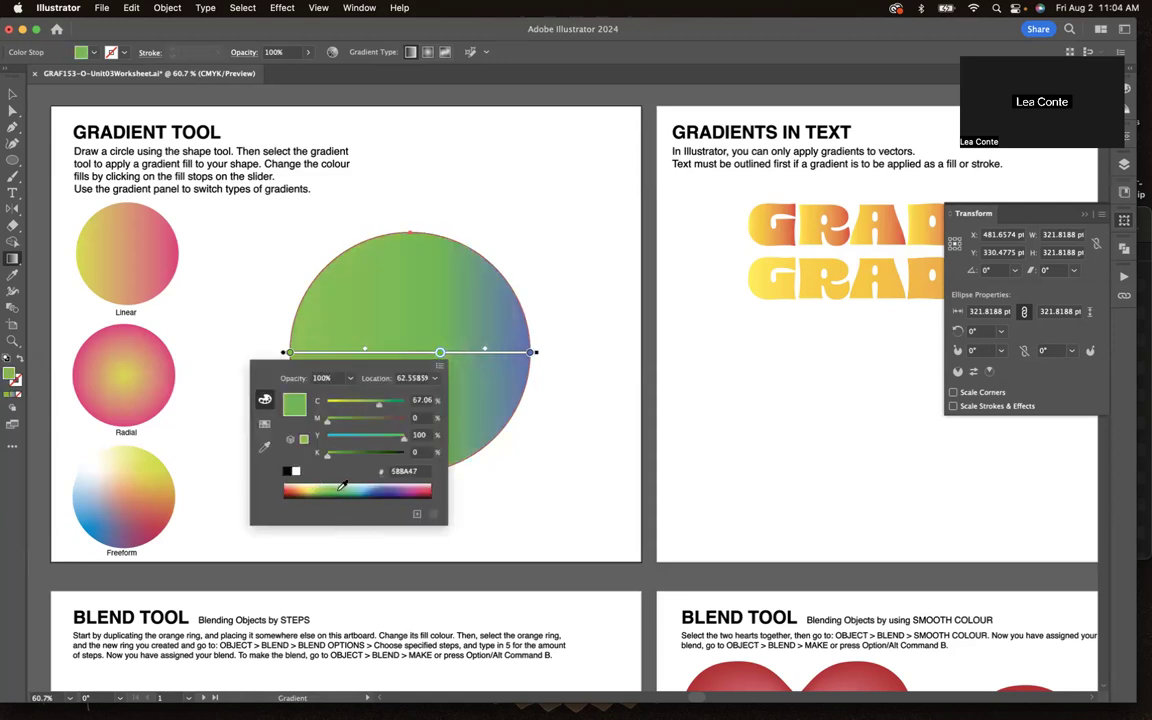
pyautogui.click(398, 483)
pyautogui.click(426, 492)
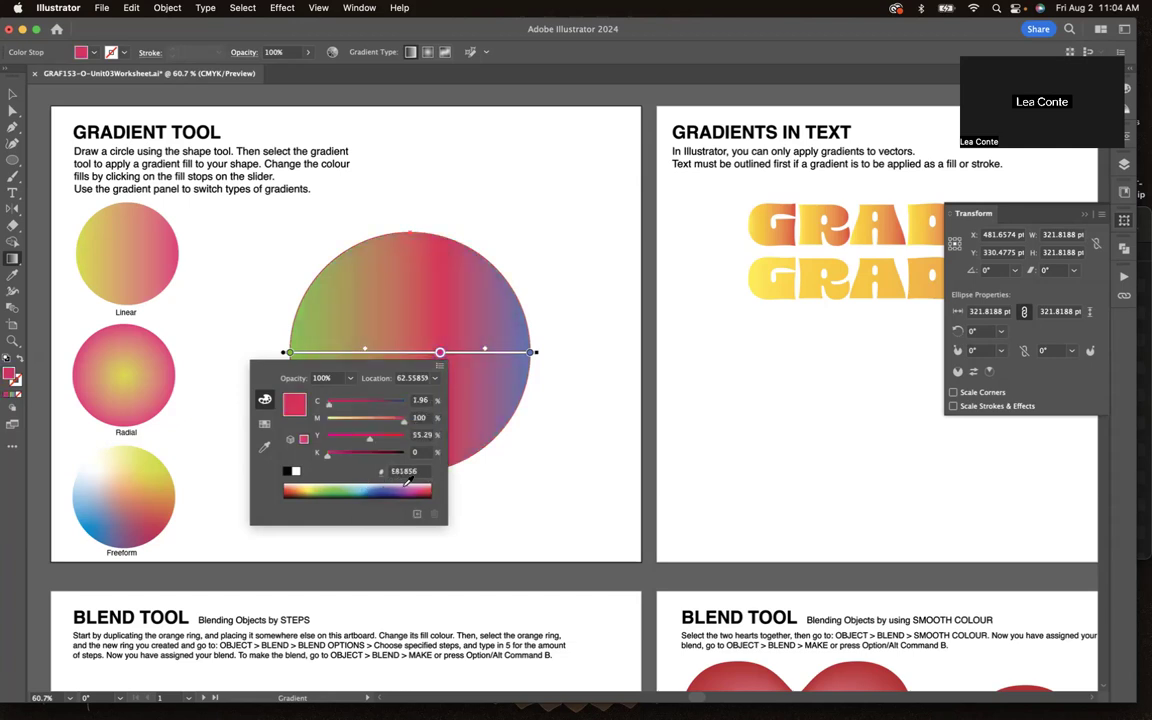
# Add another colour stop at about 28% of the gradient and colour it light blue (63C8E9).
pyautogui.click(351, 359)
pyautogui.click(355, 356)
pyautogui.doubleClick(357, 353)
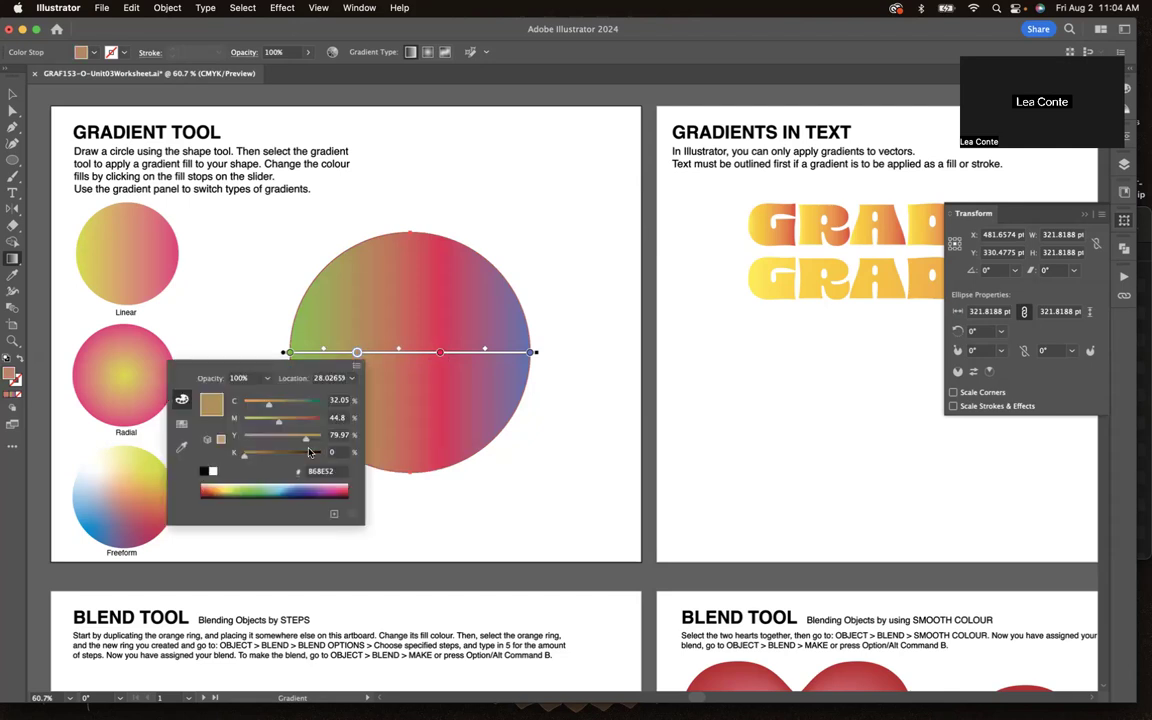
pyautogui.click(298, 487)
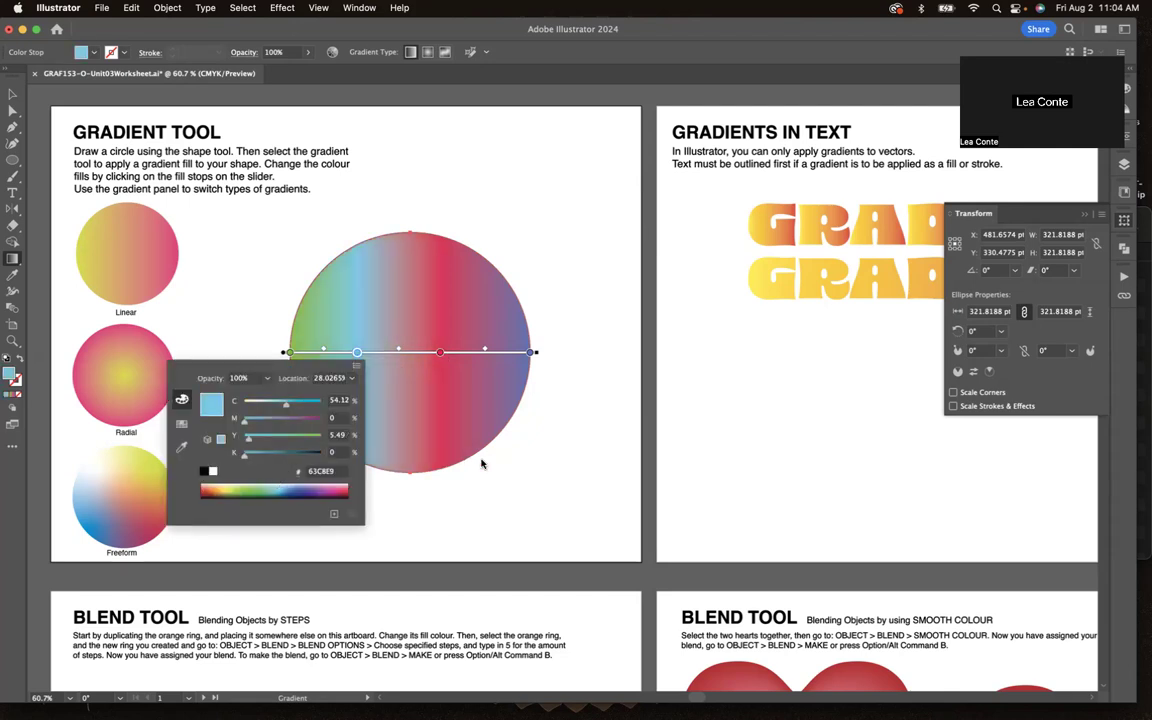
pyautogui.click(552, 284)
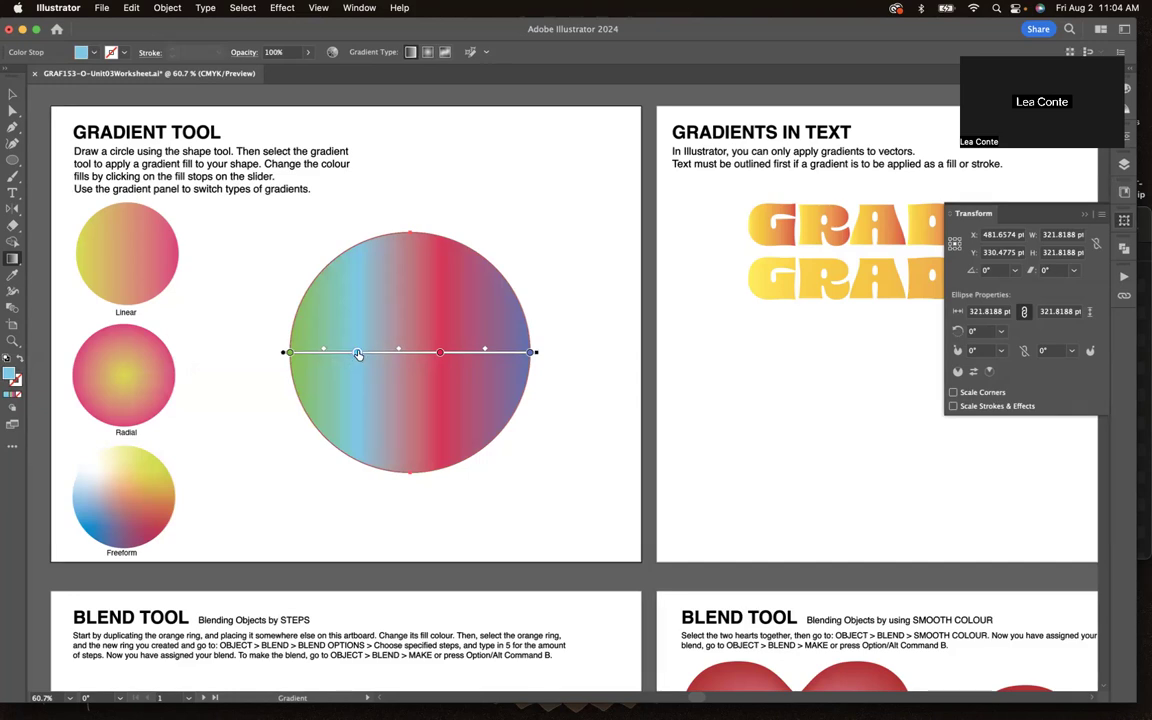
# Remove the light blue and crimson intermediate stops from the circle's gradient.
pyautogui.moveTo(357, 352); pyautogui.dragTo(385, 477)
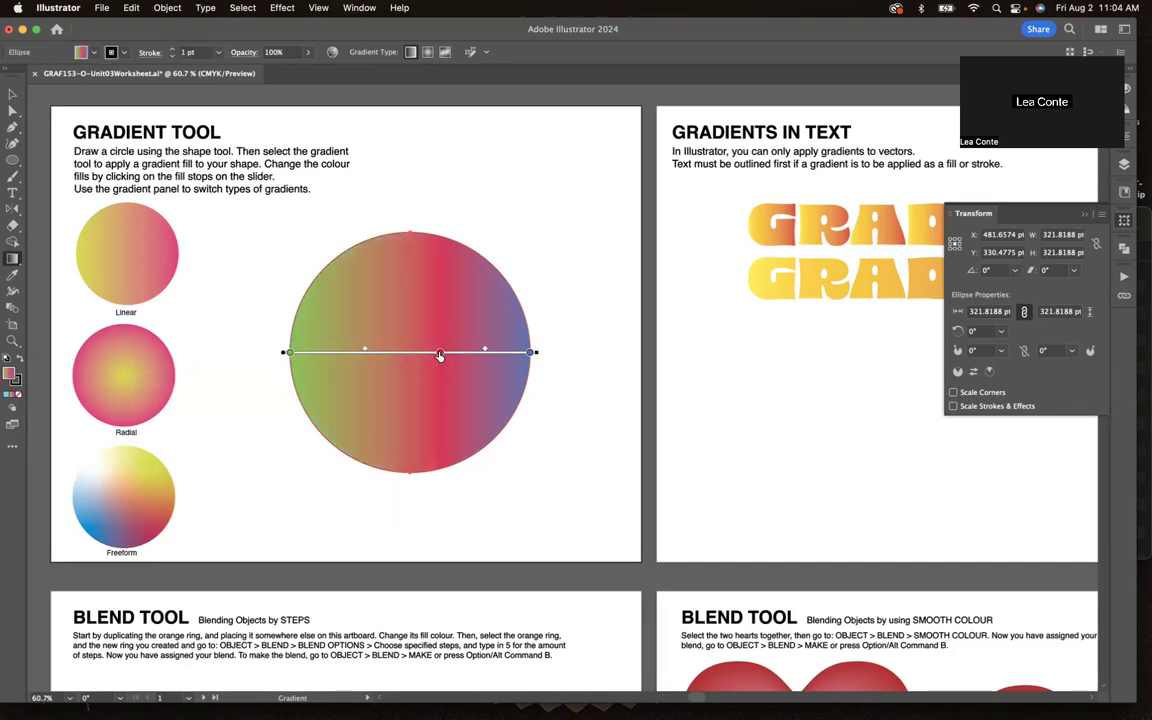
pyautogui.moveTo(440, 352); pyautogui.dragTo(438, 391)
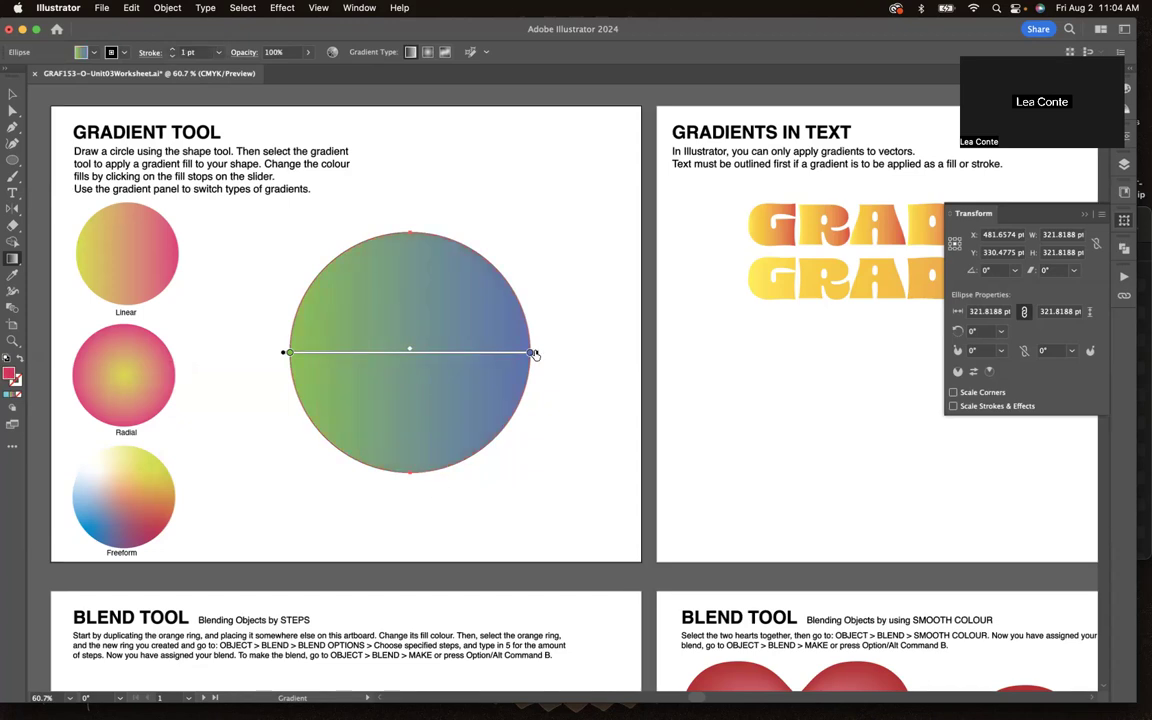
# Try different angles for the circle's linear gradient, finishing with a diagonal from green at the lower left to blue at the upper right.
pyautogui.moveTo(536, 348)
pyautogui.mouseDown()
pyautogui.moveTo(540, 319)
pyautogui.moveTo(509, 261)
pyautogui.mouseUp()
pyautogui.moveTo(420, 297)
pyautogui.mouseDown()
pyautogui.moveTo(370, 364)
pyautogui.moveTo(540, 327)
pyautogui.moveTo(411, 267)
pyautogui.moveTo(427, 328)
pyautogui.moveTo(442, 303)
pyautogui.moveTo(404, 334)
pyautogui.moveTo(522, 368)
pyautogui.moveTo(436, 338)
pyautogui.mouseUp()
pyautogui.moveTo(524, 298); pyautogui.dragTo(538, 348)
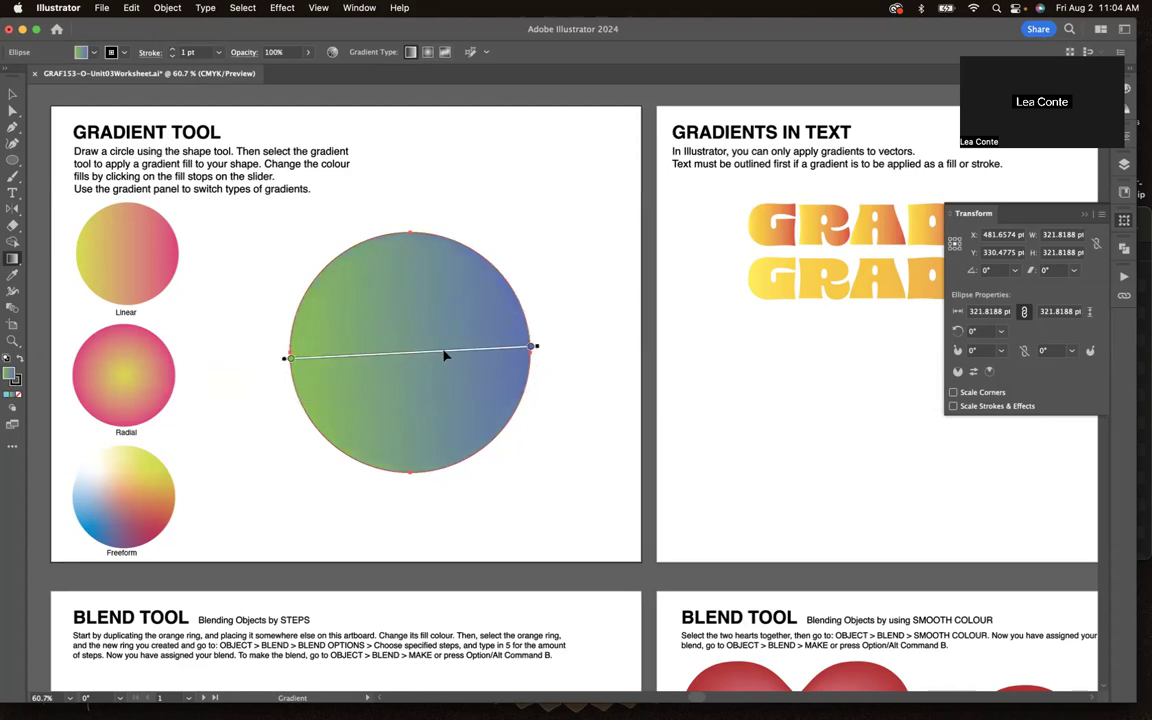
pyautogui.moveTo(284, 358)
pyautogui.mouseDown()
pyautogui.moveTo(229, 364)
pyautogui.moveTo(301, 342)
pyautogui.moveTo(288, 357)
pyautogui.mouseUp()
pyautogui.moveTo(301, 255); pyautogui.dragTo(533, 461)
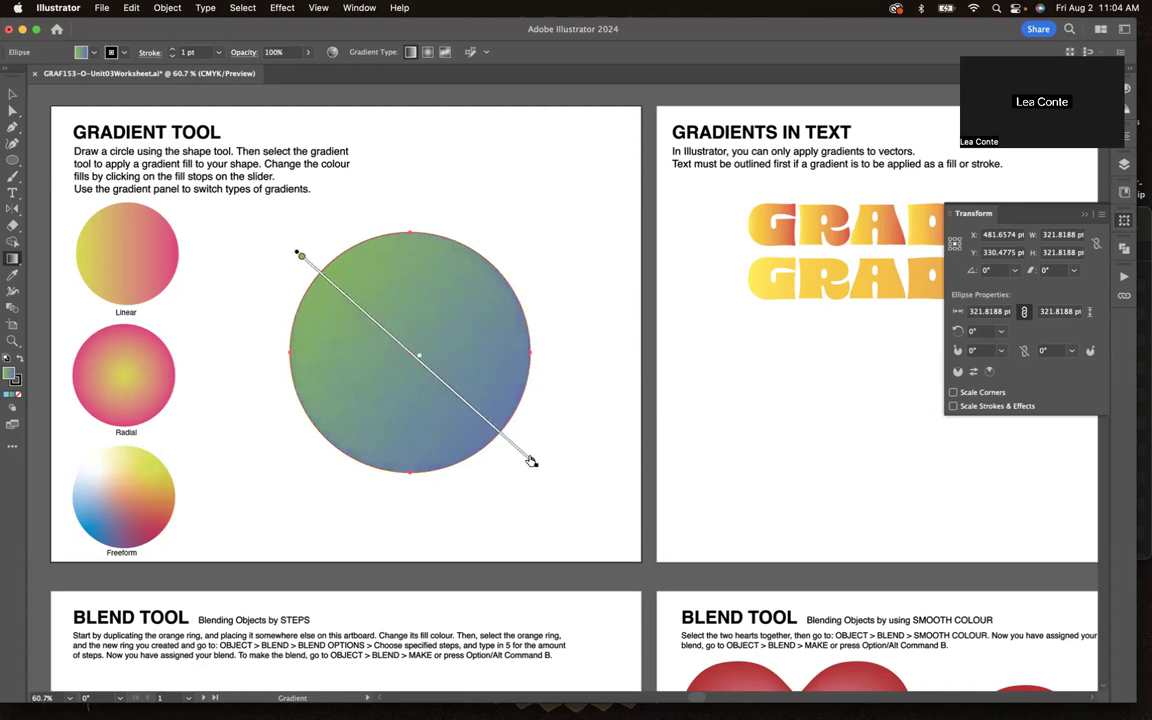
pyautogui.moveTo(291, 444); pyautogui.dragTo(516, 269)
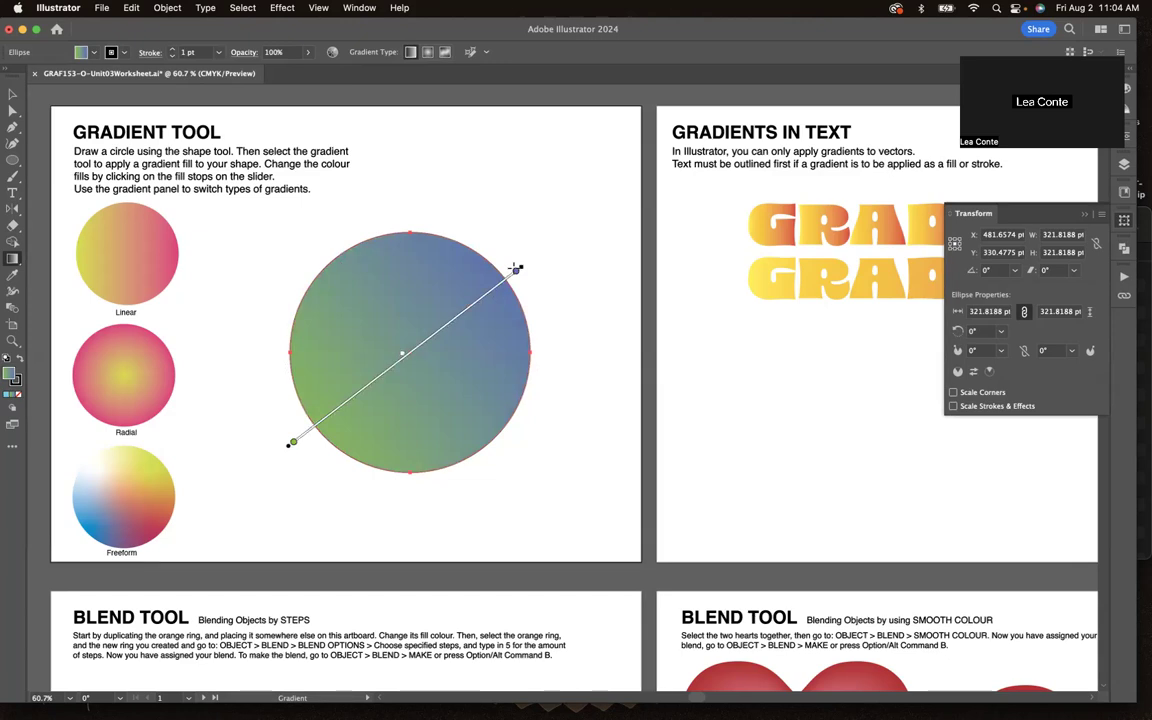
# Duplicate the linear-gradient circle, placing a copy about 141 pt wide in the artboard's upper-right corner and the large circle back near the middle.
pyautogui.click(1085, 214)
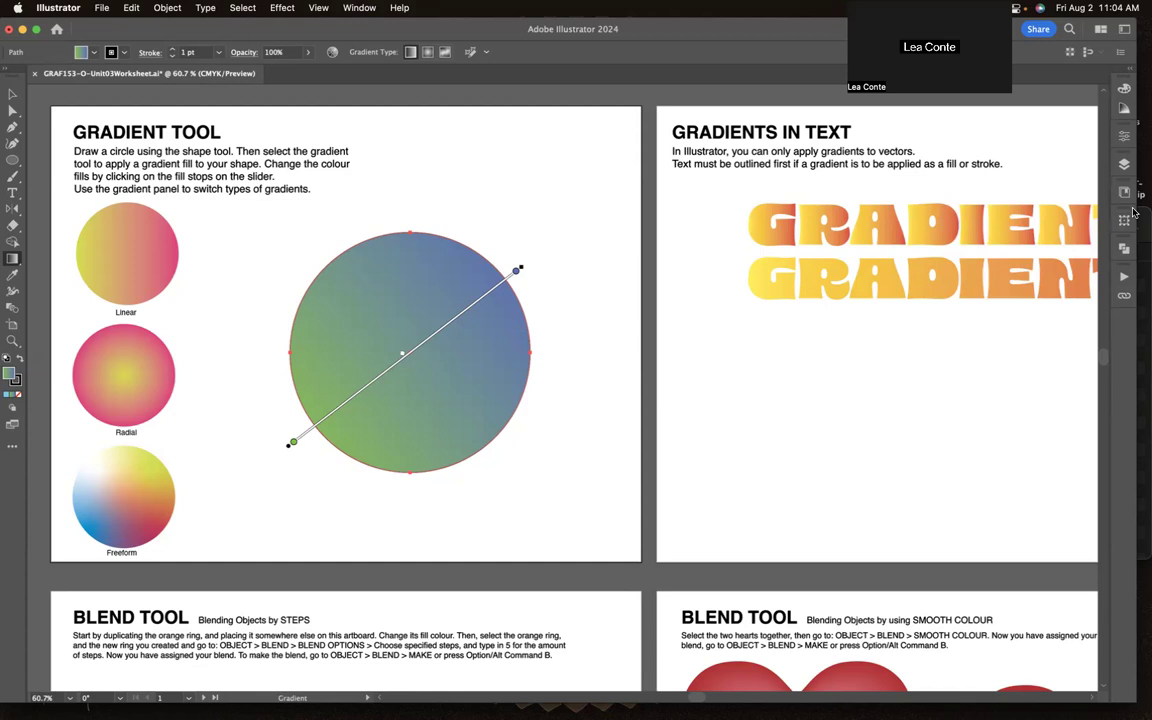
pyautogui.click(1125, 136)
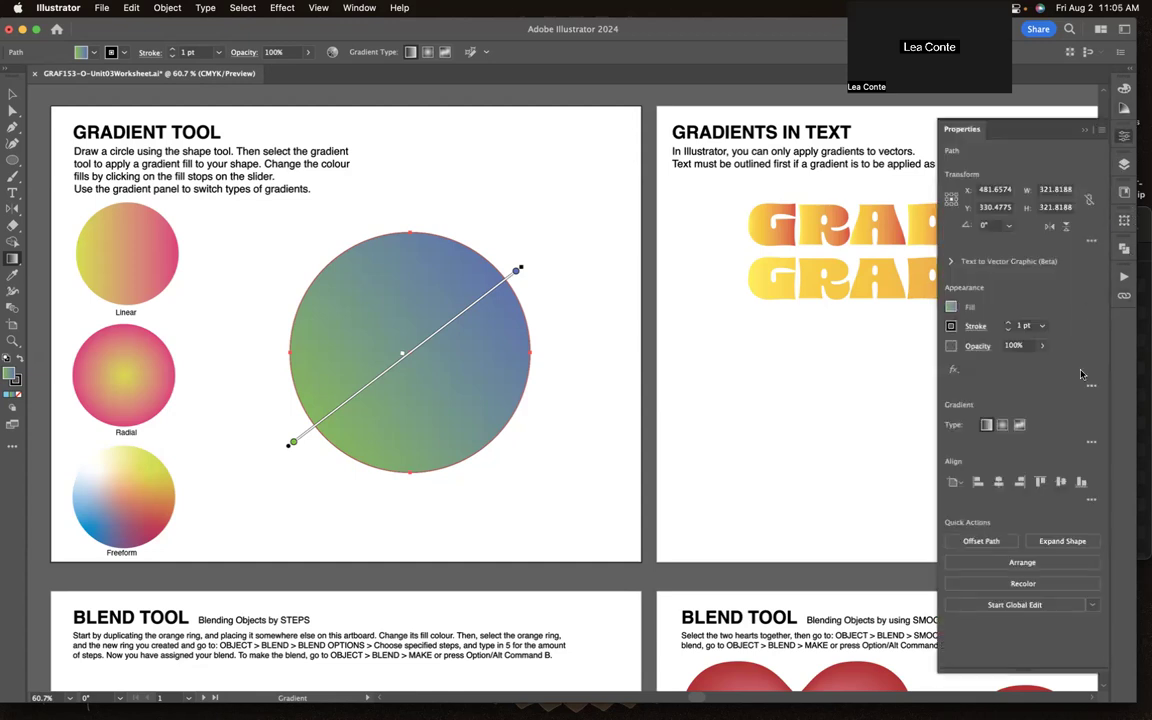
pyautogui.press('v')
pyautogui.click(374, 177)
pyautogui.click(414, 274)
pyautogui.moveTo(444, 321); pyautogui.dragTo(432, 464)
pyautogui.click(482, 290)
pyautogui.moveTo(640, 243); pyautogui.dragTo(581, 202)
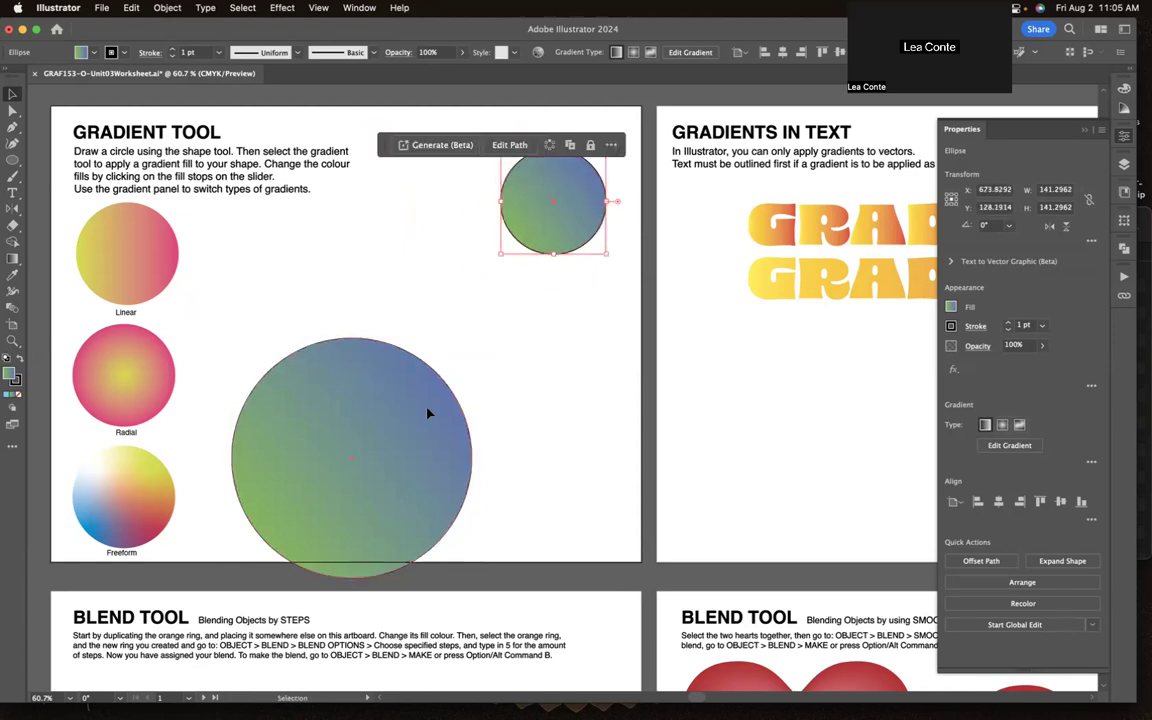
pyautogui.moveTo(427, 411); pyautogui.dragTo(481, 289)
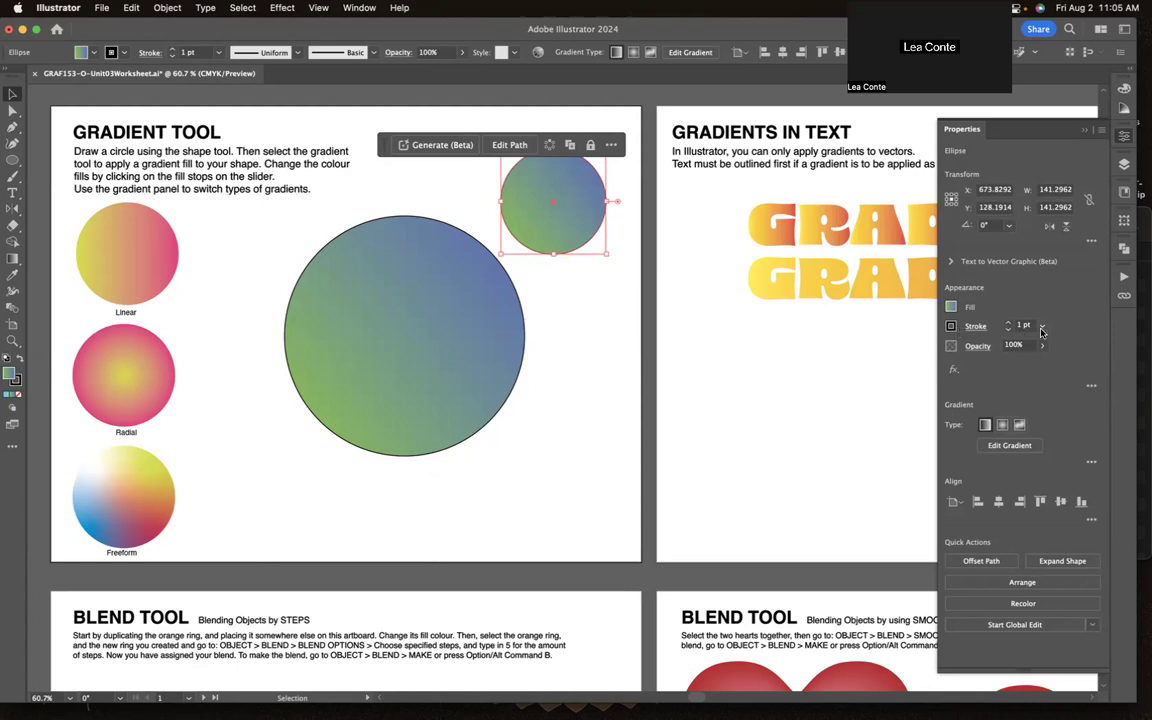
# Remove the stroke from the small linear-gradient circle.
pyautogui.click(1042, 330)
pyautogui.click(1002, 331)
pyautogui.click(951, 328)
pyautogui.press('/')
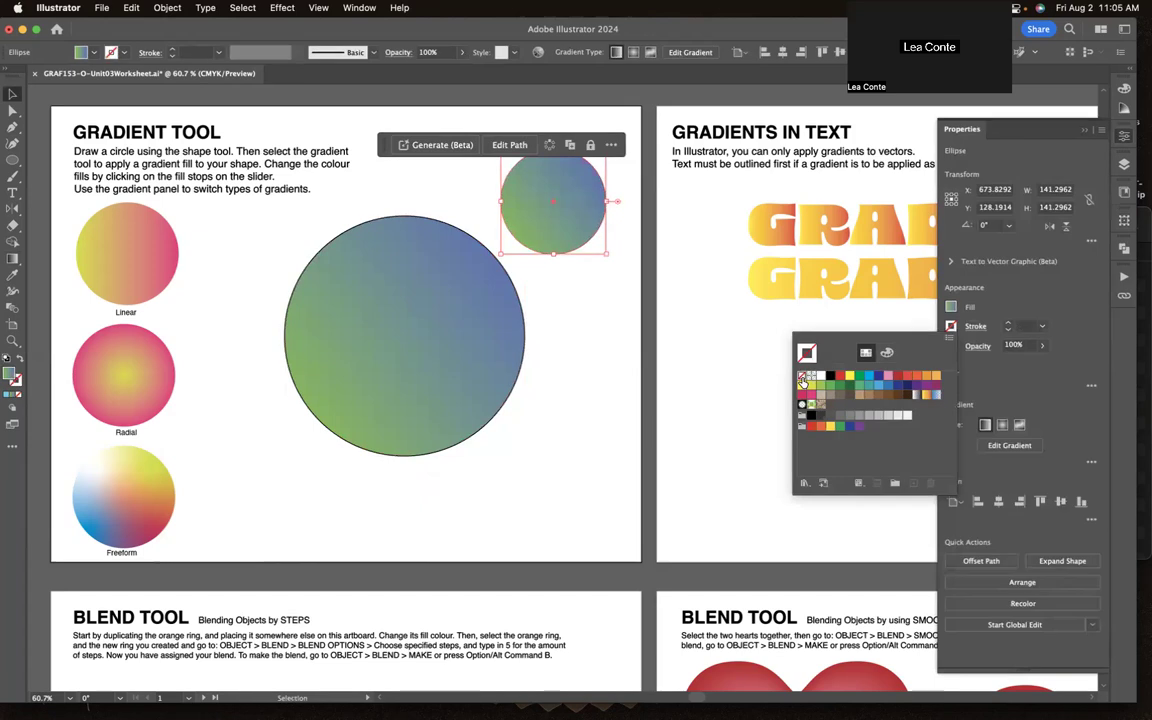
pyautogui.press('Escape')
# Lower the large circle slightly and give it a radial gradient with the green centre offset to the right.
pyautogui.click(476, 316)
pyautogui.moveTo(476, 316); pyautogui.dragTo(470, 368)
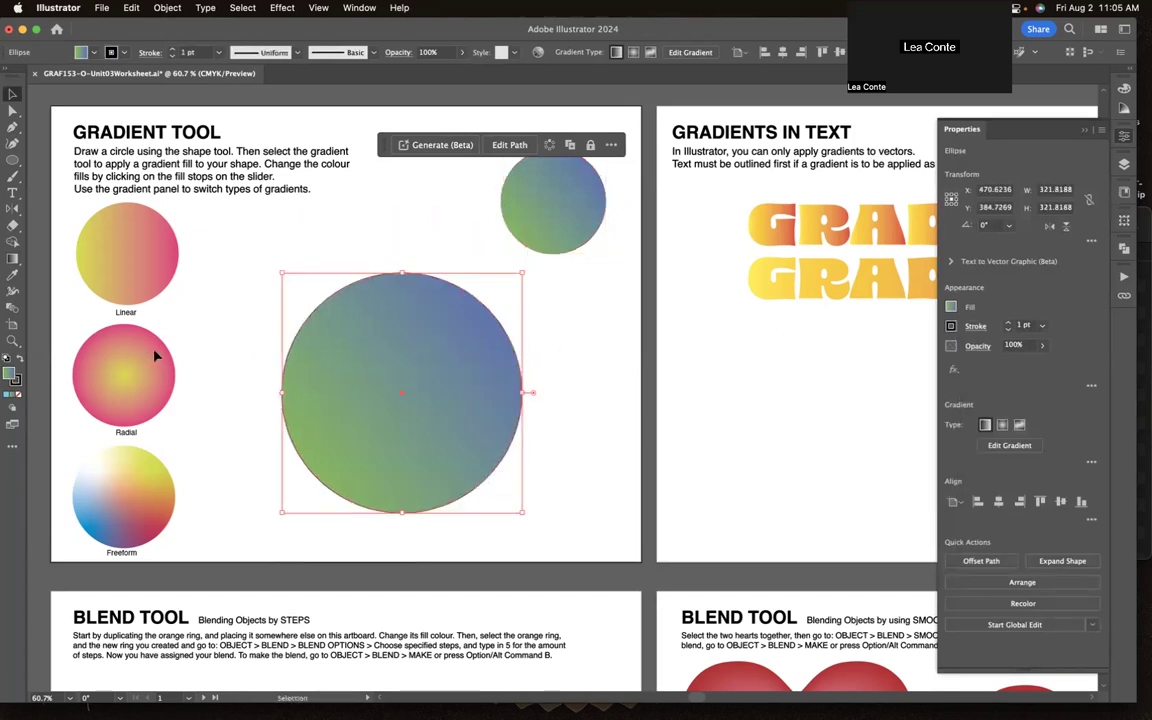
pyautogui.press('g')
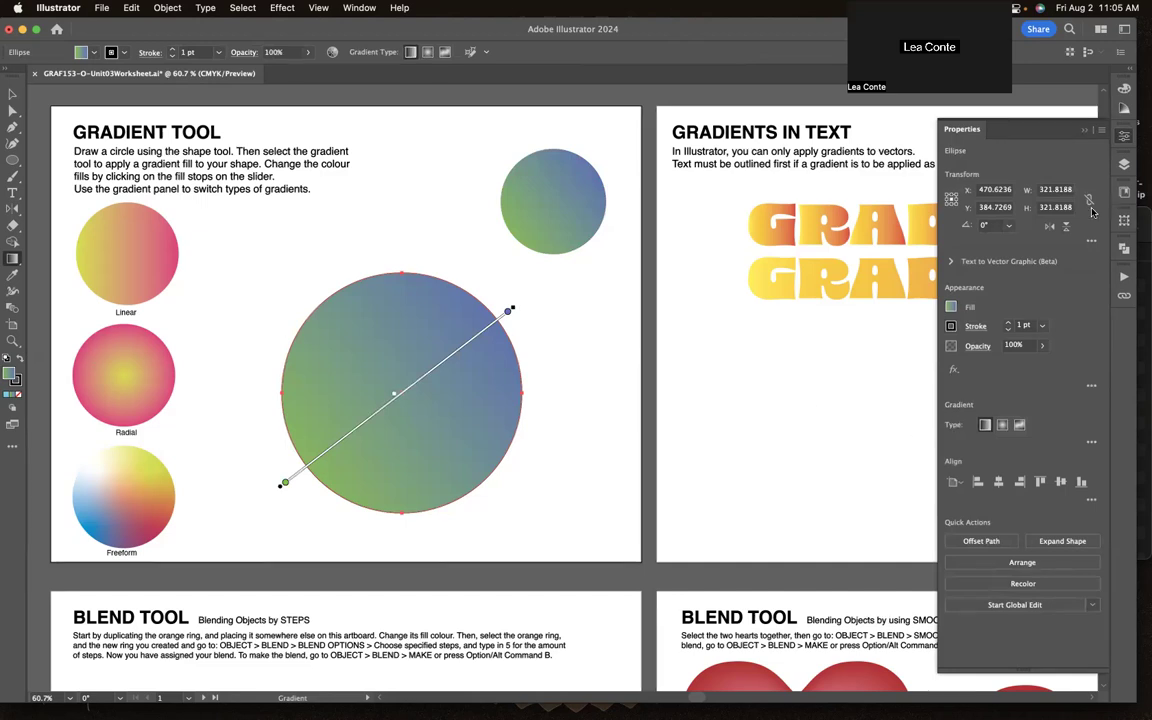
pyautogui.click(1003, 426)
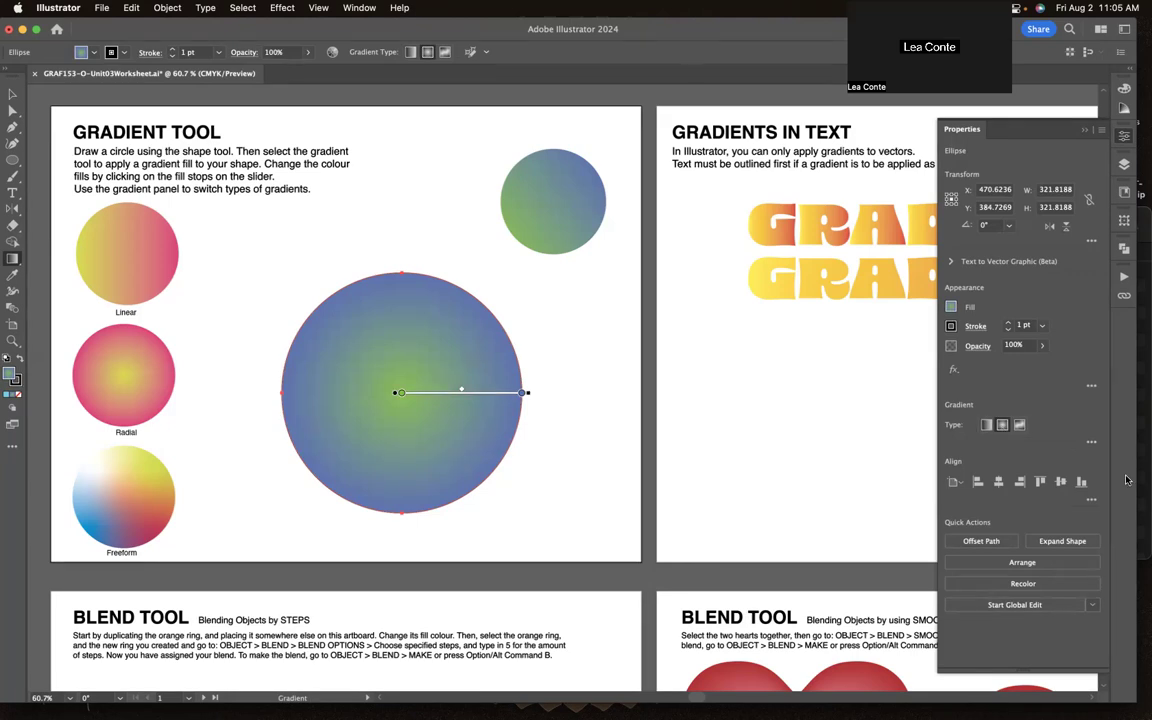
pyautogui.moveTo(500, 392)
pyautogui.mouseDown()
pyautogui.moveTo(490, 330)
pyautogui.moveTo(412, 343)
pyautogui.moveTo(525, 330)
pyautogui.moveTo(496, 485)
pyautogui.moveTo(530, 352)
pyautogui.moveTo(510, 322)
pyautogui.moveTo(560, 468)
pyautogui.moveTo(560, 404)
pyautogui.moveTo(514, 303)
pyautogui.moveTo(560, 378)
pyautogui.moveTo(625, 303)
pyautogui.mouseUp()
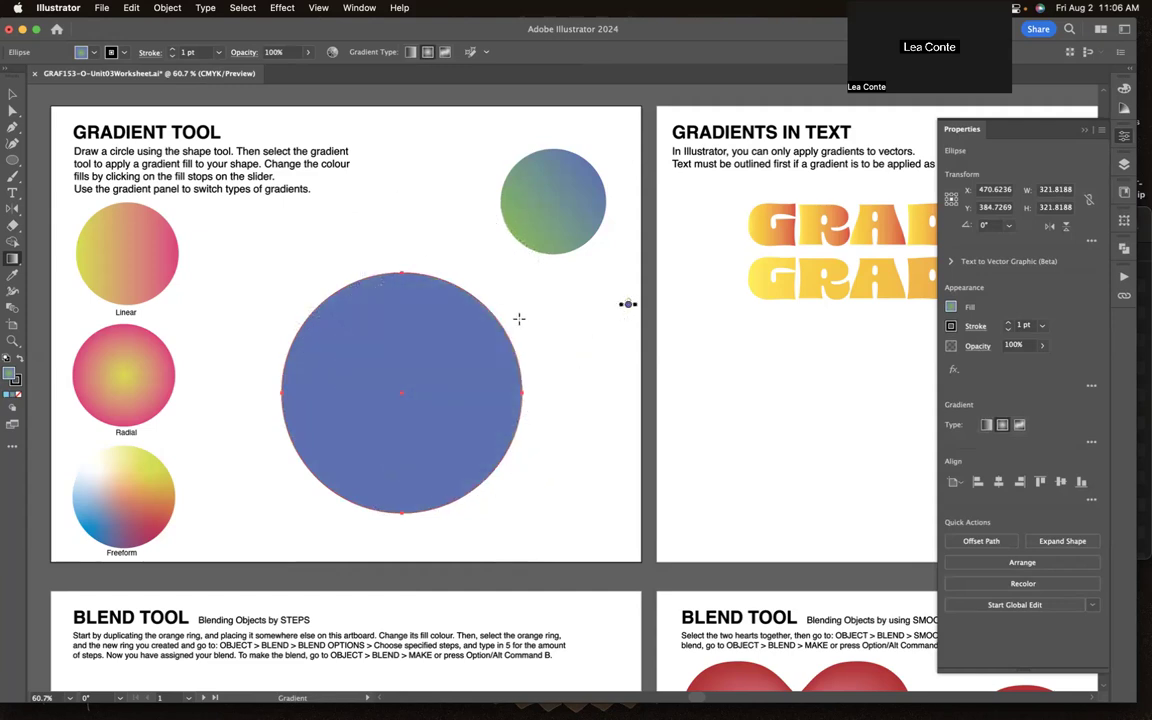
pyautogui.press('super+z')
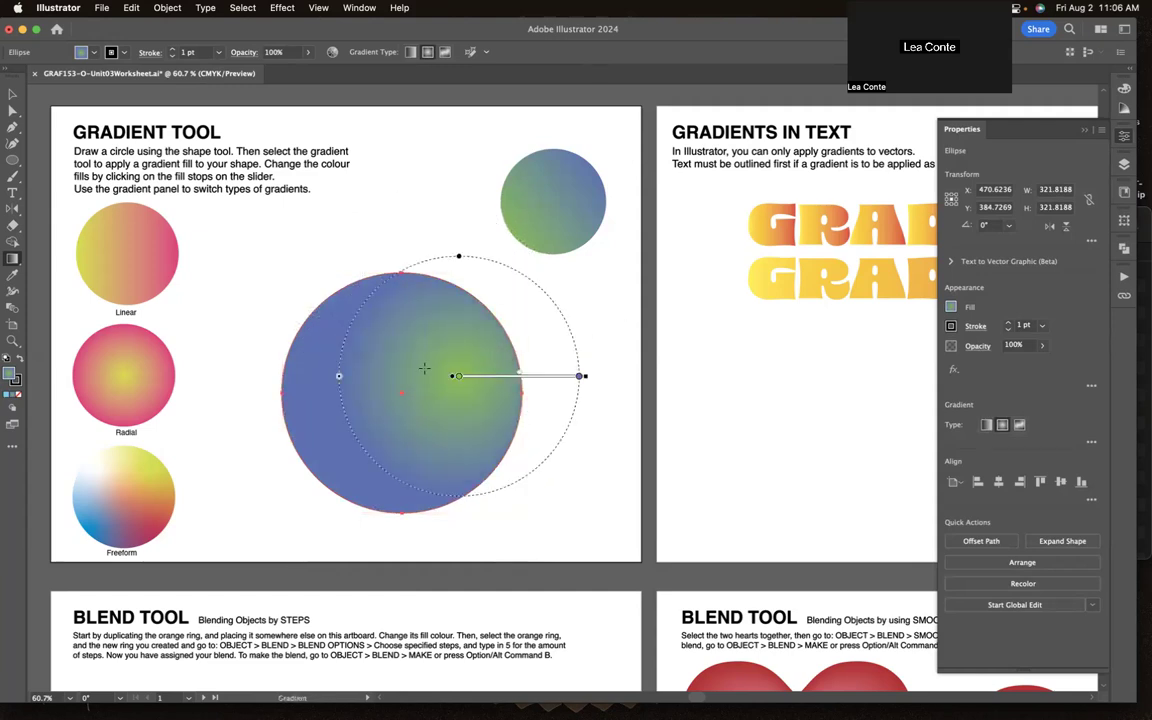
# Shrink the radial-gradient circle to about 154 pt and place it beside the small linear-gradient circle.
pyautogui.press('v')
pyautogui.click(532, 363)
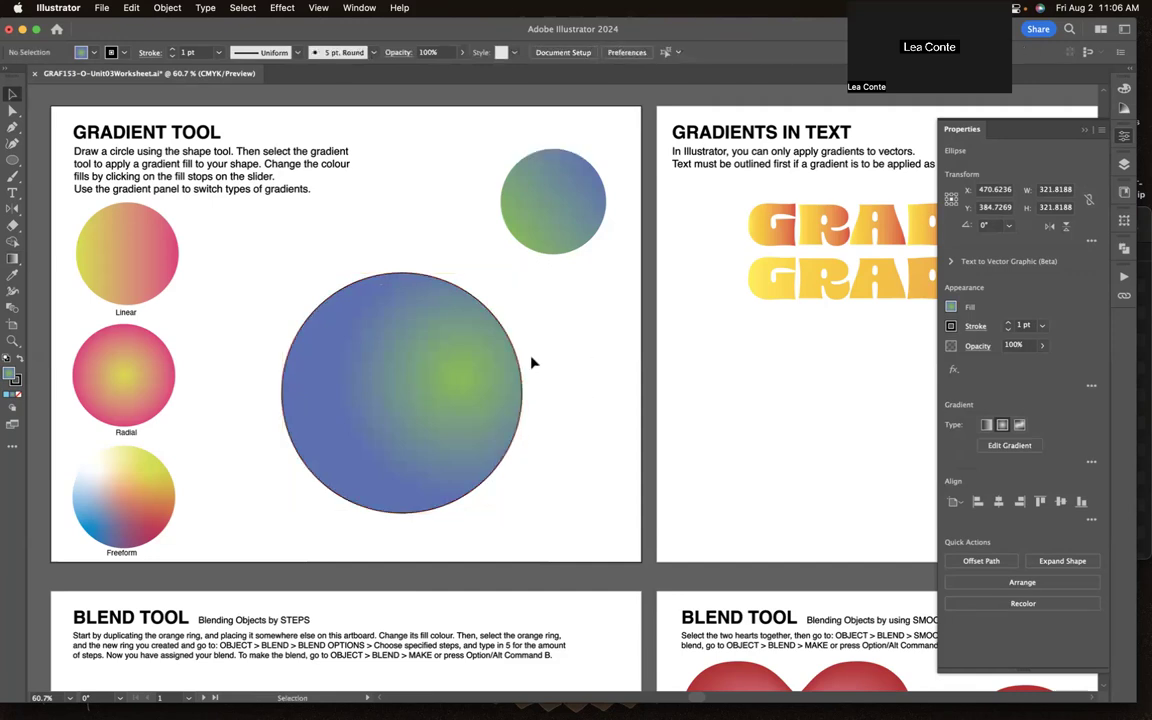
pyautogui.moveTo(496, 368); pyautogui.dragTo(434, 256)
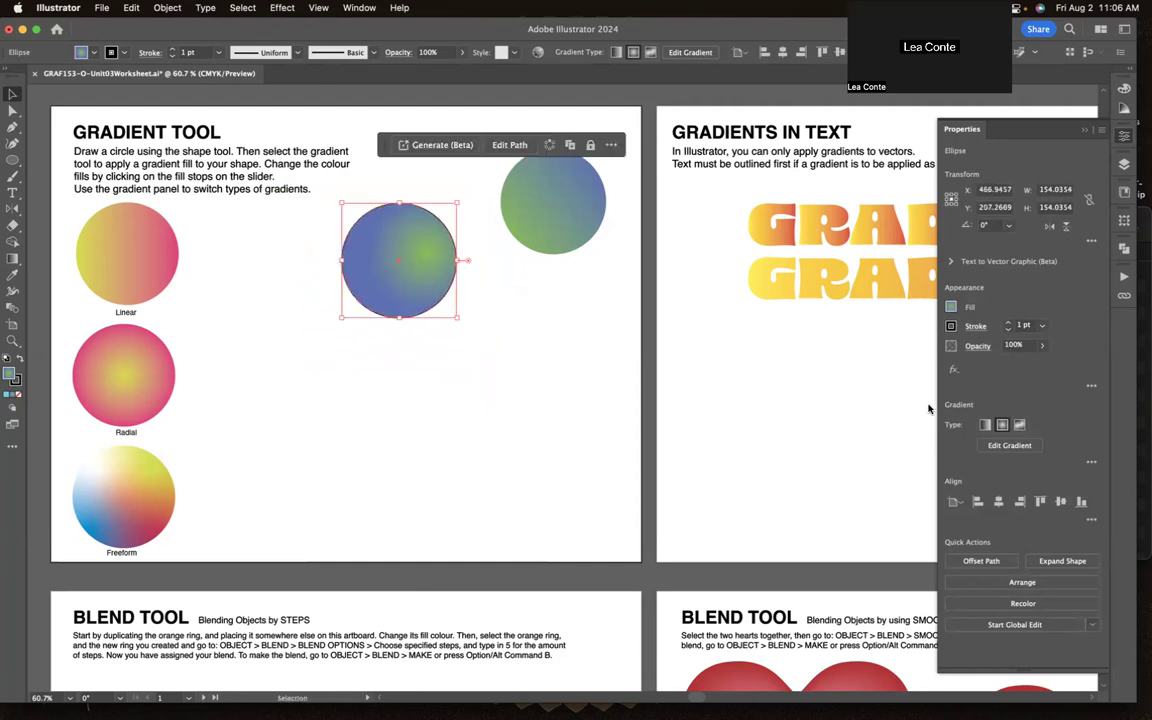
pyautogui.click(262, 484)
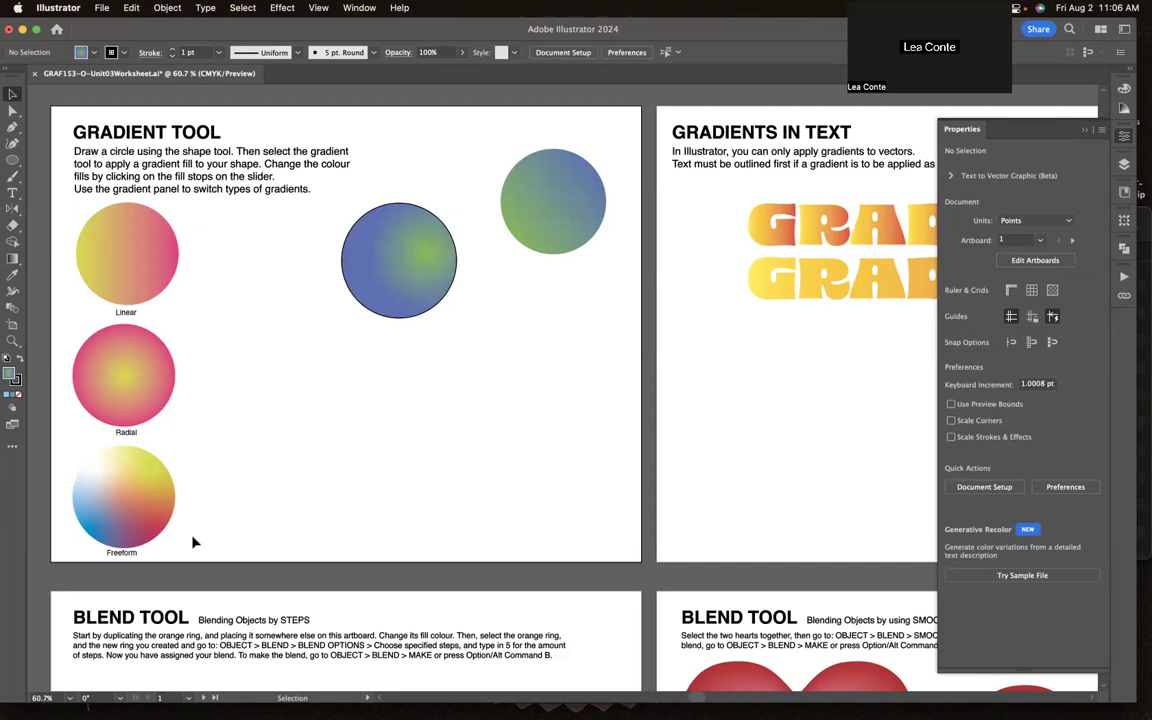
# Draw a circle about 280 pt wide below the radial circle and change its gradient type to freeform.
pyautogui.press('l')
pyautogui.moveTo(337, 386)
pyautogui.mouseDown()
pyautogui.moveTo(370, 356)
pyautogui.moveTo(545, 520)
pyautogui.mouseUp()
pyautogui.press('v')
pyautogui.moveTo(481, 466); pyautogui.dragTo(452, 438)
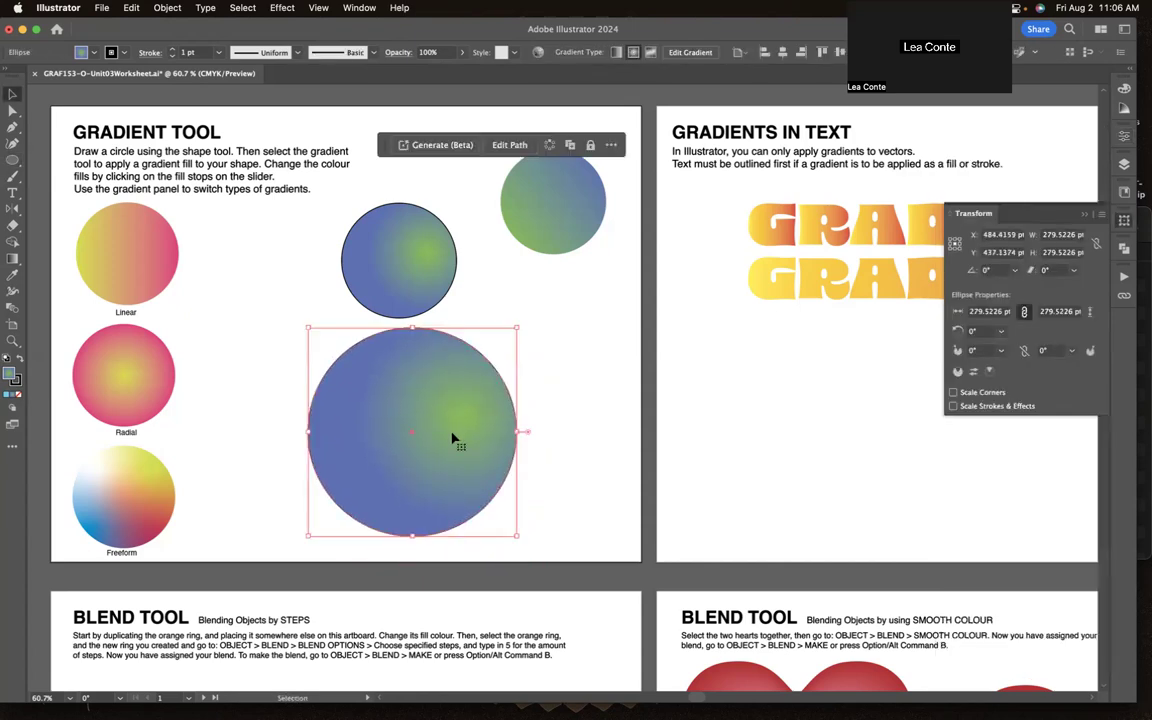
pyautogui.click(1124, 135)
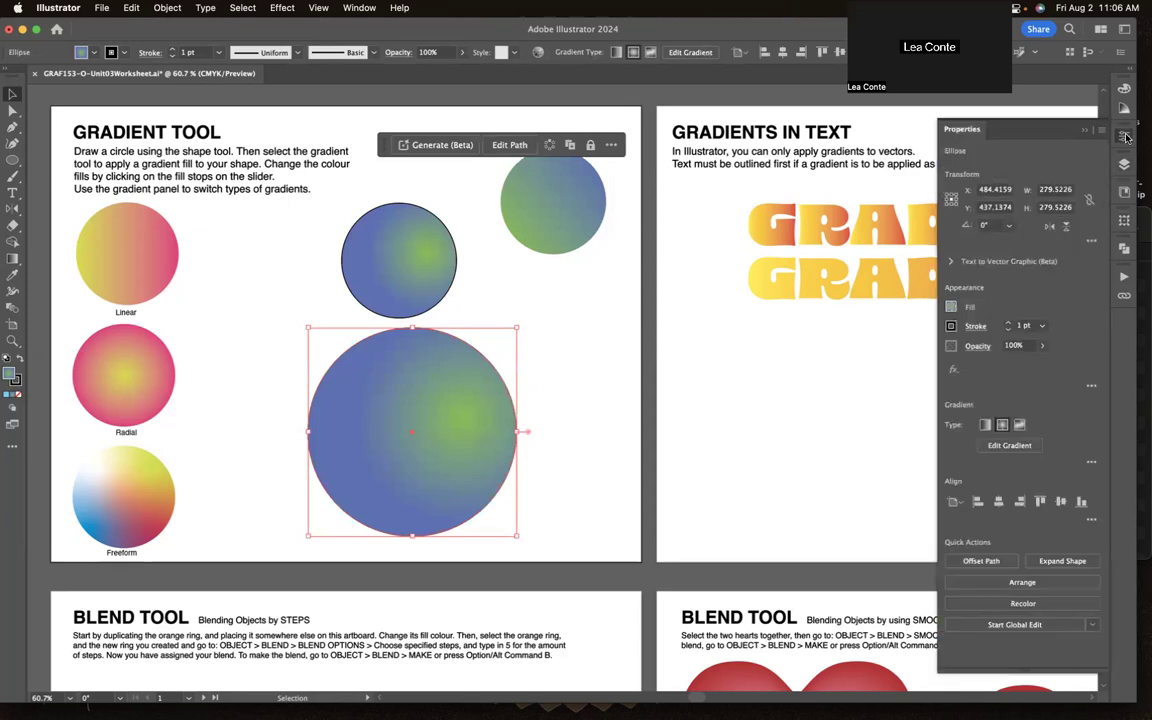
pyautogui.click(1019, 426)
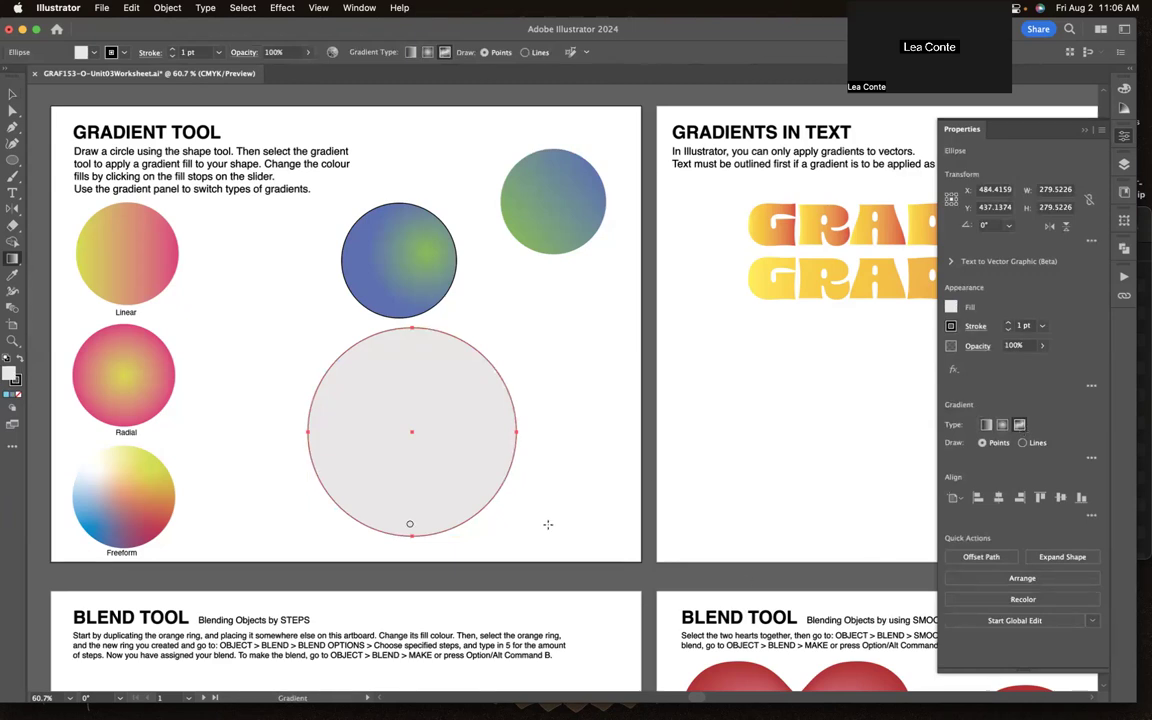
# Move the freeform gradient's colour stop to the circle's upper right and colour it pale green (C6E3C1).
pyautogui.moveTo(407, 524); pyautogui.dragTo(478, 399)
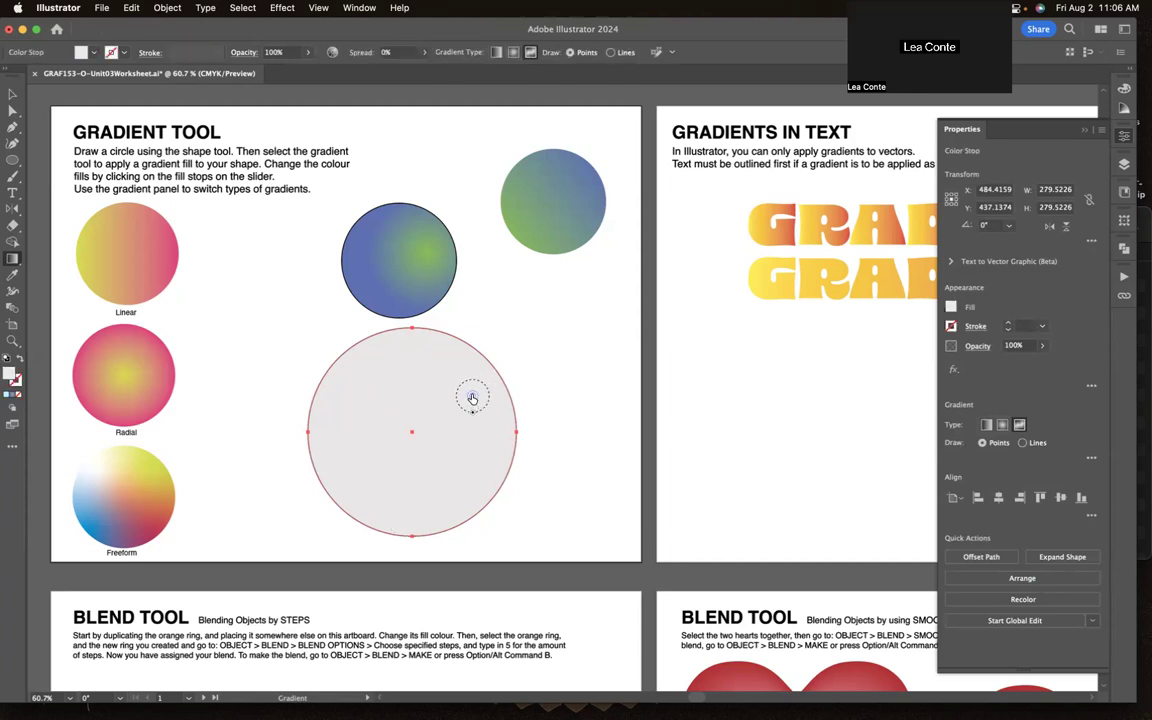
pyautogui.doubleClick(472, 397)
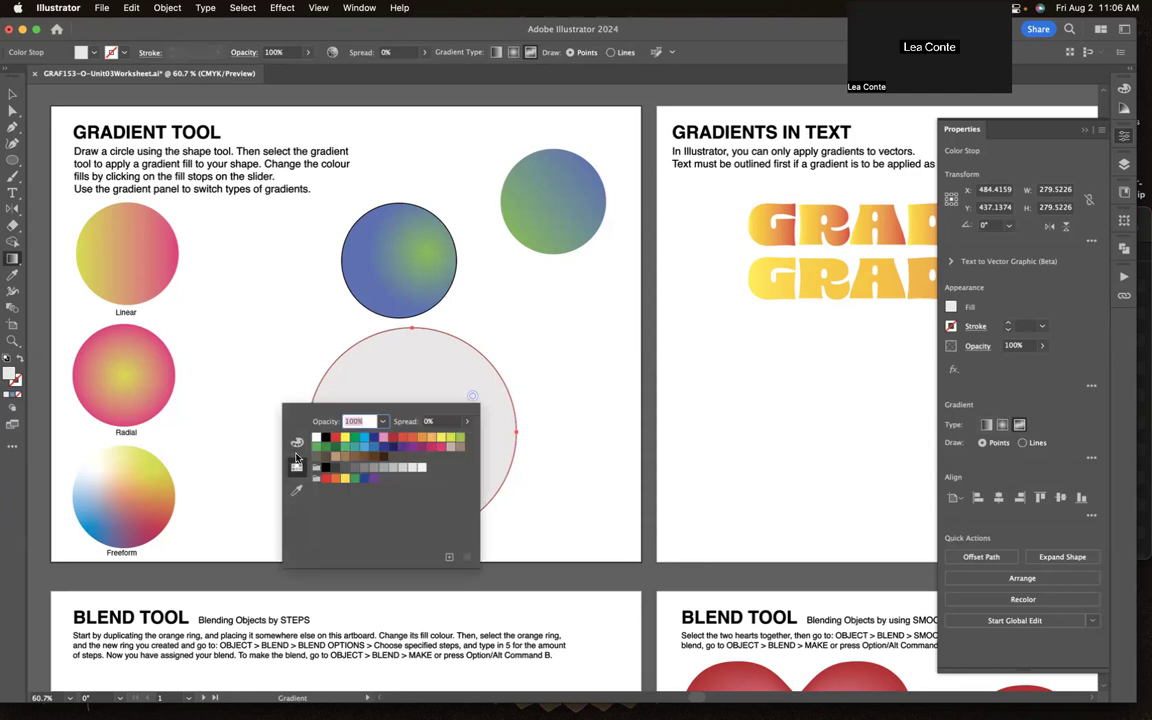
pyautogui.click(297, 444)
pyautogui.click(372, 529)
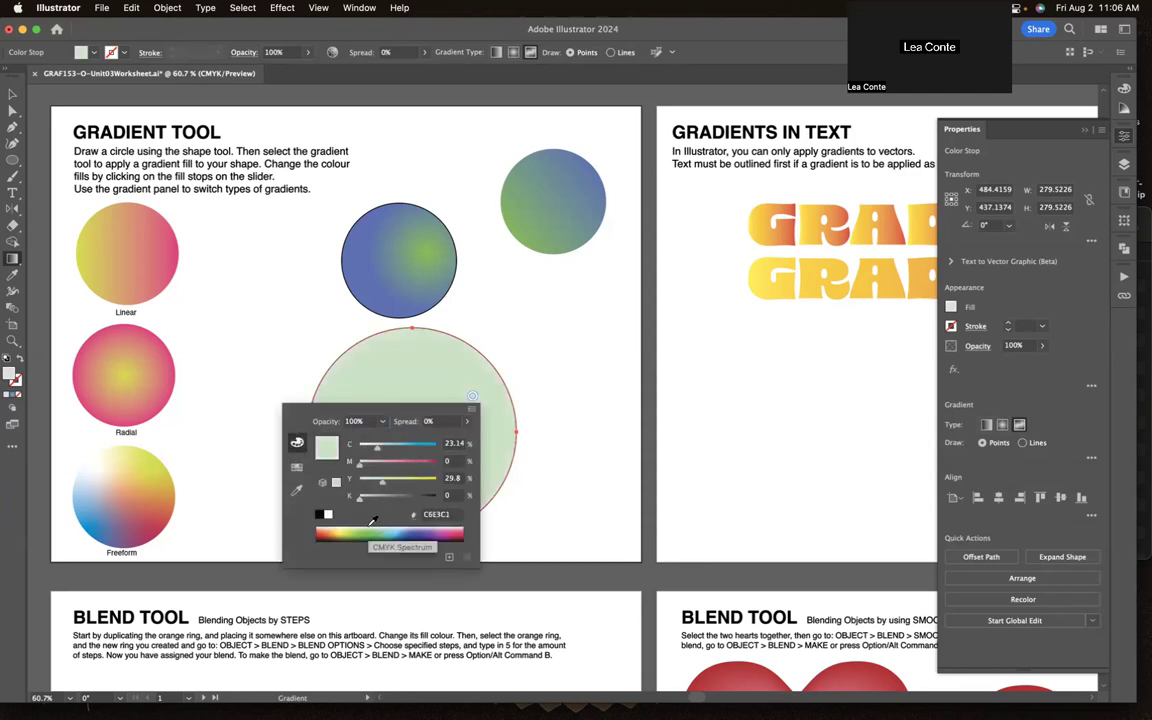
pyautogui.click(565, 396)
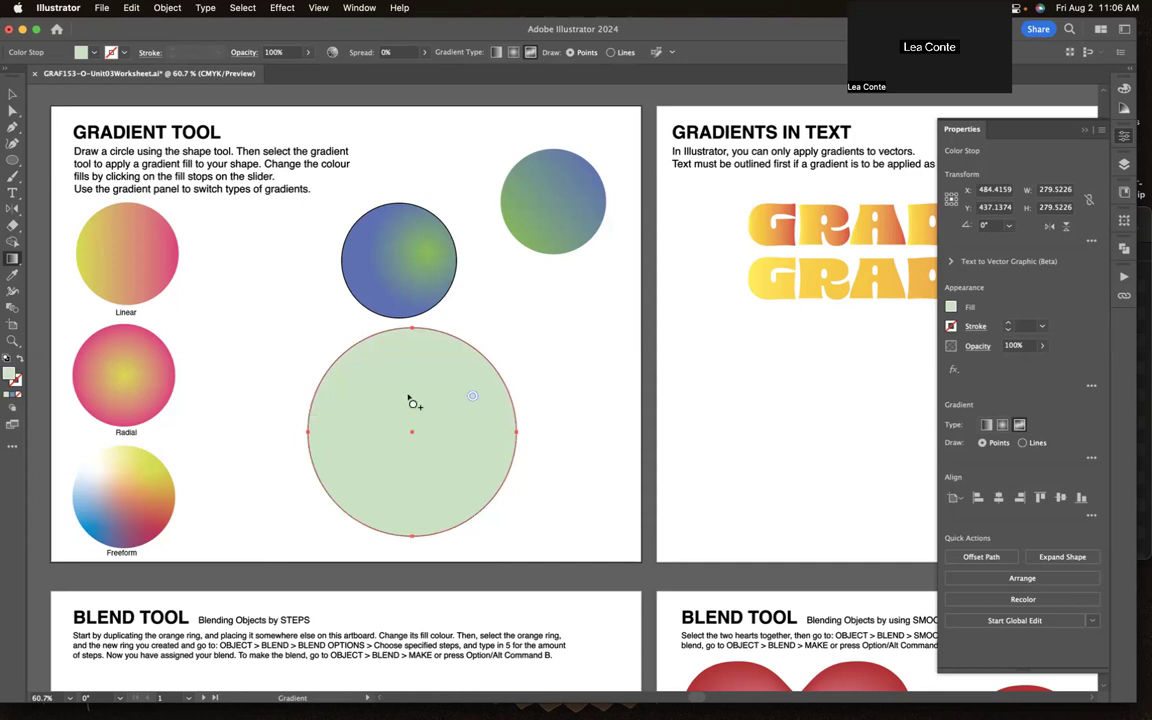
# Add five more colour stops to the freeform gradient, spread across the upper left, lower left, centre, lower middle and lower right.
pyautogui.click(363, 375)
pyautogui.click(418, 468)
pyautogui.click(329, 460)
pyautogui.click(427, 404)
pyautogui.click(477, 488)
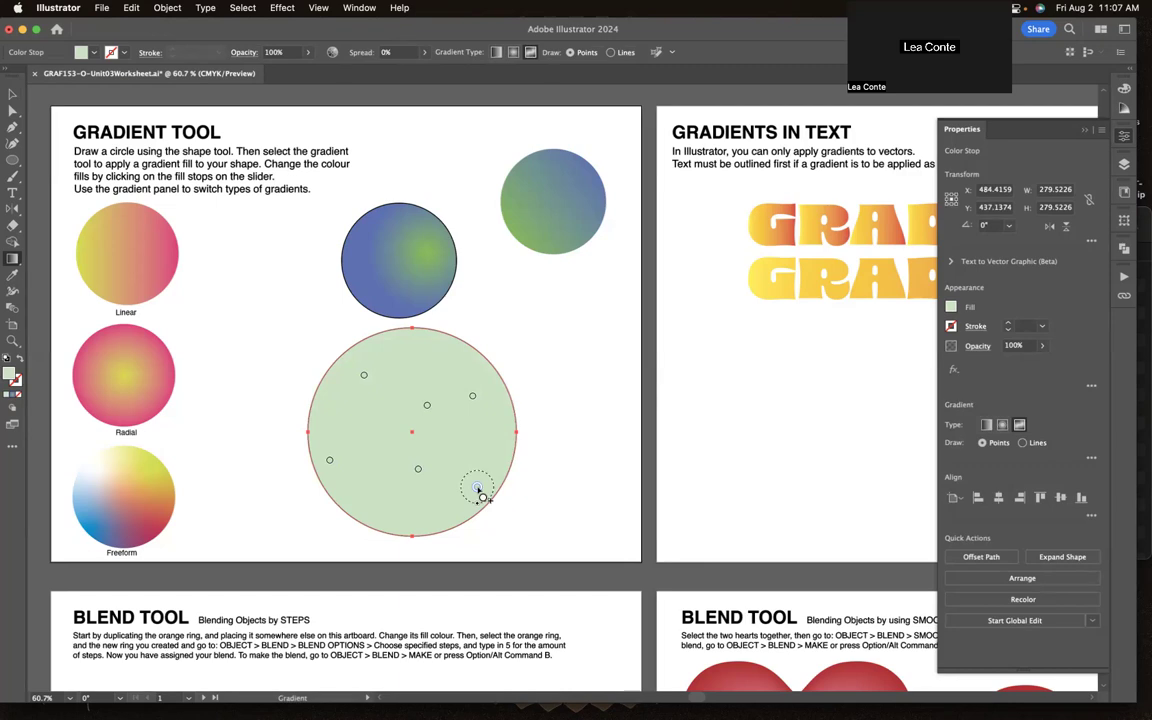
# Colour the lower-right freeform stop magenta and the lower-left stop dark blue (2D419A).
pyautogui.doubleClick(478, 490)
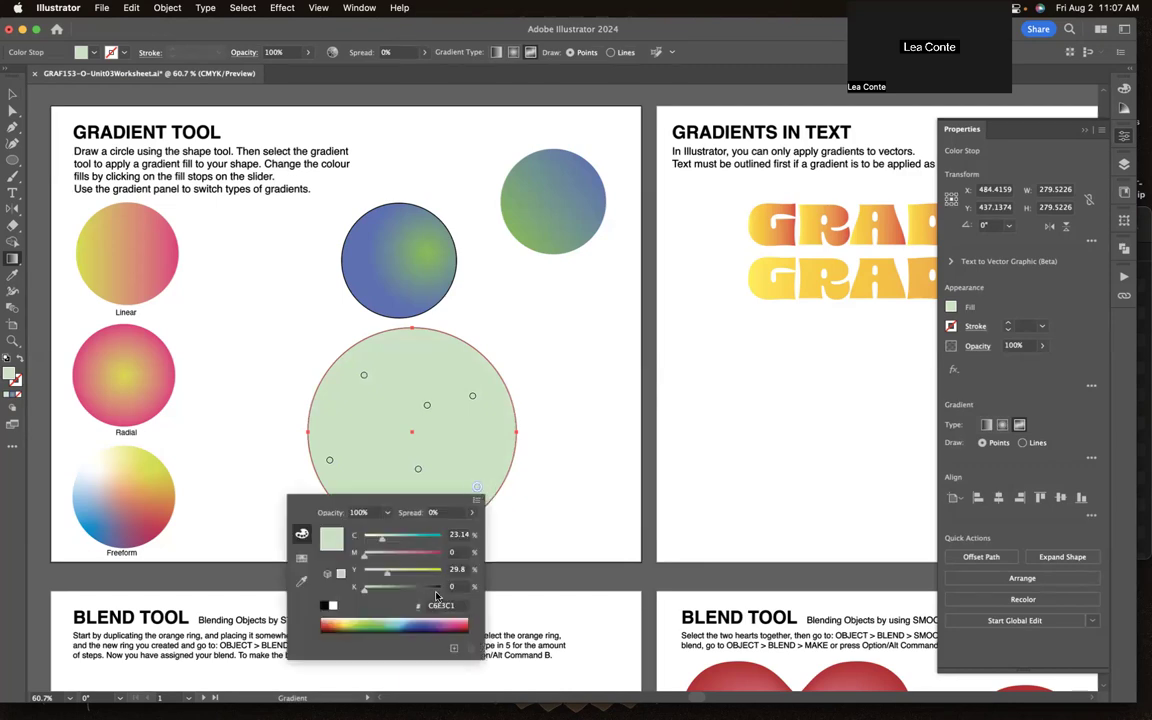
pyautogui.click(452, 622)
pyautogui.click(331, 461)
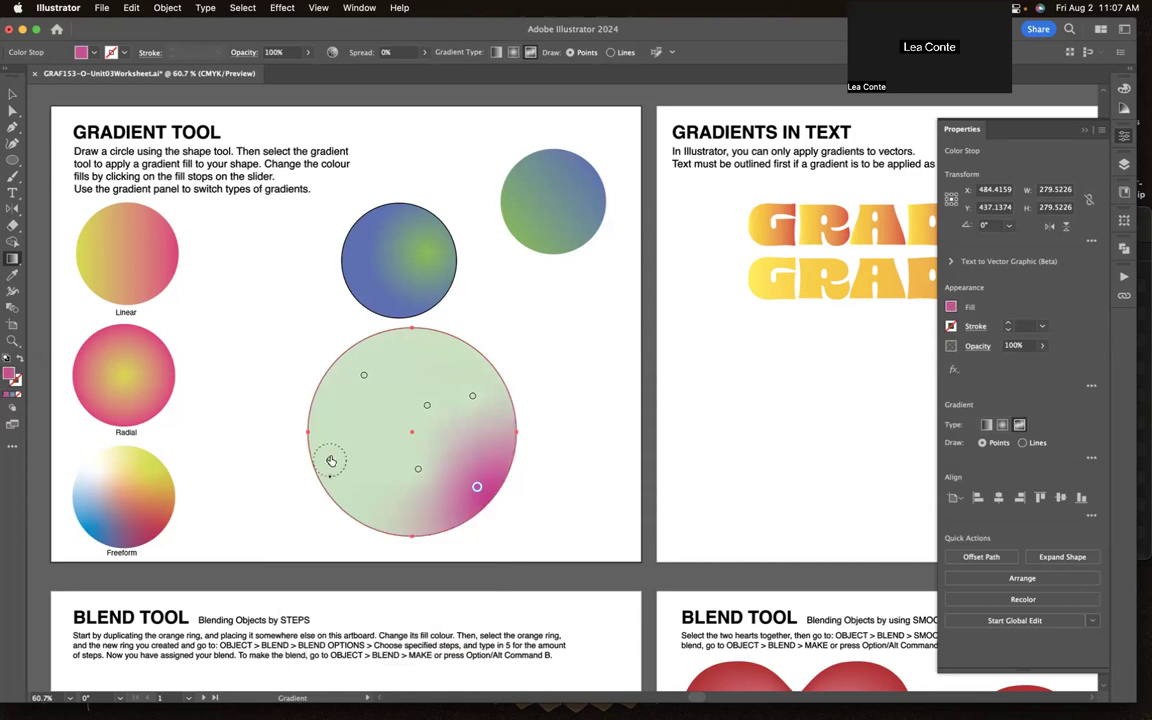
pyautogui.doubleClick(331, 461)
pyautogui.click(268, 597)
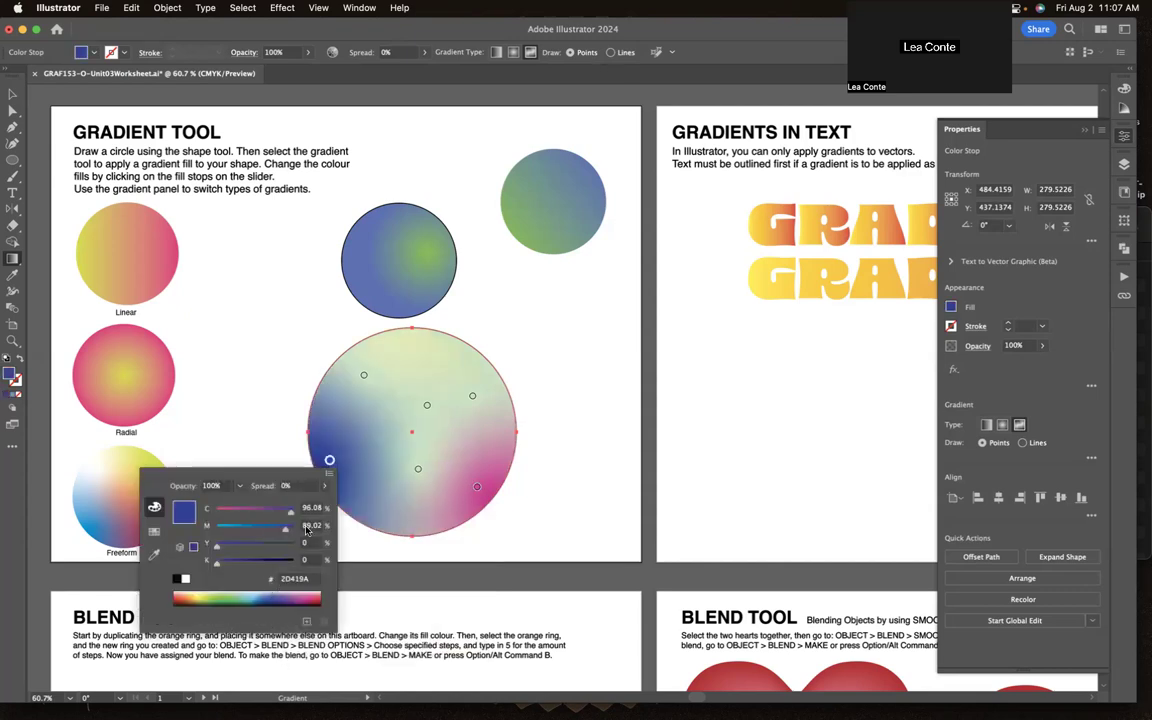
# Colour the upper-left freeform stop yellow, the central stop teal green and the upper-right stop lavender.
pyautogui.doubleClick(364, 376)
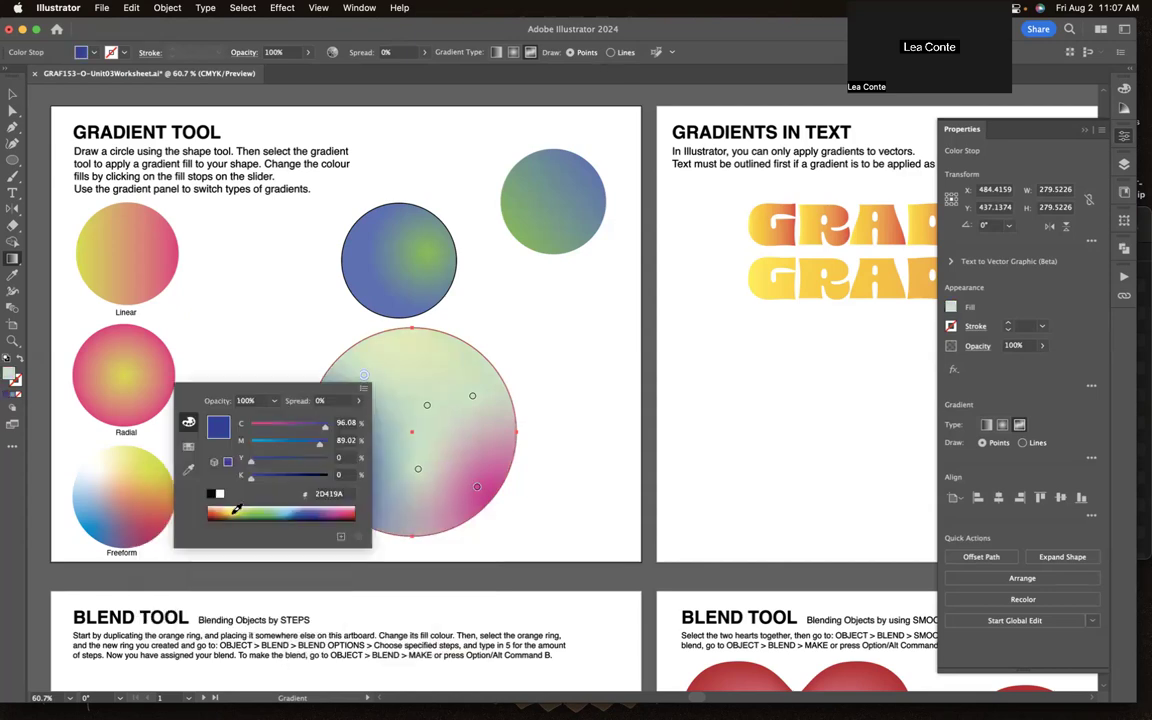
pyautogui.click(234, 515)
pyautogui.doubleClick(427, 407)
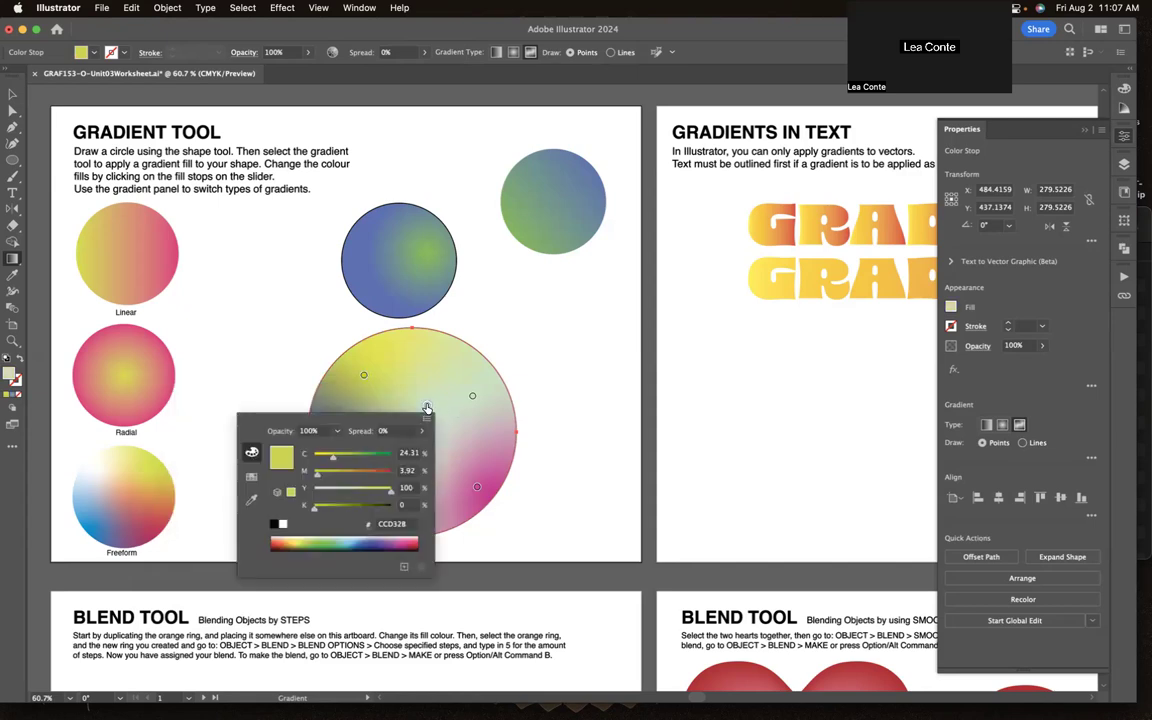
pyautogui.click(343, 537)
pyautogui.click(474, 397)
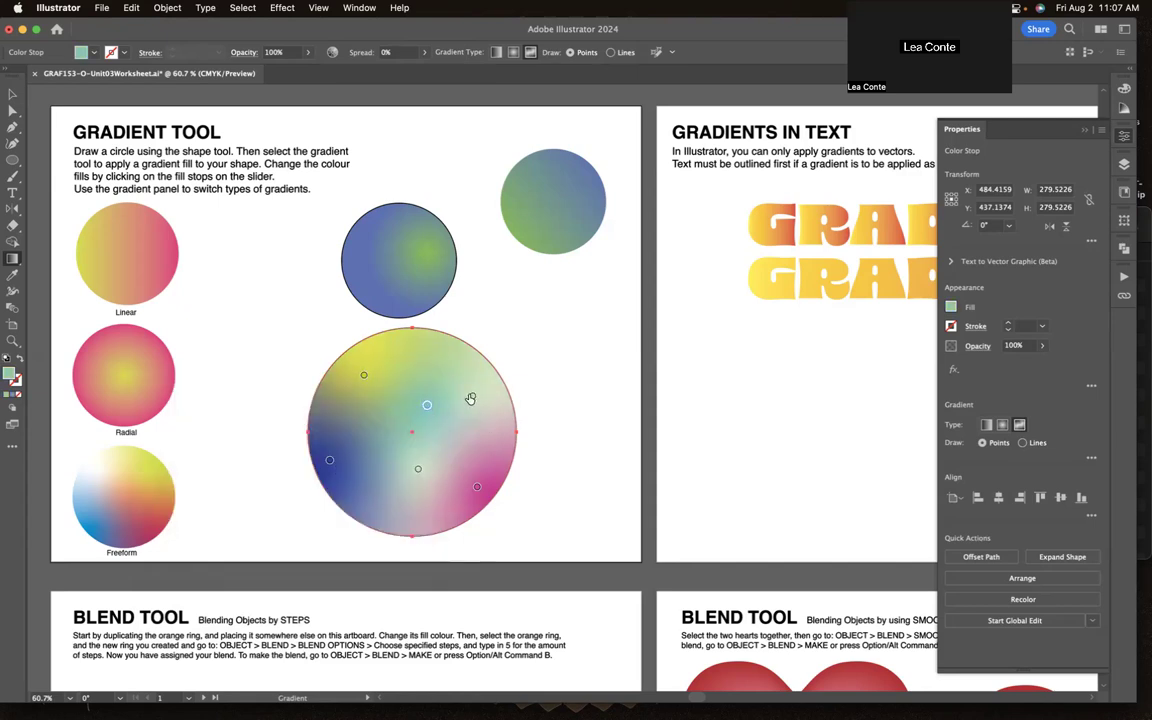
pyautogui.doubleClick(470, 398)
pyautogui.click(421, 535)
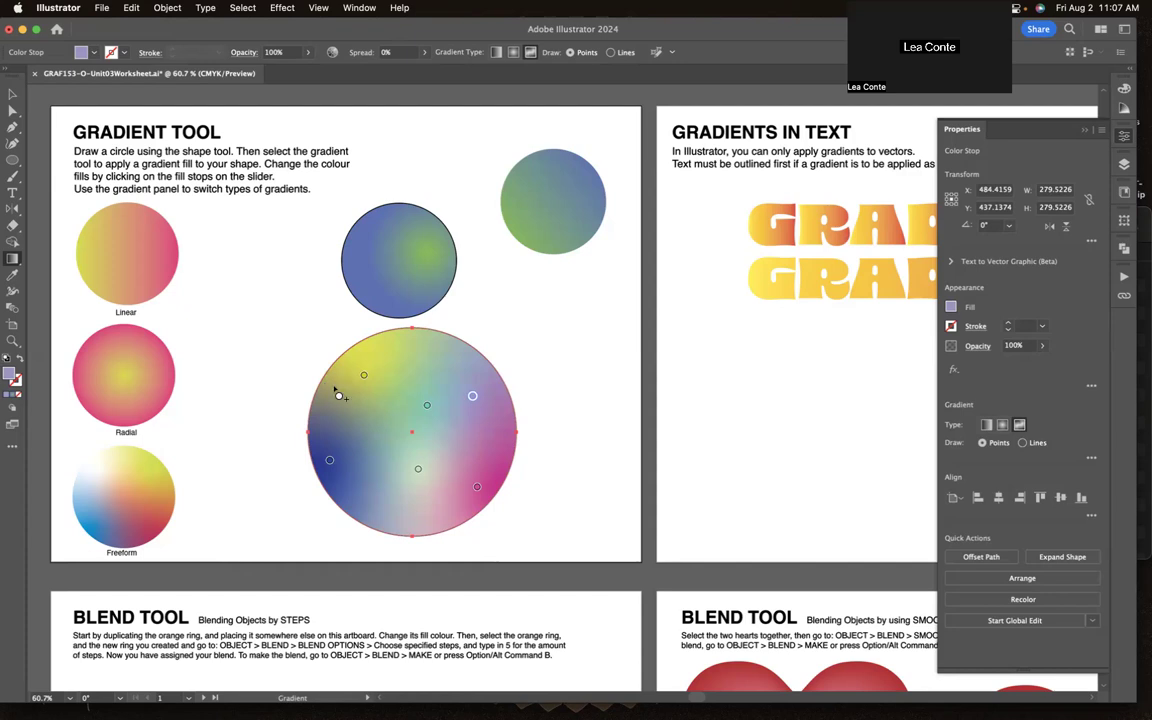
# Reposition the freeform stops, moving yellow and pale green lower, teal to the top and lavender near the circle's centre.
pyautogui.moveTo(364, 375); pyautogui.dragTo(350, 406)
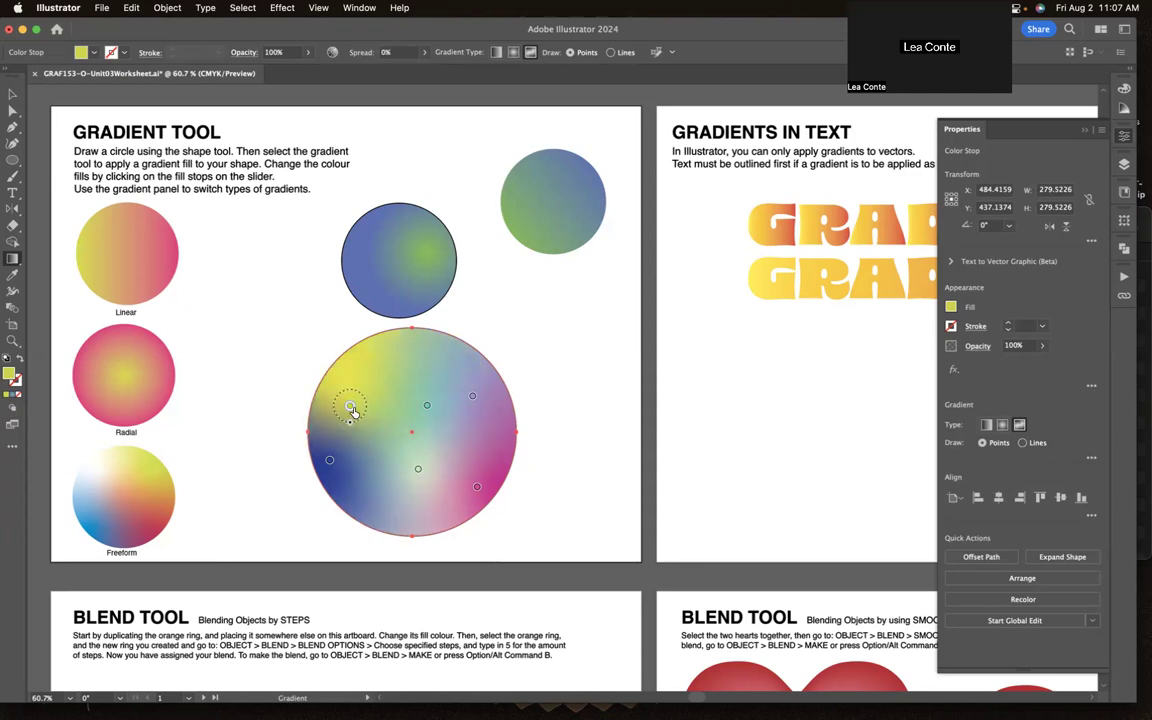
pyautogui.moveTo(418, 468); pyautogui.dragTo(403, 500)
pyautogui.moveTo(426, 405); pyautogui.dragTo(420, 353)
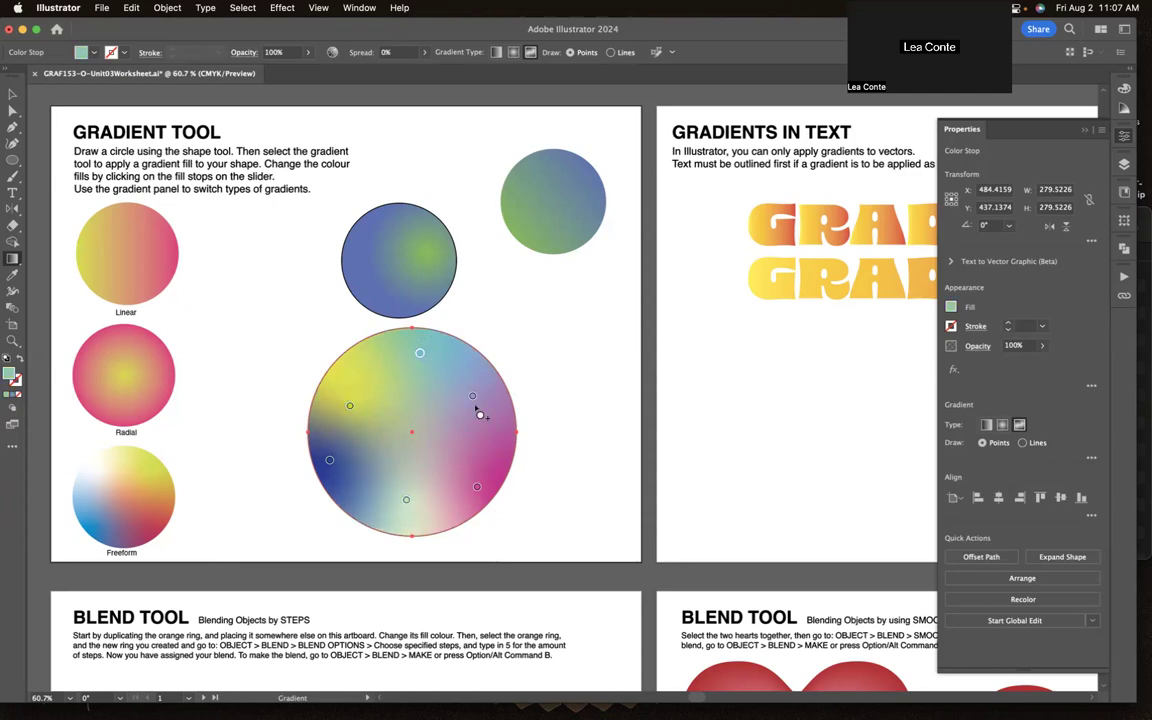
pyautogui.moveTo(473, 396); pyautogui.dragTo(440, 432)
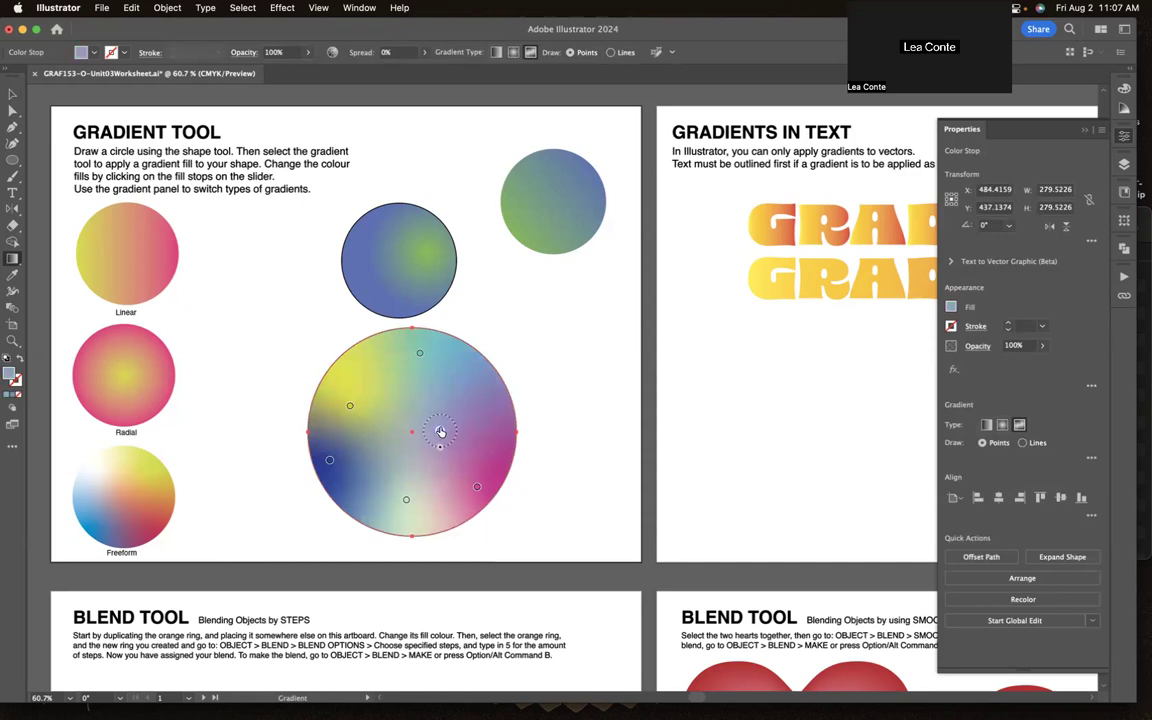
# Remove the lavender stop from the freeform gradient, then move the yellow stop right of centre and the teal stop to the upper left.
pyautogui.moveTo(440, 432); pyautogui.dragTo(532, 327)
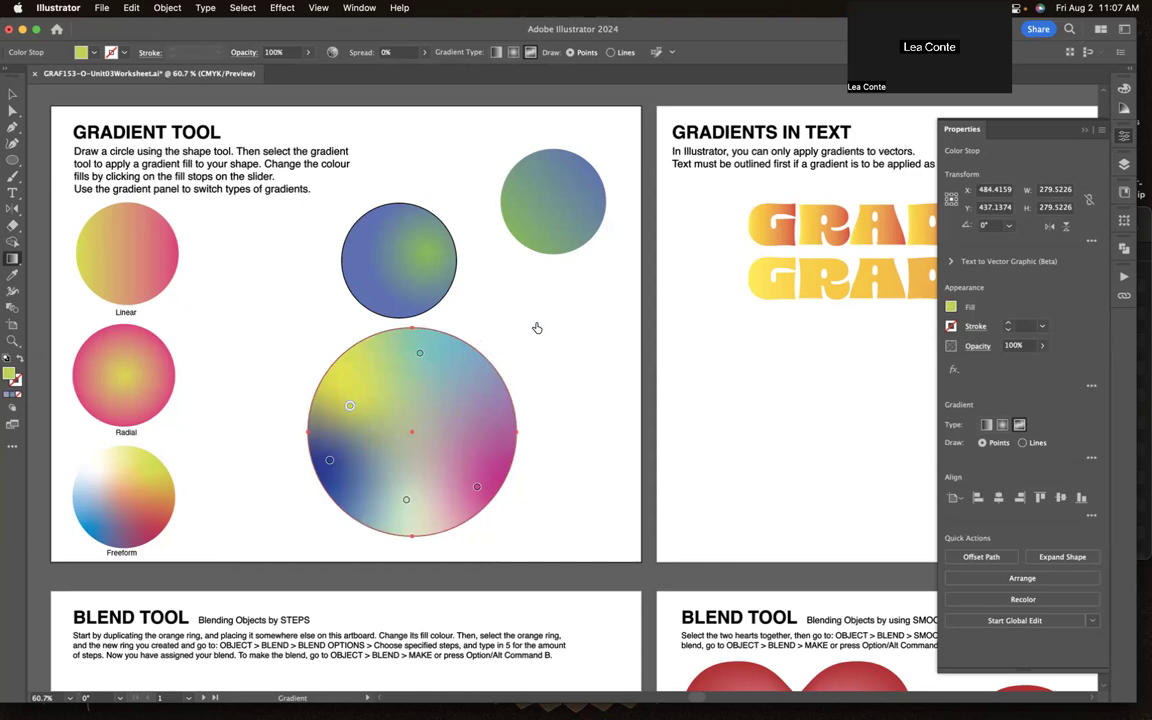
pyautogui.moveTo(350, 405); pyautogui.dragTo(452, 425)
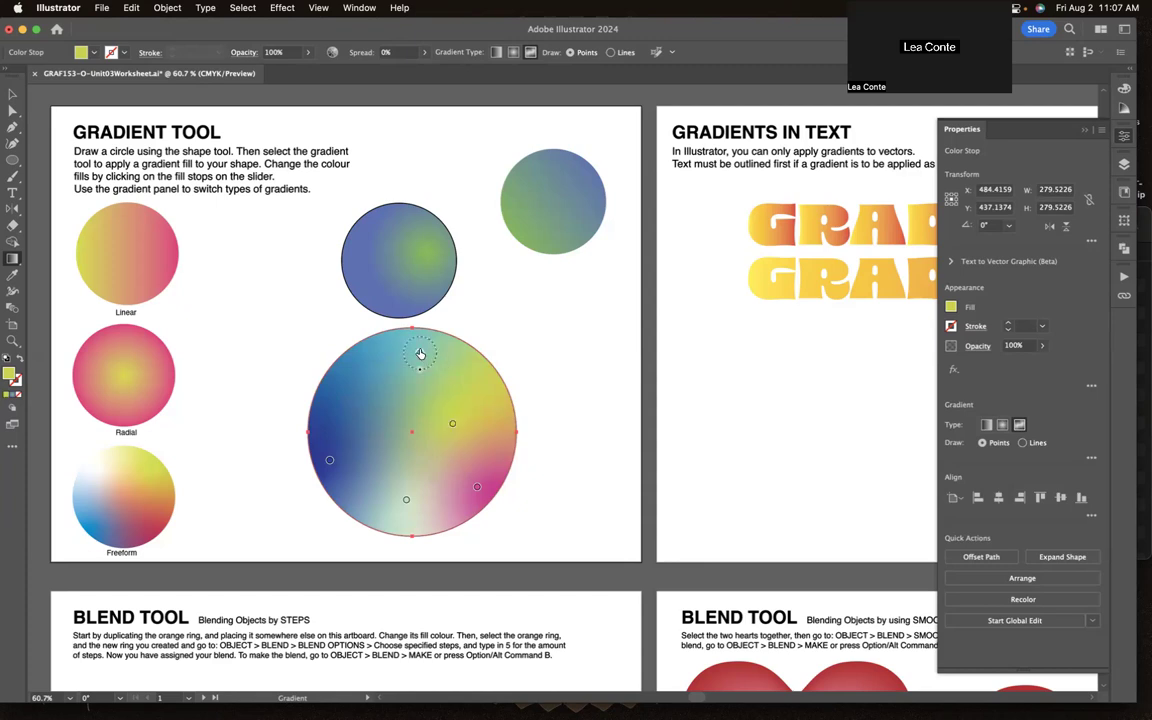
pyautogui.click(367, 362)
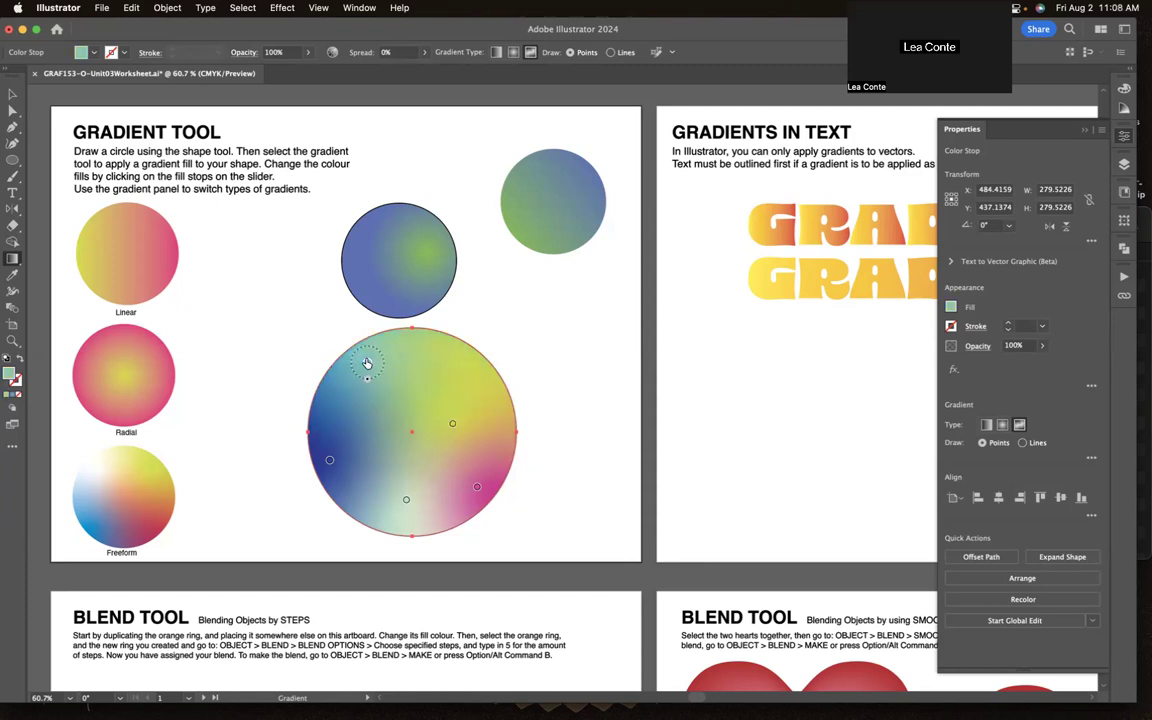
# Move the green-to-blue linear gradient circle slightly lower on the Gradient Tool artboard.
pyautogui.click(12, 94)
pyautogui.click(321, 104)
pyautogui.click(590, 186)
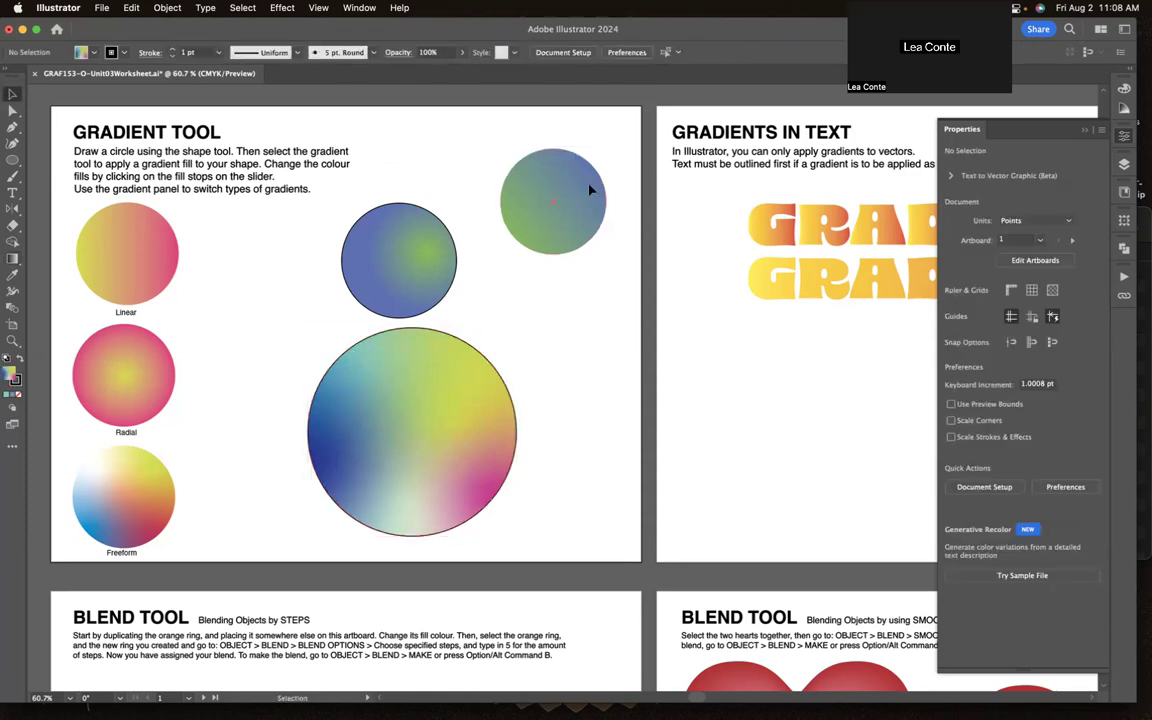
pyautogui.moveTo(590, 188); pyautogui.dragTo(585, 212)
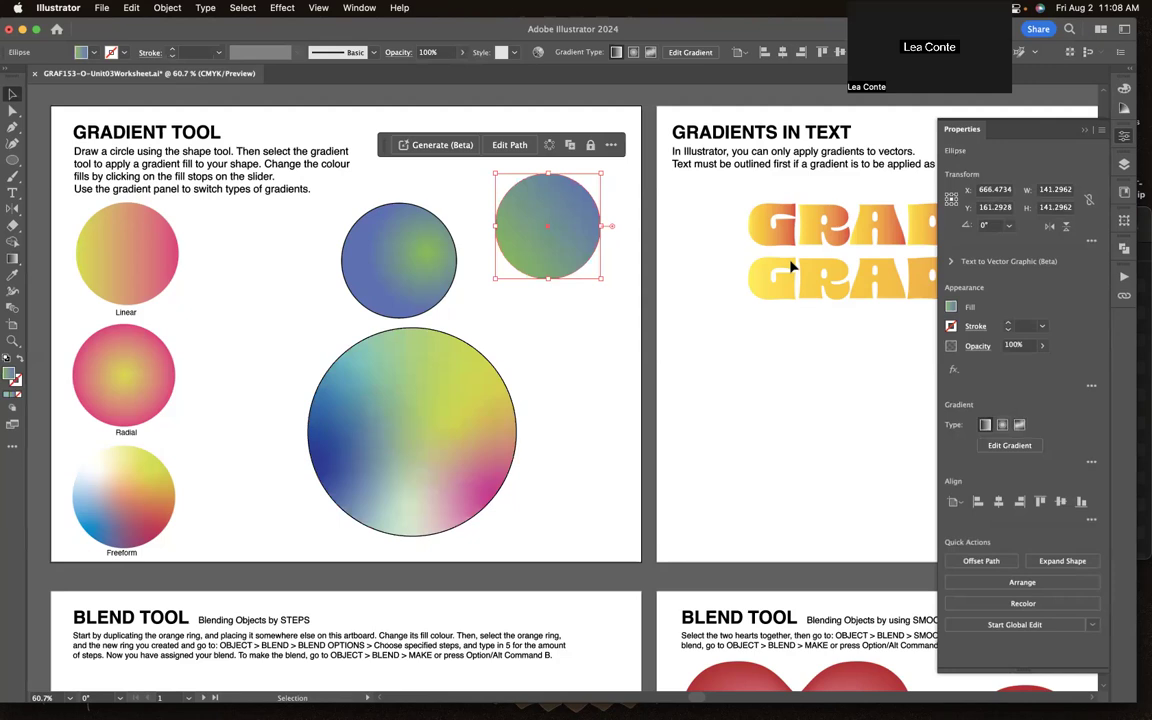
# Save the green-to-blue circle's fill as a new gradient swatch with the default name, then deselect the circle.
pyautogui.click(951, 307)
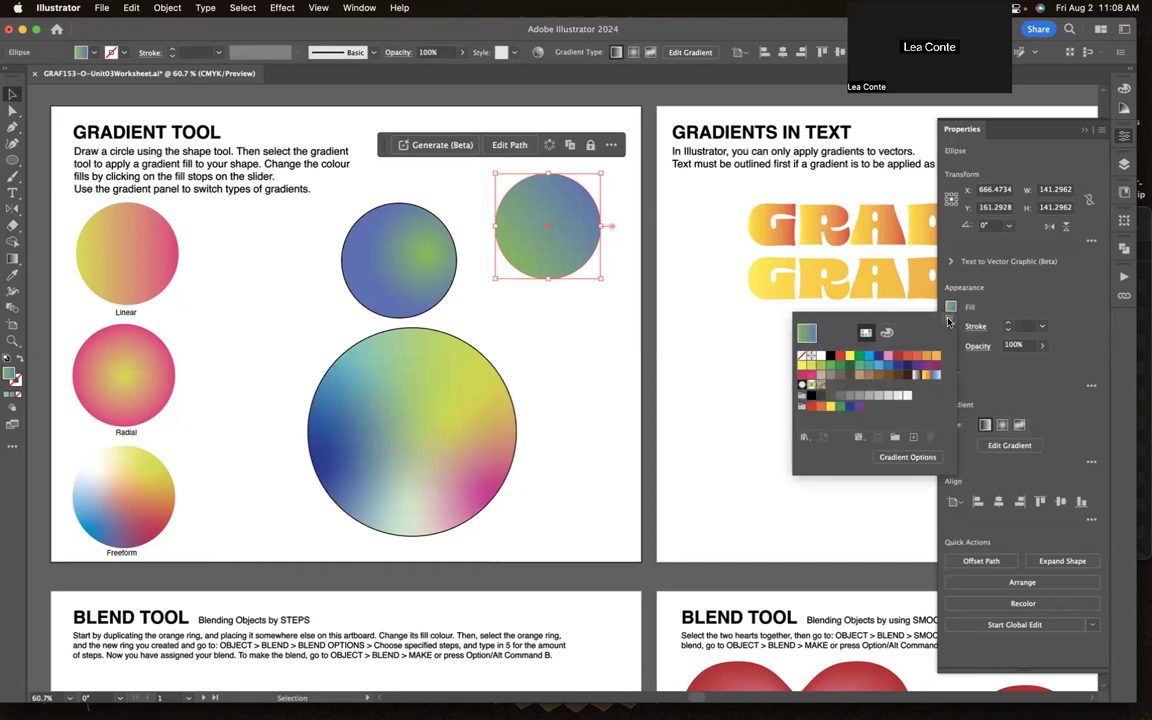
pyautogui.click(949, 320)
pyautogui.click(702, 348)
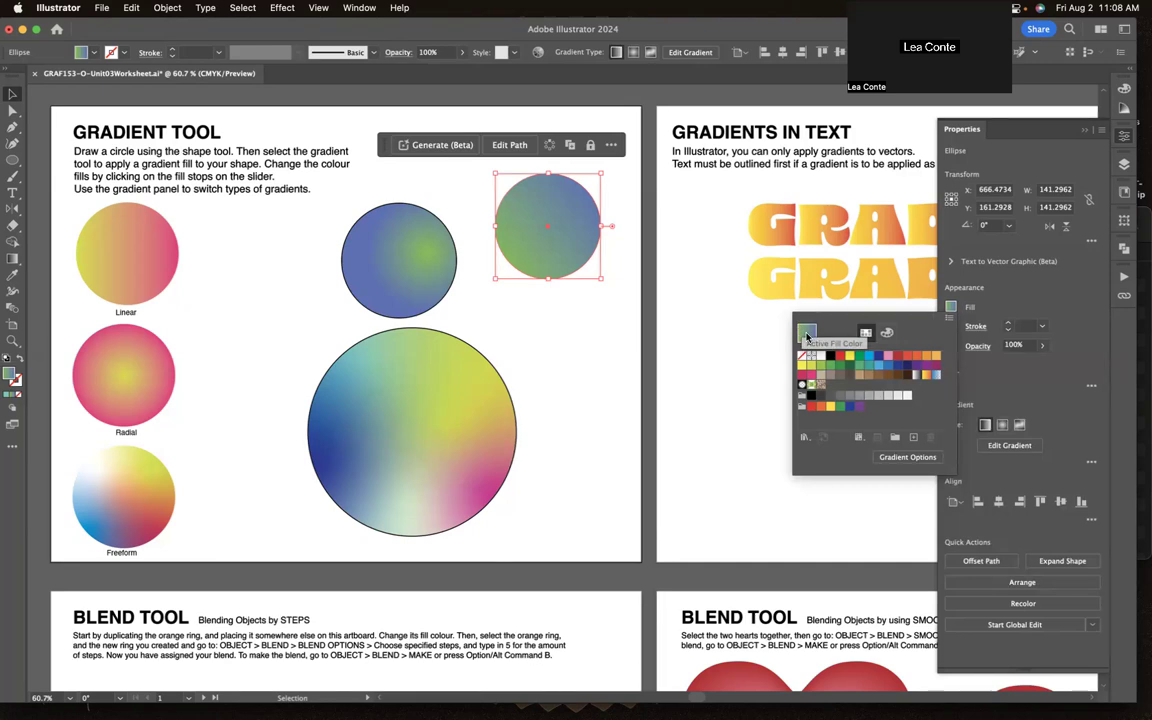
pyautogui.click(914, 438)
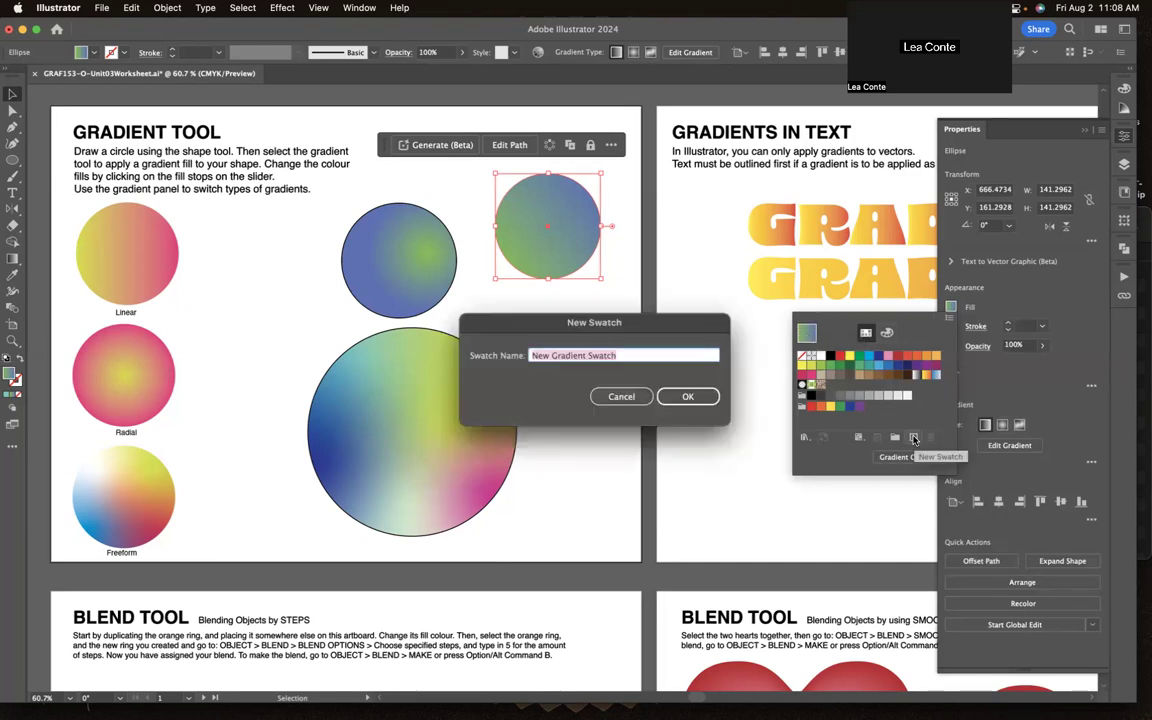
pyautogui.click(688, 397)
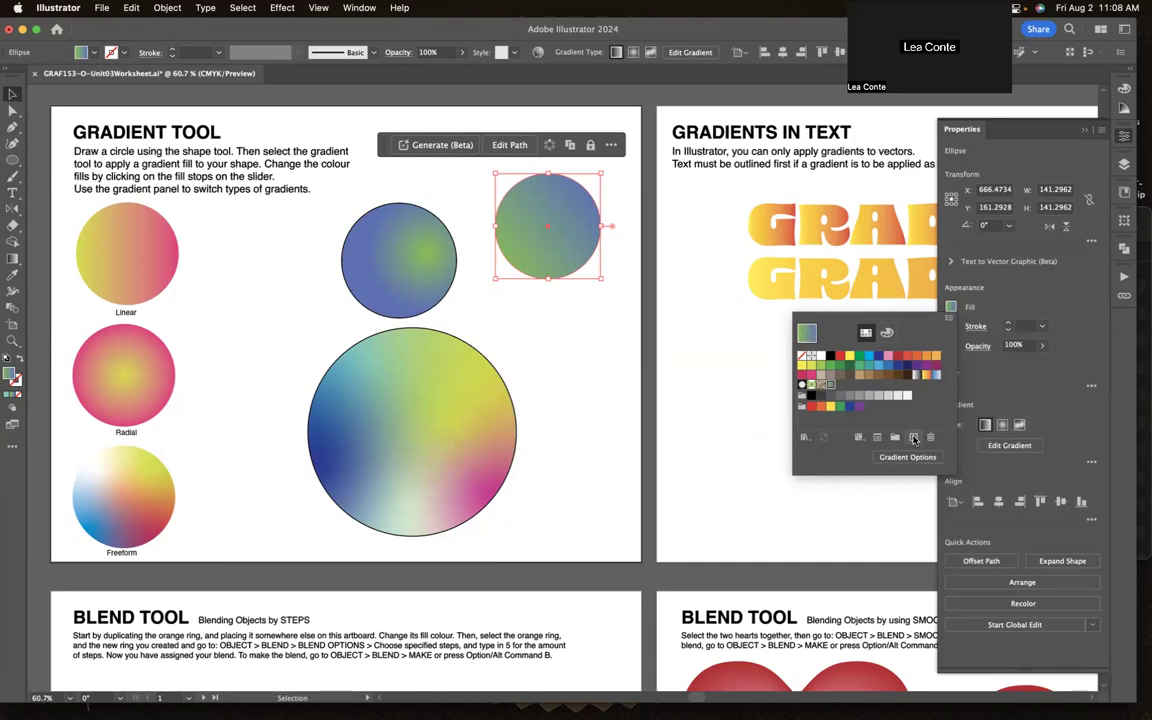
pyautogui.click(515, 332)
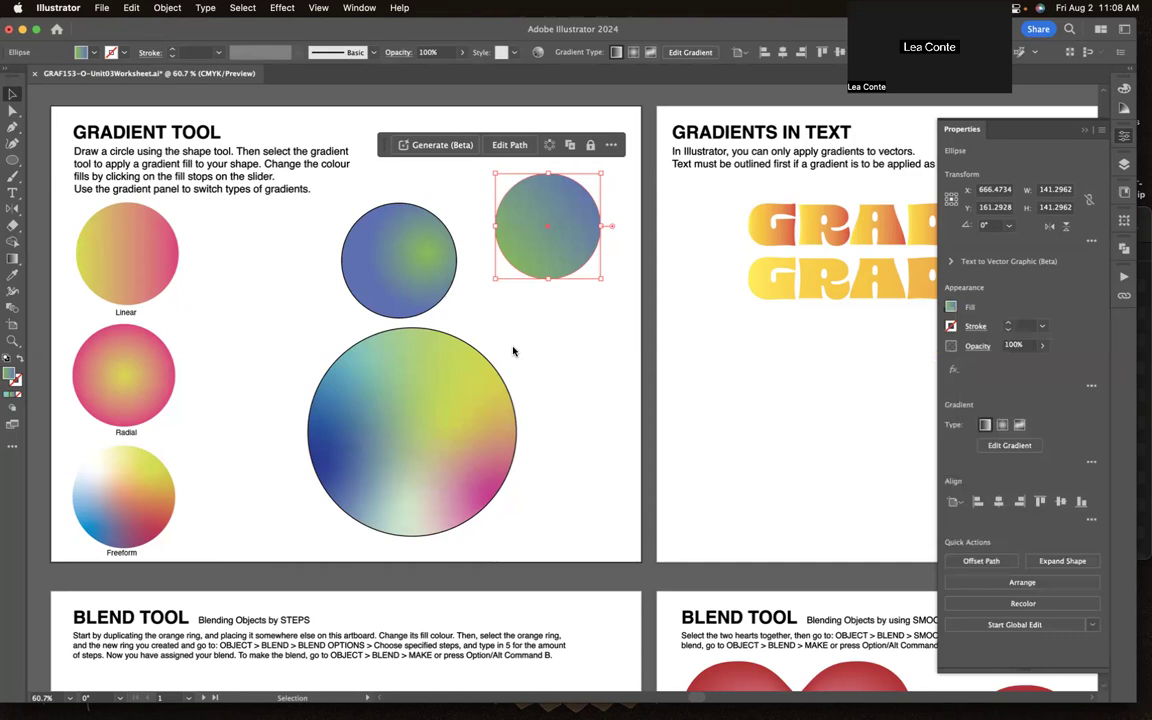
pyautogui.click(515, 165)
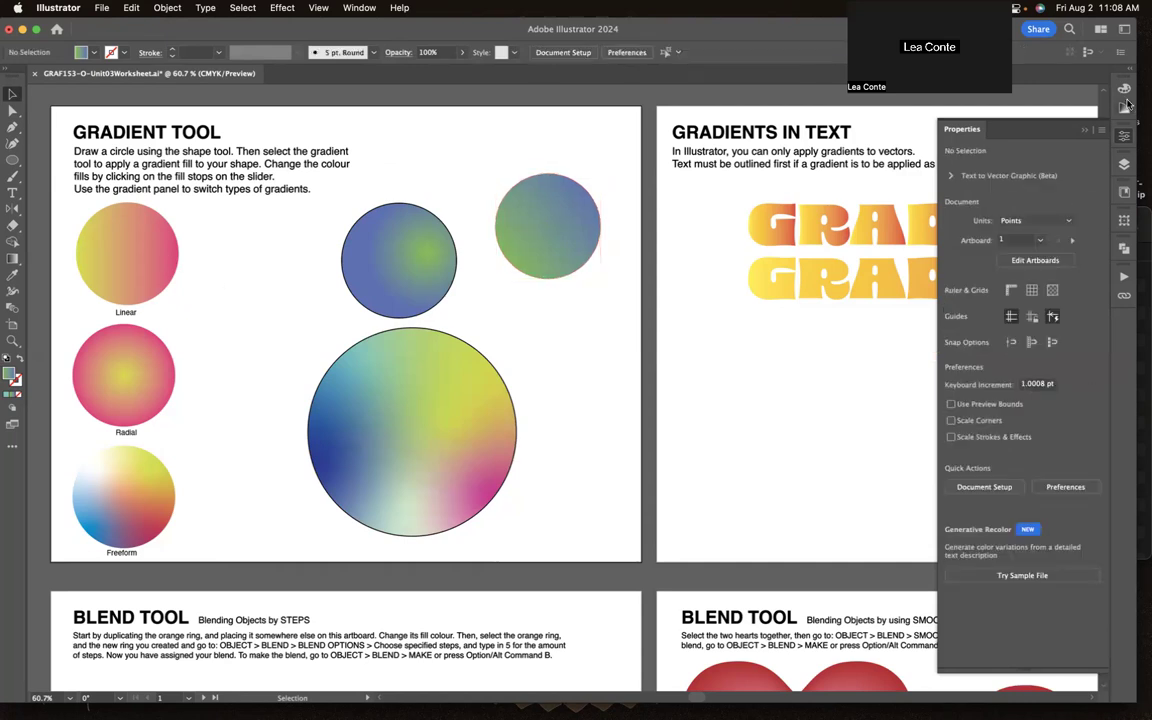
# Unlock the instructor layer and select the yellow-to-pink Linear sample circle.
pyautogui.click(1123, 163)
pyautogui.click(969, 217)
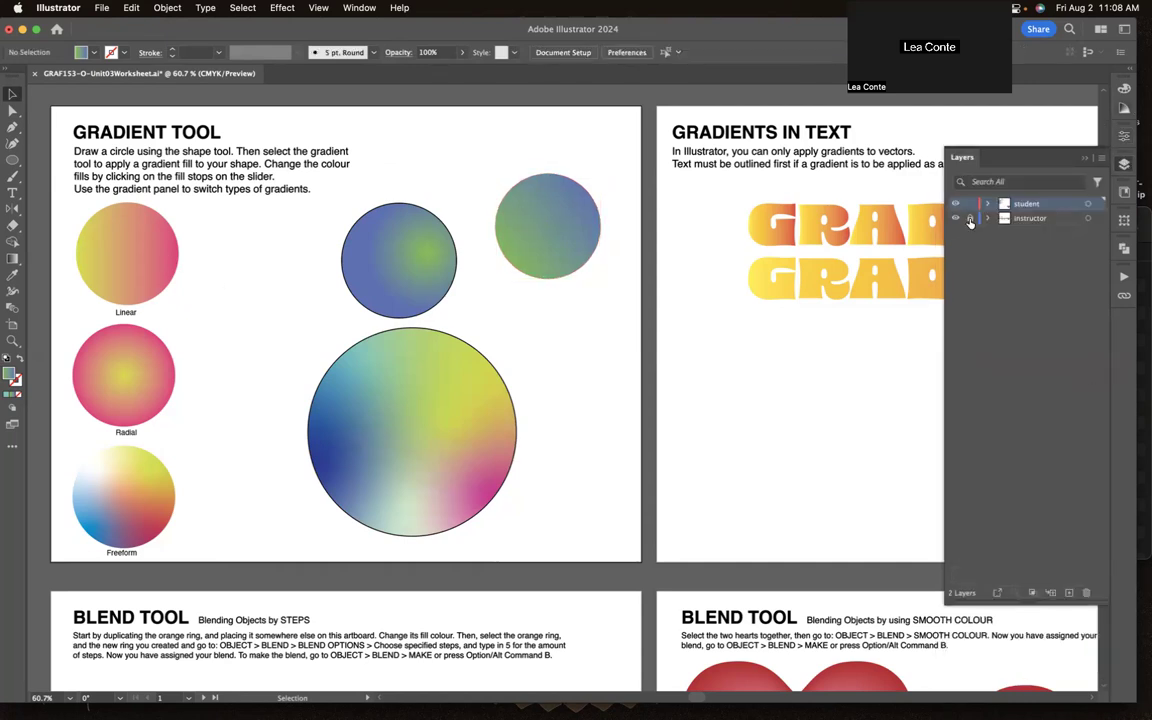
pyautogui.click(166, 246)
pyautogui.click(166, 246)
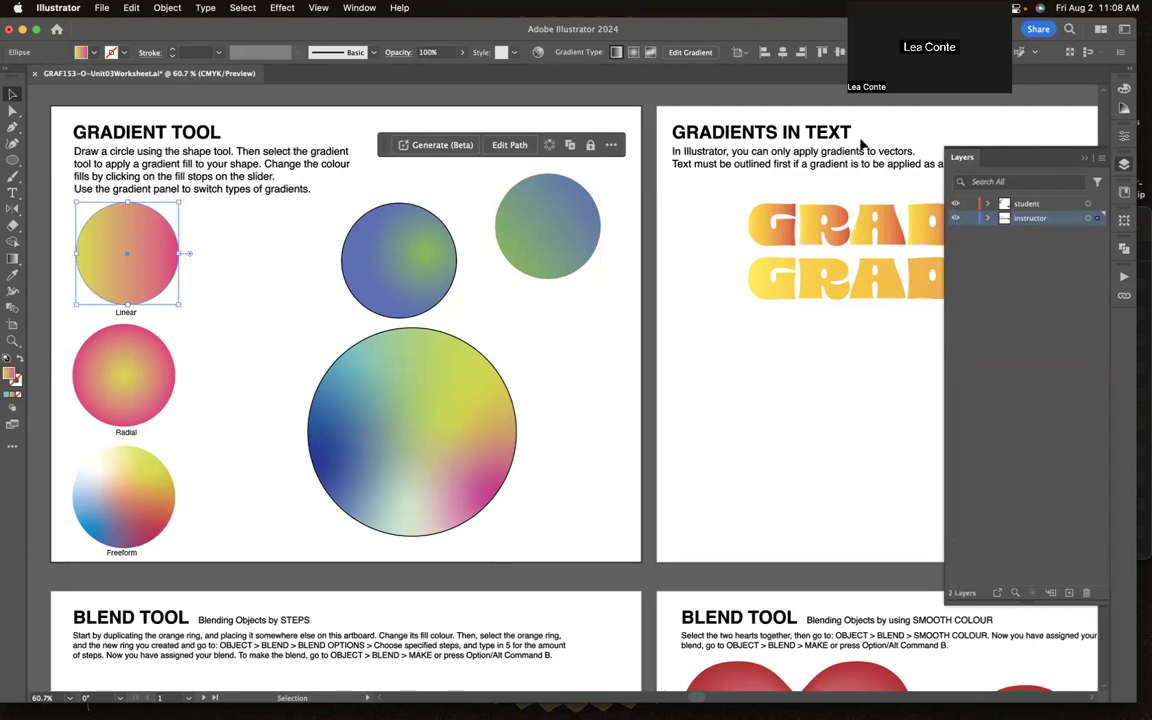
pyautogui.click(1085, 158)
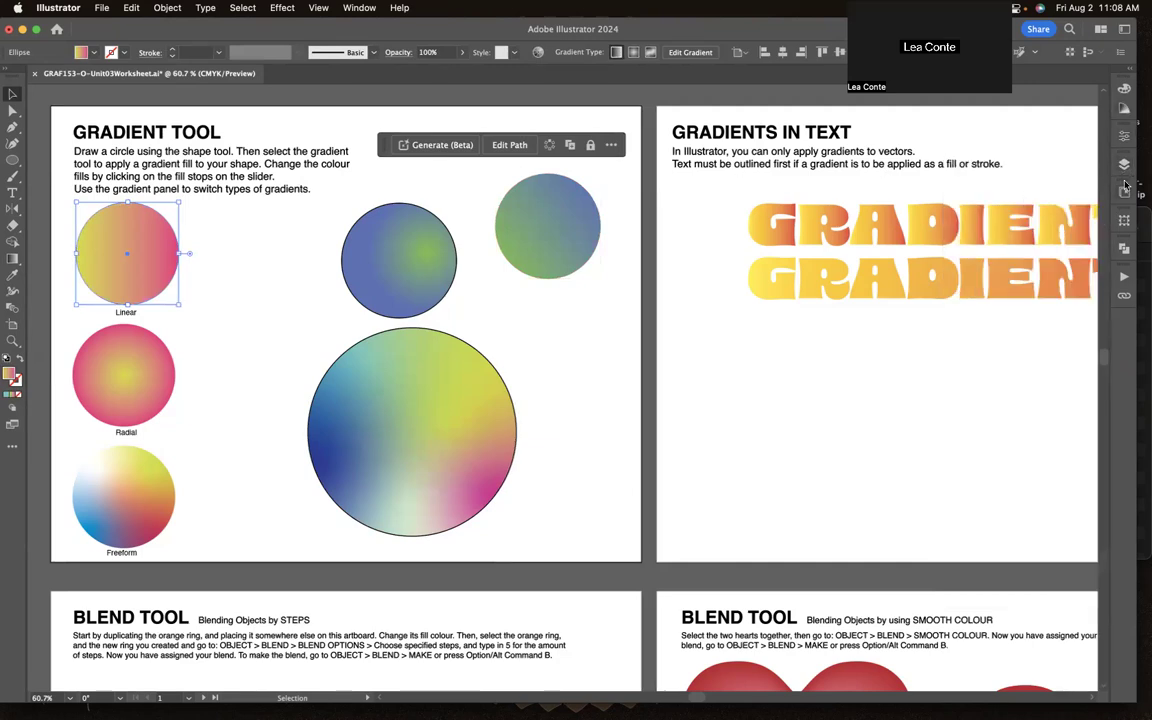
pyautogui.click(1125, 90)
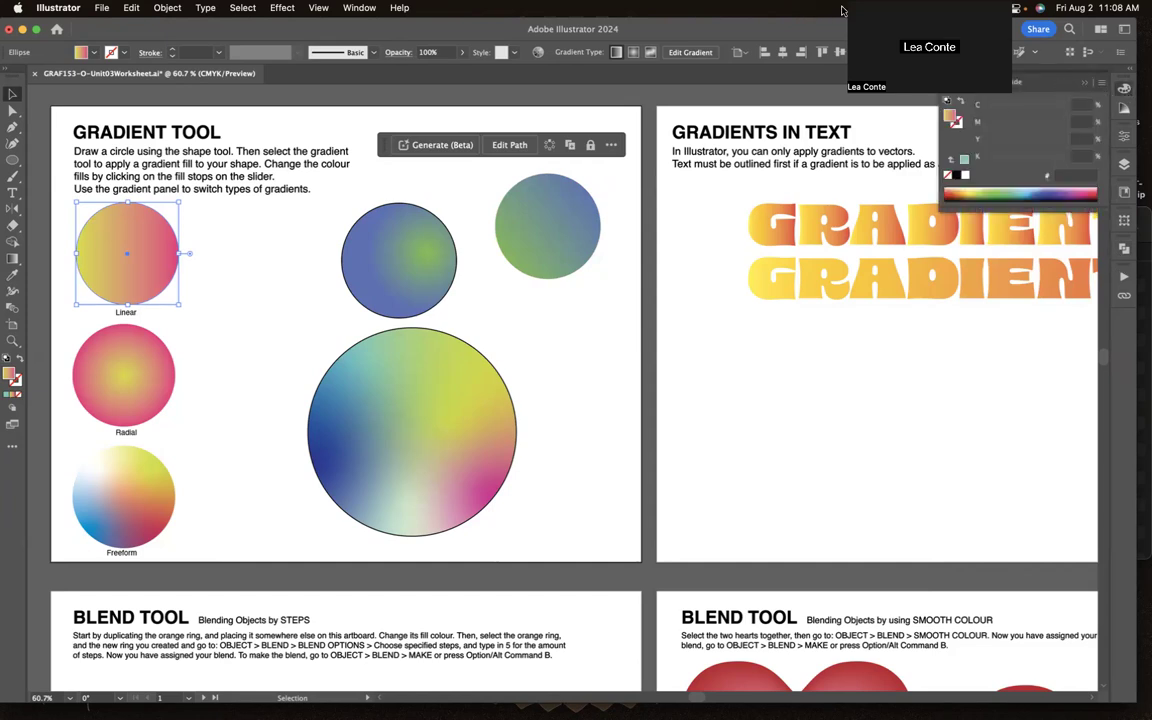
pyautogui.doubleClick(951, 116)
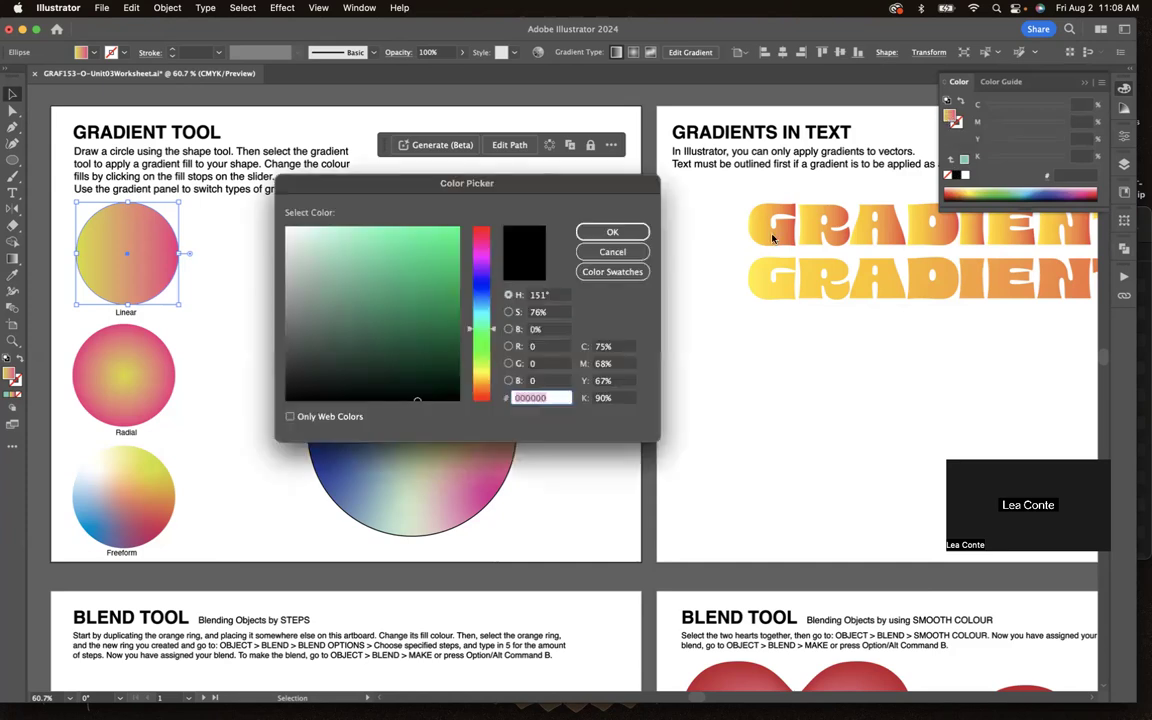
pyautogui.click(634, 258)
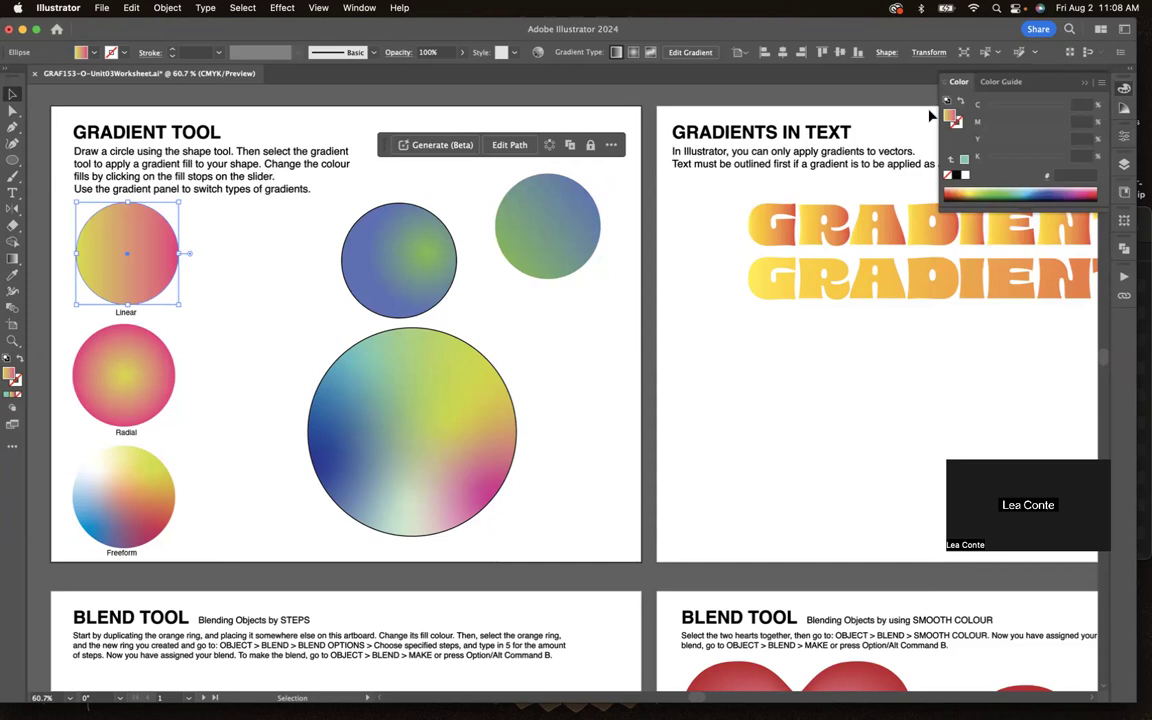
pyautogui.click(1102, 83)
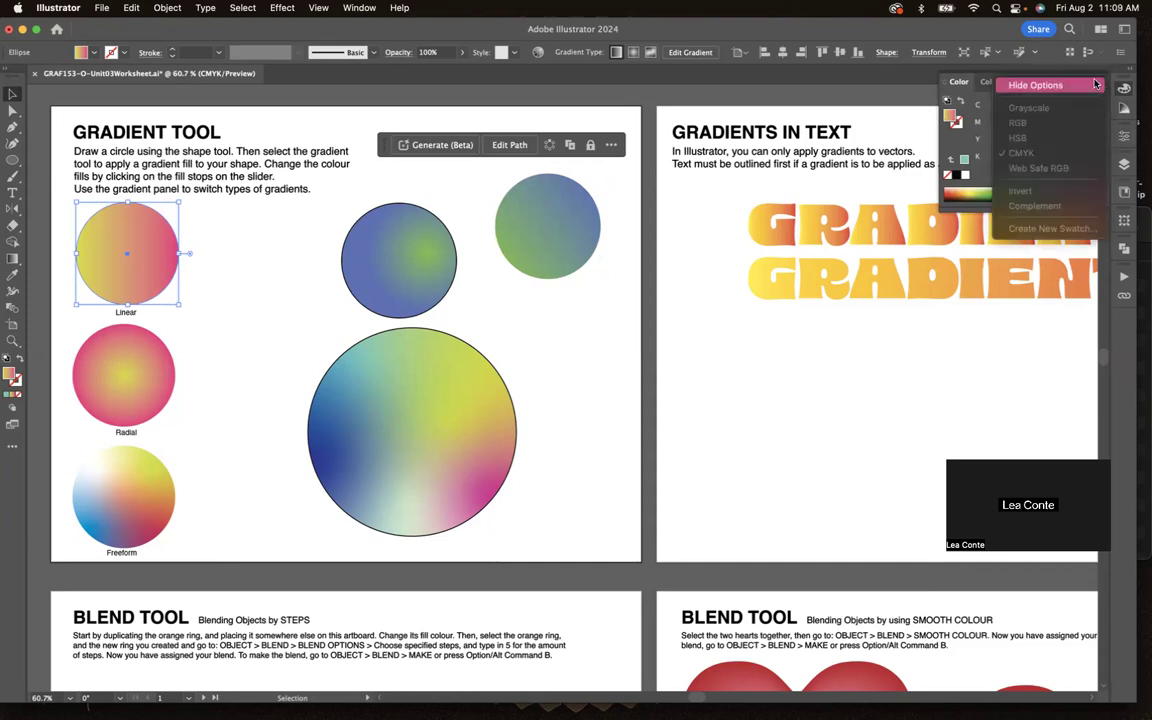
pyautogui.click(963, 93)
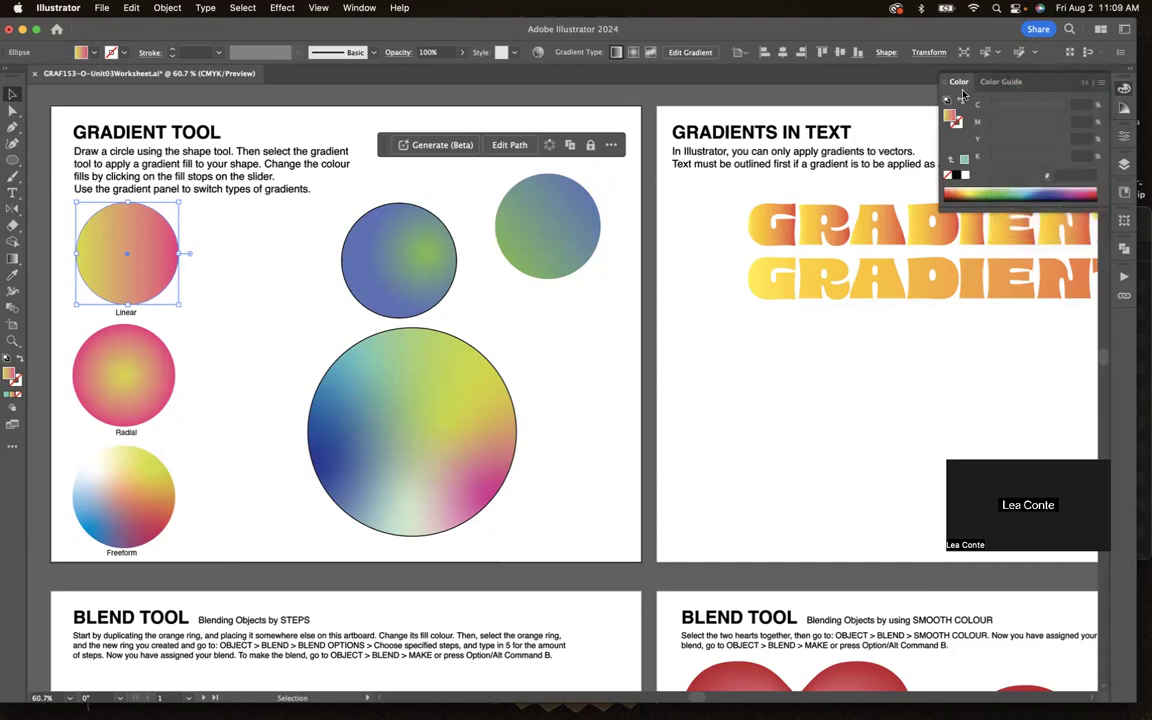
# Save the Linear sample circle's fill as a new swatch named "yellow pink gradient".
pyautogui.click(1123, 136)
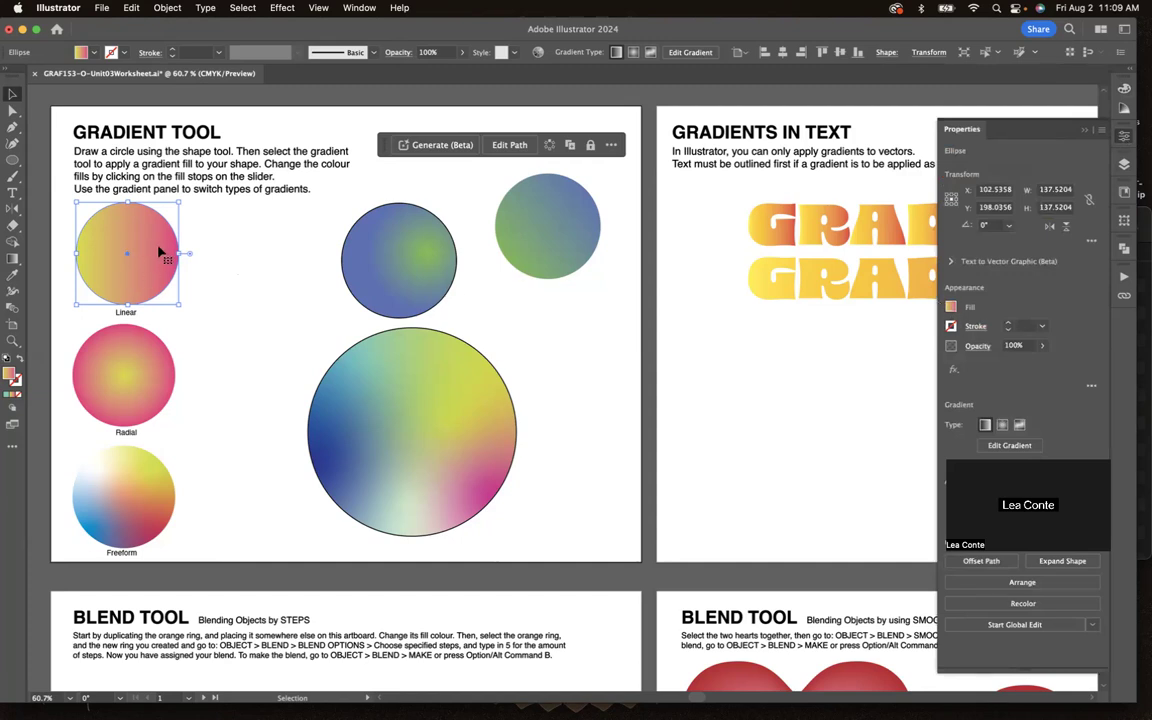
pyautogui.click(951, 308)
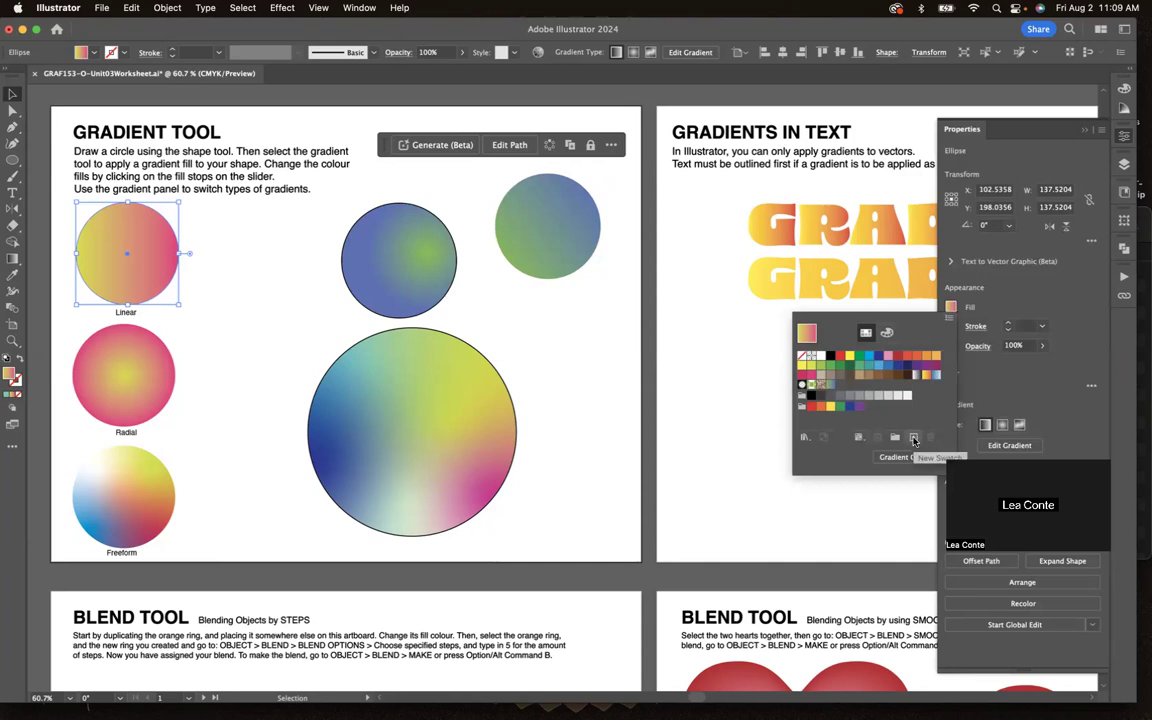
pyautogui.click(913, 440)
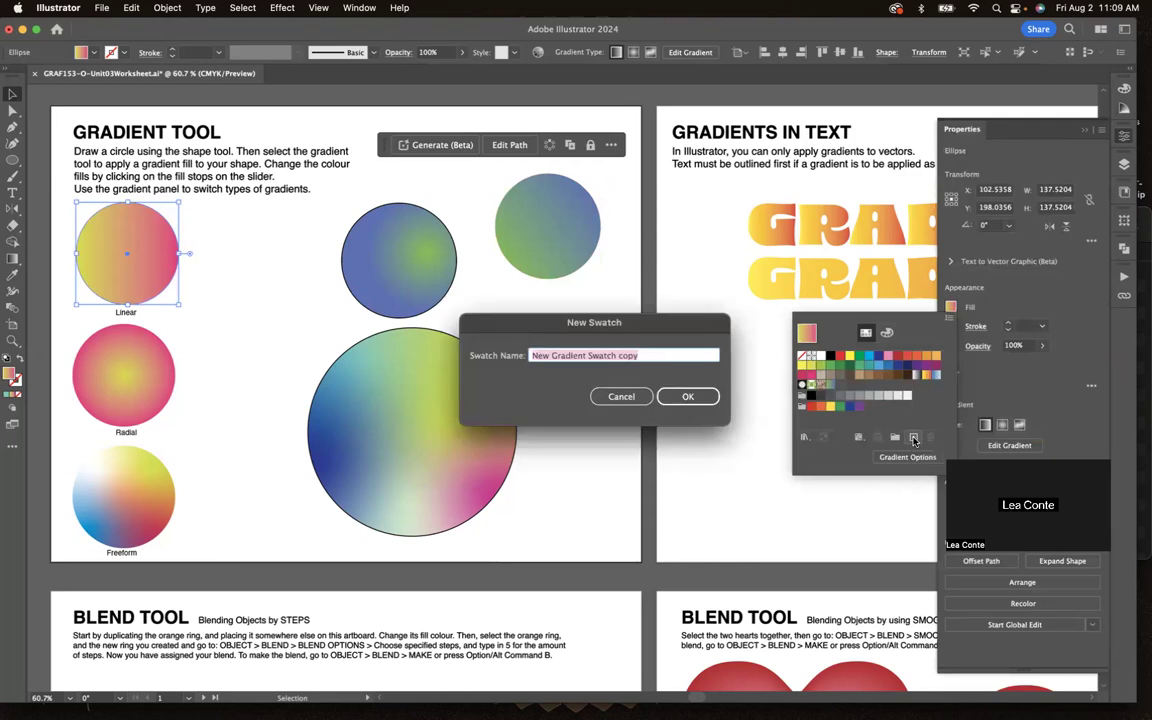
pyautogui.write('yellow')
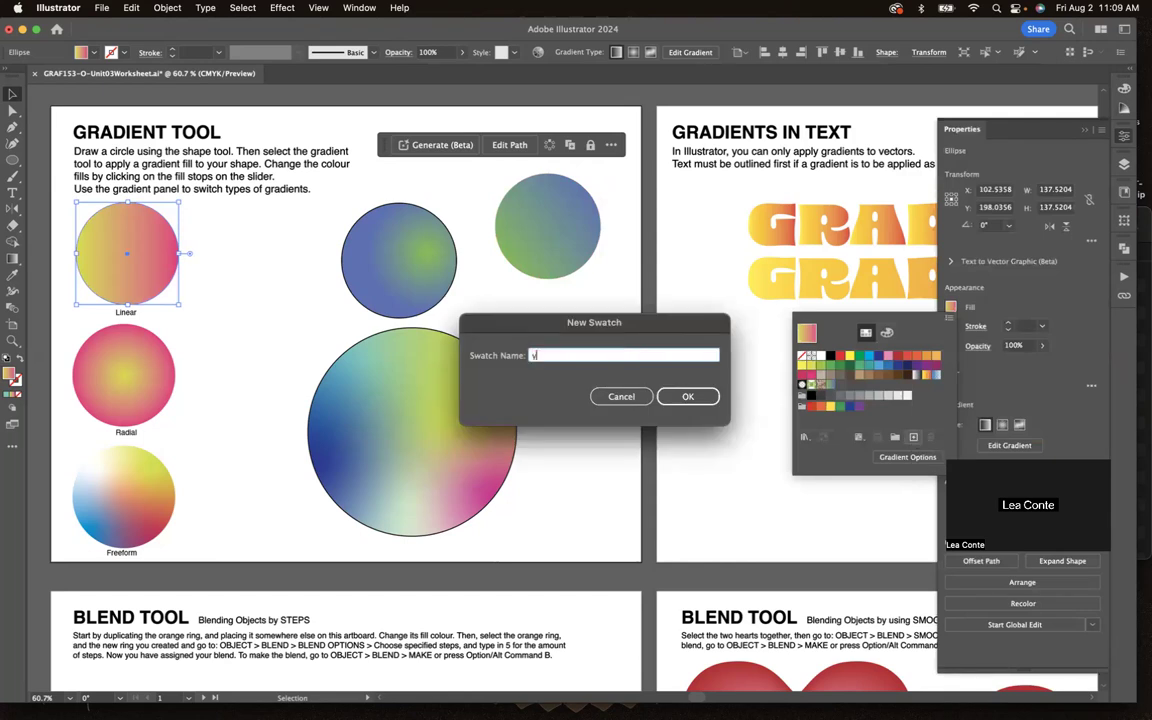
pyautogui.write(' pink gradient')
pyautogui.click(688, 396)
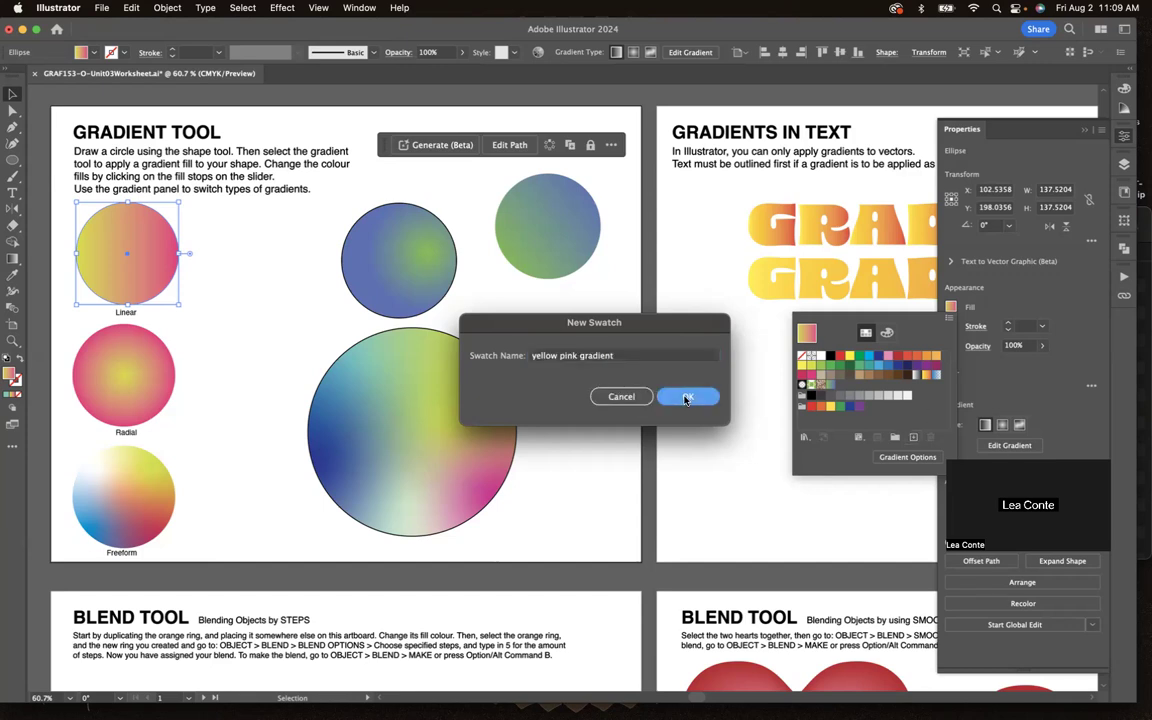
# Rename the green-to-blue swatch as "green blue gradient" and fill the Linear sample circle with the yellow pink gradient swatch.
pyautogui.click(830, 386)
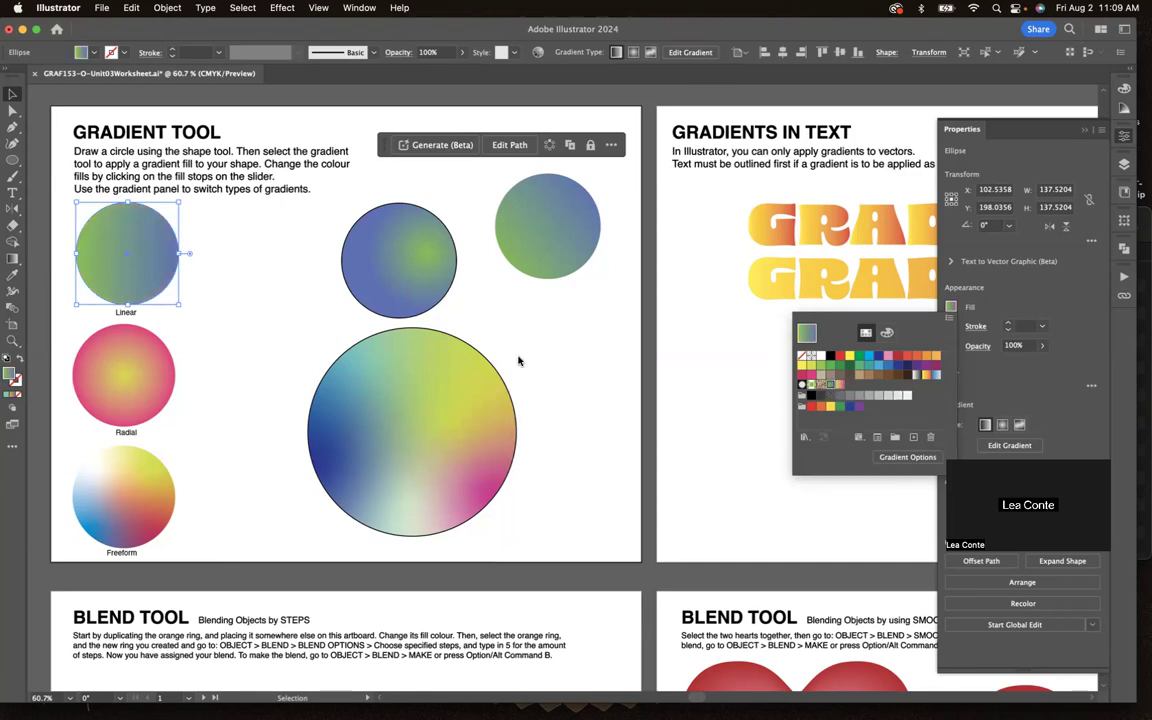
pyautogui.doubleClick(822, 384)
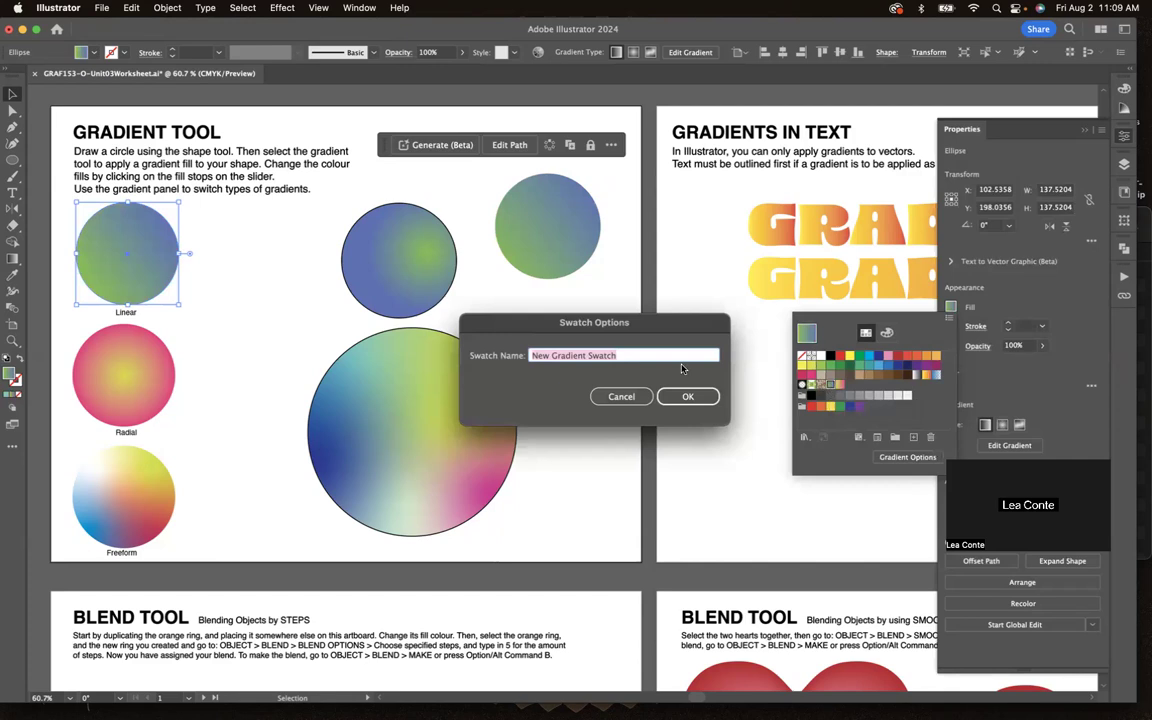
pyautogui.write('b')
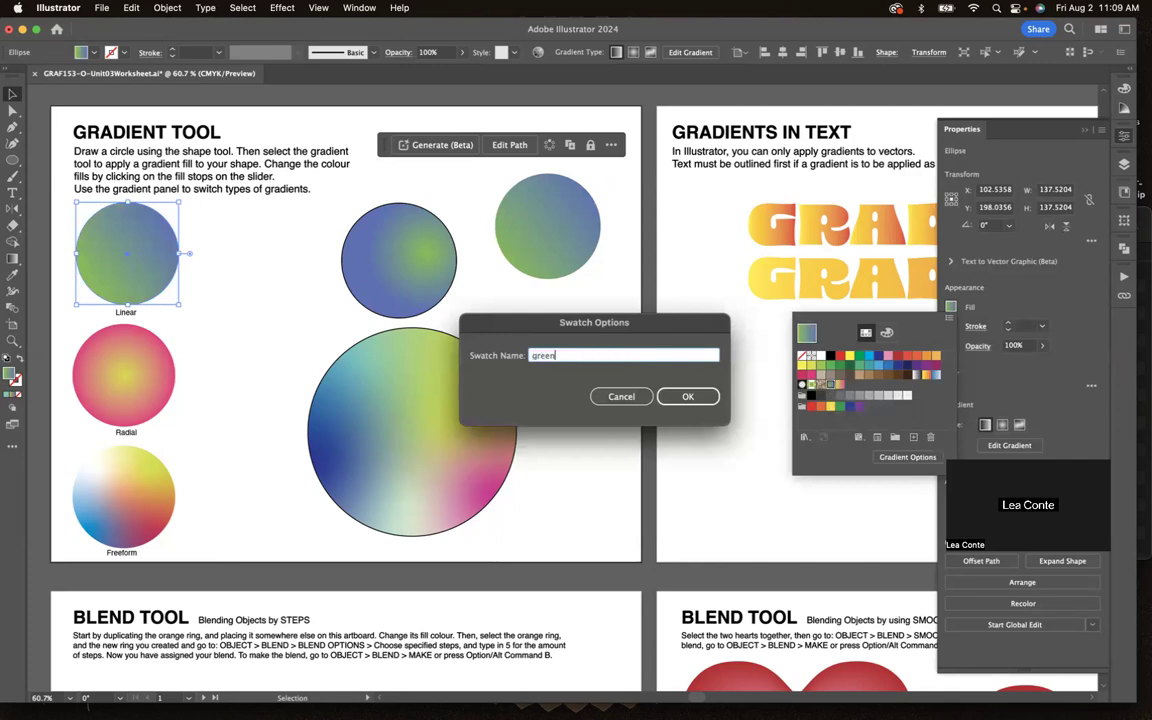
pyautogui.write('reen blue gradient')
pyautogui.click(687, 396)
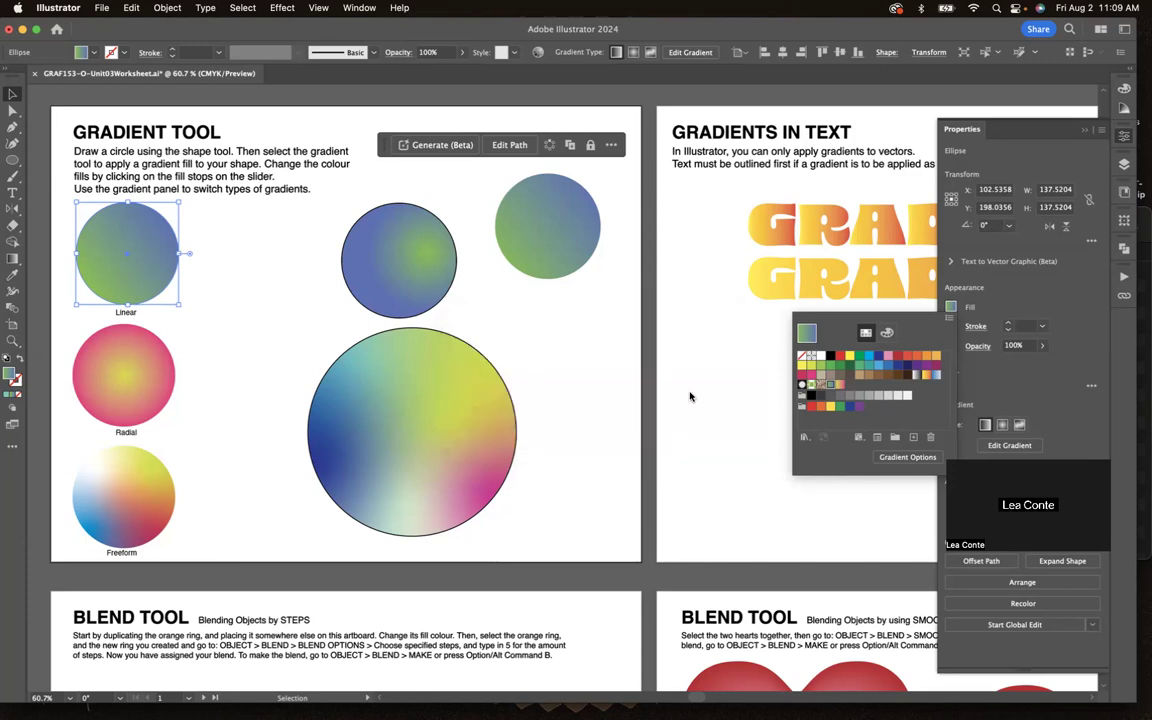
pyautogui.click(839, 386)
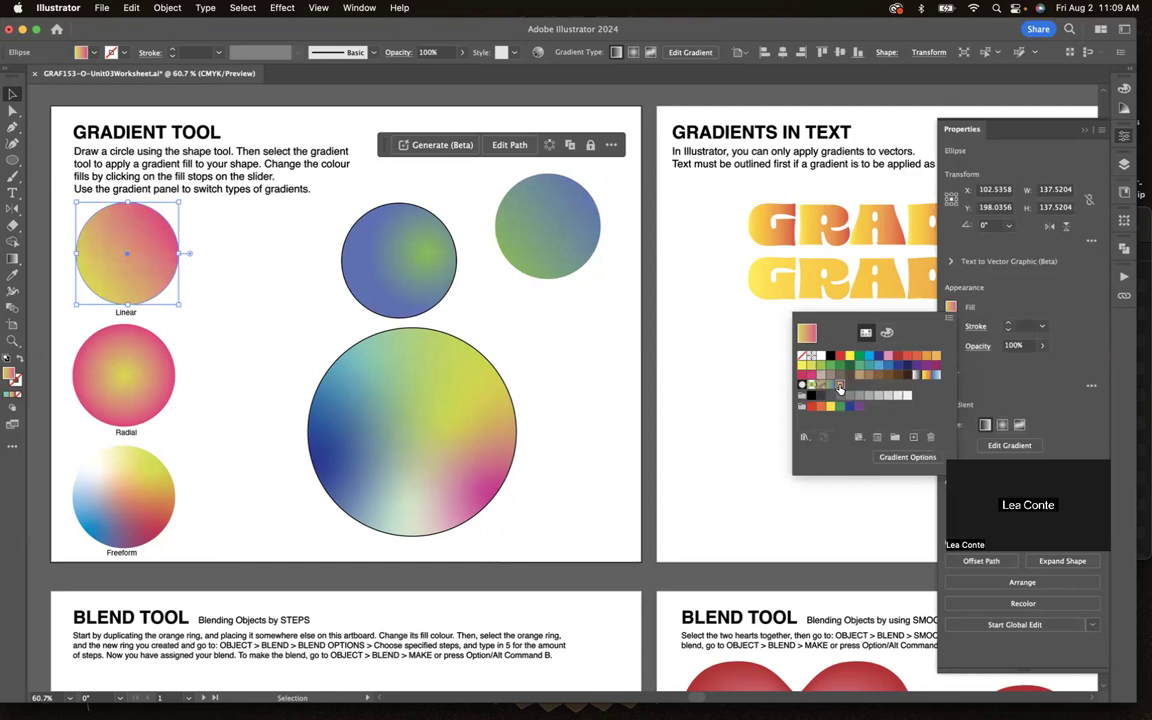
pyautogui.click(773, 385)
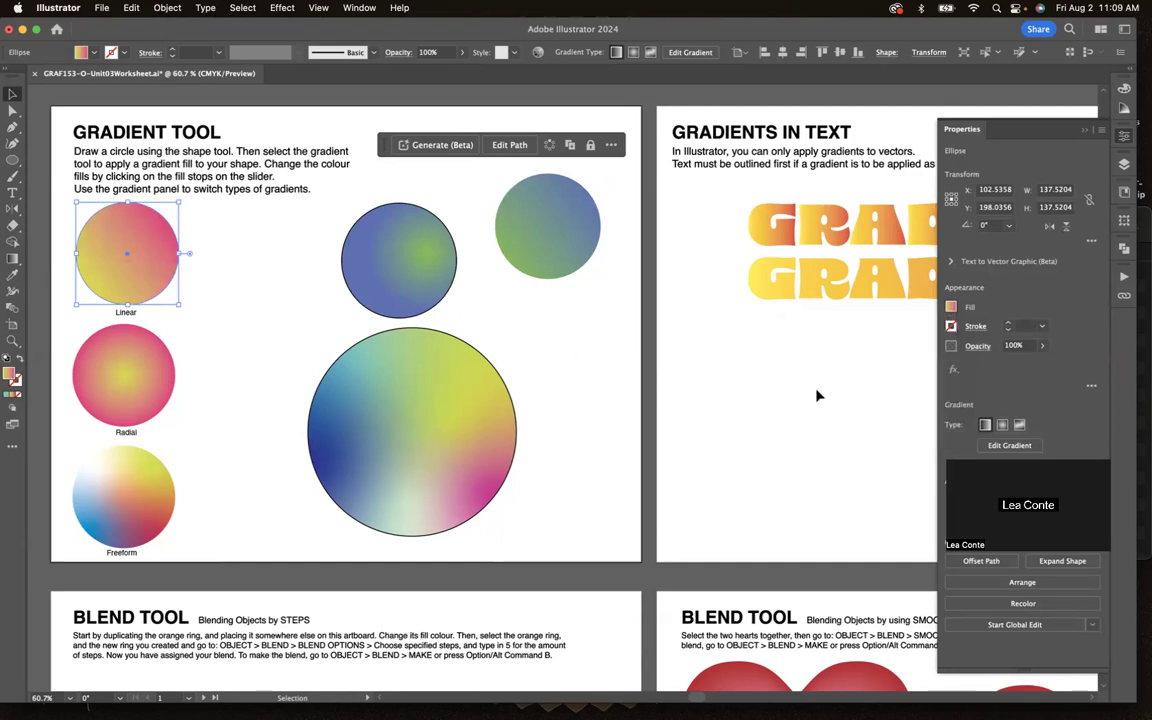
# Add the text "GRADIENT" below the two sample words on the Gradients in Text artboard.
pyautogui.hscroll(15, 817, 396)
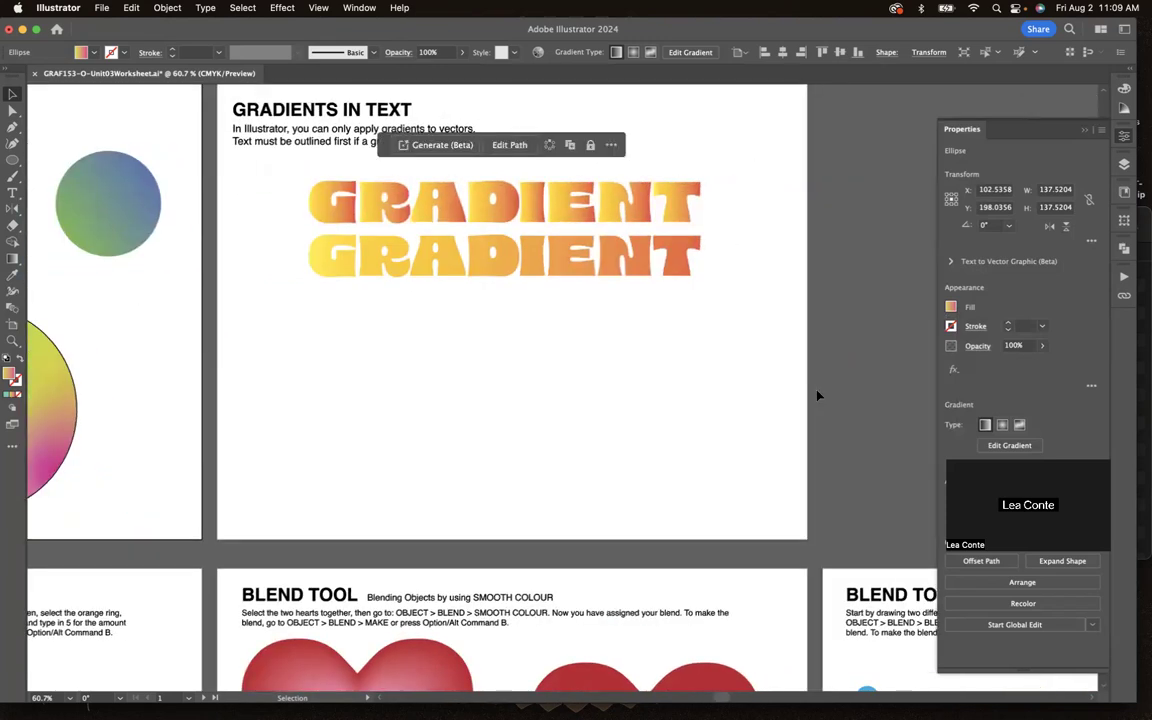
pyautogui.hscroll(6, 817, 396)
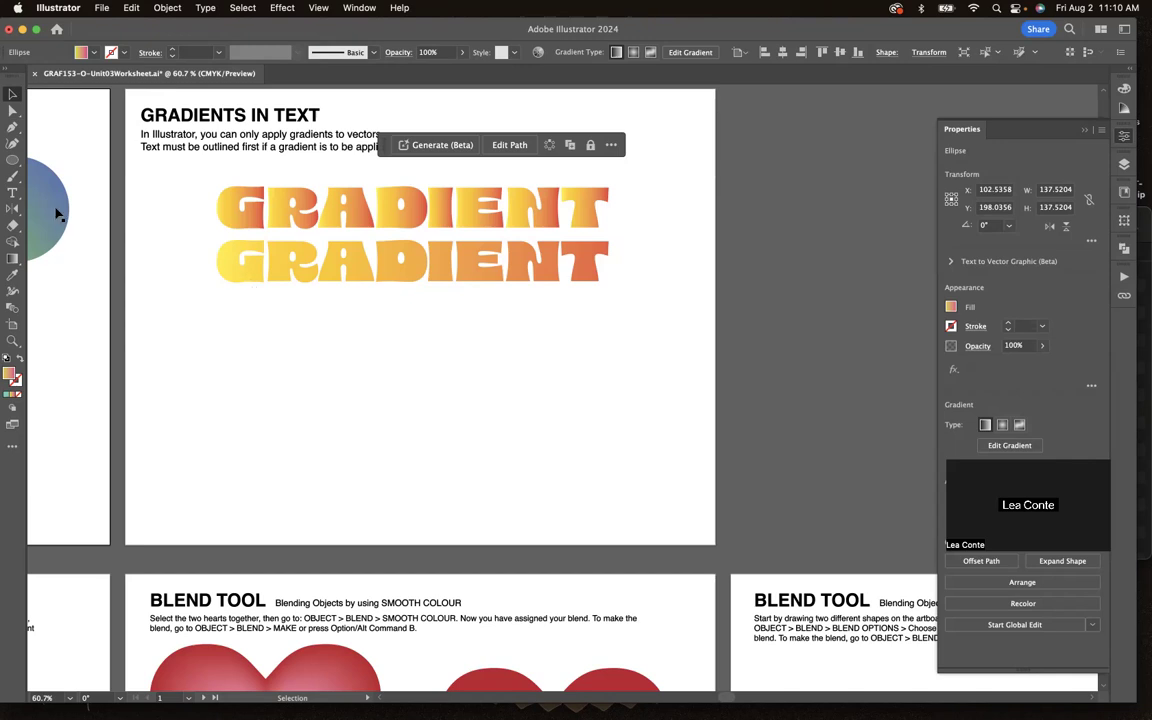
pyautogui.press('t')
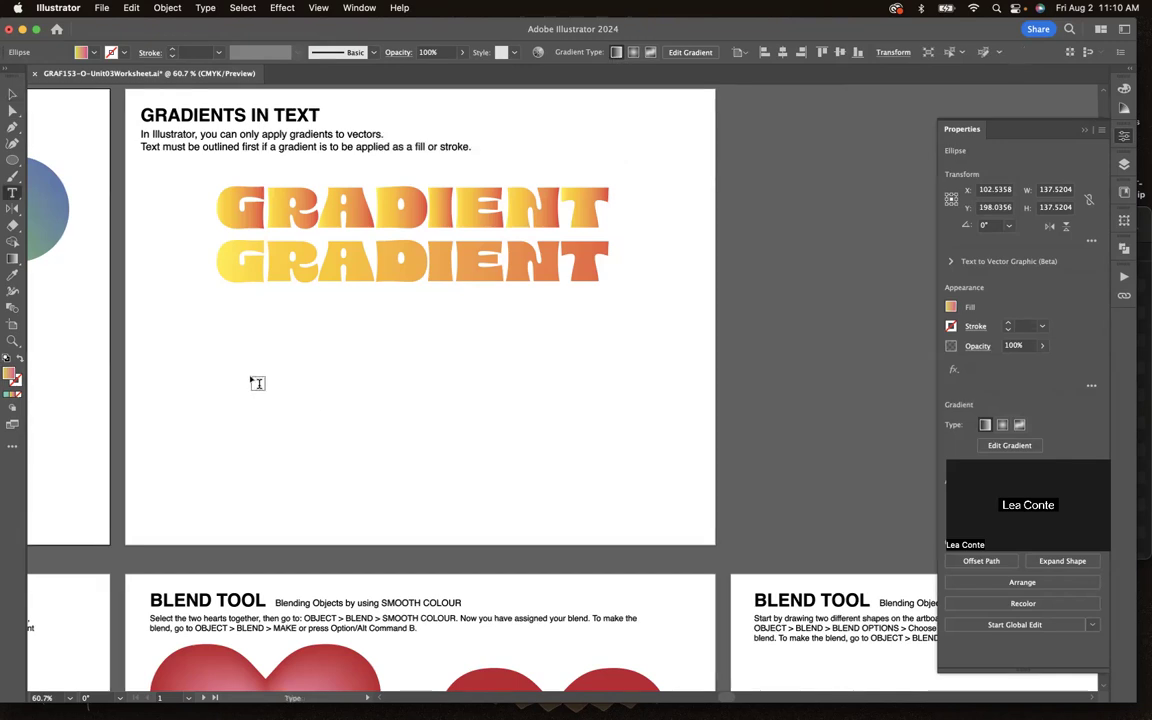
pyautogui.click(249, 368)
pyautogui.write('GR')
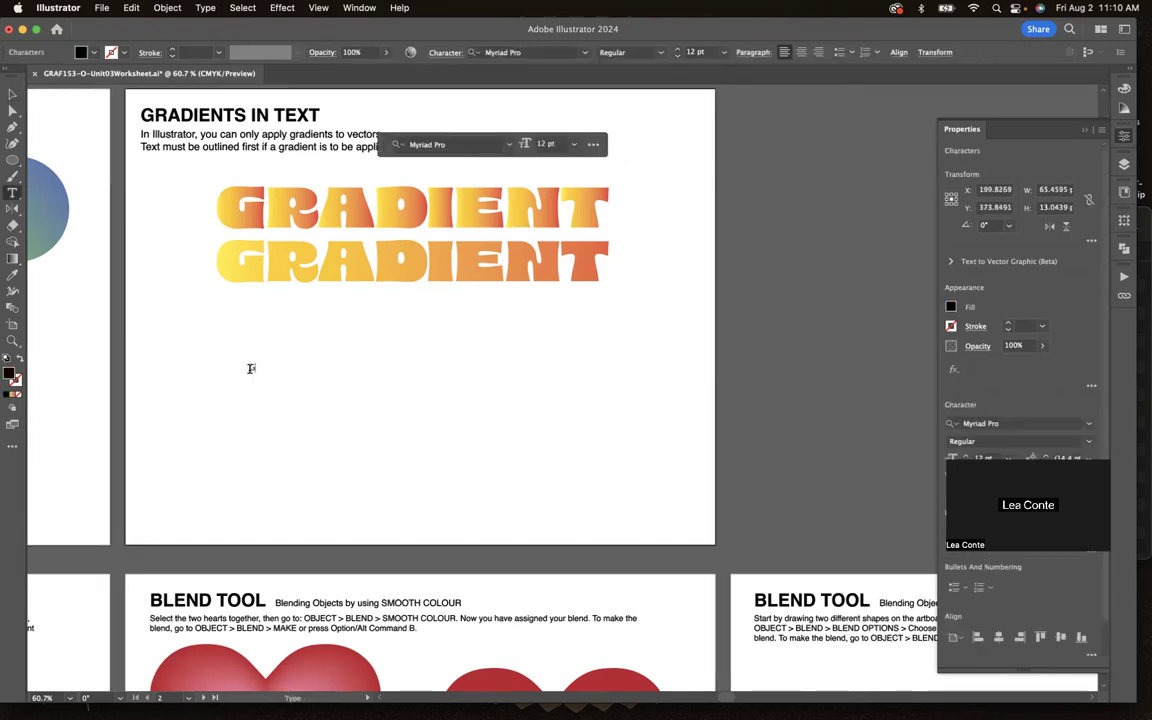
pyautogui.write('ADIENT')
# Set the font of the new GRADIENT text to Helvetica Bold.
pyautogui.doubleClick(252, 368)
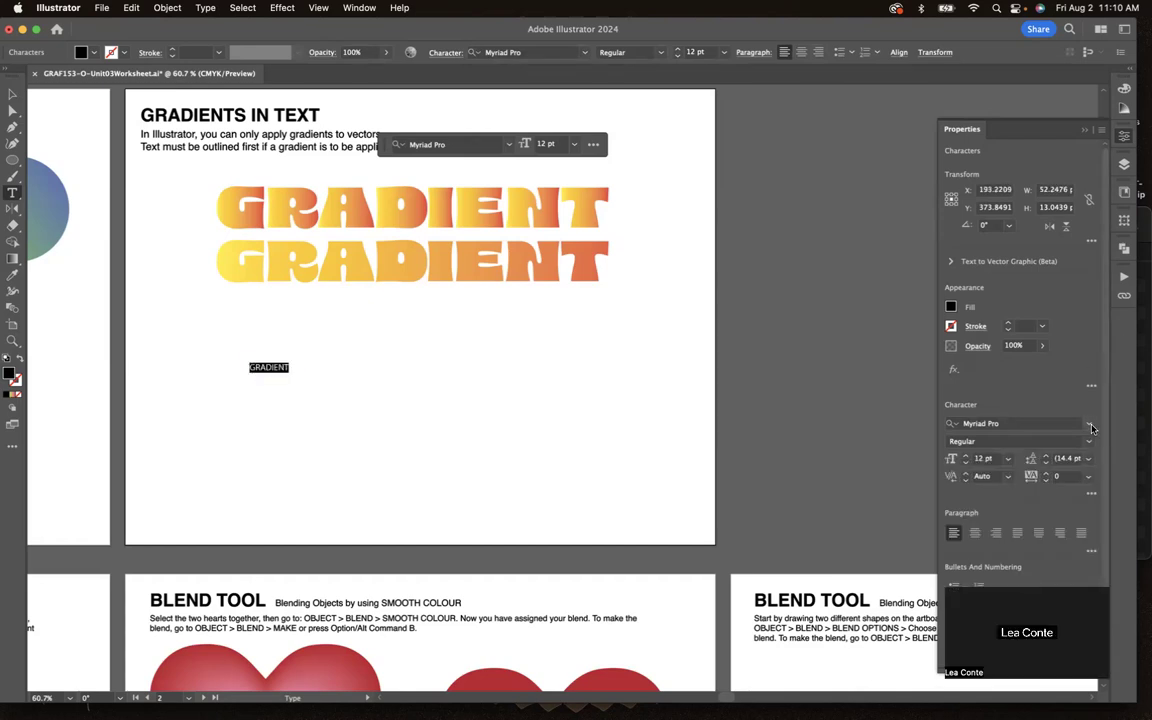
pyautogui.click(985, 423)
pyautogui.scroll(-4, 1040, 543)
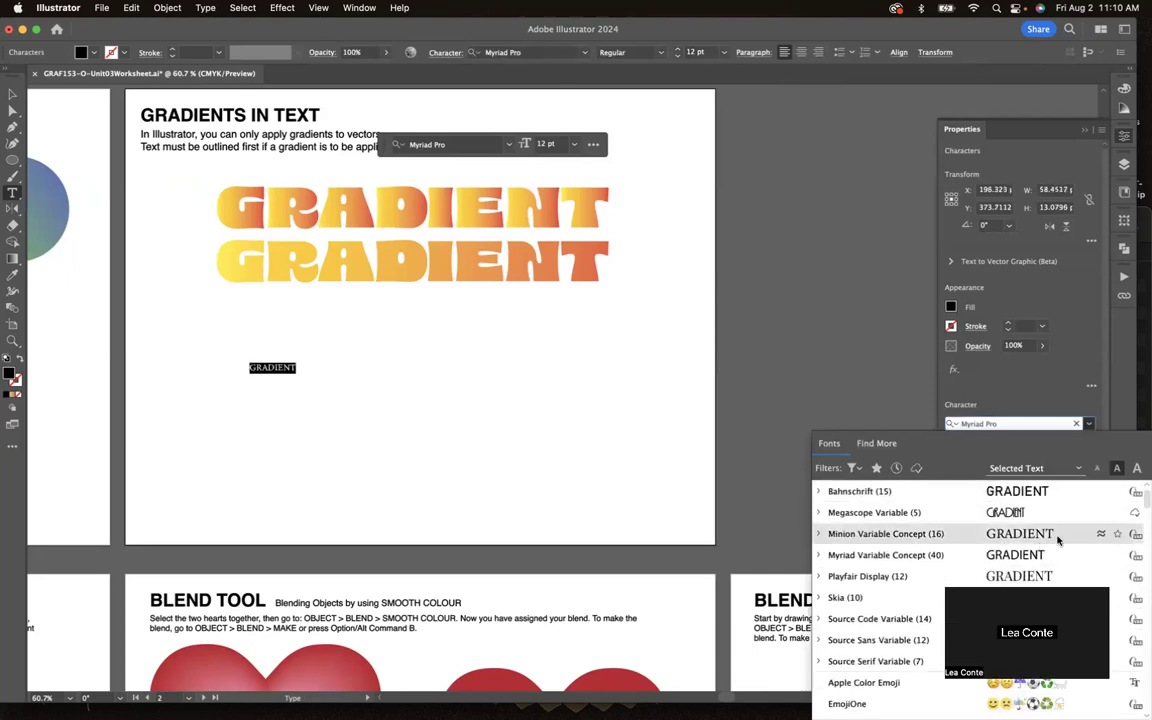
pyautogui.scroll(1, 1056, 535)
pyautogui.scroll(3, 1058, 532)
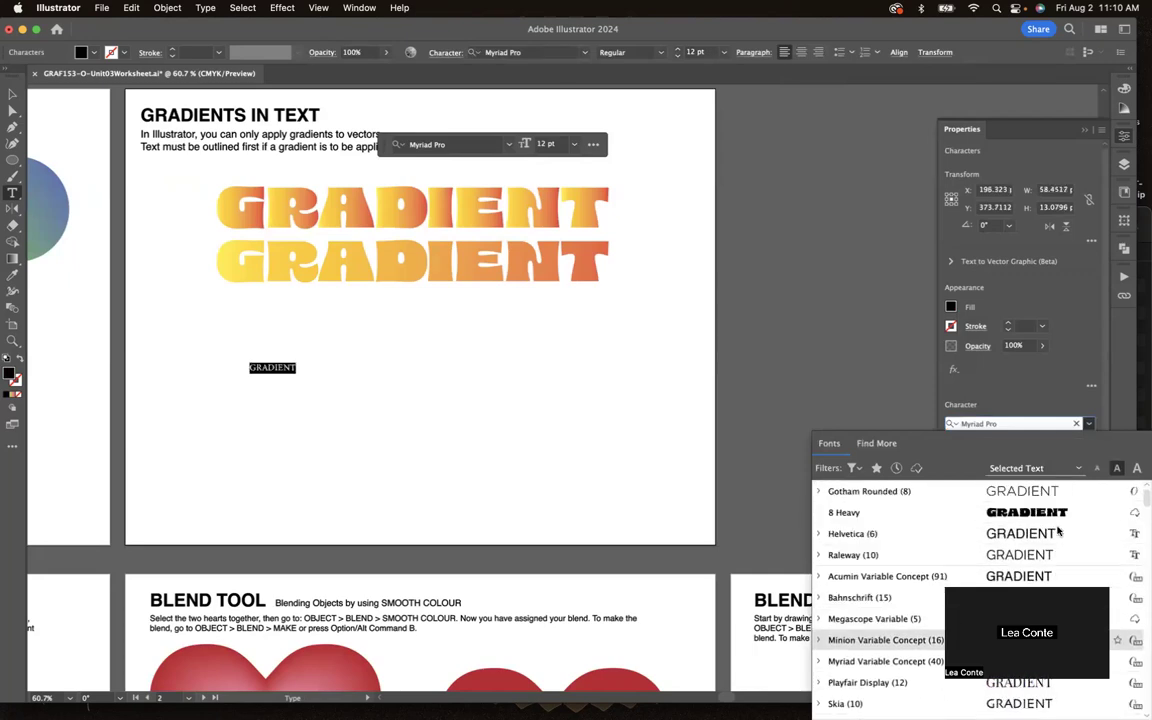
pyautogui.click(819, 533)
pyautogui.click(852, 642)
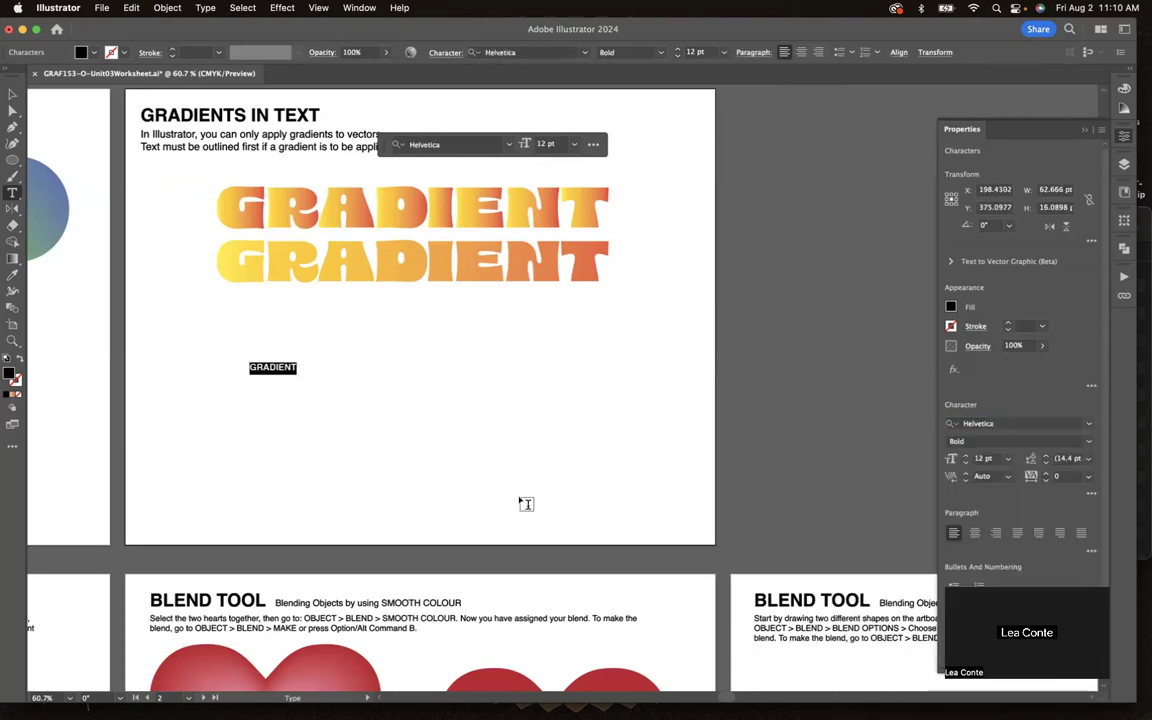
# Enlarge the new GRADIENT text to 112 pt and reposition it centrally below the two sample words.
pyautogui.press('super+shift+period')
pyautogui.press('super+shift+period')
pyautogui.press('super+shift+period')
pyautogui.press('super+shift+period')
pyautogui.press('super+shift+period')
pyautogui.press('super+shift+period')
pyautogui.press('super+shift+period')
pyautogui.press('super+shift+period')
pyautogui.press('super+shift+period')
pyautogui.press('super+shift+period')
pyautogui.press('super+shift+period')
pyautogui.press('super+shift+period')
pyautogui.press('super+shift+period')
pyautogui.press('super+shift+period')
pyautogui.press('super+shift+period')
pyautogui.press('super+shift+period')
pyautogui.press('super+shift+period')
pyautogui.press('super+shift+period')
pyautogui.press('super+shift+period')
pyautogui.press('super+shift+period')
pyautogui.press('super+shift+period')
pyautogui.press('super+shift+period')
pyautogui.press('super+shift+period')
pyautogui.press('super+shift+period')
pyautogui.press('super+shift+period')
pyautogui.press('super+shift+period')
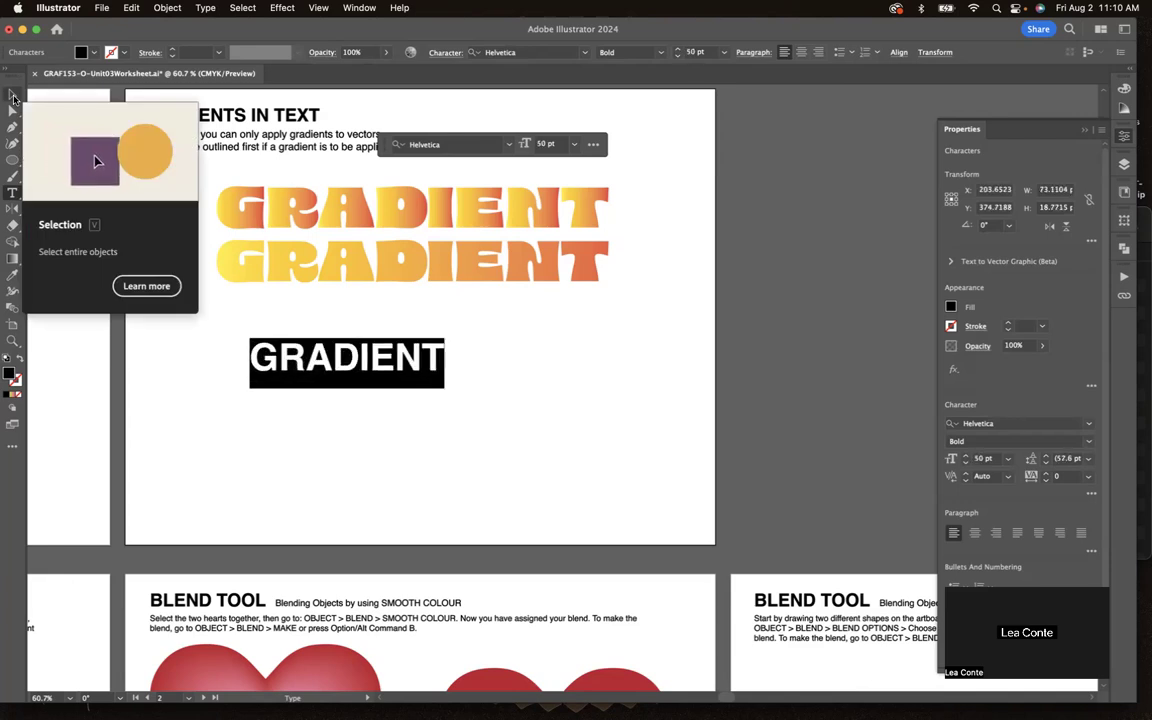
pyautogui.press('super+shift+period')
pyautogui.press('super+shift+period')
pyautogui.press('super+shift+period')
pyautogui.press('super+shift+period')
pyautogui.press('super+shift+period')
pyautogui.press('super+shift+period')
pyautogui.press('super+shift+period')
pyautogui.press('super+shift+period')
pyautogui.press('super+shift+period')
pyautogui.press('super+shift+period')
pyautogui.press('super+shift+period')
pyautogui.press('super+shift+period')
pyautogui.press('super+shift+period')
pyautogui.press('super+shift+period')
pyautogui.press('super+shift+period')
pyautogui.press('super+shift+period')
pyautogui.press('super+shift+period')
pyautogui.press('super+shift+period')
pyautogui.press('super+shift+period')
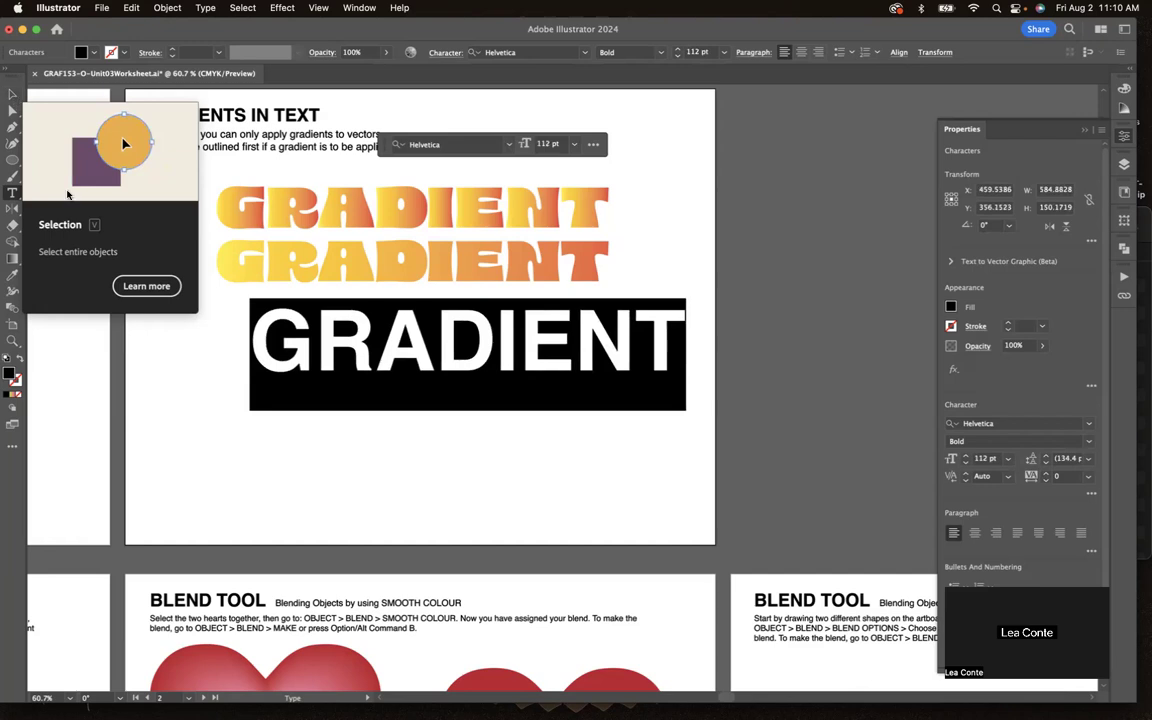
pyautogui.click(12, 93)
pyautogui.moveTo(625, 362); pyautogui.dragTo(566, 412)
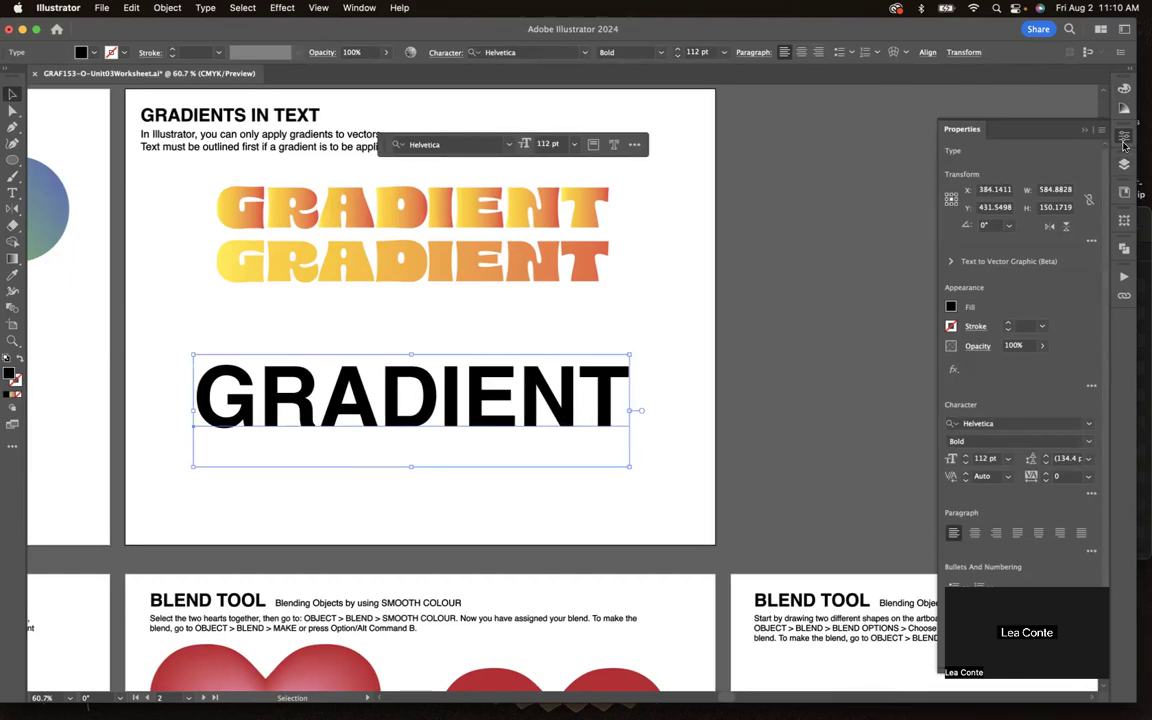
# Try to fill the live GRADIENT text with the yellow pink gradient swatch.
pyautogui.click(1124, 135)
pyautogui.doubleClick(513, 391)
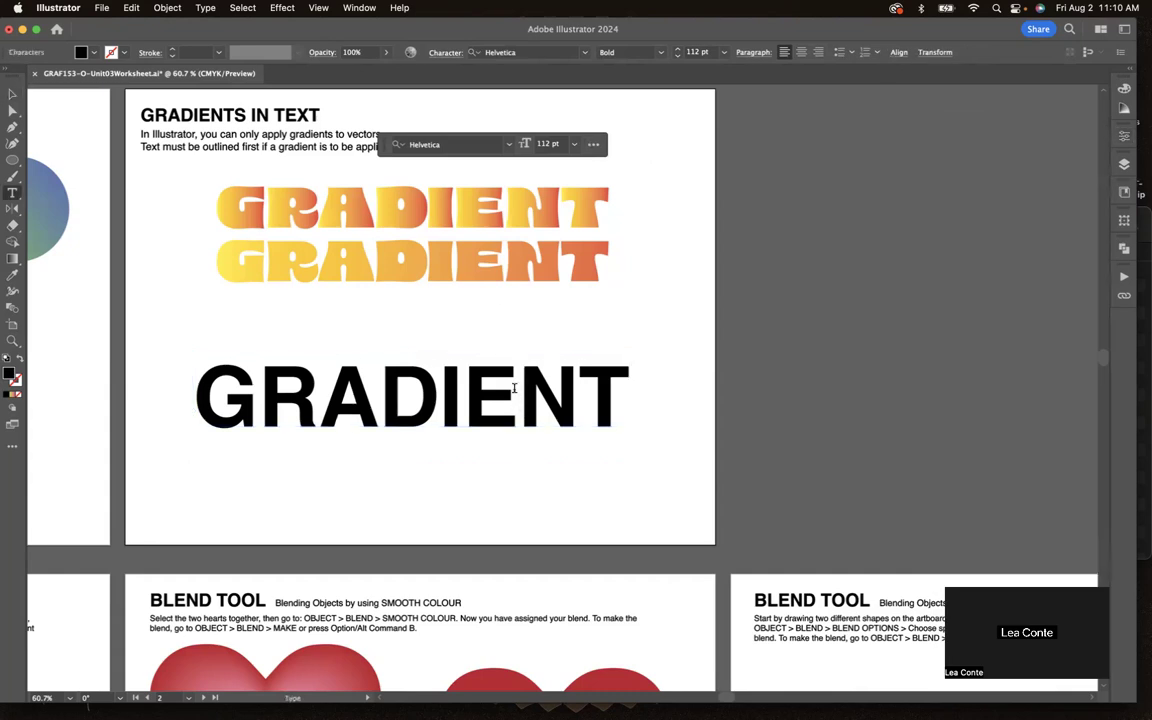
pyautogui.press('super+a')
pyautogui.click(87, 55)
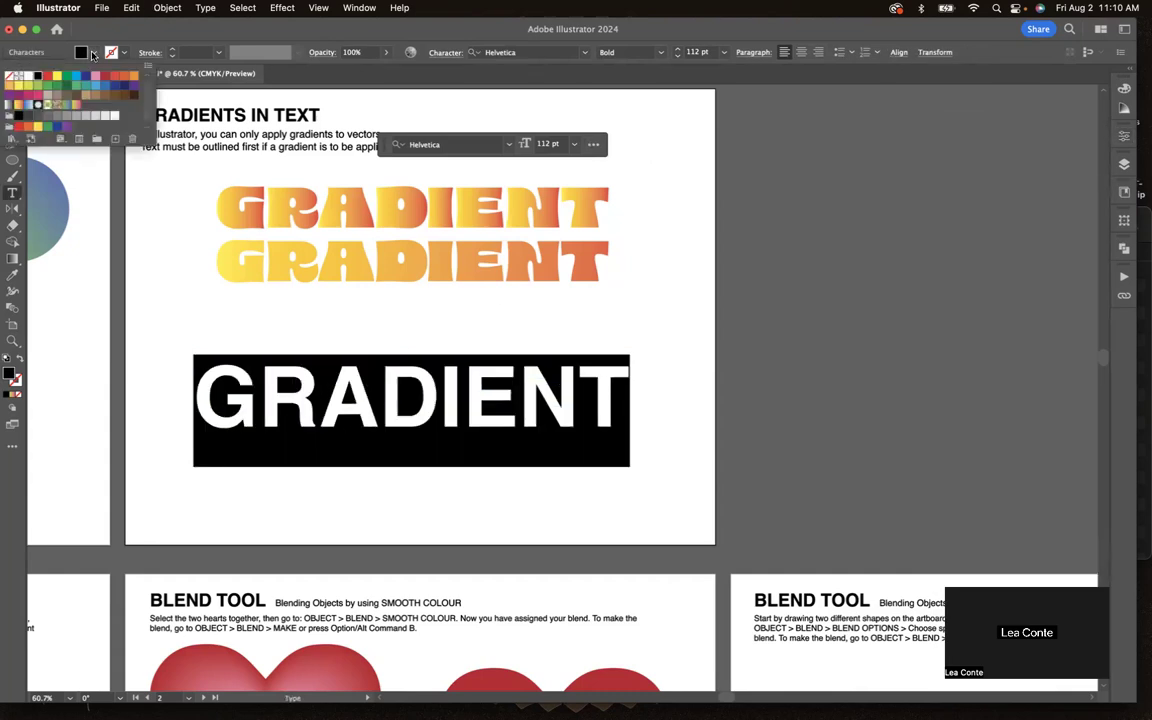
pyautogui.click(77, 106)
pyautogui.doubleClick(77, 106)
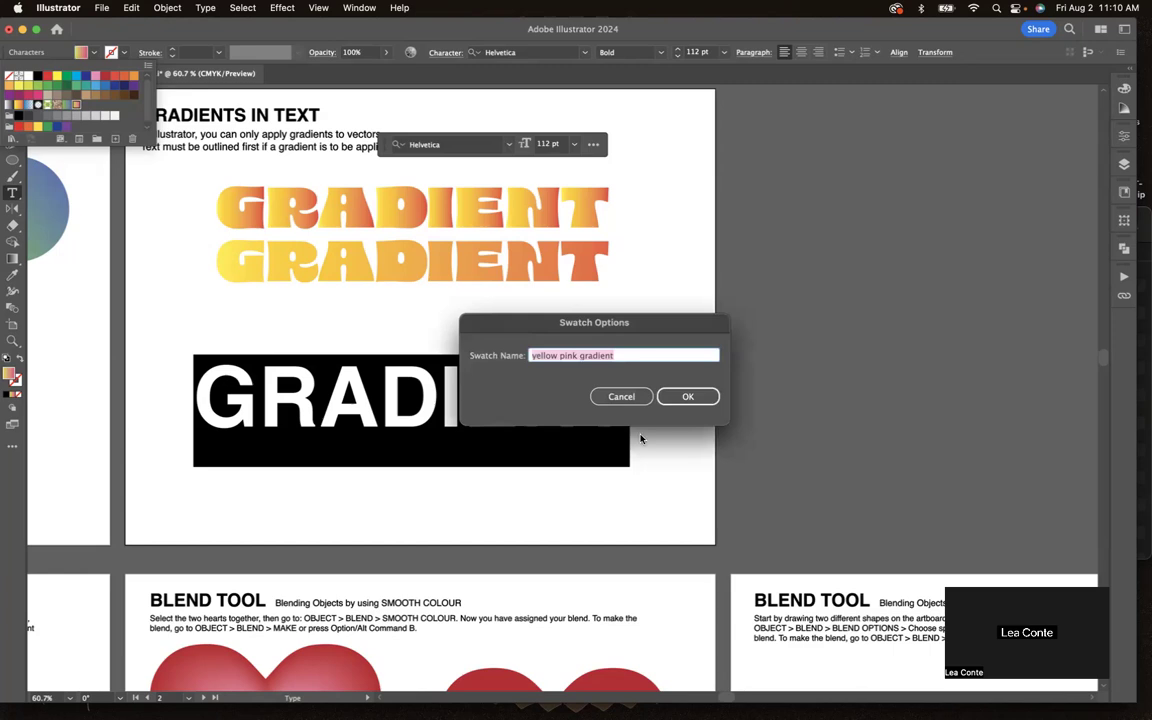
pyautogui.click(640, 399)
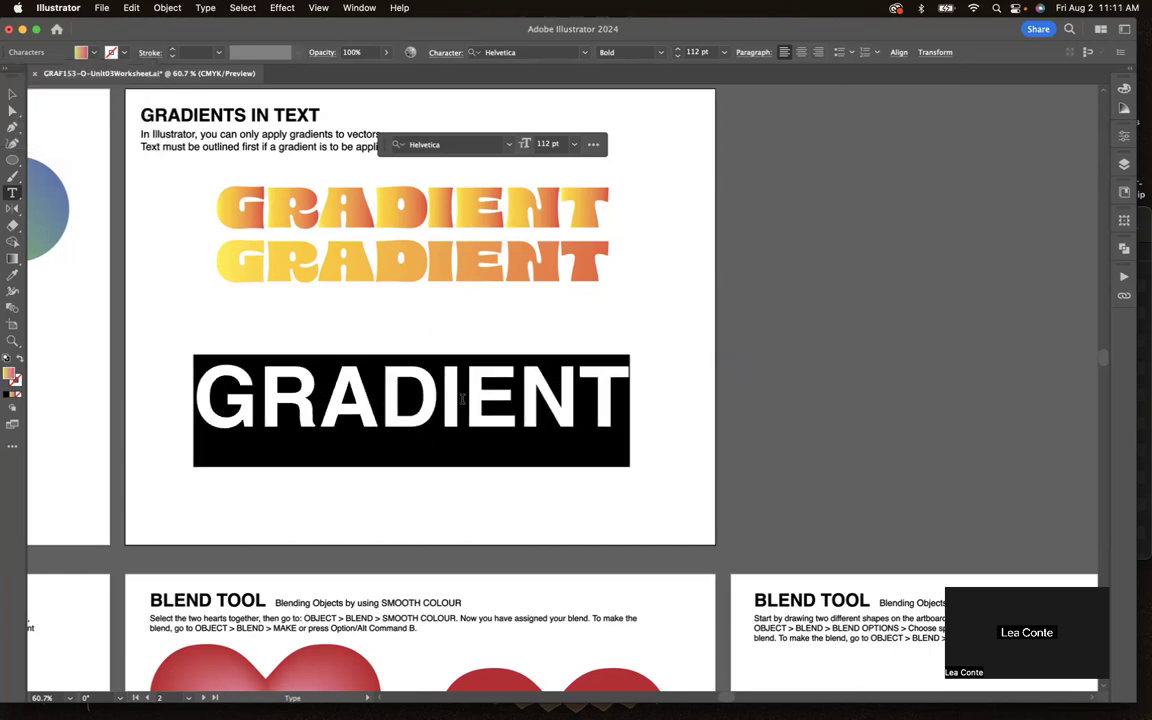
pyautogui.click(82, 47)
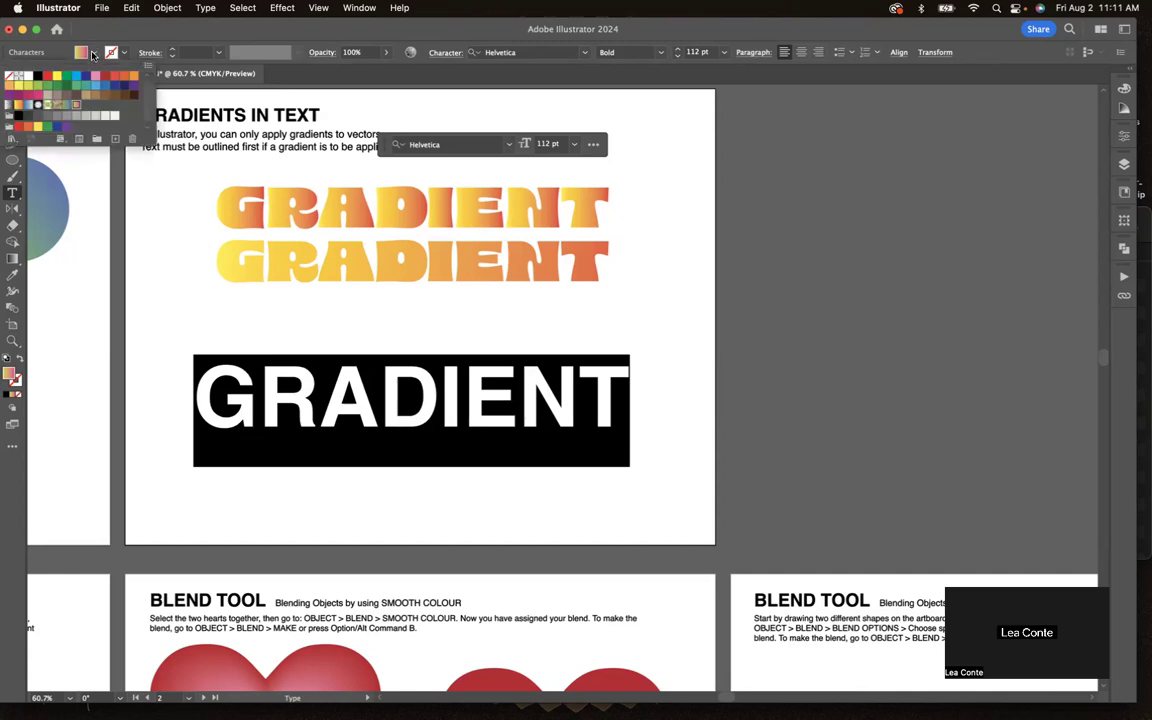
pyautogui.click(77, 106)
pyautogui.click(82, 271)
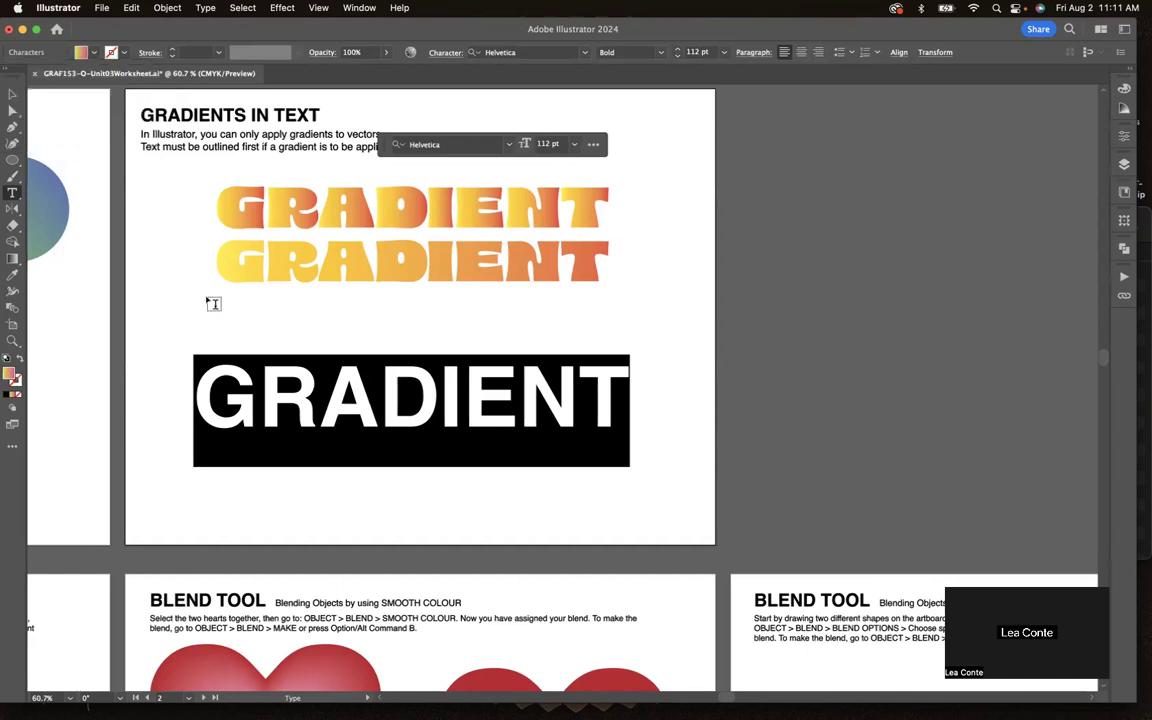
# Move the GRADIENT text up closer to the sample words and convert it to outlines.
pyautogui.click(12, 93)
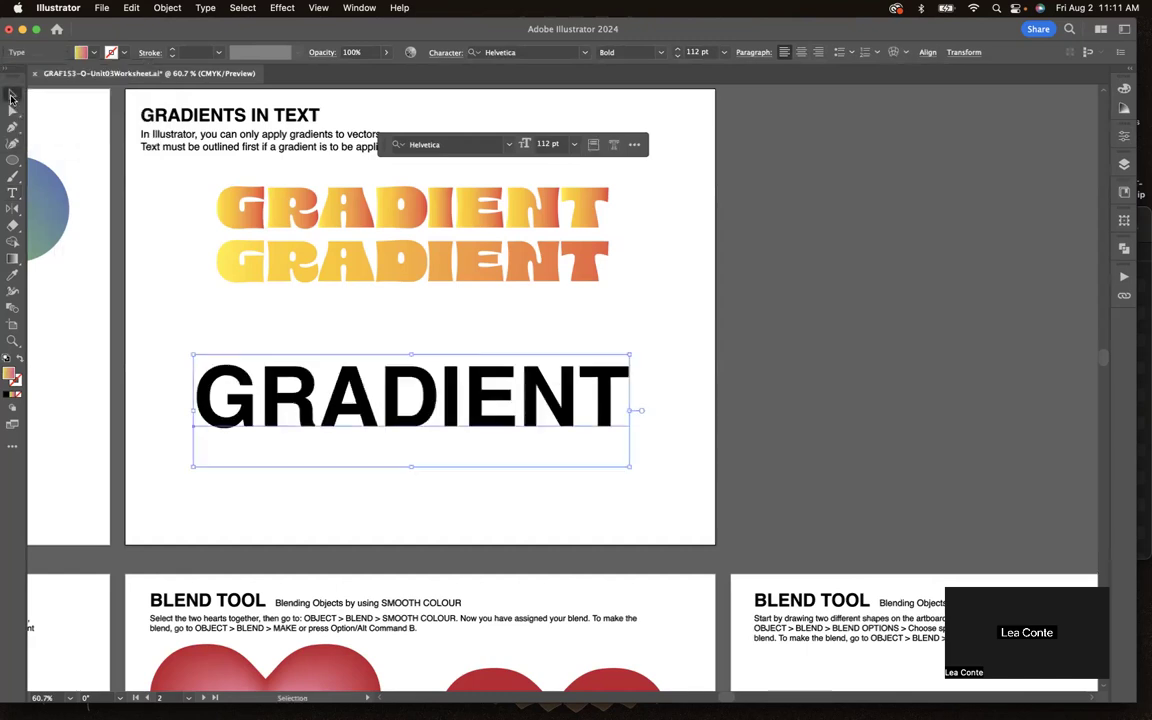
pyautogui.click(437, 399)
pyautogui.moveTo(437, 399); pyautogui.dragTo(437, 376)
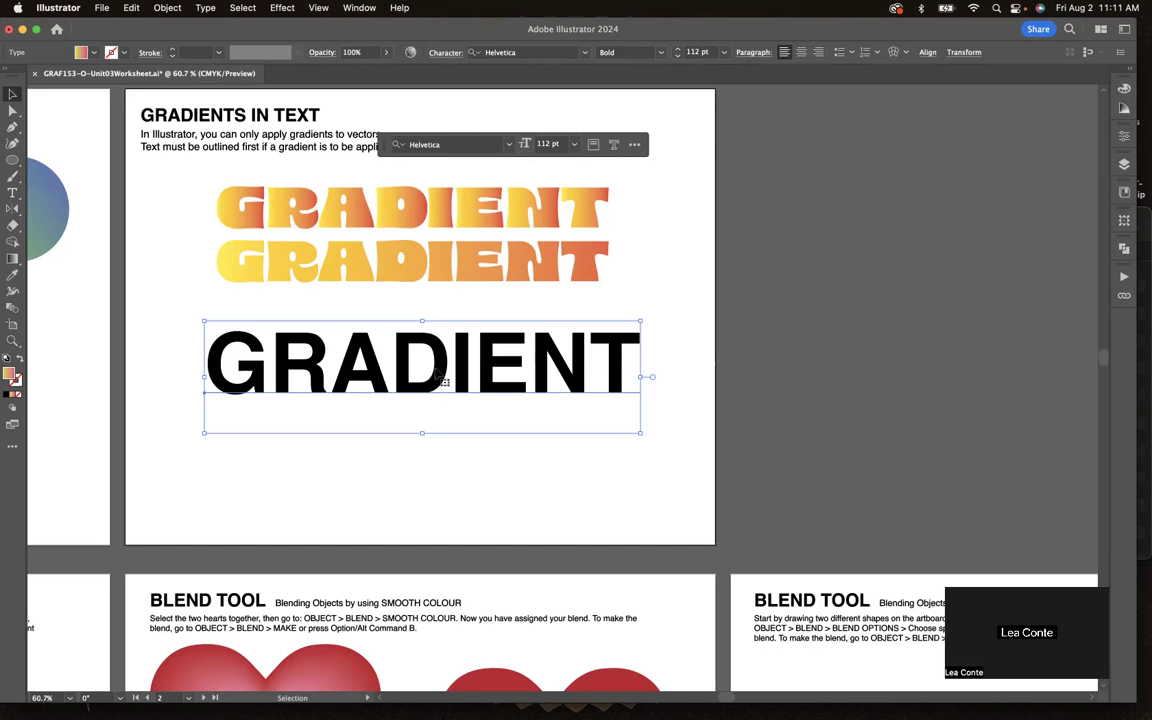
pyautogui.click(205, 7)
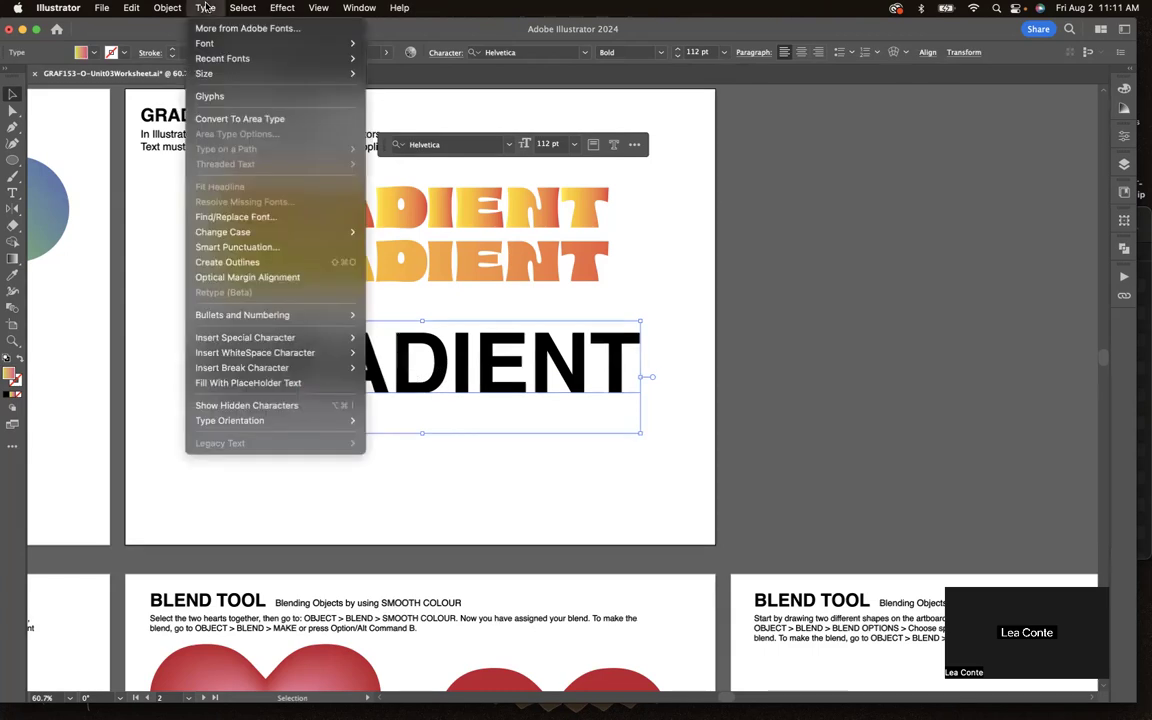
pyautogui.click(211, 262)
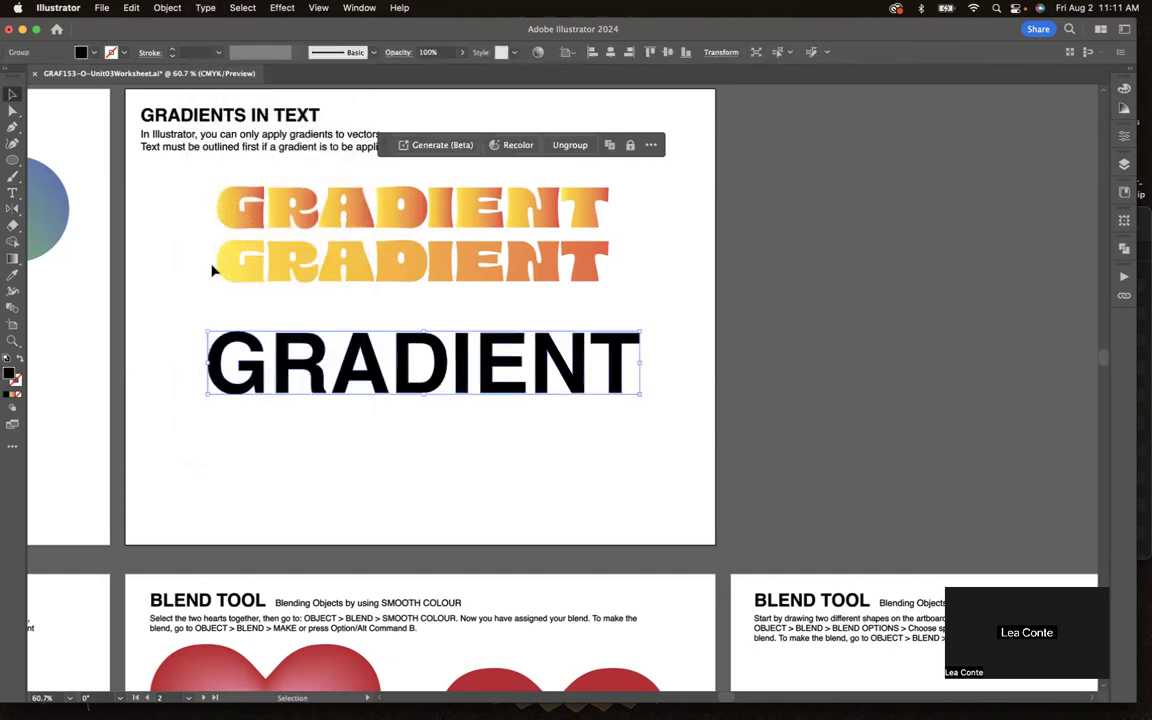
# Fill the outlined GRADIENT word with the yellow pink gradient swatch, trying the Orange, Yellow swatch in between.
pyautogui.click(94, 53)
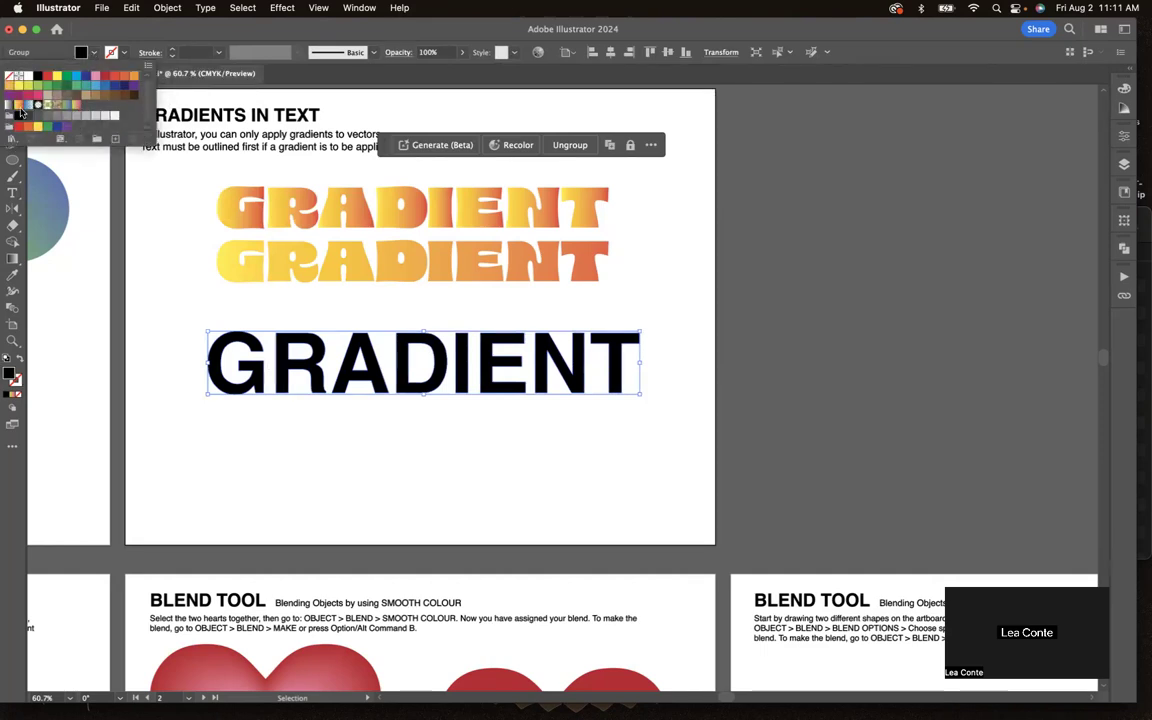
pyautogui.click(75, 107)
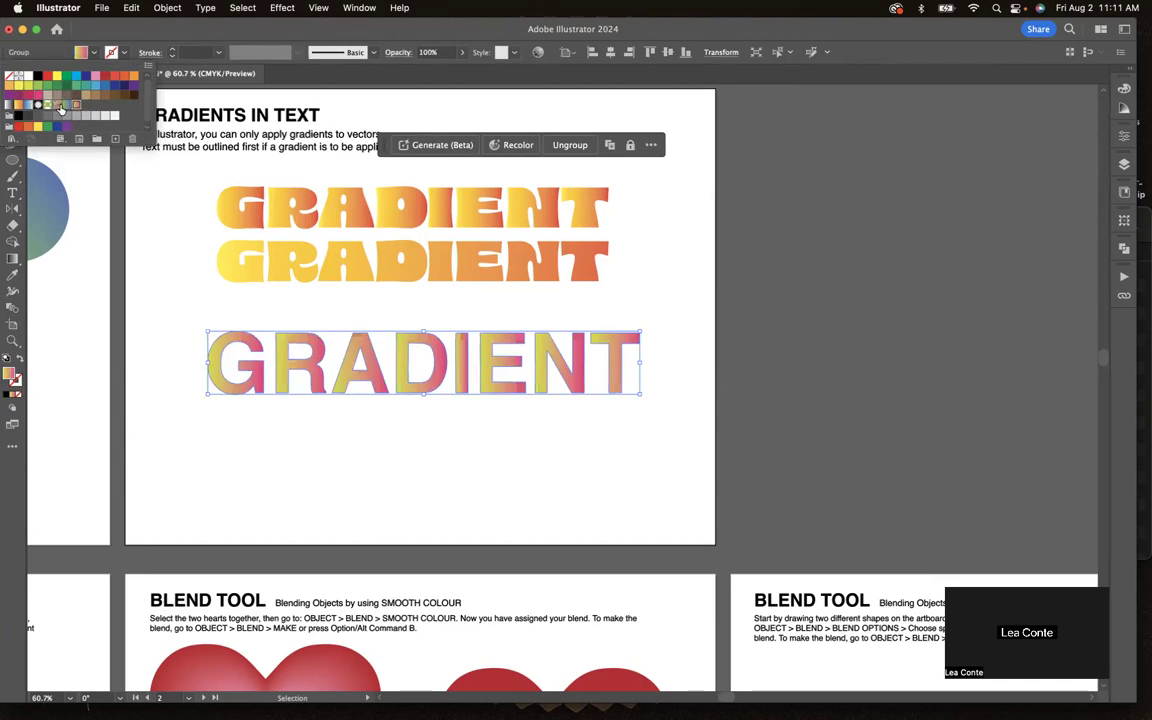
pyautogui.click(17, 105)
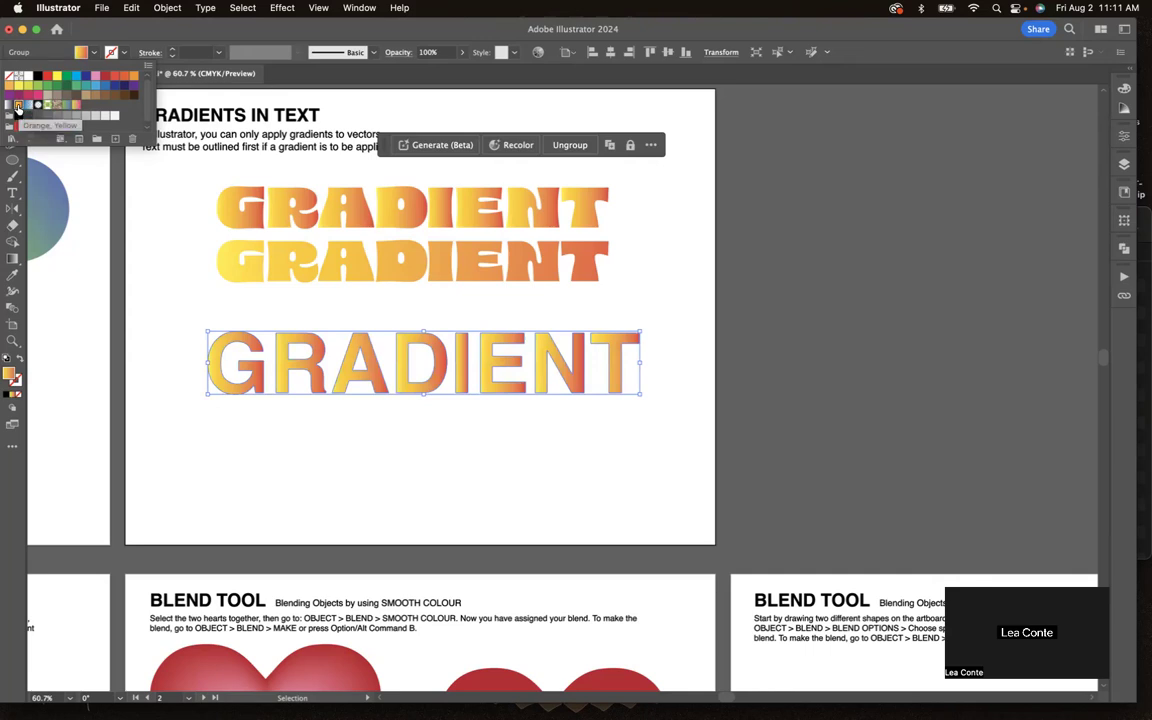
pyautogui.click(76, 105)
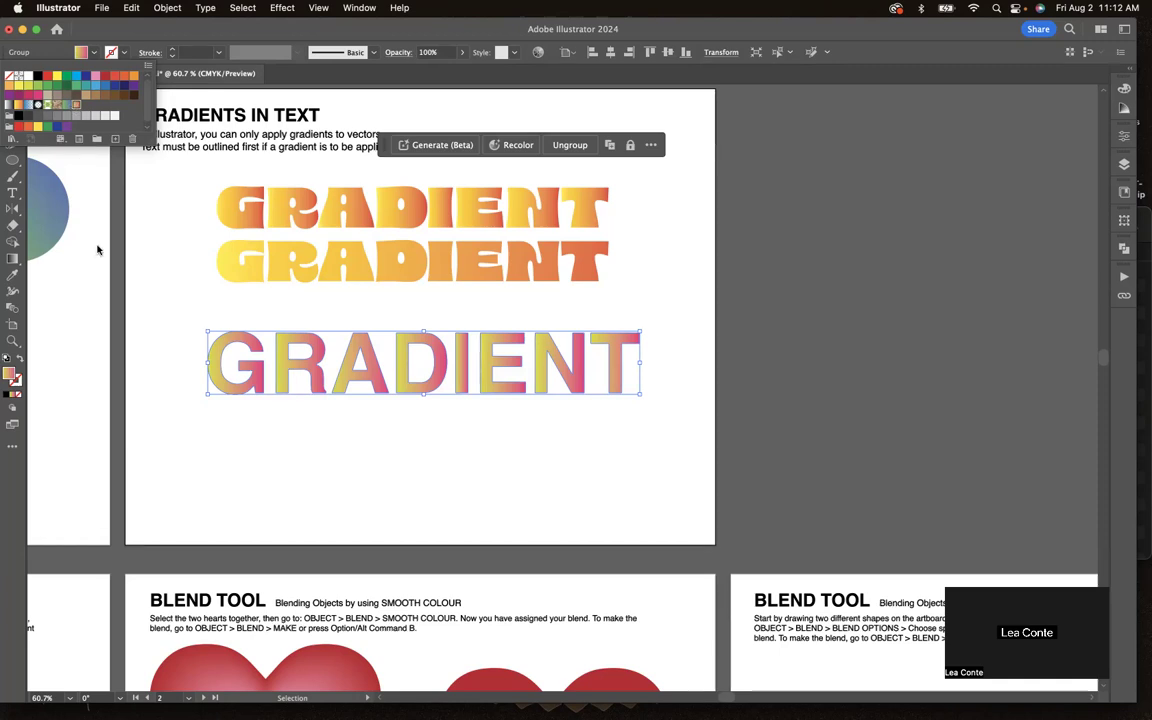
pyautogui.click(533, 326)
pyautogui.click(506, 350)
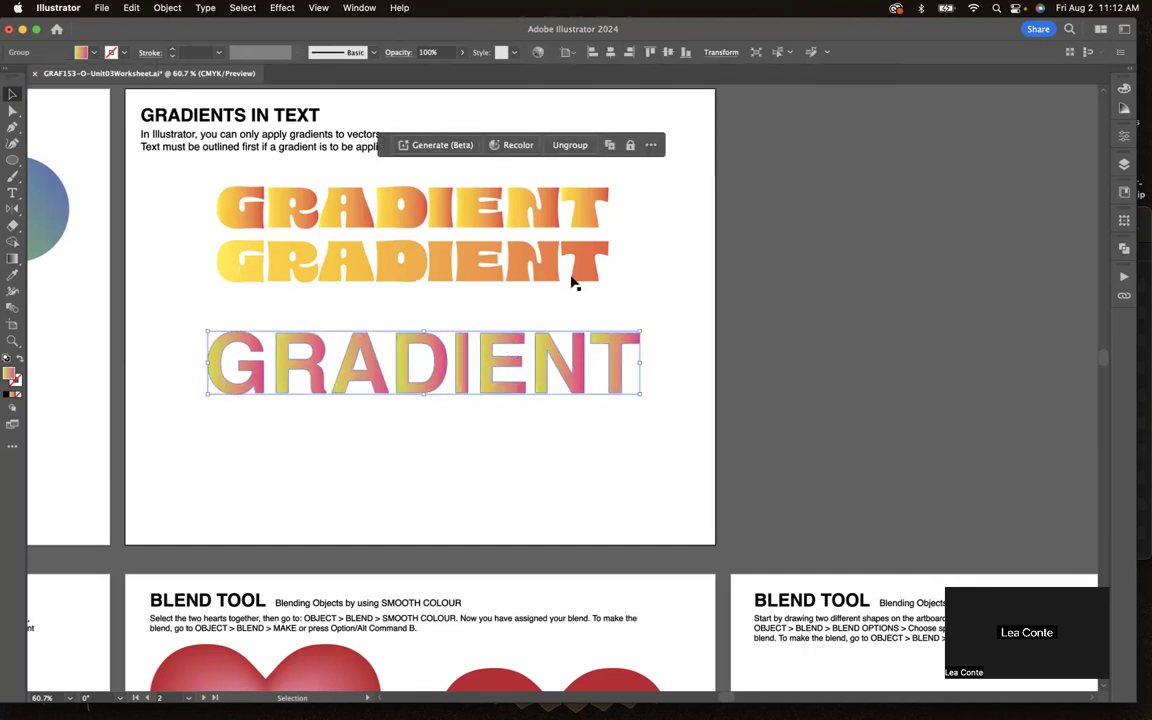
# Duplicate the outlined GRADIENT word directly below the original.
pyautogui.moveTo(404, 342); pyautogui.dragTo(401, 438)
pyautogui.scroll(2, 437, 406)
pyautogui.scroll(-2, 437, 407)
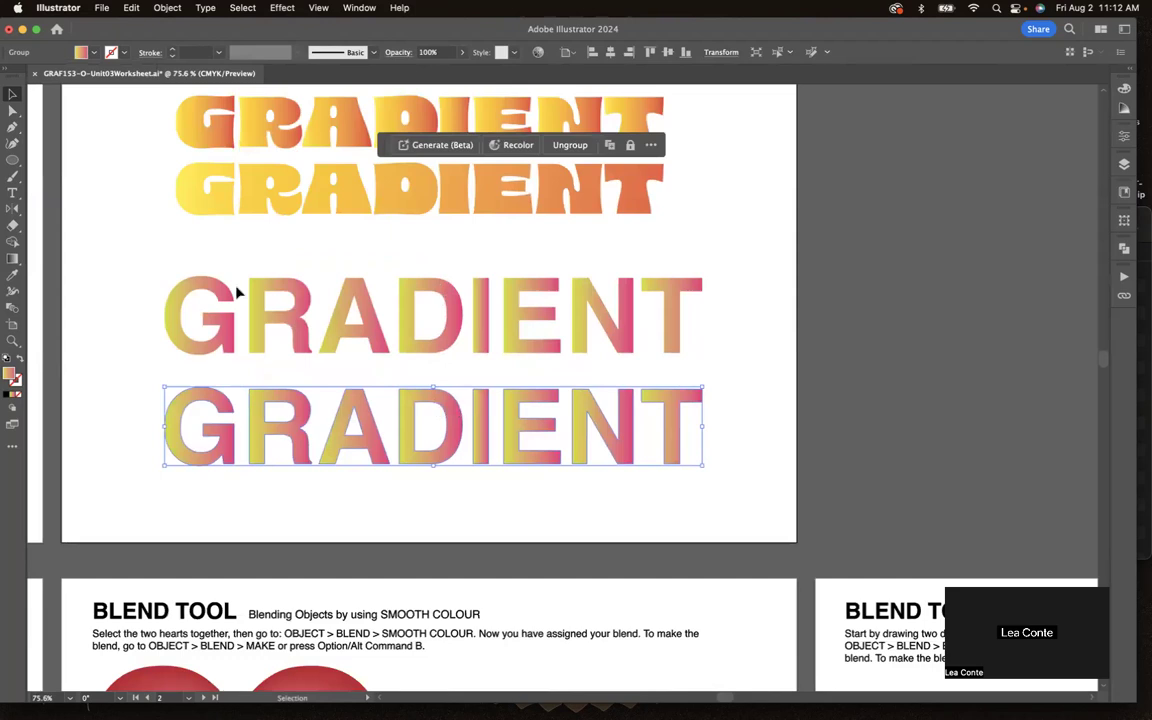
# Redraw the copied word's fill as one continuous yellow-to-pink gradient running from the G to the T.
pyautogui.click(13, 260)
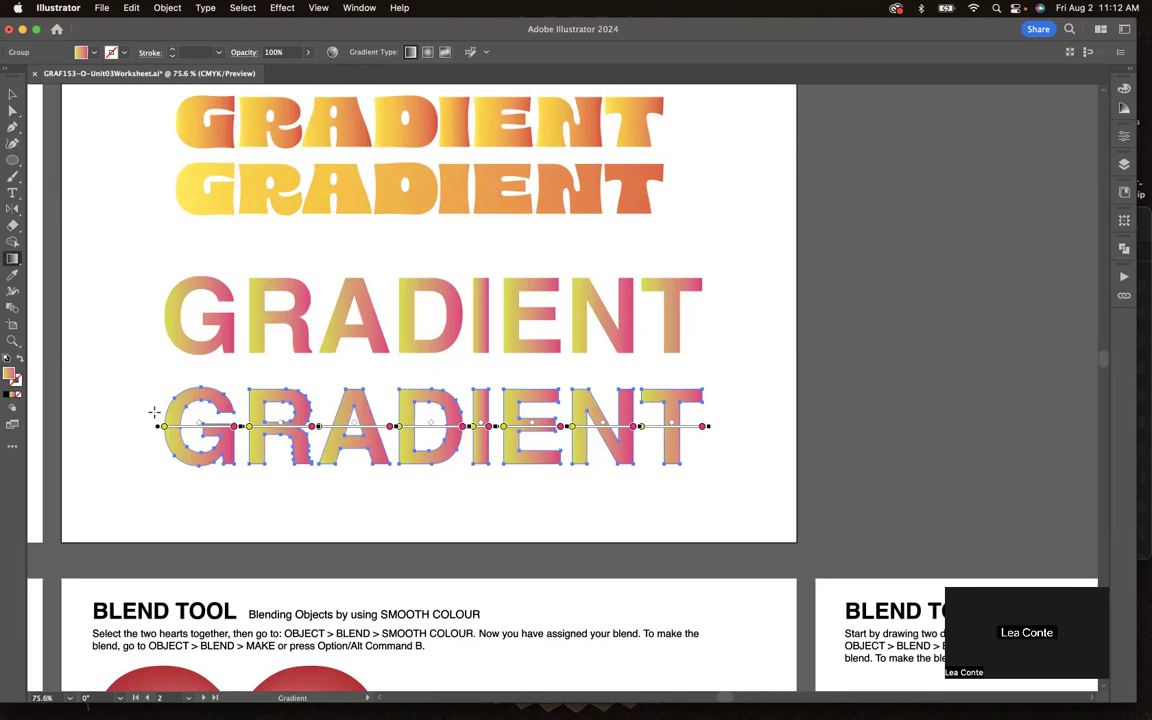
pyautogui.moveTo(148, 411); pyautogui.dragTo(696, 437)
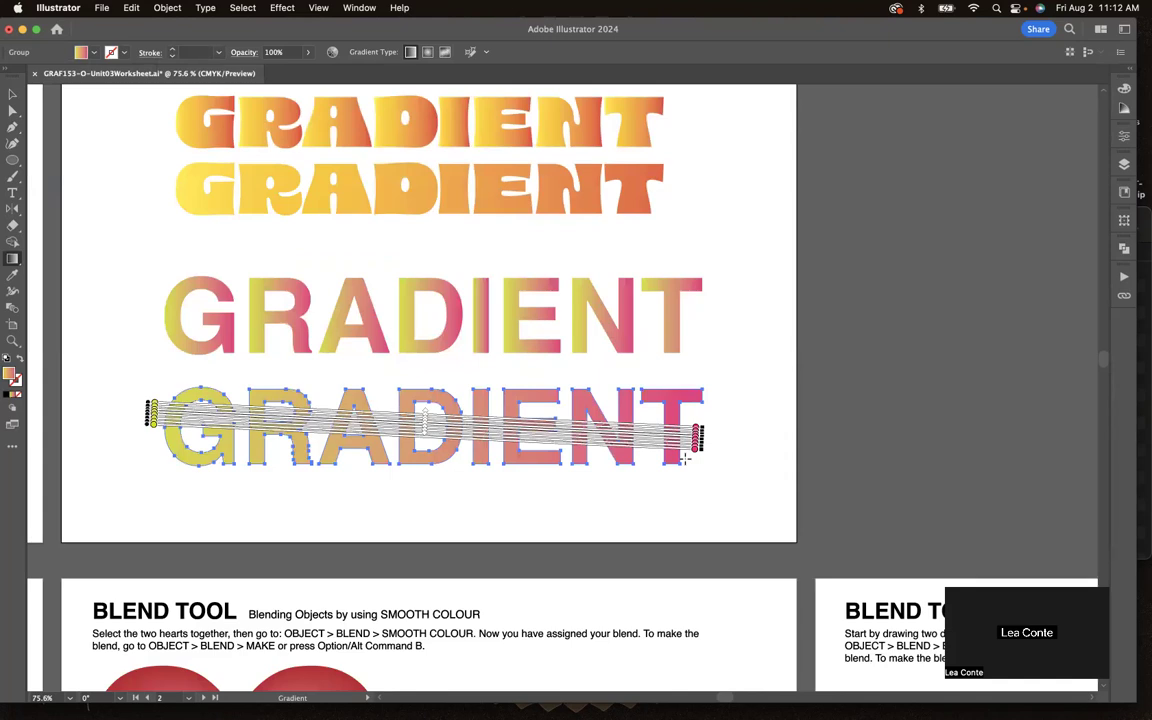
pyautogui.press('v')
pyautogui.click(755, 413)
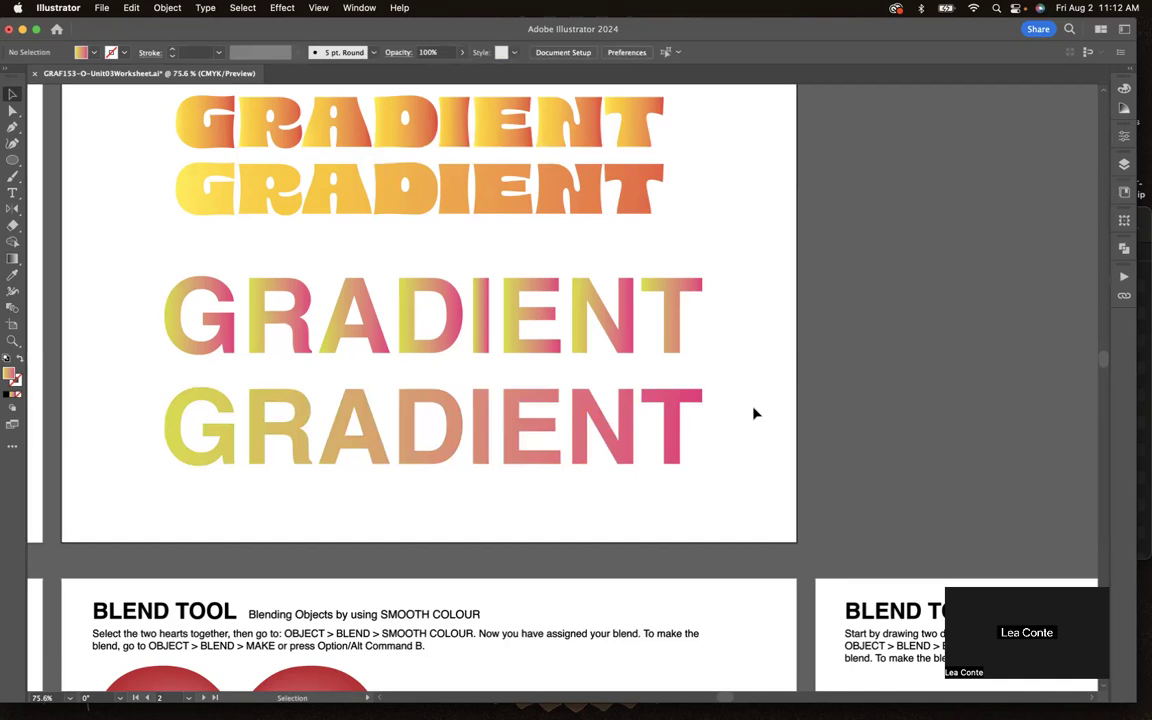
# Redraw the copied word's gradient diagonally, from yellow at the T's upper corner to pink below the D.
pyautogui.click(205, 425)
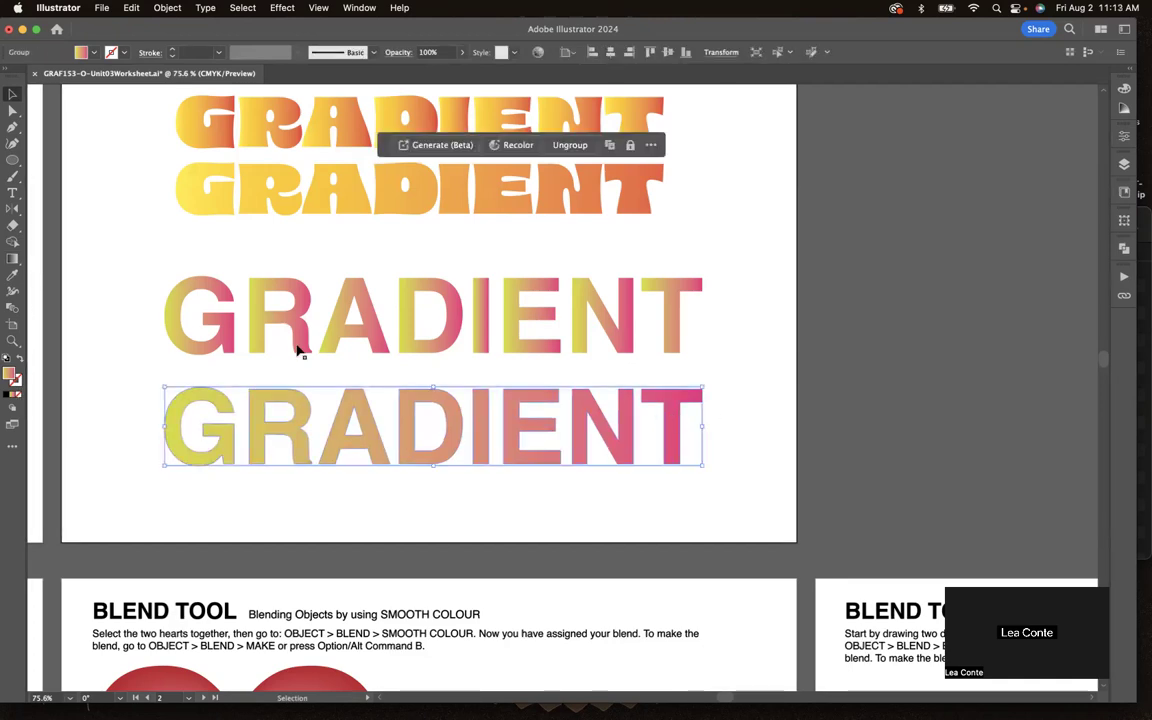
pyautogui.click(12, 258)
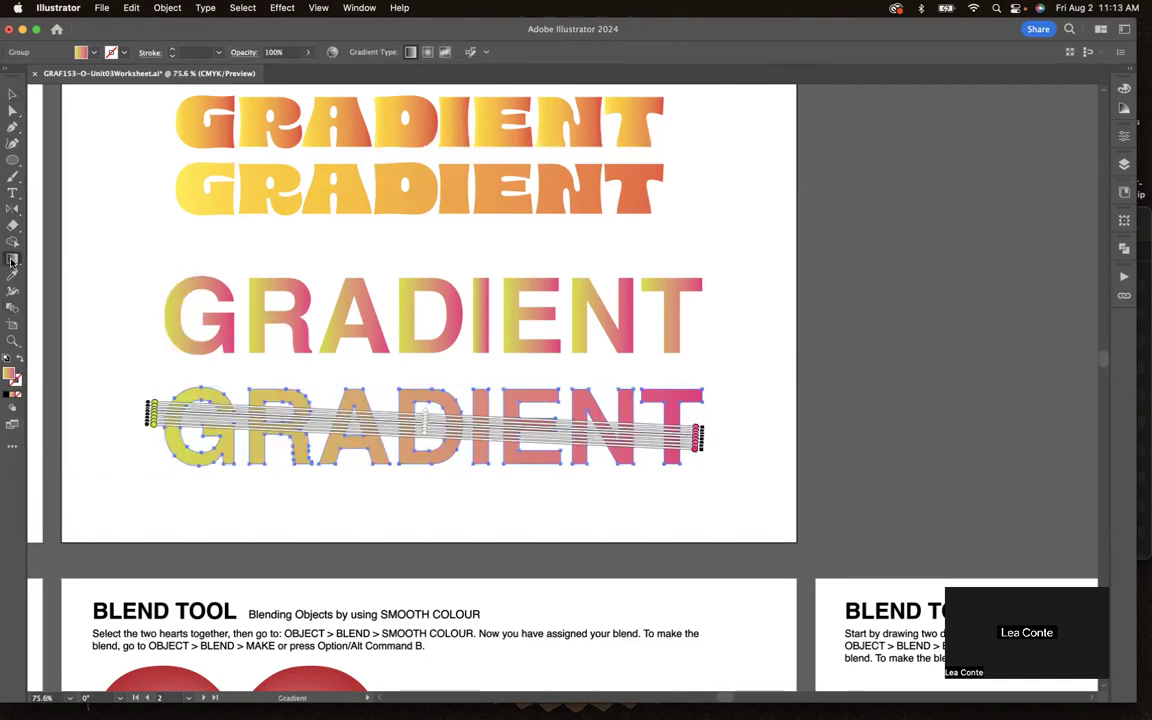
pyautogui.moveTo(713, 374)
pyautogui.mouseDown()
pyautogui.moveTo(610, 400)
pyautogui.moveTo(438, 499)
pyautogui.mouseUp()
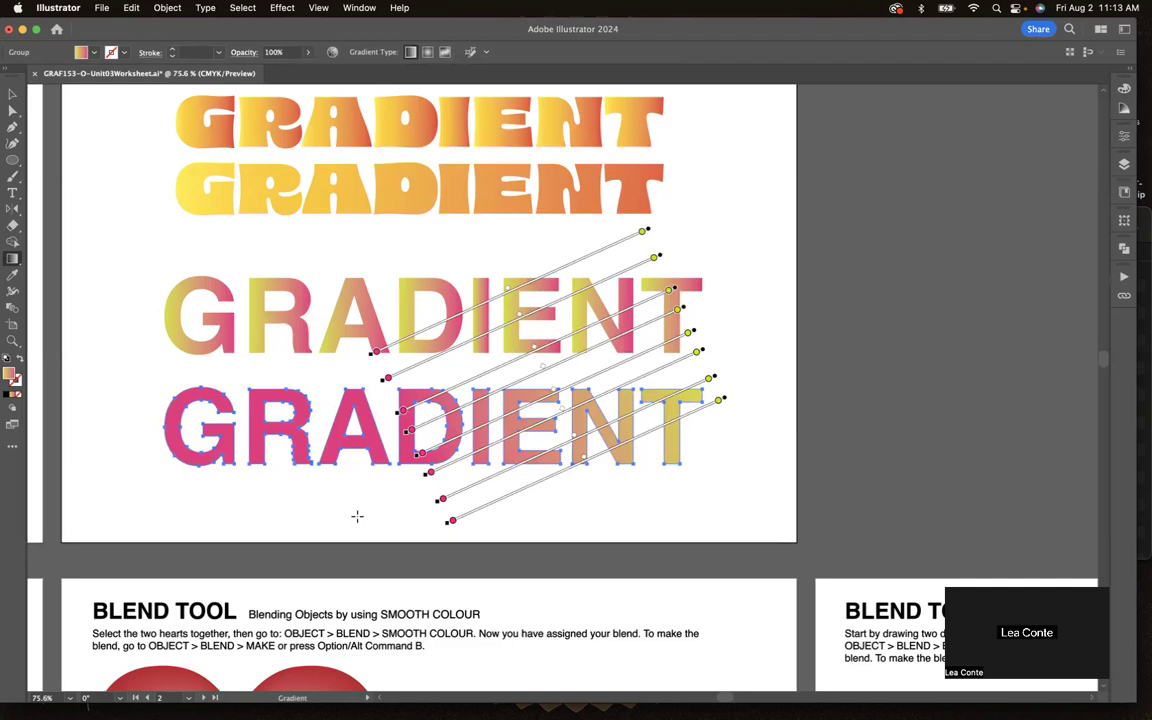
pyautogui.press('v')
pyautogui.click(676, 504)
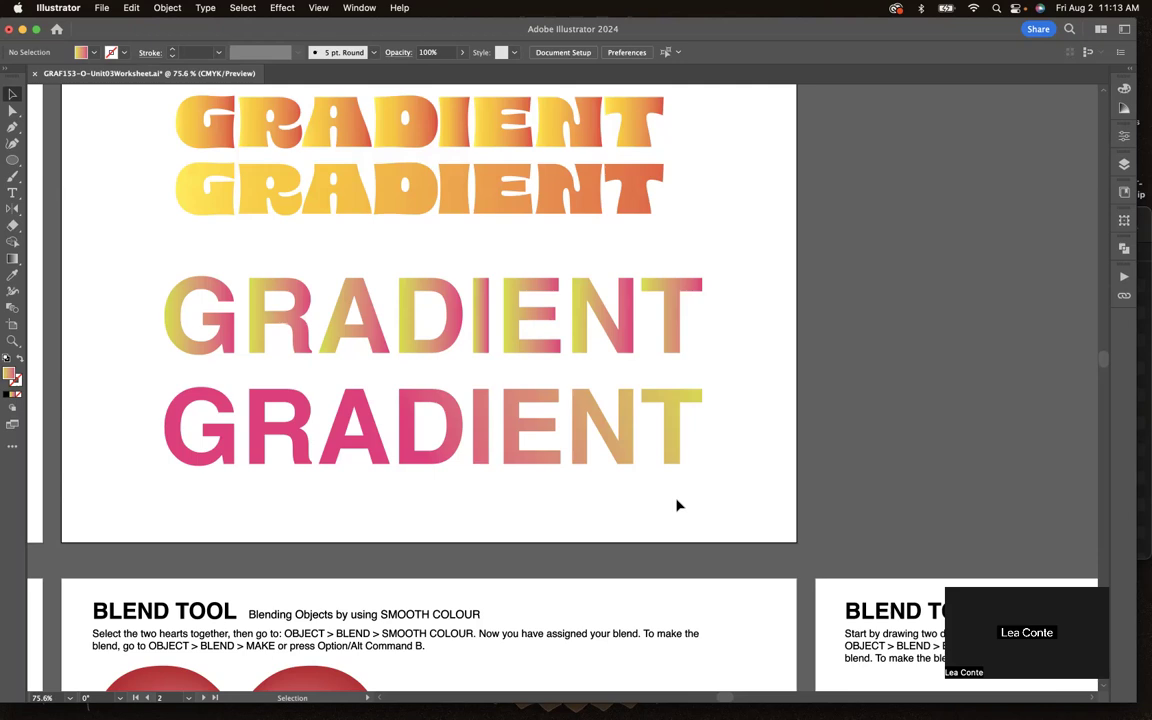
# Look over the Blend Tool artboards for steps, smooth colour, distance and align to path, returning to Blending Objects by STEPS.
pyautogui.scroll(-5, 677, 505)
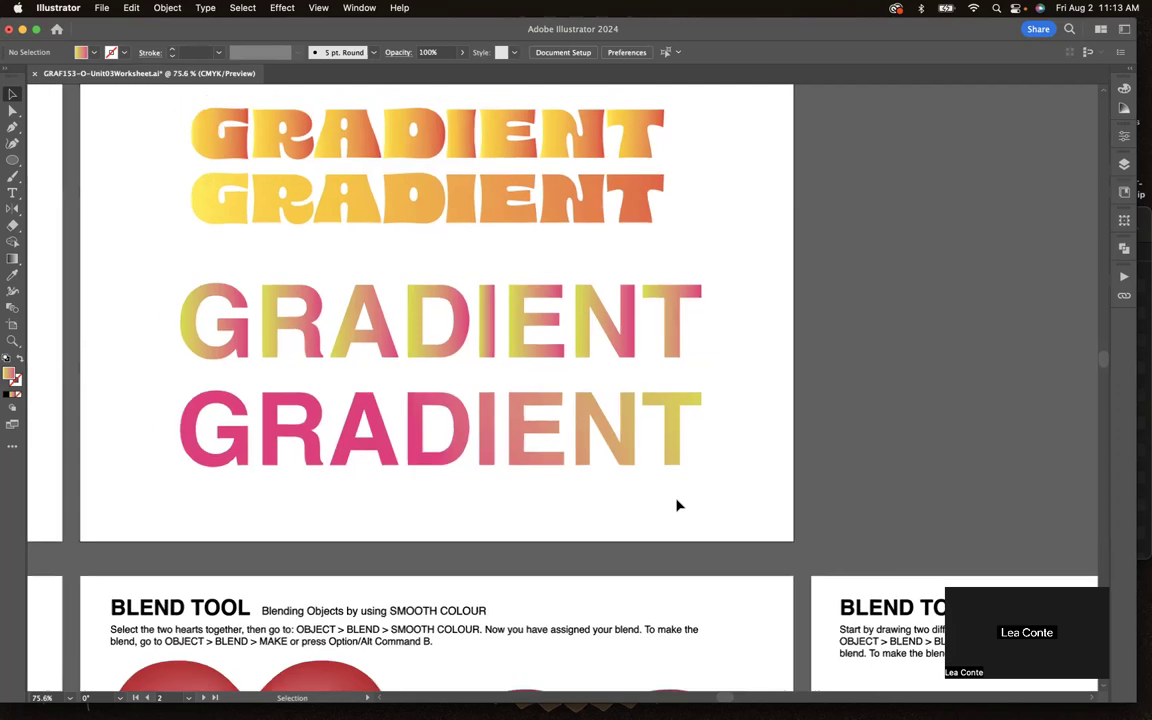
pyautogui.scroll(-5, 677, 505)
pyautogui.hscroll(-4, 677, 505)
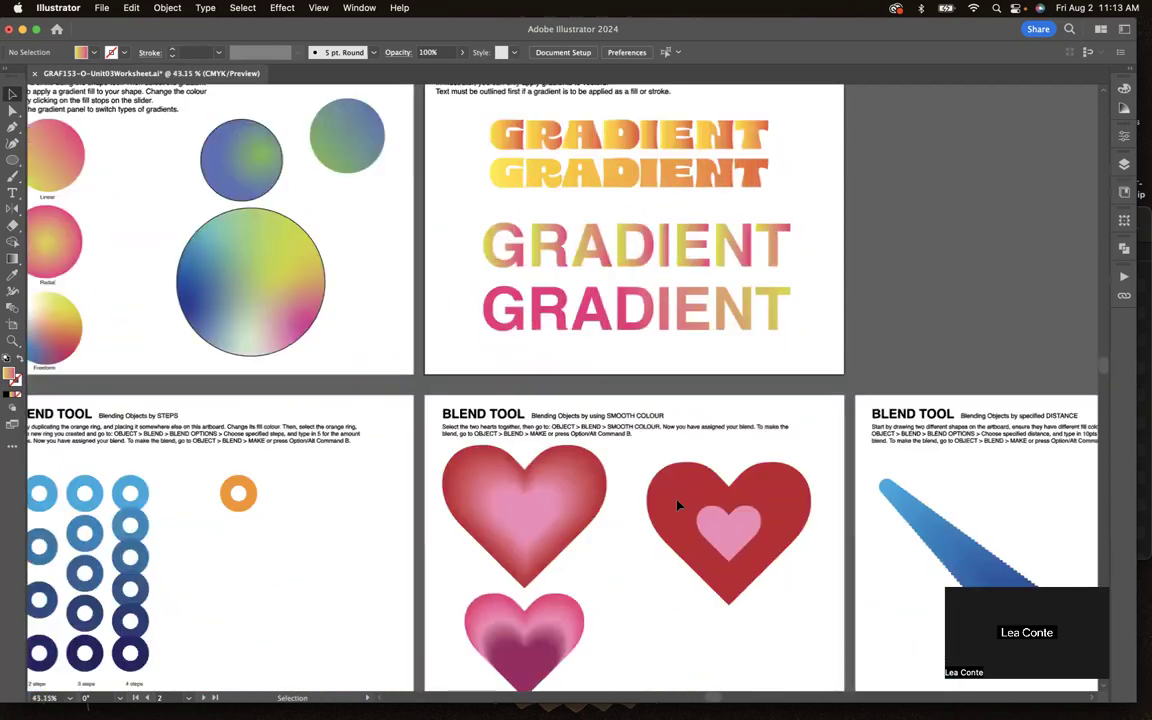
pyautogui.scroll(1, 677, 505)
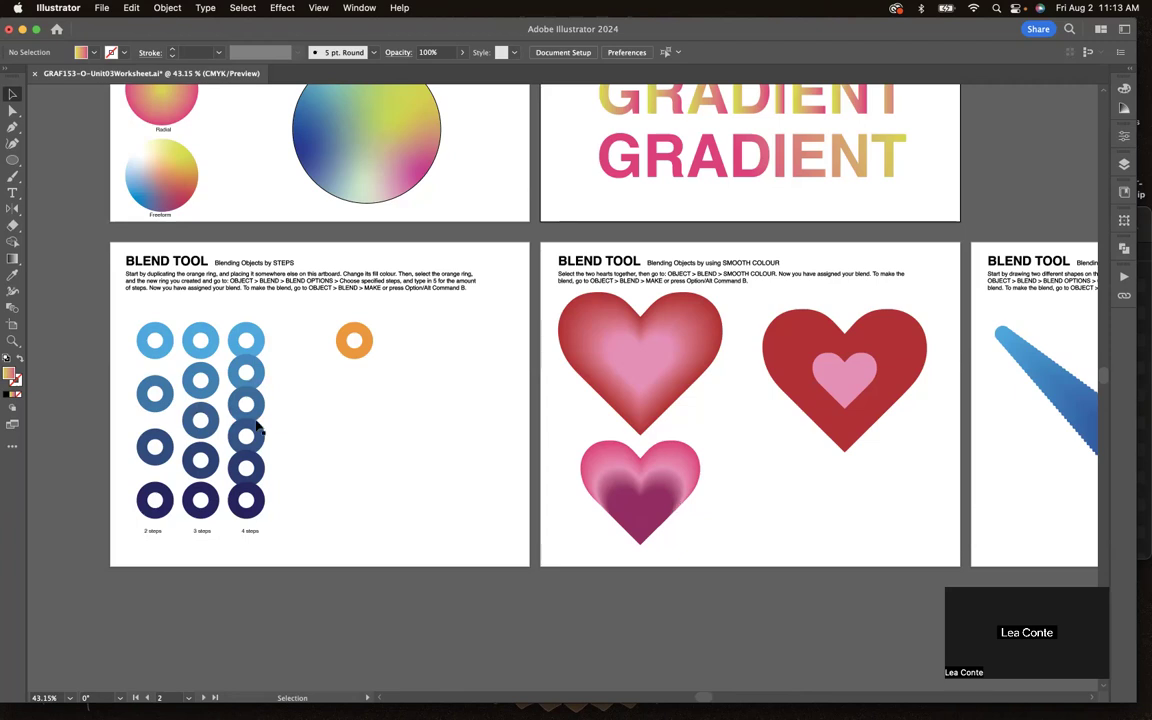
pyautogui.hscroll(1, 846, 418)
pyautogui.hscroll(15, 846, 418)
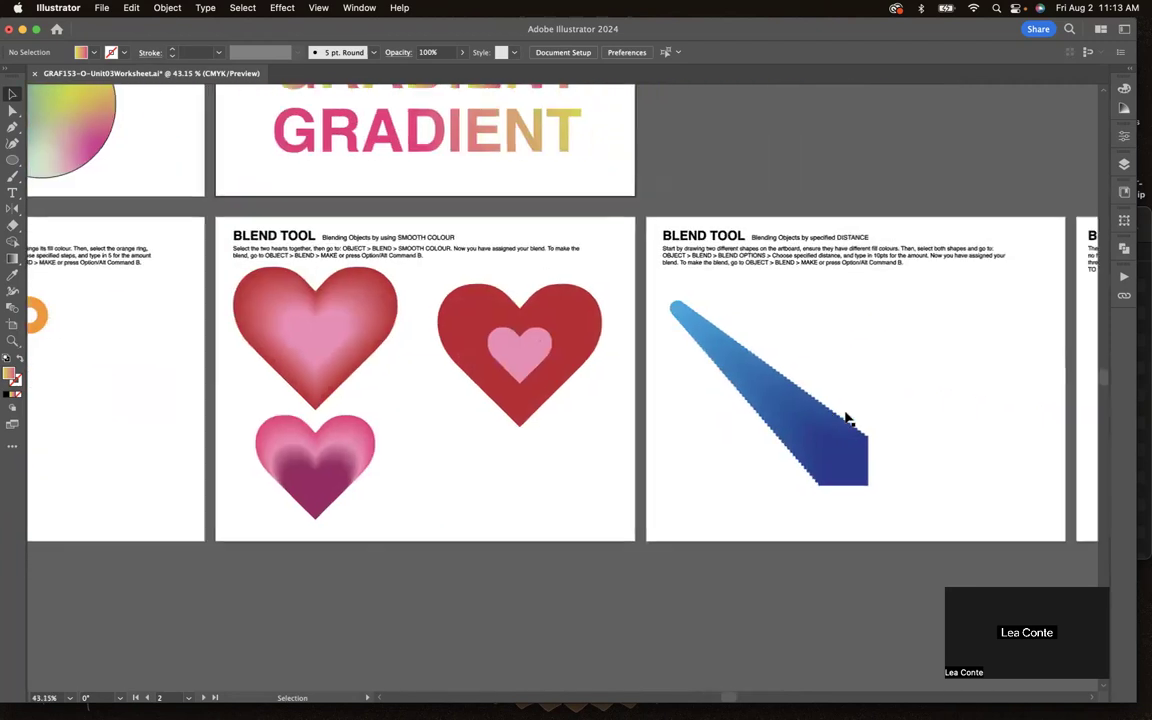
pyautogui.hscroll(-10, 846, 418)
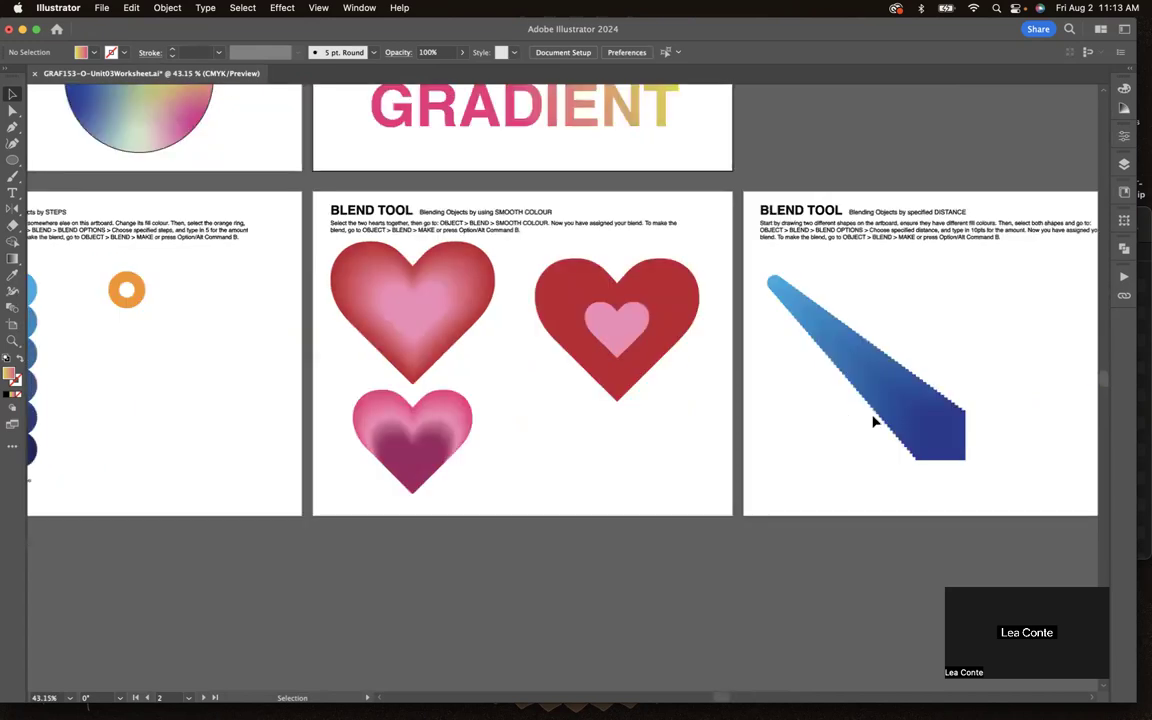
pyautogui.hscroll(7, 802, 386)
pyautogui.hscroll(9, 802, 385)
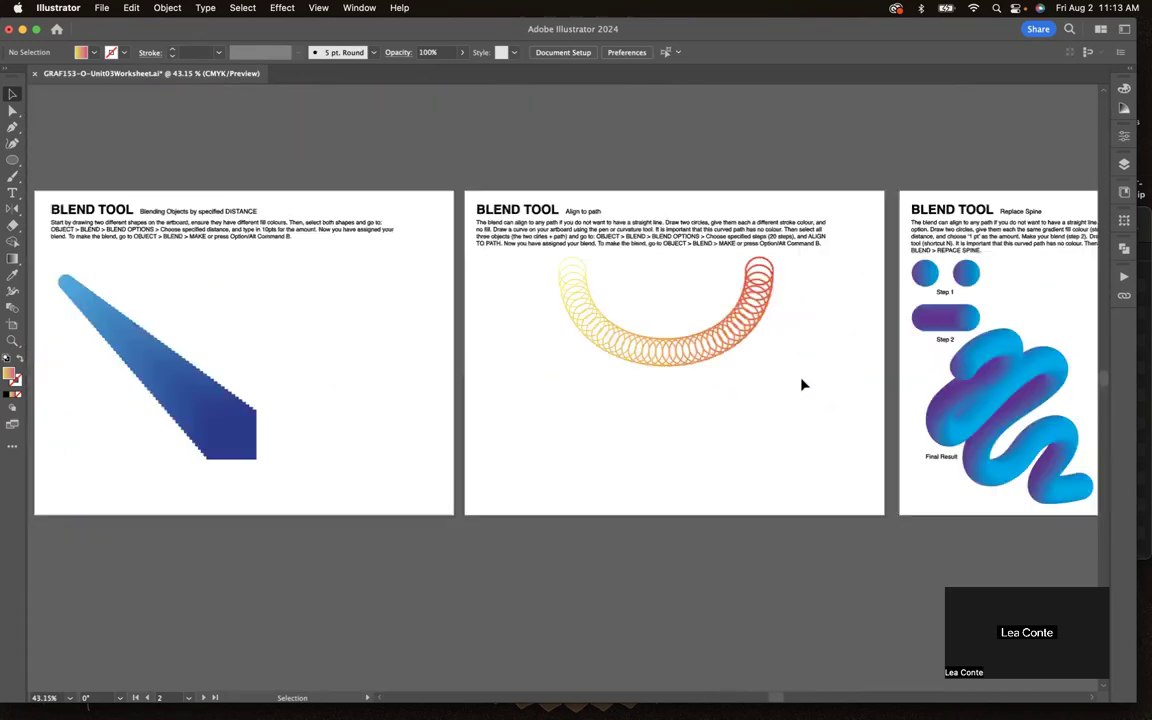
pyautogui.hscroll(4, 802, 385)
pyautogui.hscroll(-12, 802, 385)
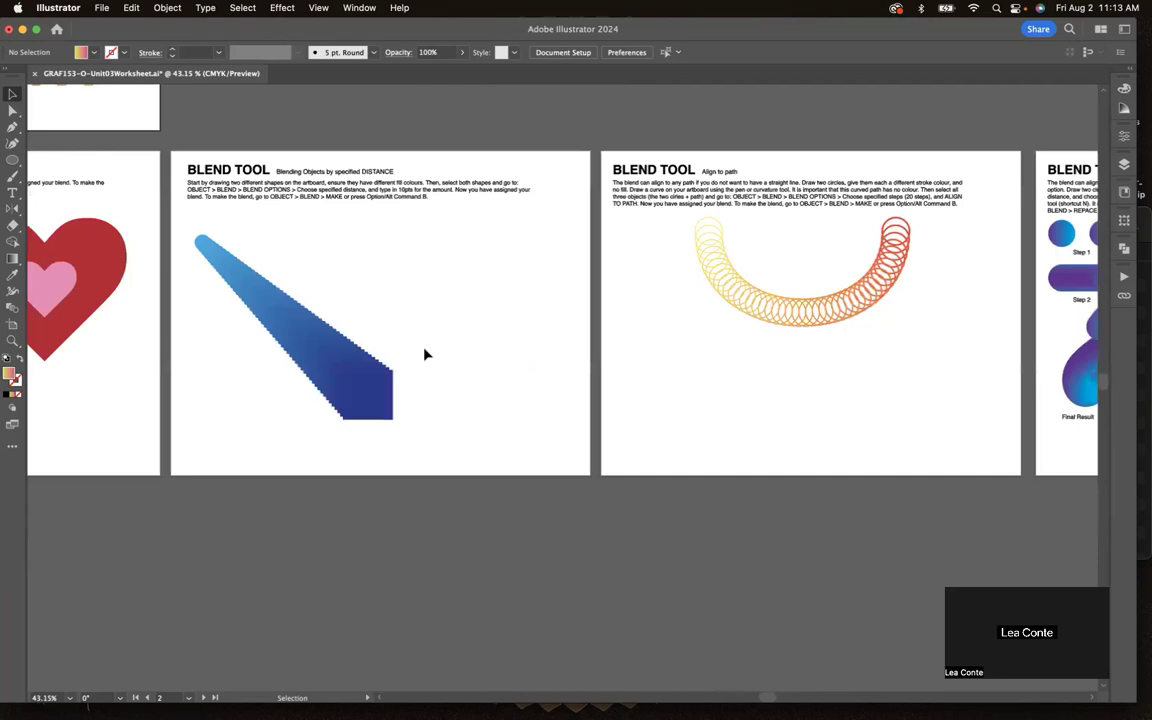
pyautogui.hscroll(-11, 139, 348)
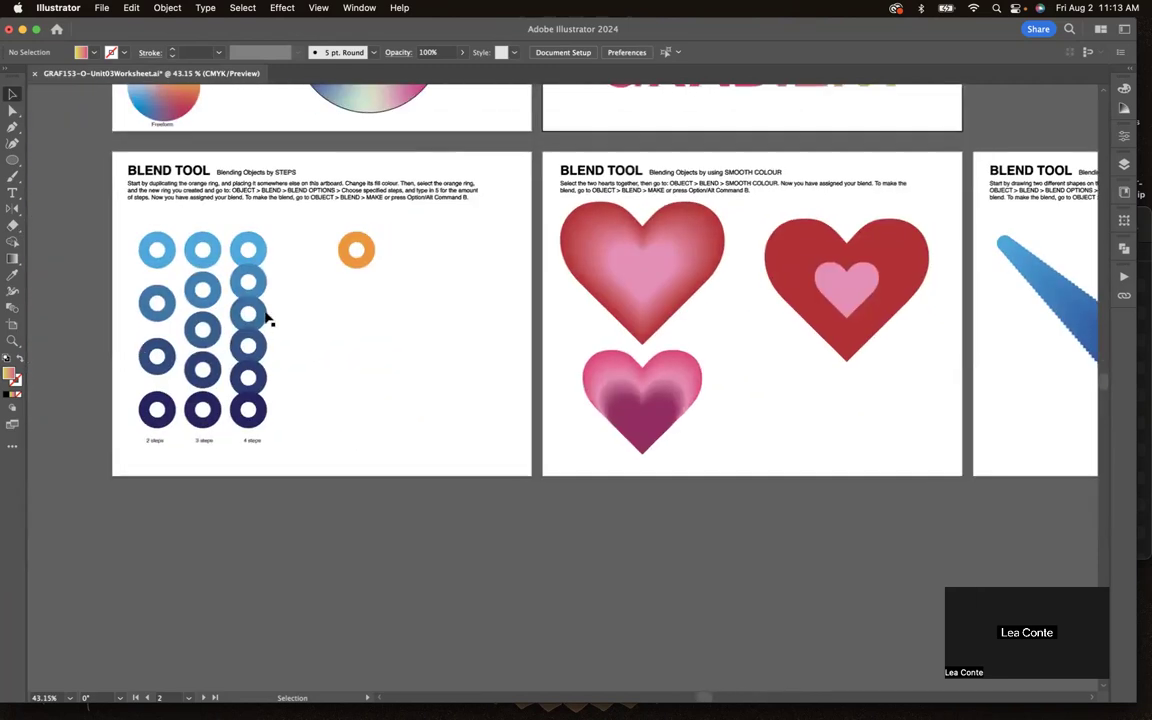
pyautogui.scroll(4, 265, 321)
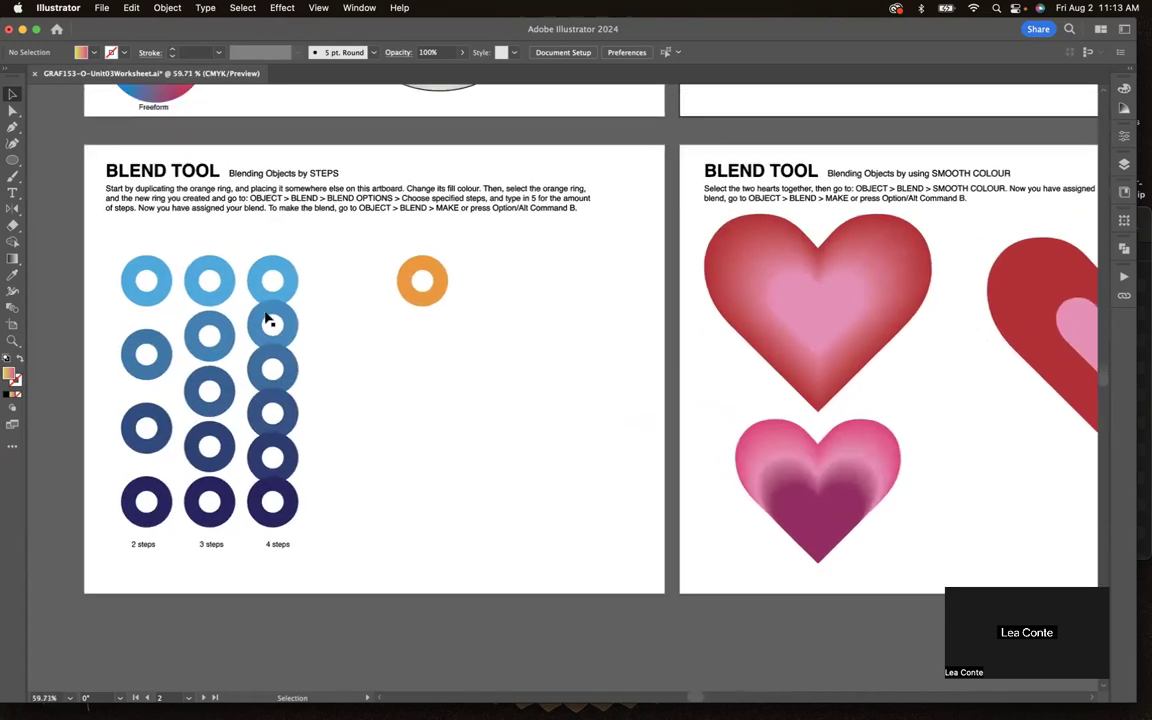
# Duplicate the orange ring straight down near the bottom edge of the STEPS artboard.
pyautogui.scroll(-1, 268, 321)
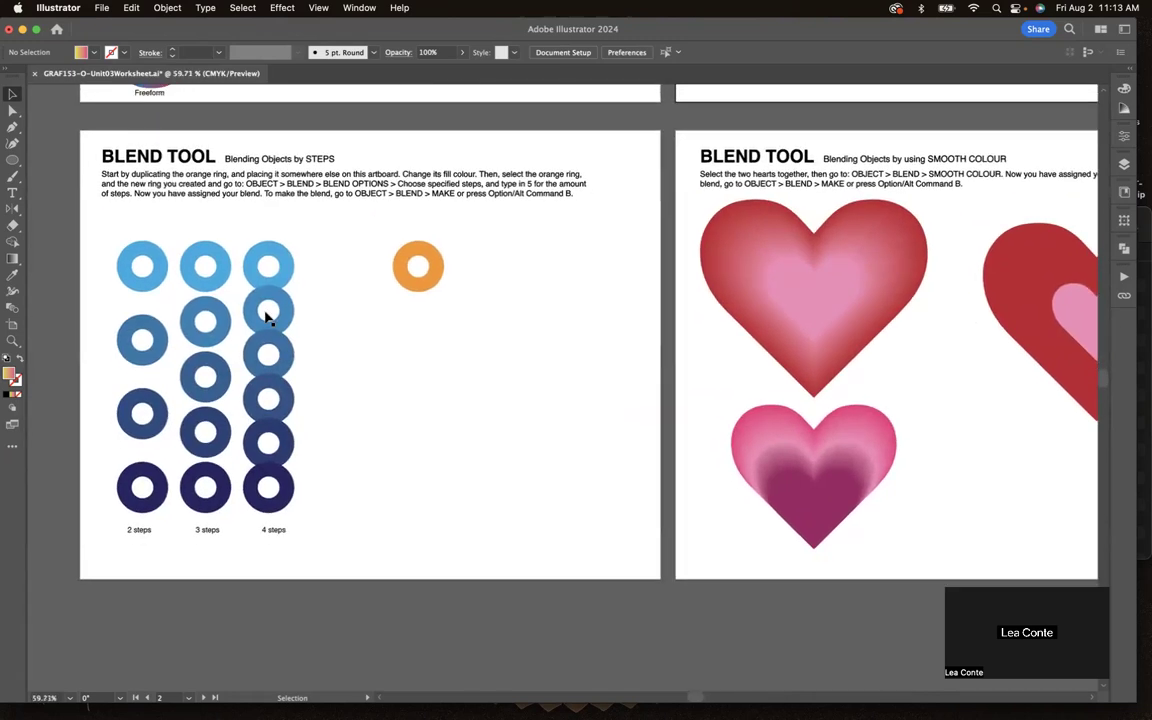
pyautogui.click(425, 284)
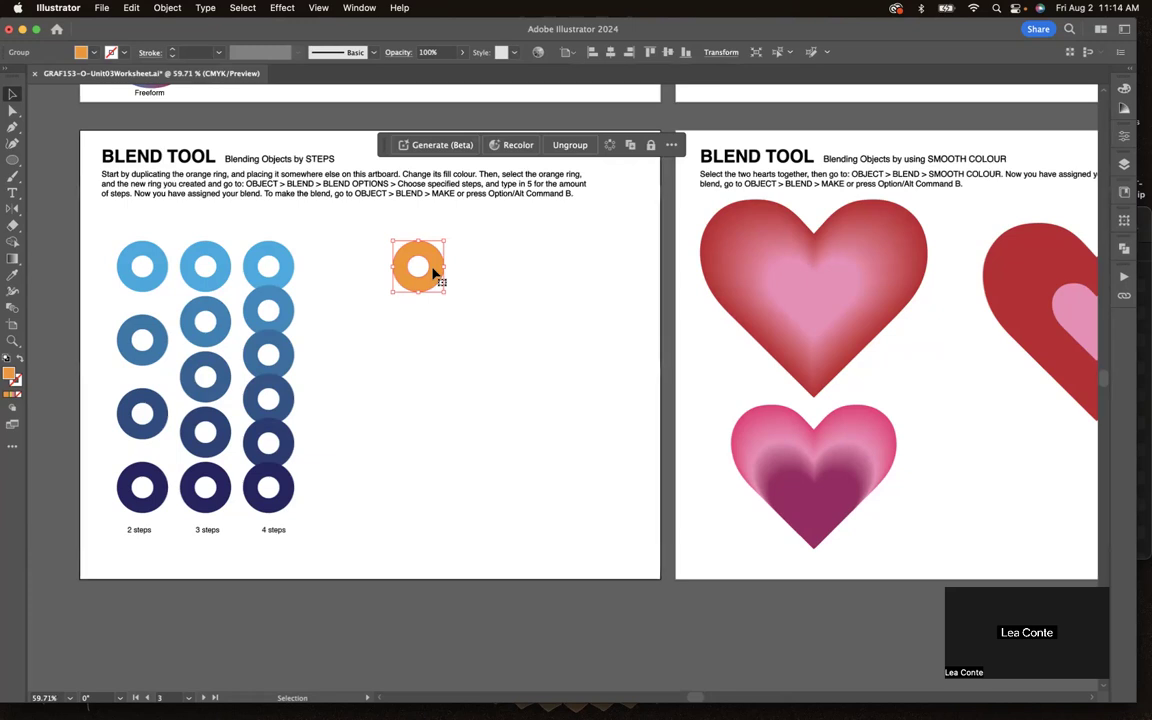
pyautogui.moveTo(434, 273); pyautogui.dragTo(408, 506)
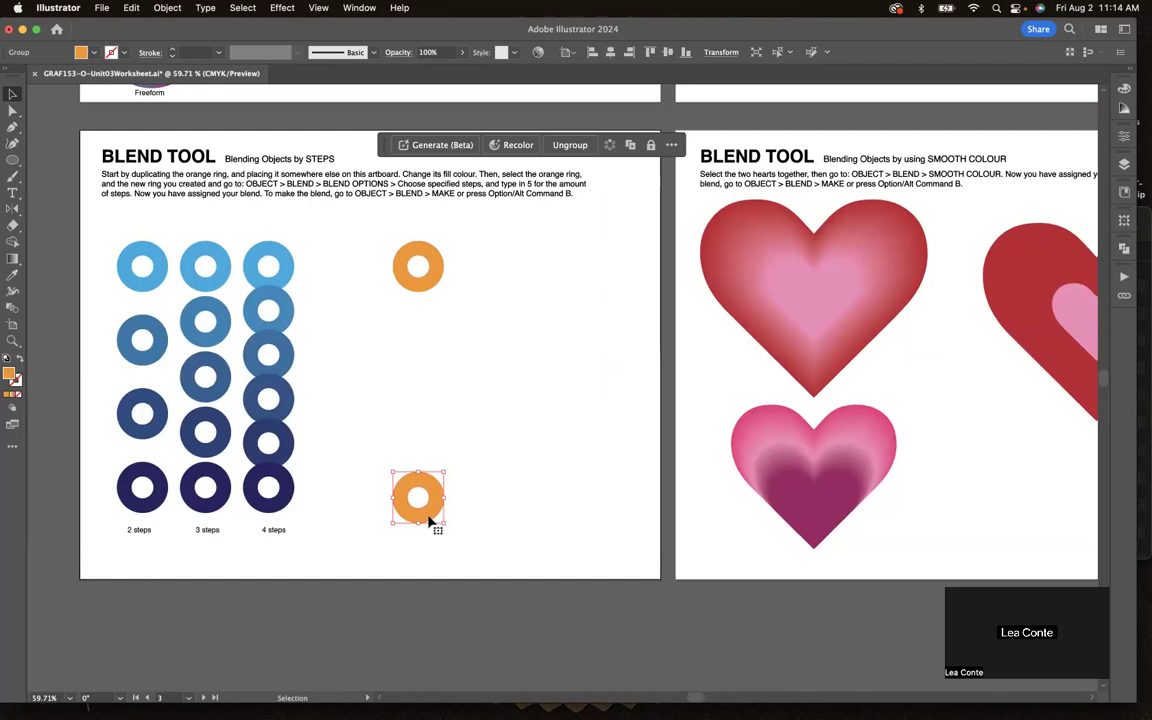
# Change the copied ring's fill to the red colour D84835 and deselect it.
pyautogui.doubleClick(11, 375)
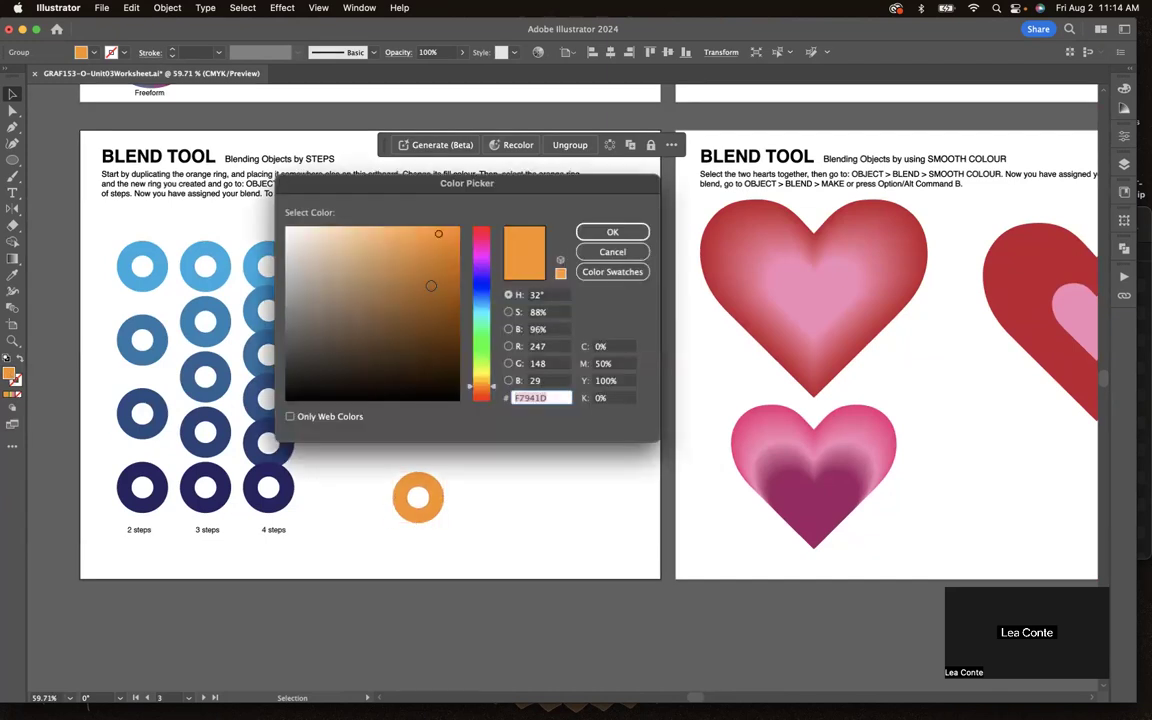
pyautogui.click(492, 383)
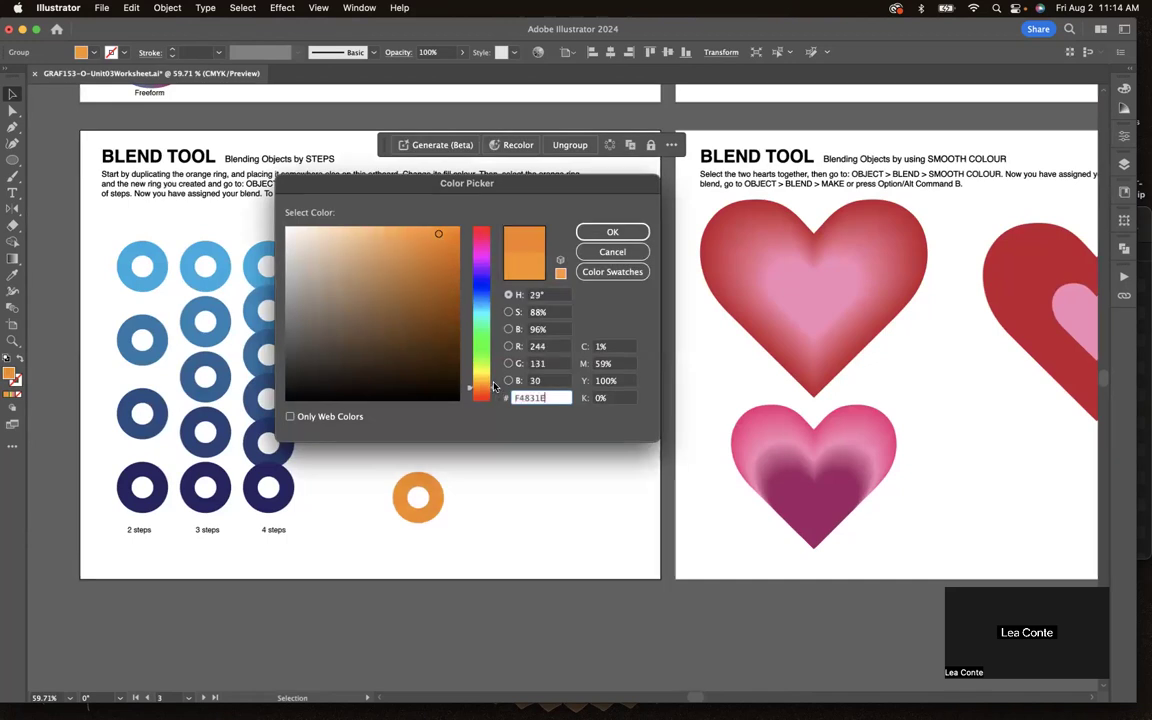
pyautogui.moveTo(492, 383); pyautogui.dragTo(491, 379)
pyautogui.click(436, 289)
pyautogui.click(435, 312)
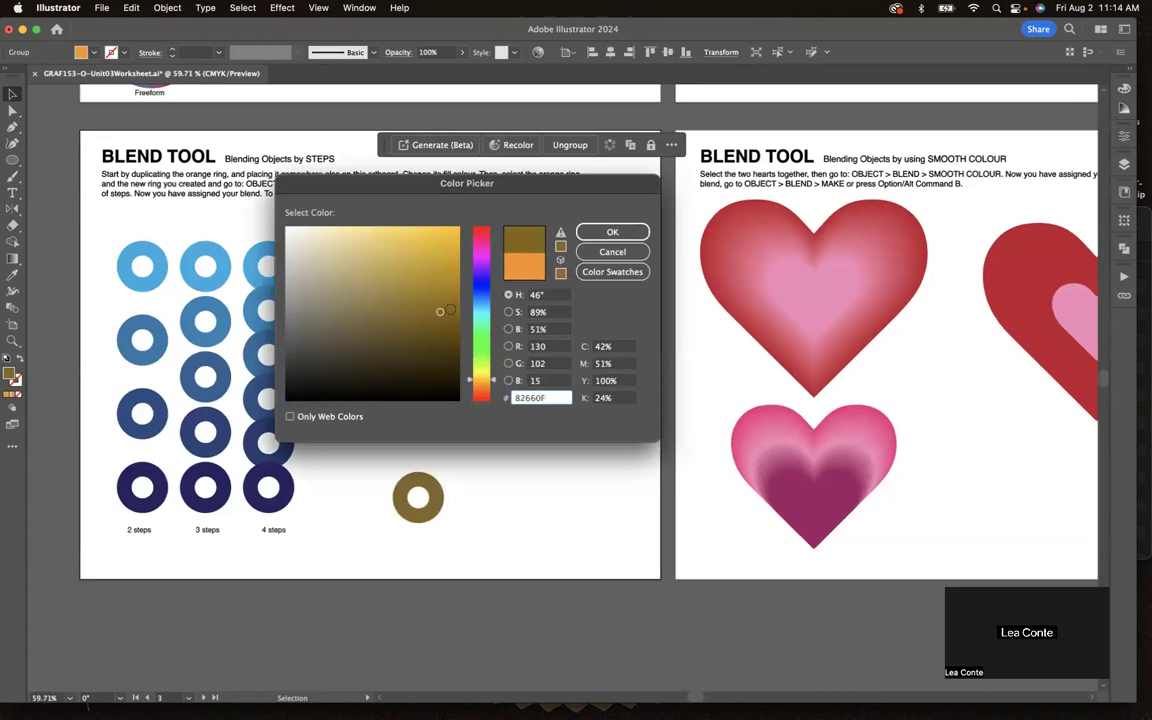
pyautogui.moveTo(492, 381); pyautogui.dragTo(493, 397)
pyautogui.moveTo(425, 304); pyautogui.dragTo(417, 253)
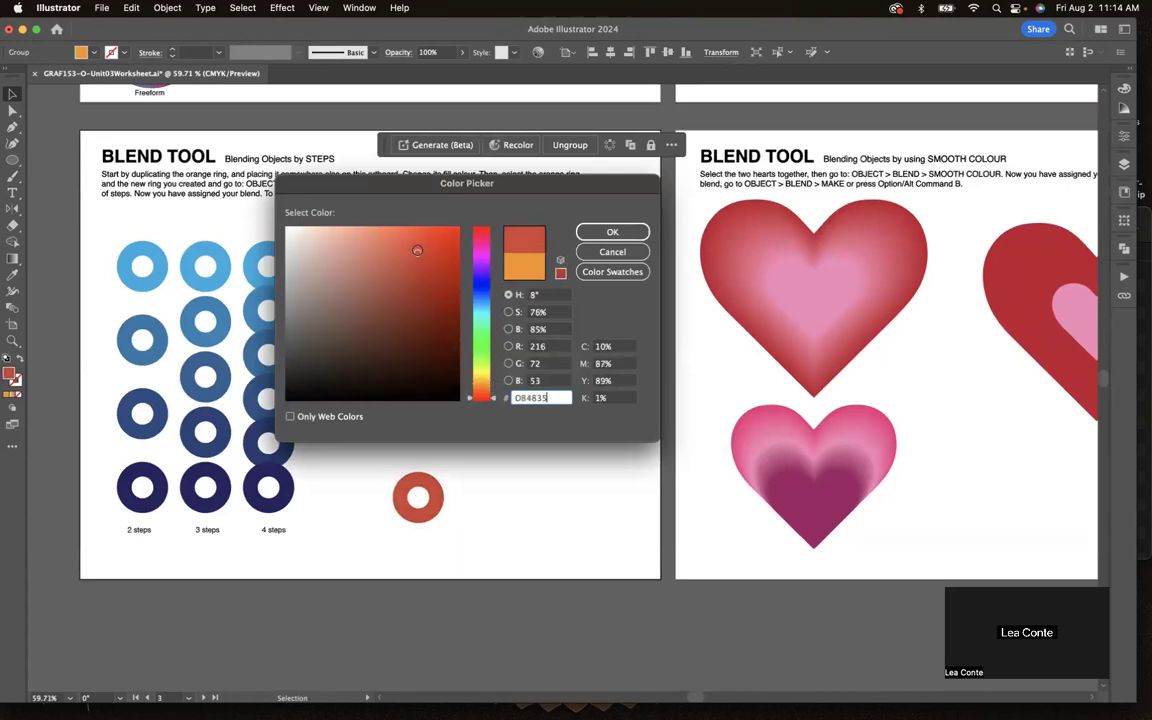
pyautogui.click(612, 231)
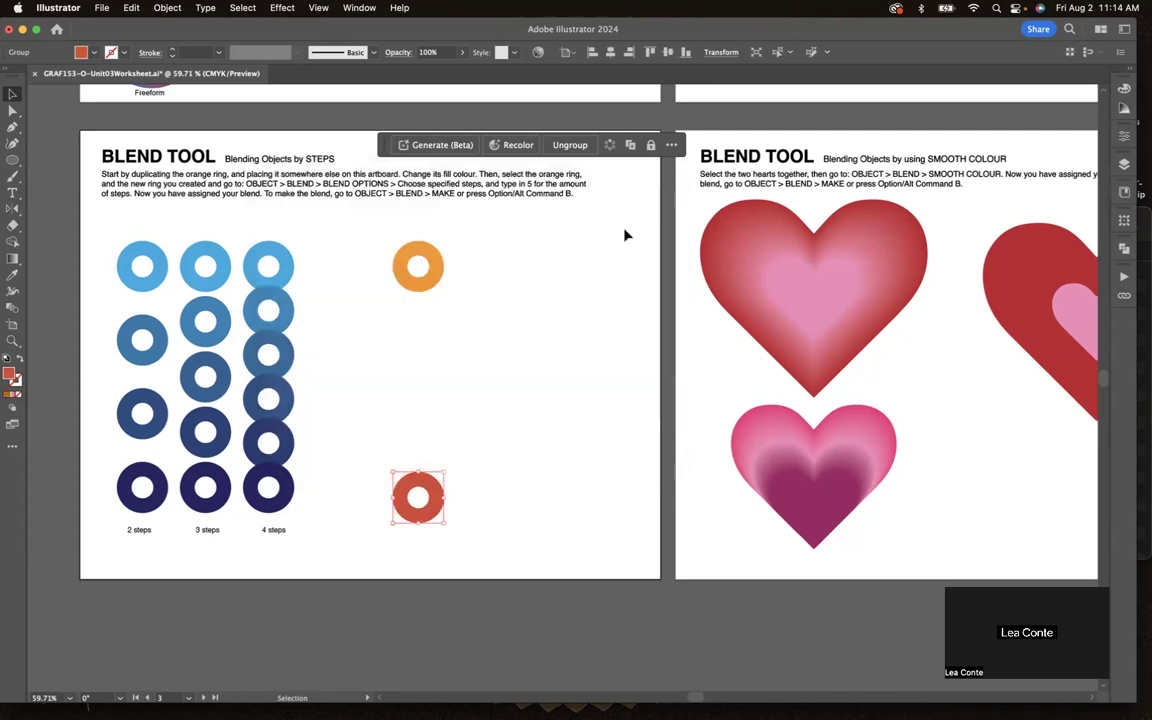
pyautogui.click(561, 327)
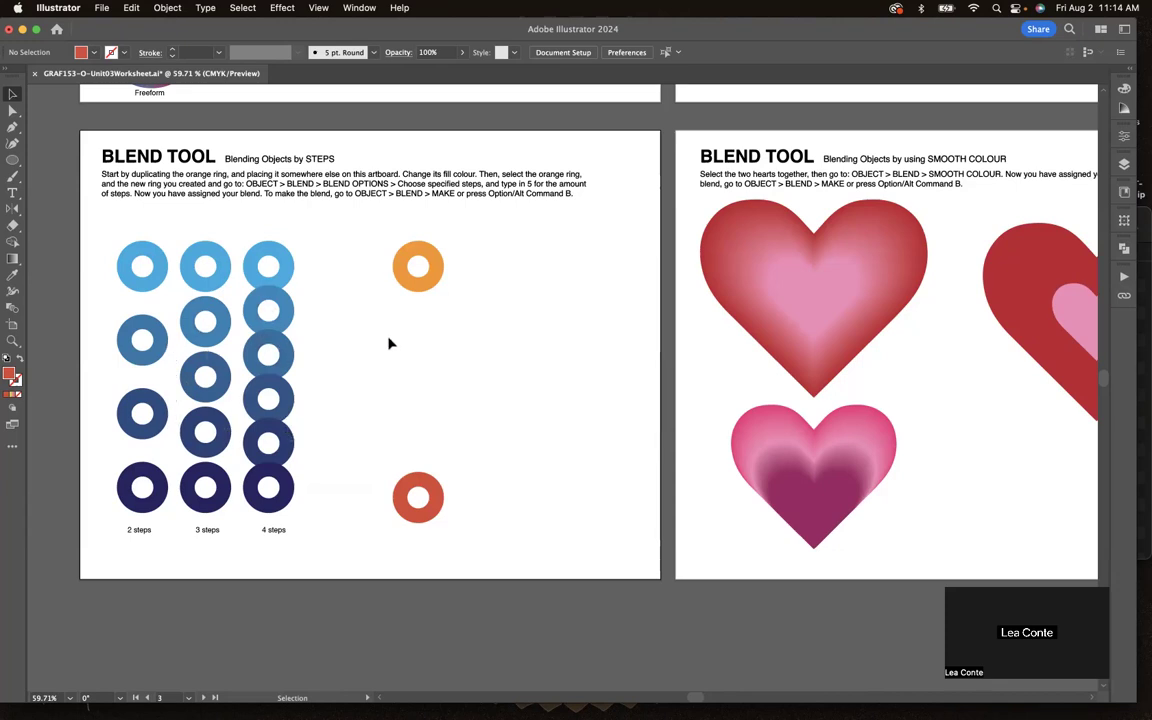
# Select the orange and red rings and set their blend spacing to 5 Specified Steps.
pyautogui.moveTo(468, 242); pyautogui.dragTo(390, 543)
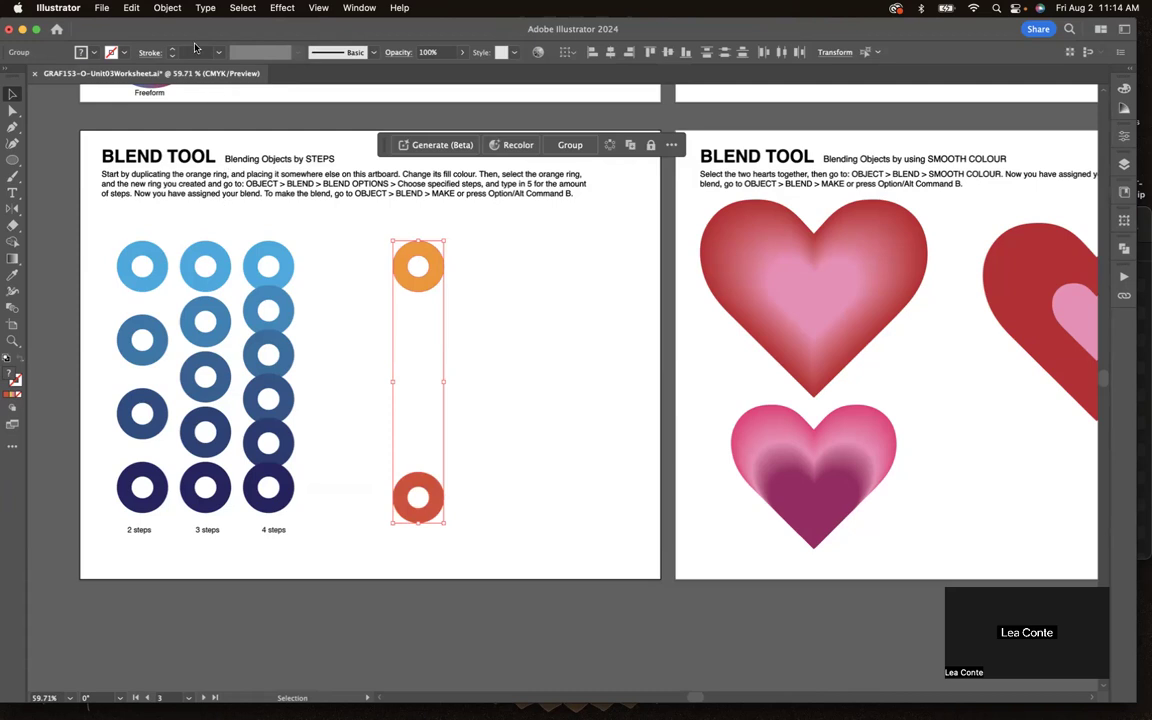
pyautogui.click(167, 7)
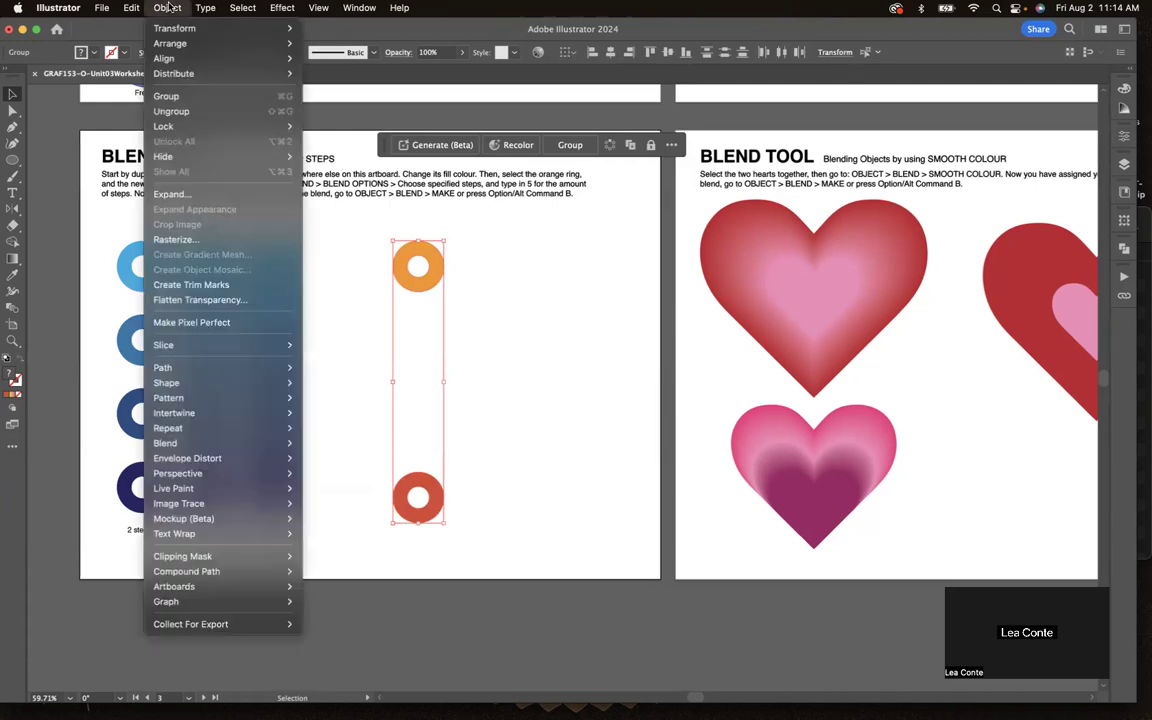
pyautogui.moveTo(198, 403)
pyautogui.moveTo(193, 444)
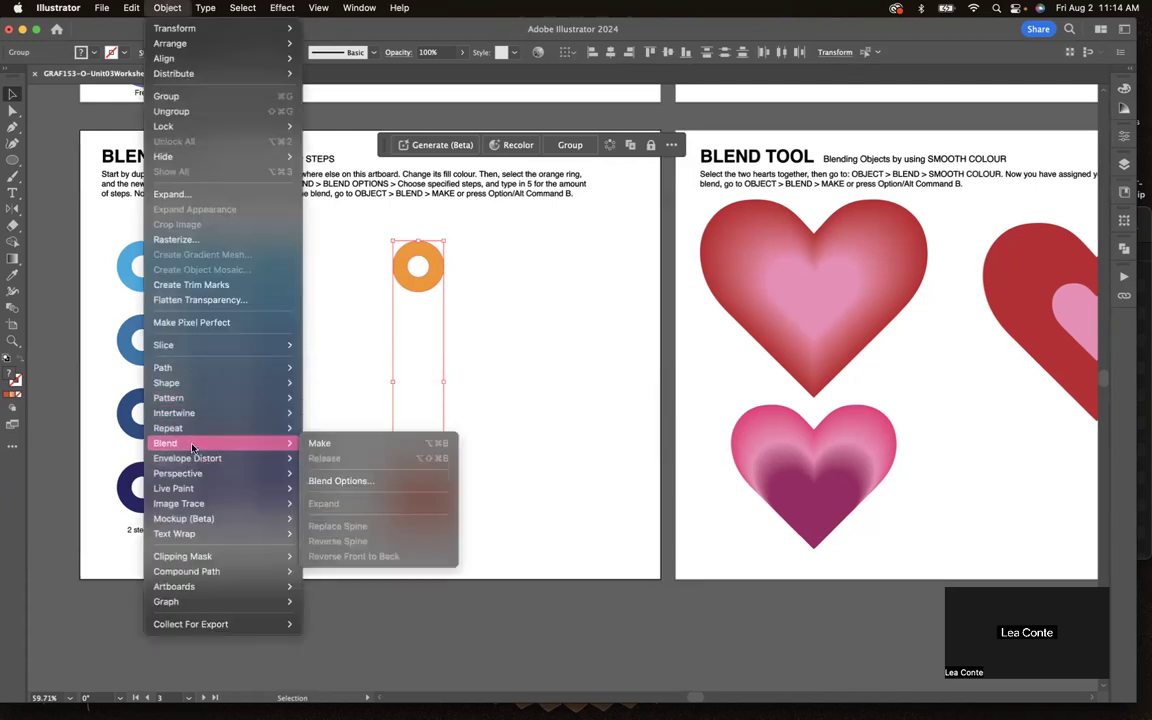
pyautogui.click(331, 483)
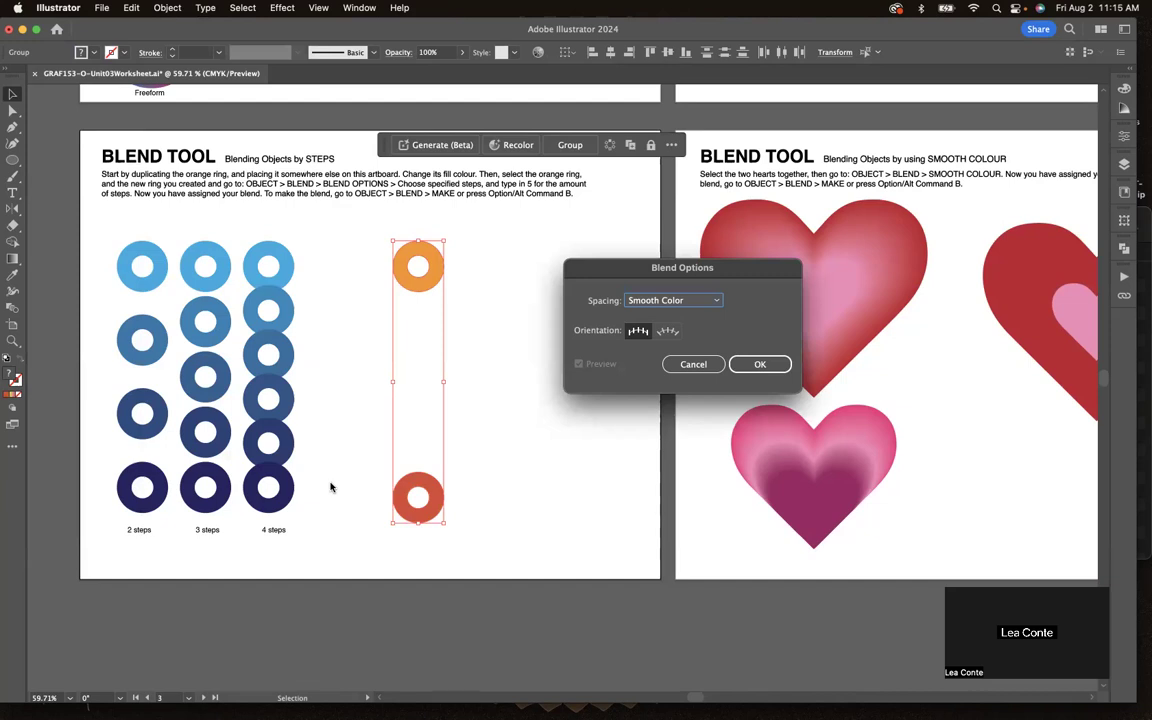
pyautogui.click(660, 300)
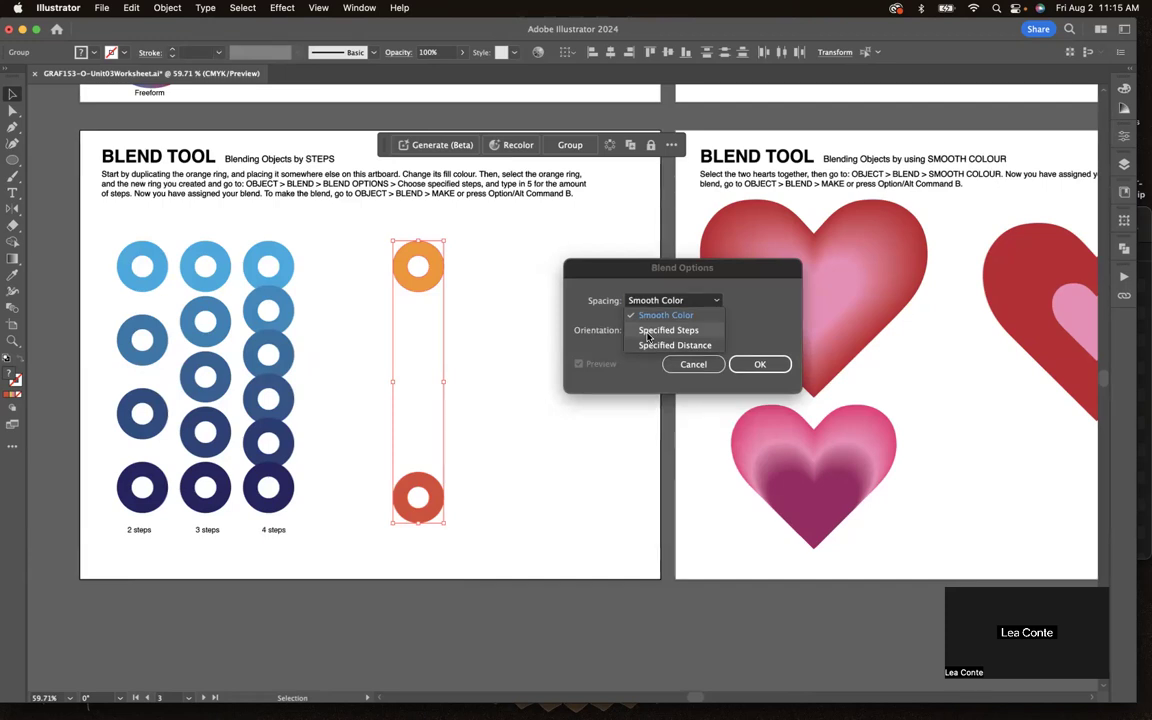
pyautogui.click(668, 330)
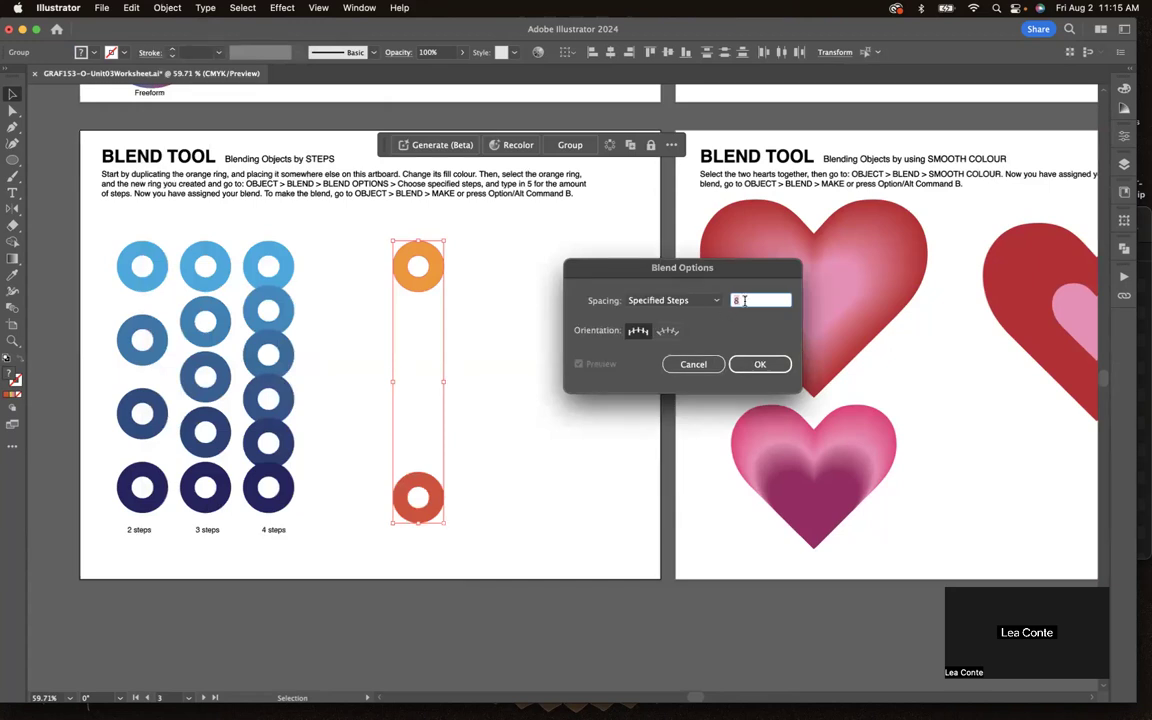
pyautogui.write('5')
pyautogui.click(776, 366)
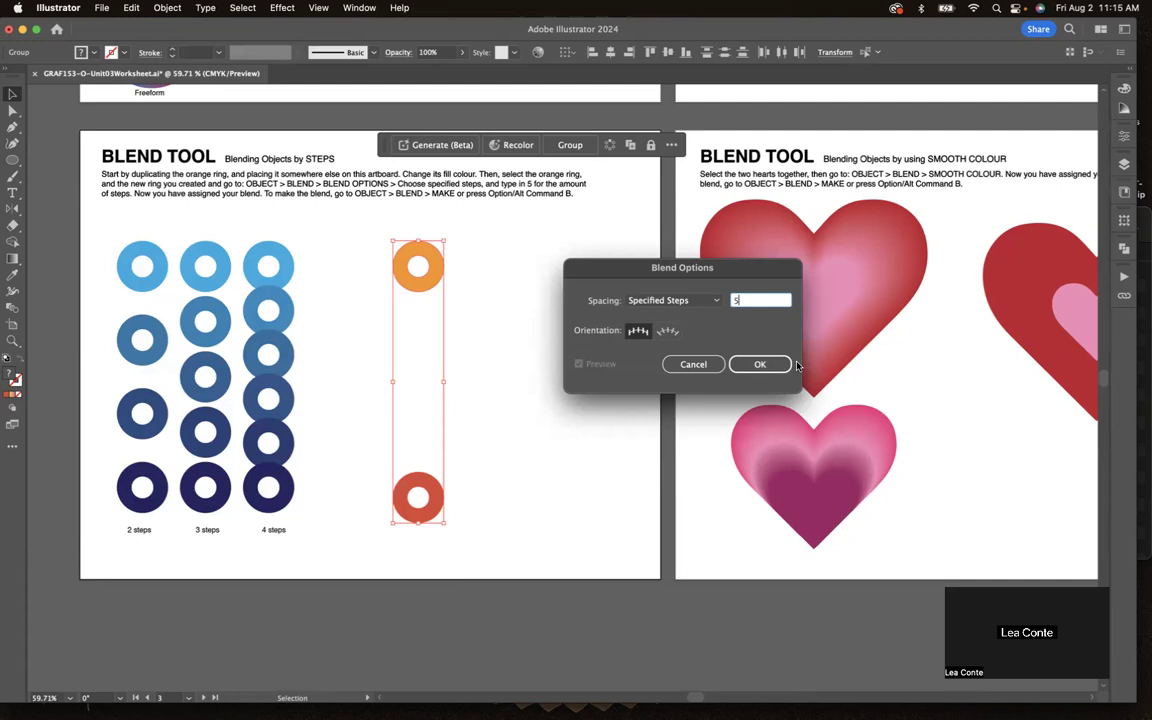
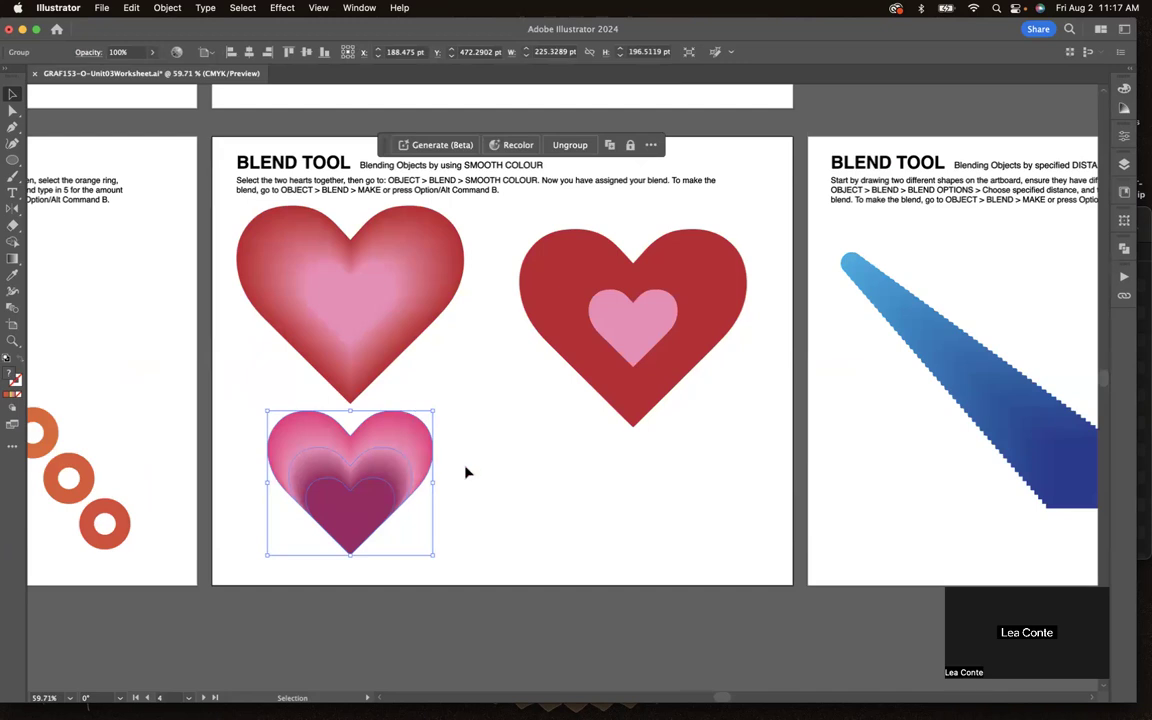
pyautogui.click(385, 278)
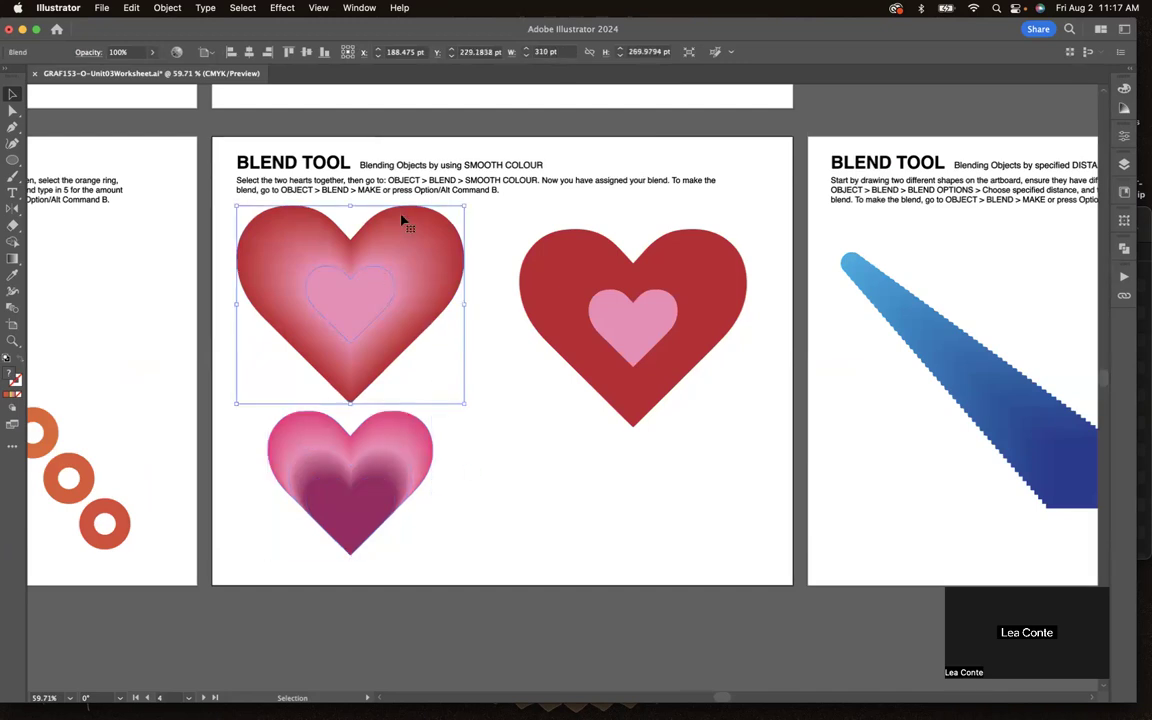
pyautogui.click(538, 317)
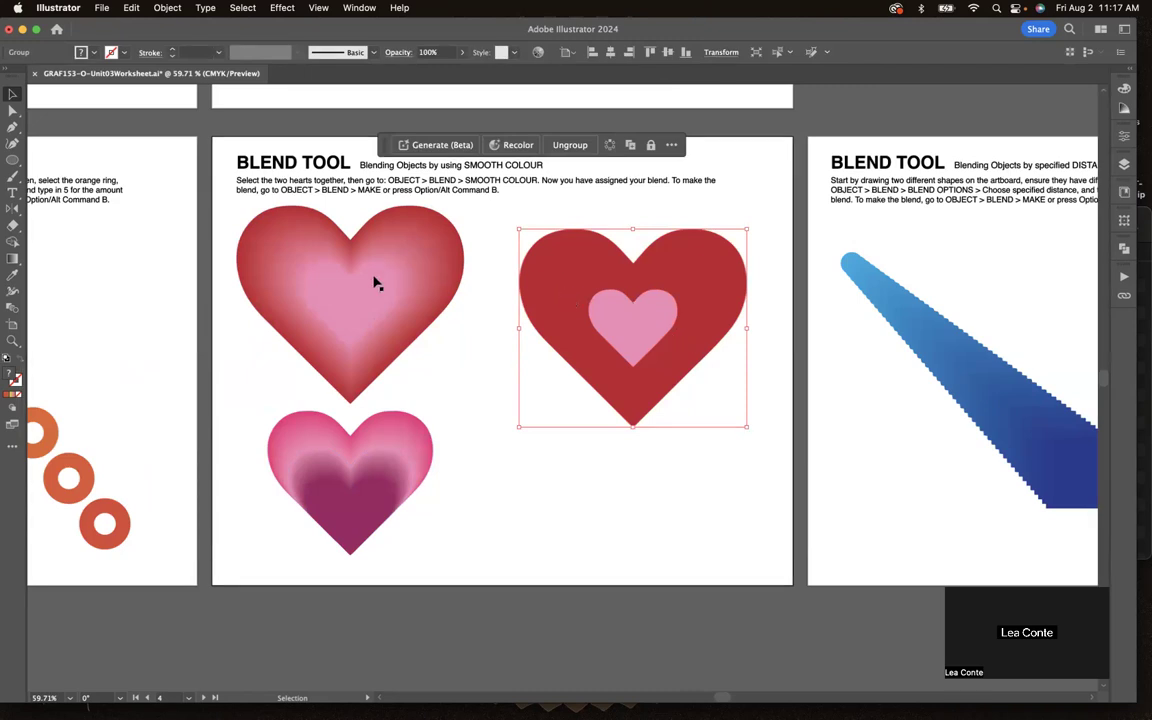
pyautogui.click(516, 525)
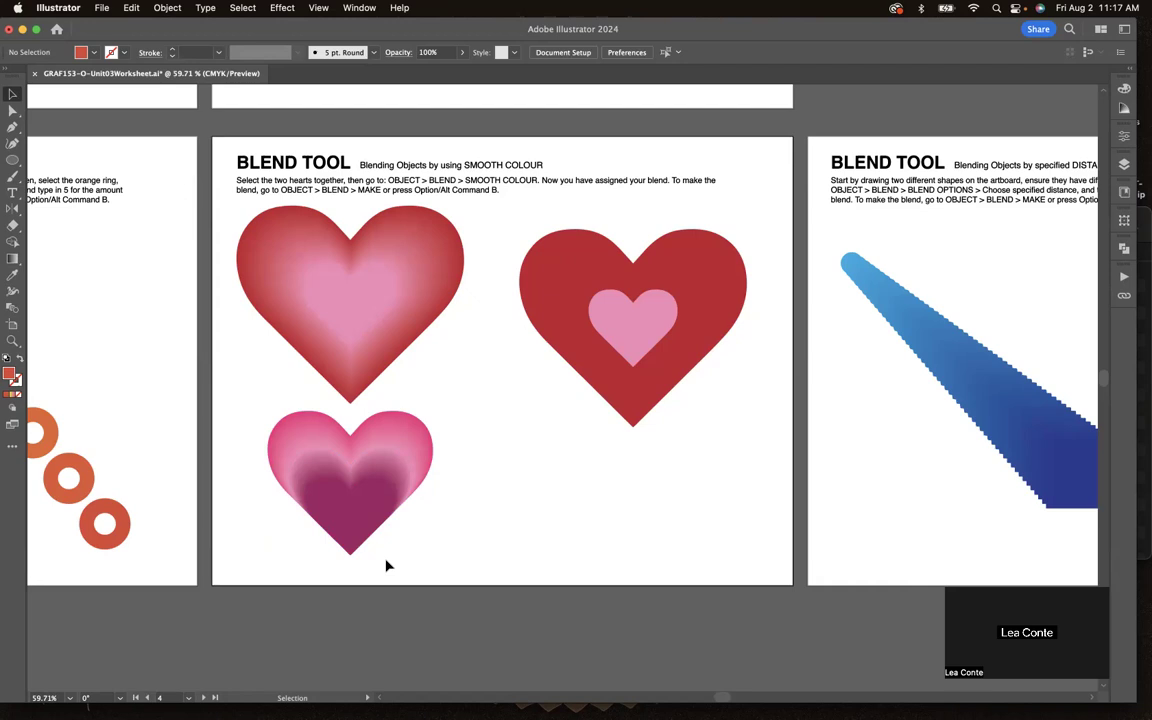
# Ungroup the solid red heart and its pink inner heart and shift both slightly towards the sample hearts.
pyautogui.hscroll(3, 624, 408)
pyautogui.scroll(1, 624, 408)
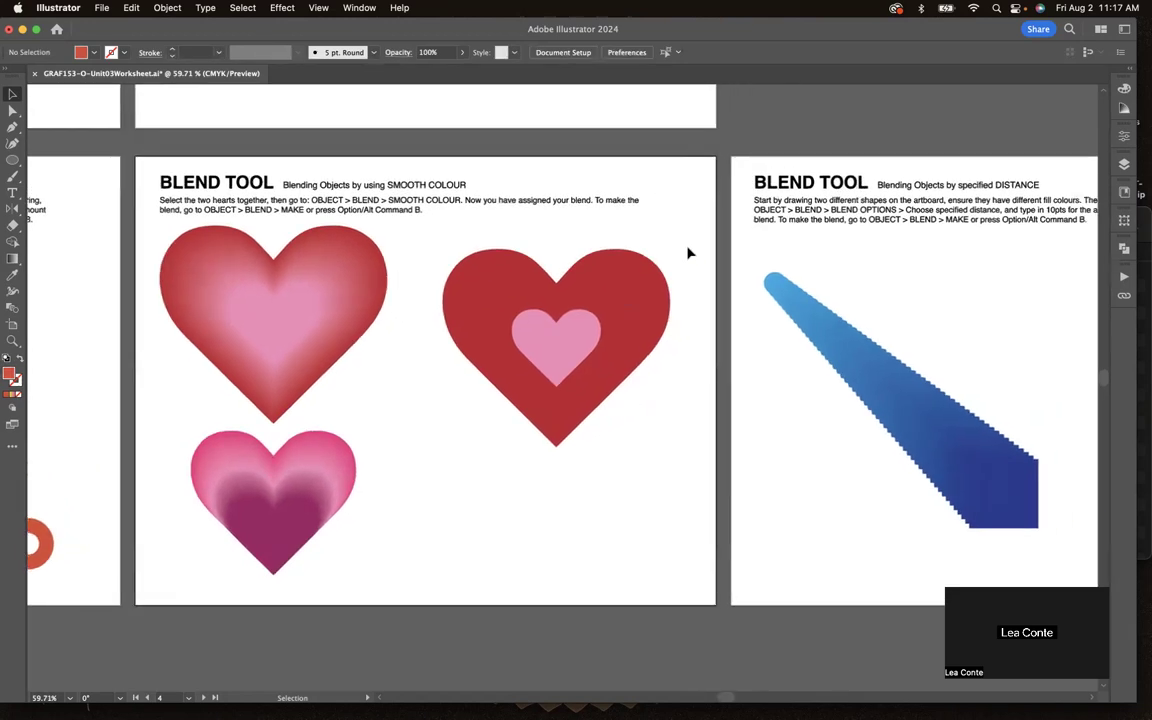
pyautogui.click(490, 428)
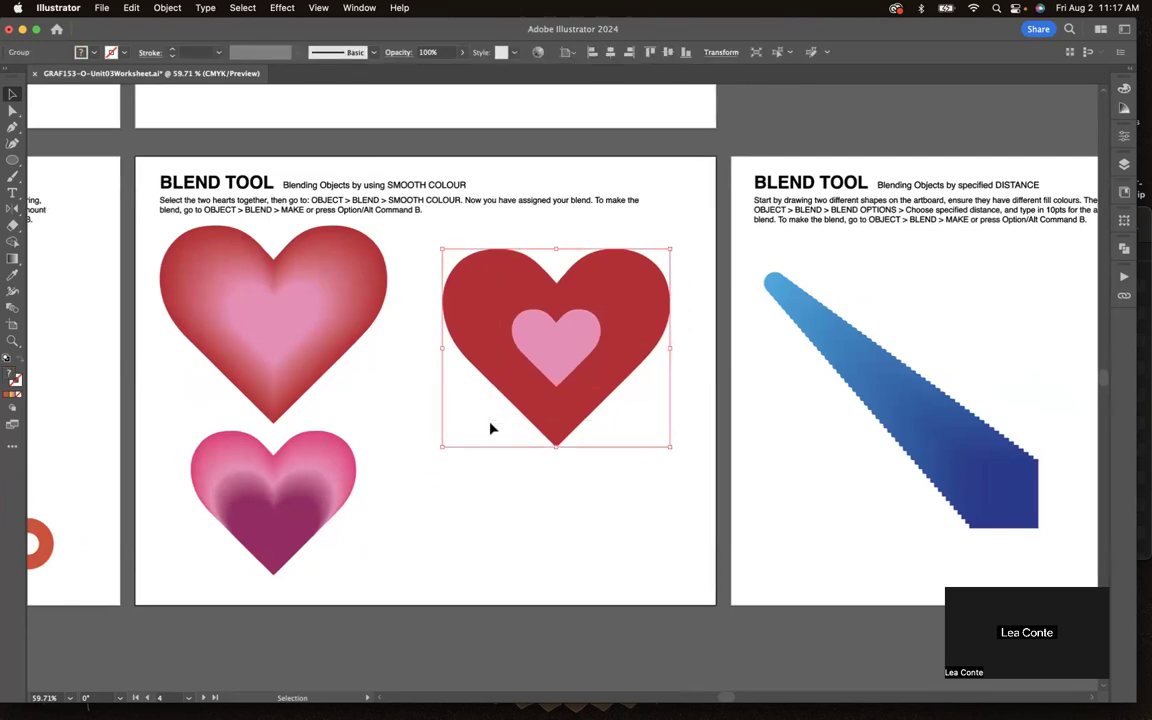
pyautogui.click(448, 250)
pyautogui.click(617, 278)
pyautogui.moveTo(617, 278)
pyautogui.mouseDown()
pyautogui.moveTo(594, 291)
pyautogui.moveTo(631, 264)
pyautogui.moveTo(595, 289)
pyautogui.moveTo(617, 296)
pyautogui.mouseUp()
pyautogui.press('shift+super+g')
pyautogui.click(596, 290)
pyautogui.press('super+z')
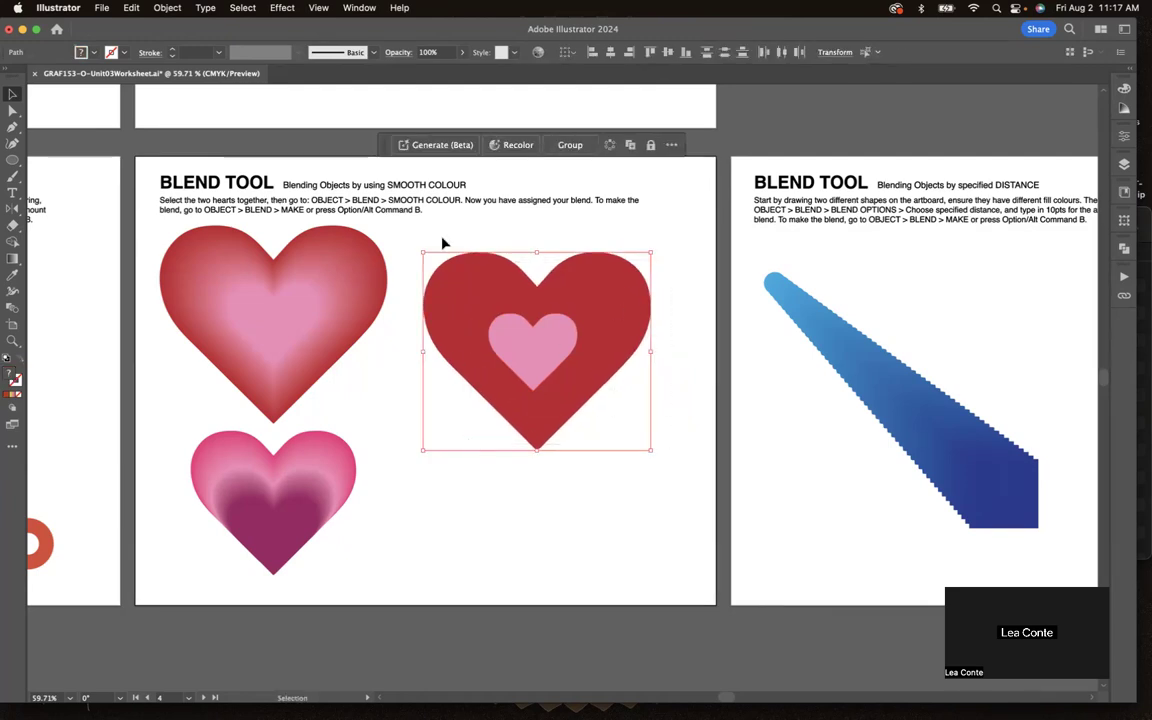
# Set the blend spacing for the selected red and pink hearts to Smooth Color.
pyautogui.click(166, 8)
pyautogui.moveTo(223, 385)
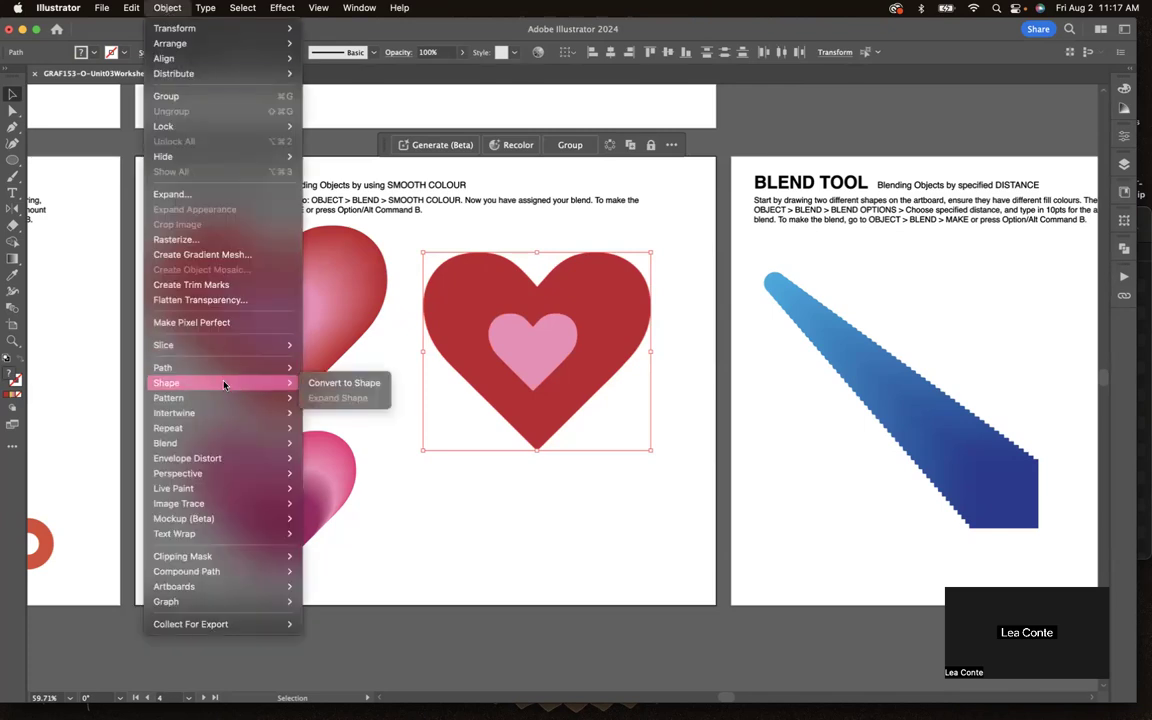
pyautogui.moveTo(225, 443)
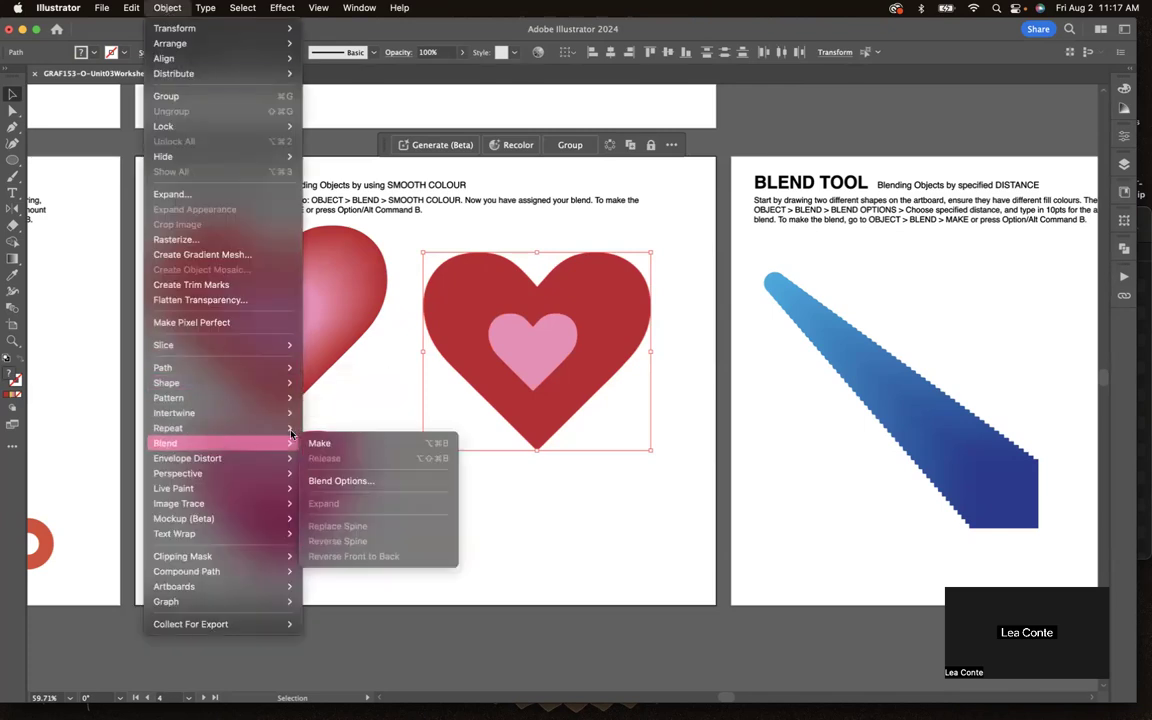
pyautogui.click(372, 483)
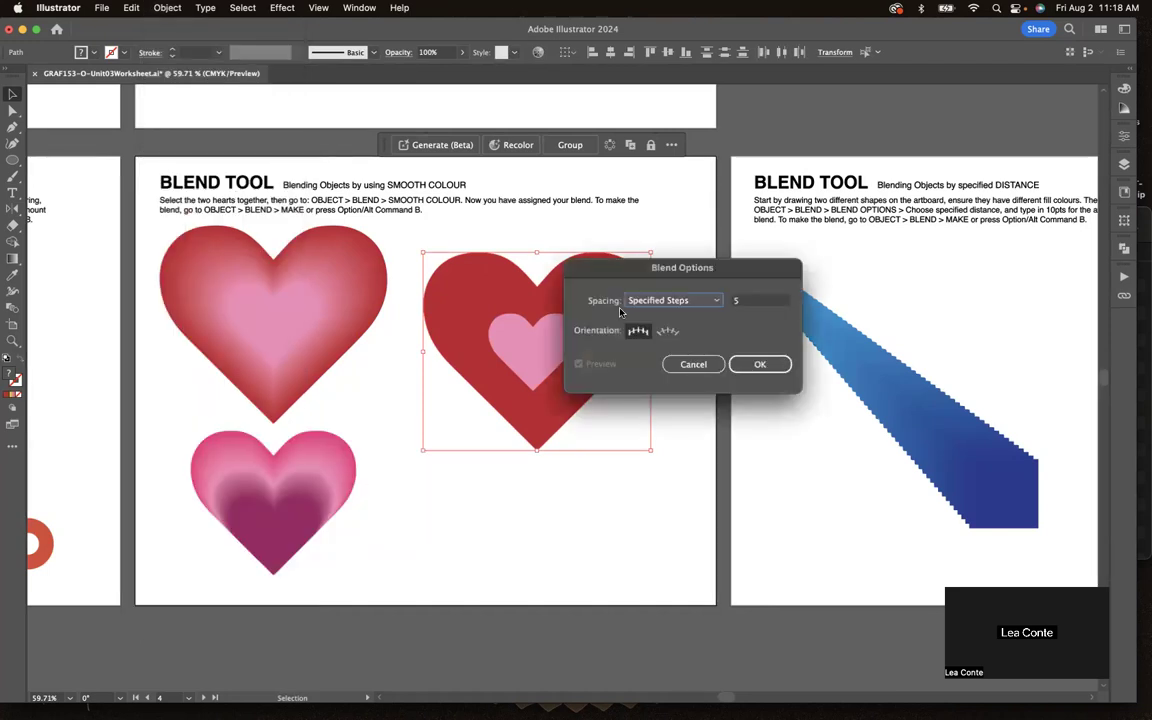
pyautogui.click(670, 300)
pyautogui.click(660, 314)
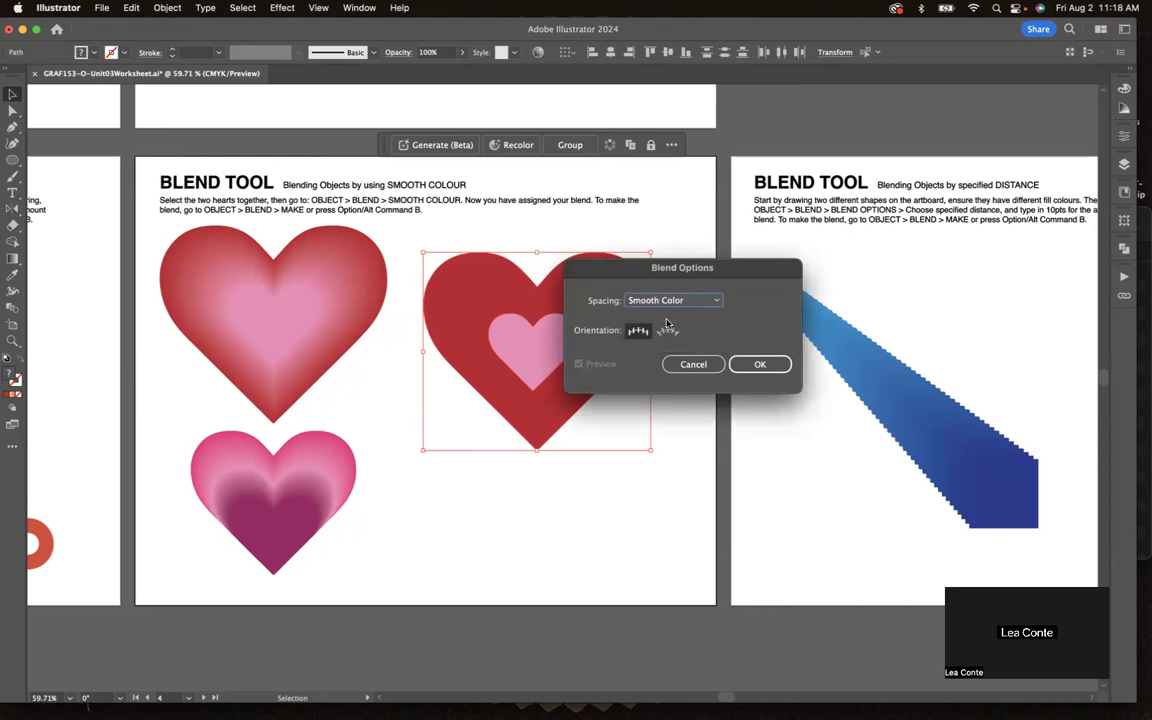
pyautogui.click(760, 364)
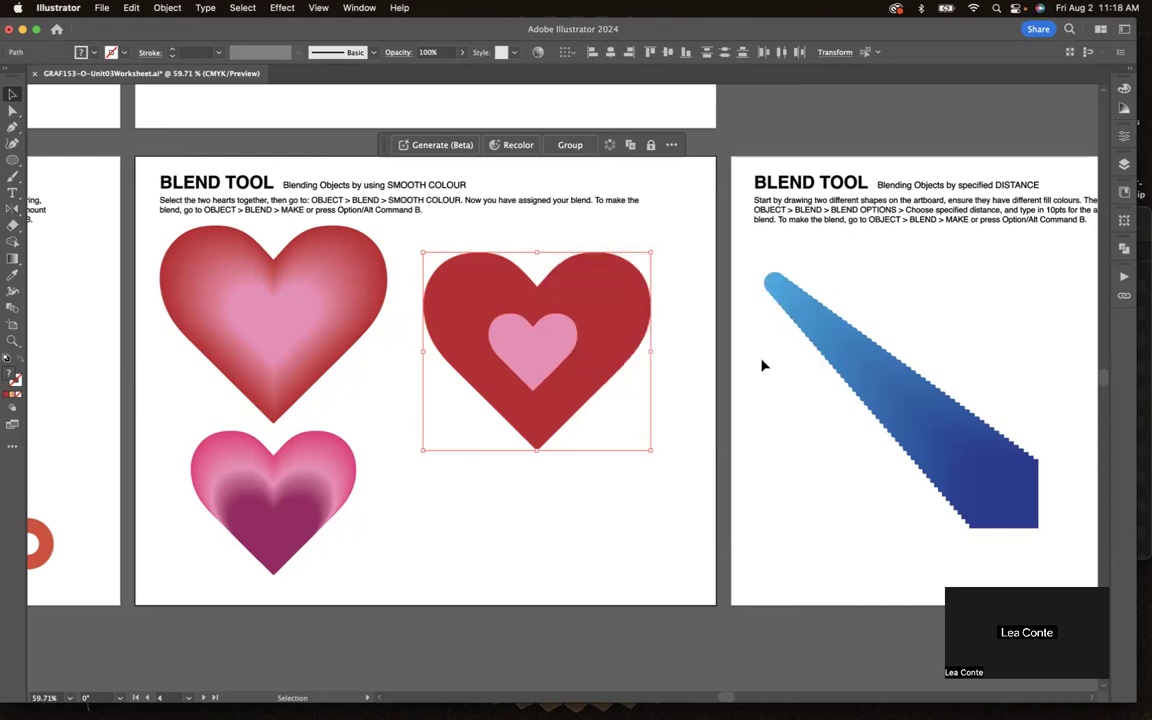
# Make the blend between the red and pink hearts and deselect the result.
pyautogui.press('a')
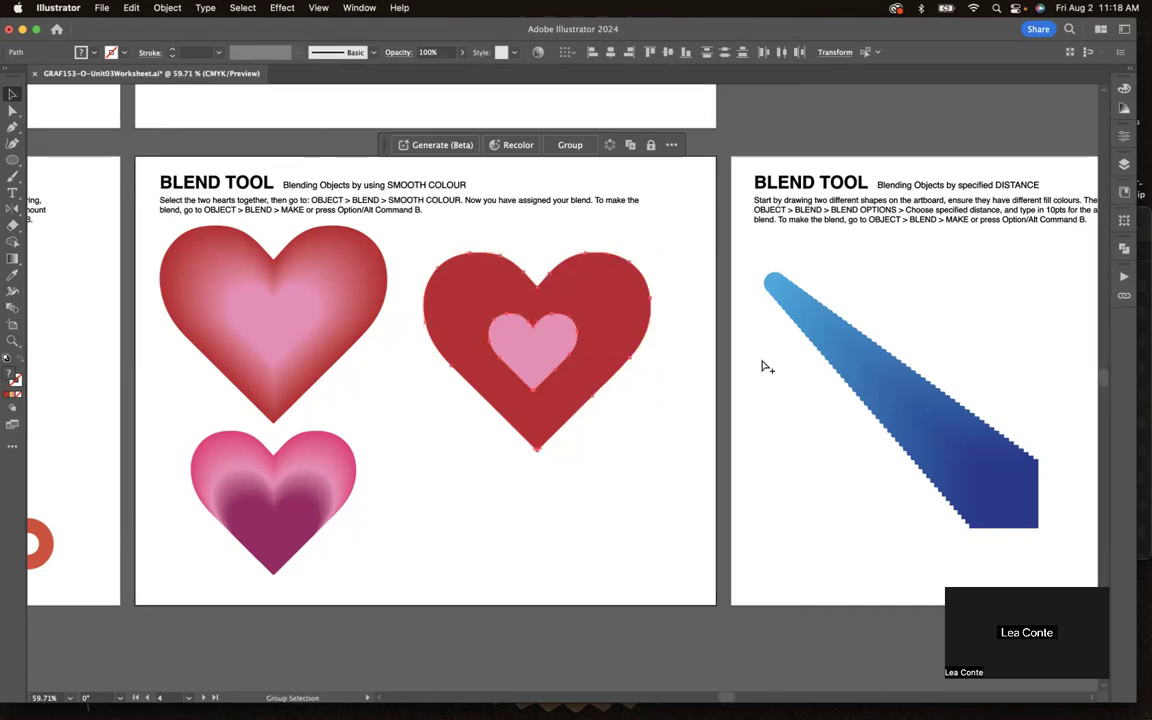
pyautogui.press('alt+super+b')
pyautogui.press('v')
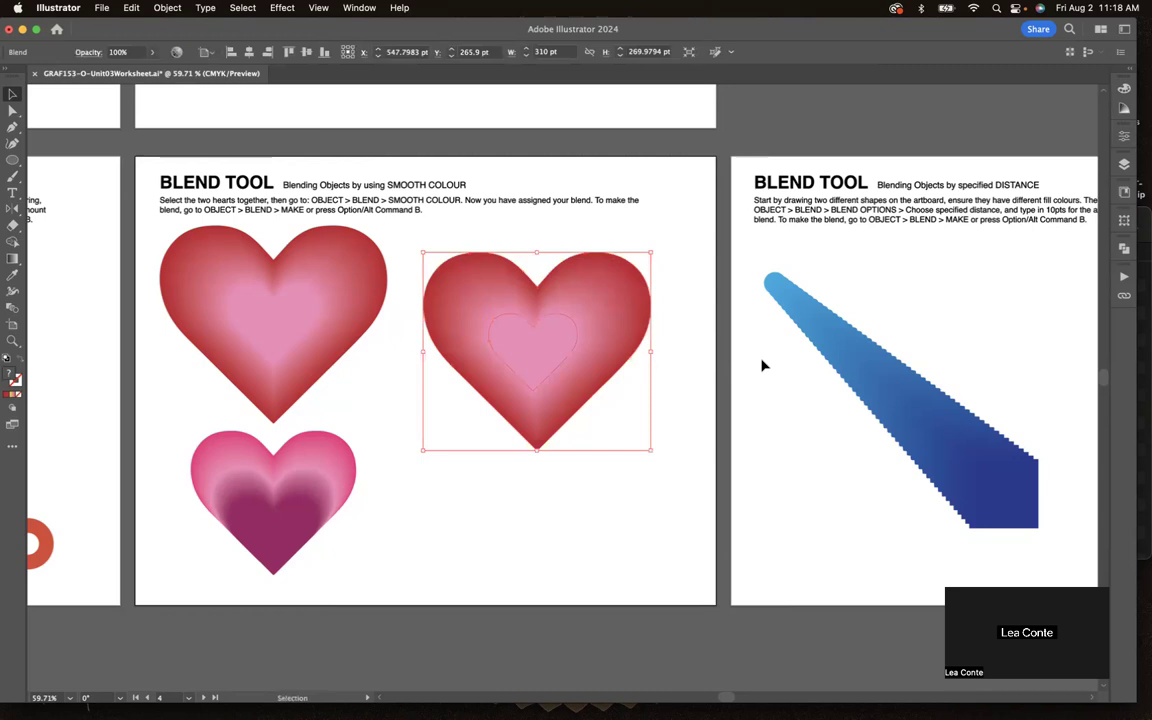
pyautogui.click(623, 541)
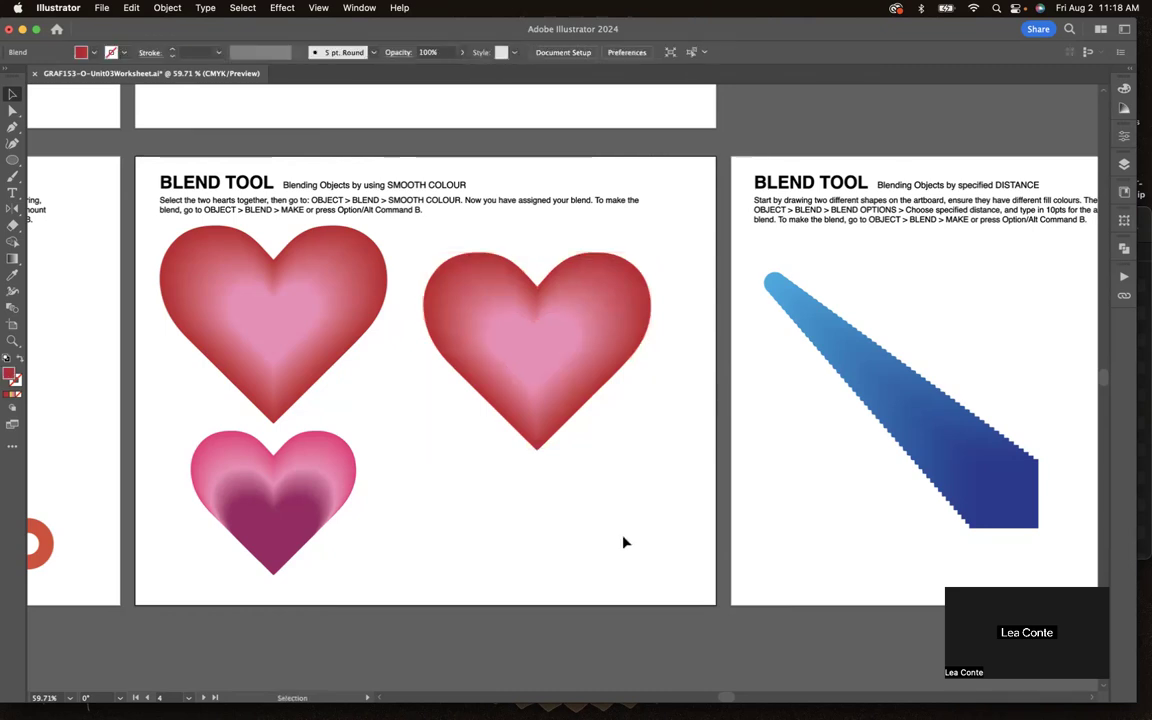
# Isolate the new heart blend and move its pink inner heart slightly down within the red heart.
pyautogui.click(548, 354)
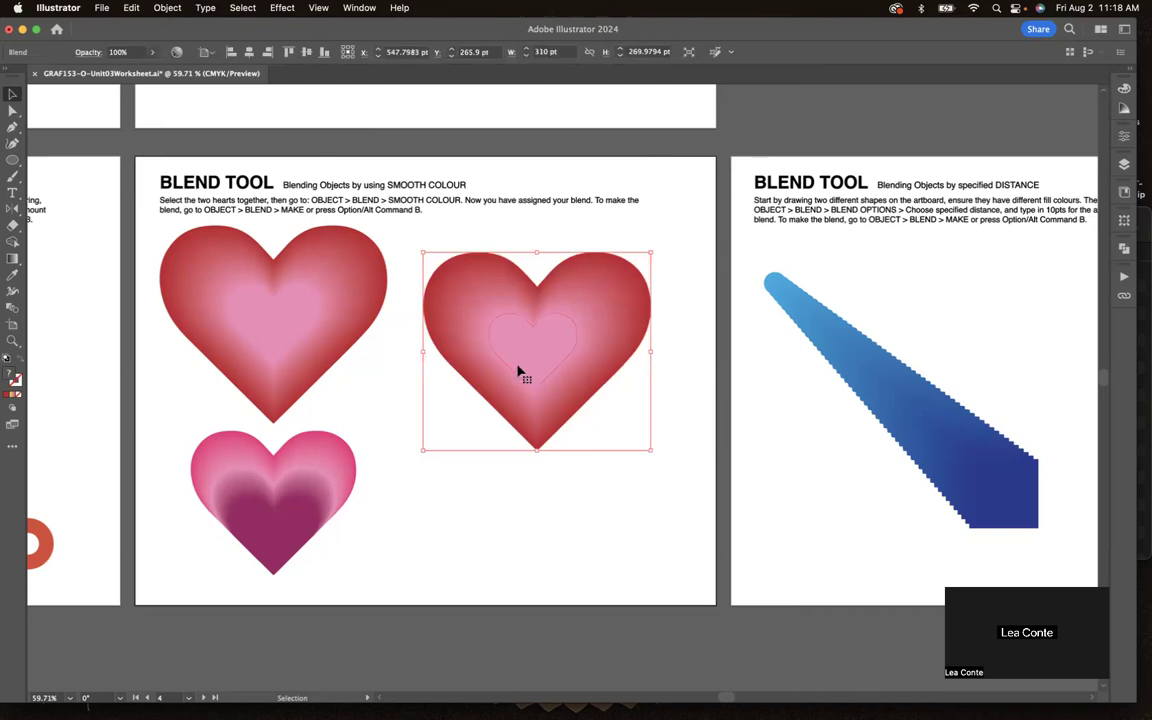
pyautogui.doubleClick(567, 340)
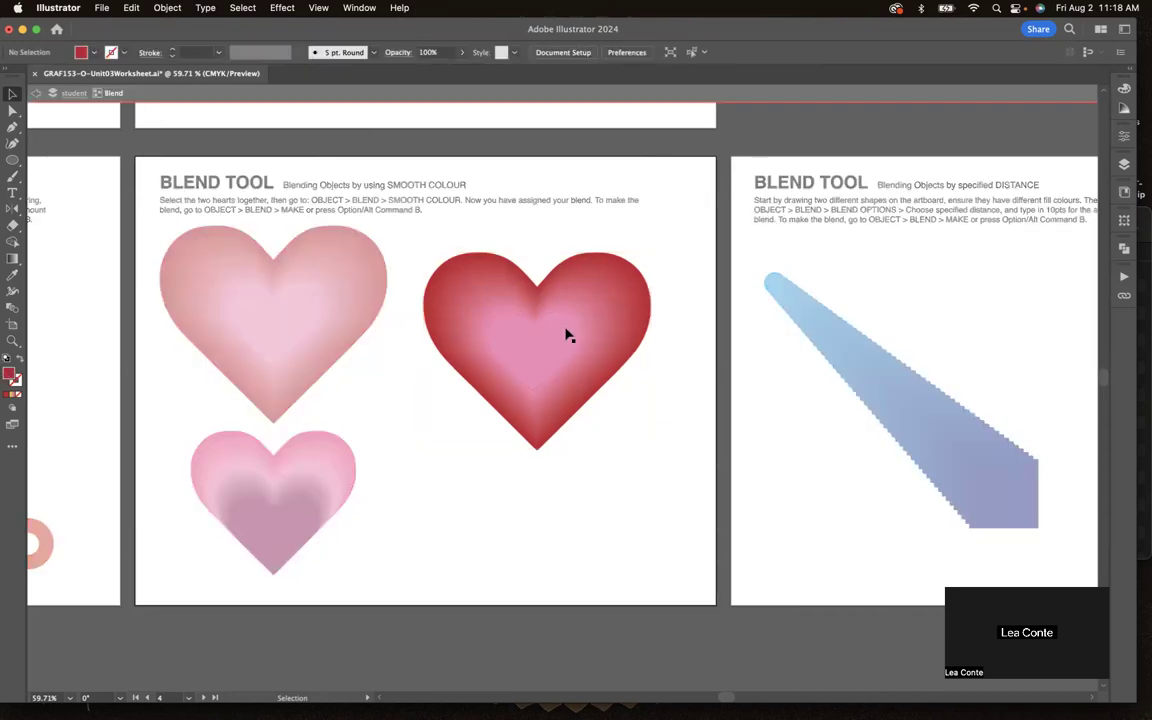
pyautogui.click(567, 334)
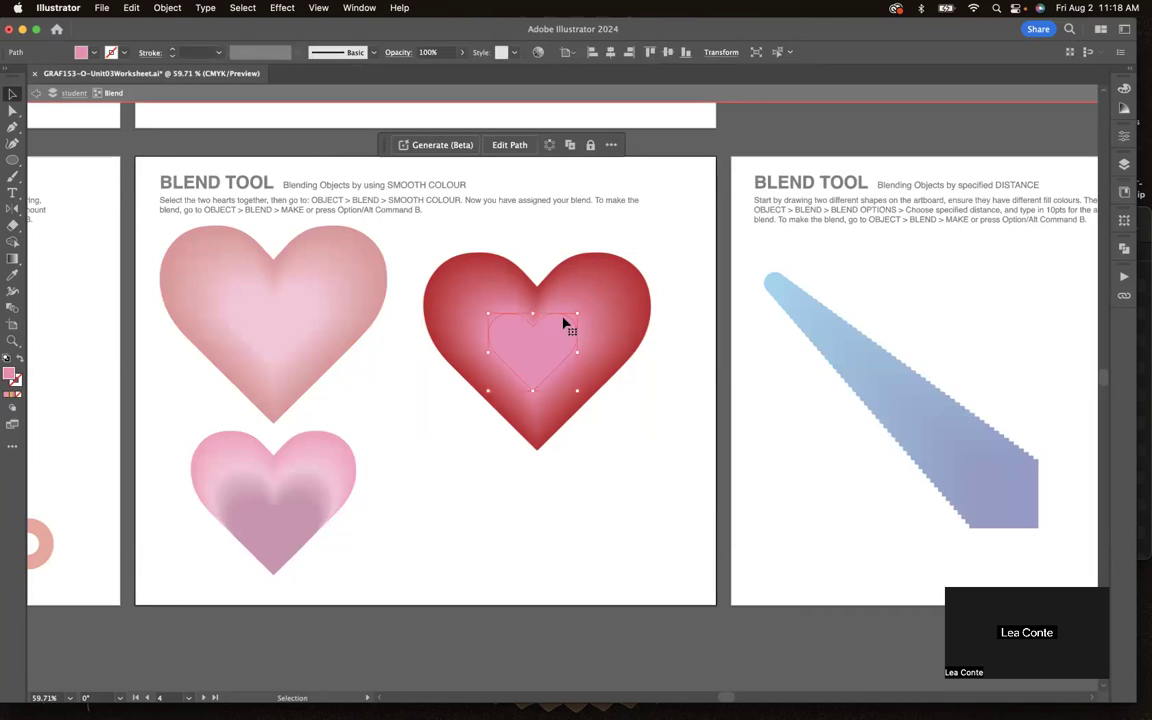
pyautogui.moveTo(553, 342)
pyautogui.mouseDown()
pyautogui.moveTo(476, 473)
pyautogui.moveTo(432, 511)
pyautogui.moveTo(784, 440)
pyautogui.moveTo(776, 515)
pyautogui.moveTo(406, 501)
pyautogui.moveTo(399, 445)
pyautogui.moveTo(510, 190)
pyautogui.moveTo(661, 381)
pyautogui.moveTo(640, 424)
pyautogui.moveTo(640, 345)
pyautogui.moveTo(592, 337)
pyautogui.moveTo(609, 350)
pyautogui.moveTo(463, 378)
pyautogui.moveTo(558, 327)
pyautogui.moveTo(571, 375)
pyautogui.moveTo(612, 329)
pyautogui.moveTo(553, 357)
pyautogui.moveTo(563, 364)
pyautogui.moveTo(560, 347)
pyautogui.moveTo(630, 391)
pyautogui.moveTo(557, 353)
pyautogui.mouseUp()
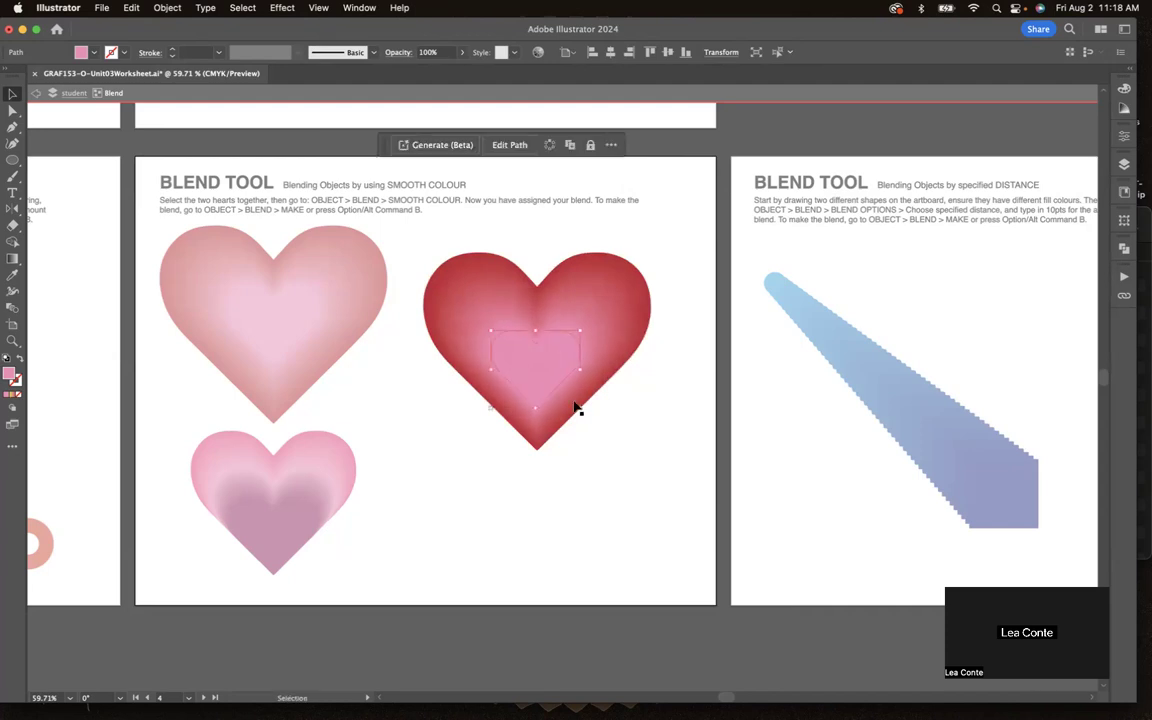
# Deselect the inner pink heart and leave the heart blend's isolation mode.
pyautogui.click(629, 500)
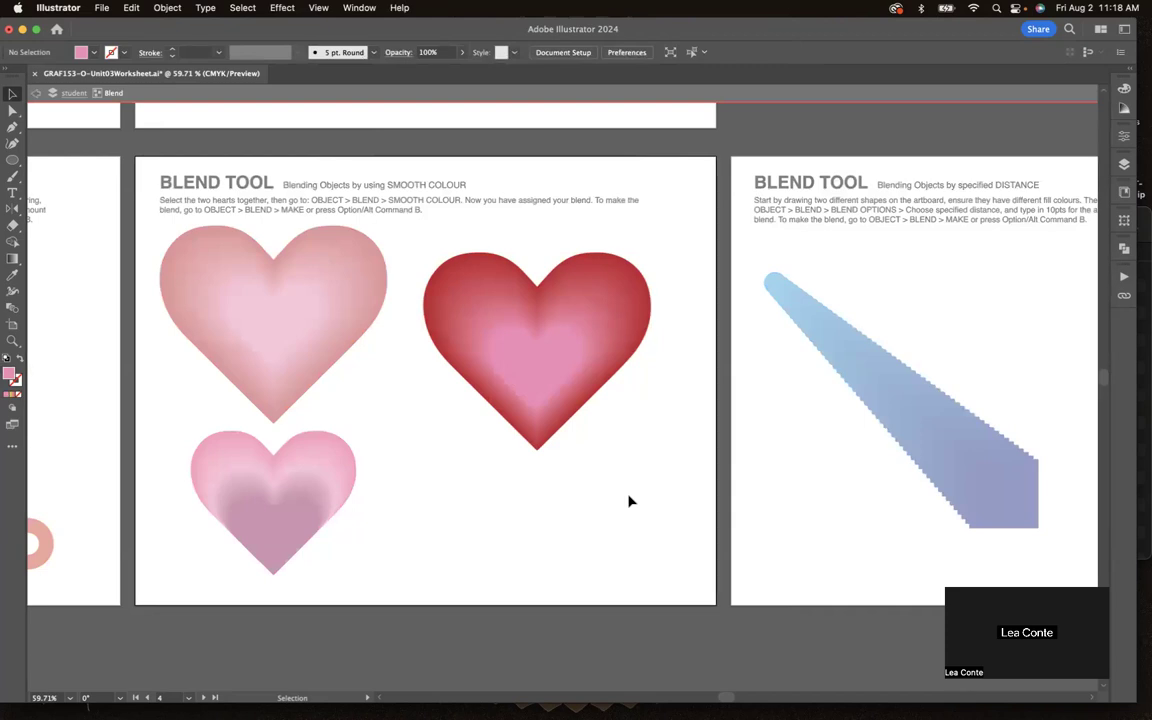
pyautogui.doubleClick(629, 500)
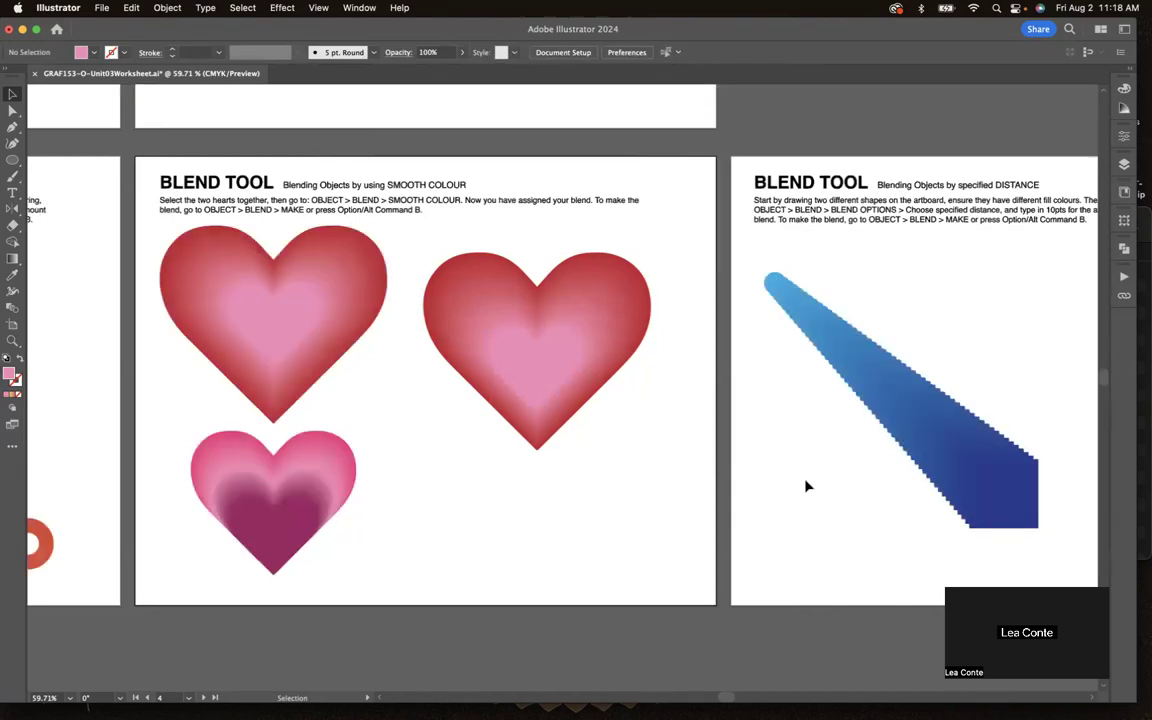
# On the specified DISTANCE artboard, draw a small circle above the blend sample and a square about 132 pt wide near the lower-right corner.
pyautogui.hscroll(5, 833, 470)
pyautogui.hscroll(10, 833, 470)
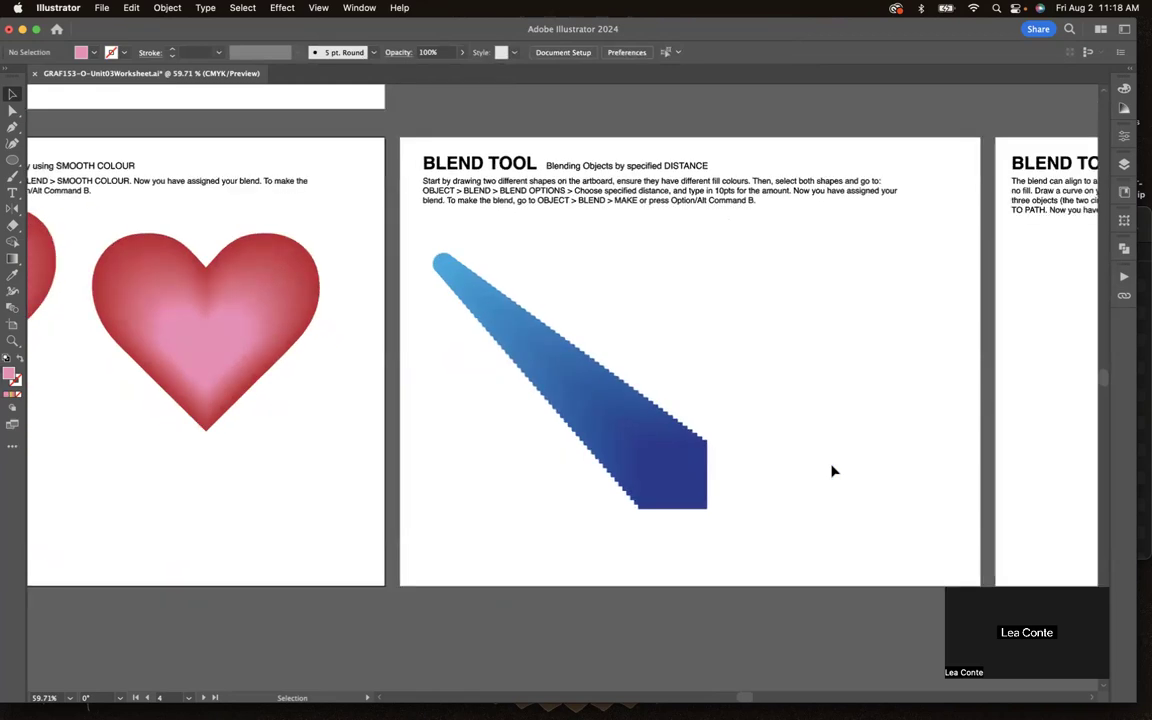
pyautogui.scroll(1, 833, 470)
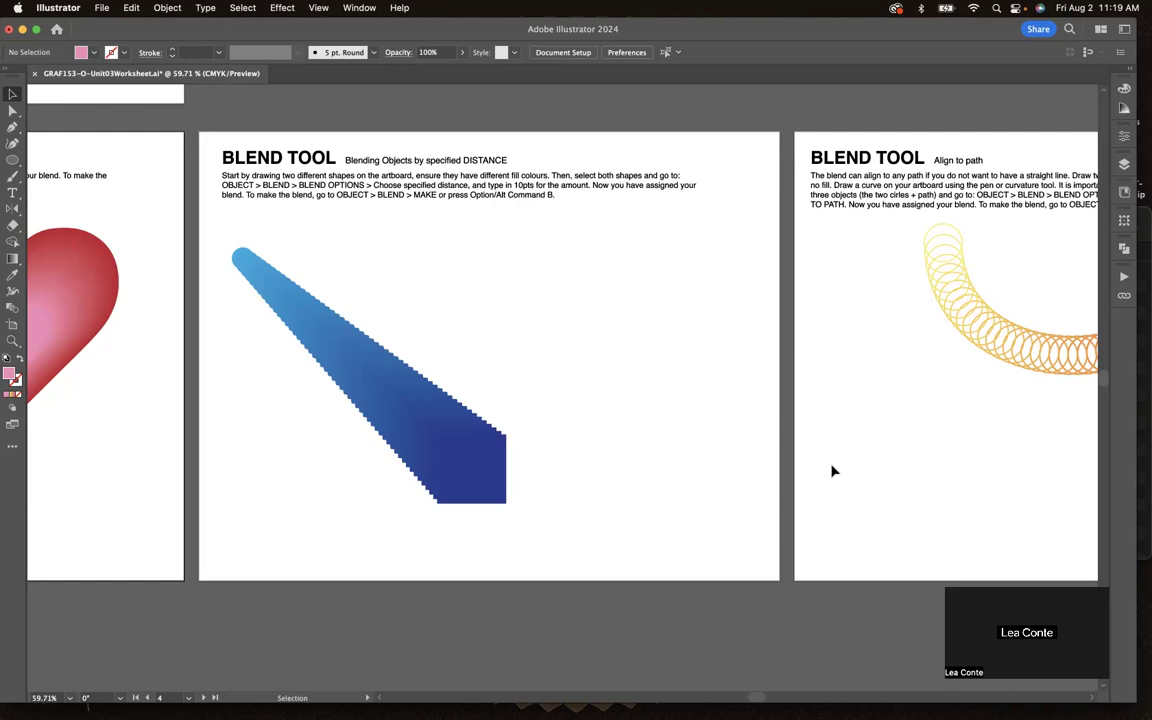
pyautogui.press('l')
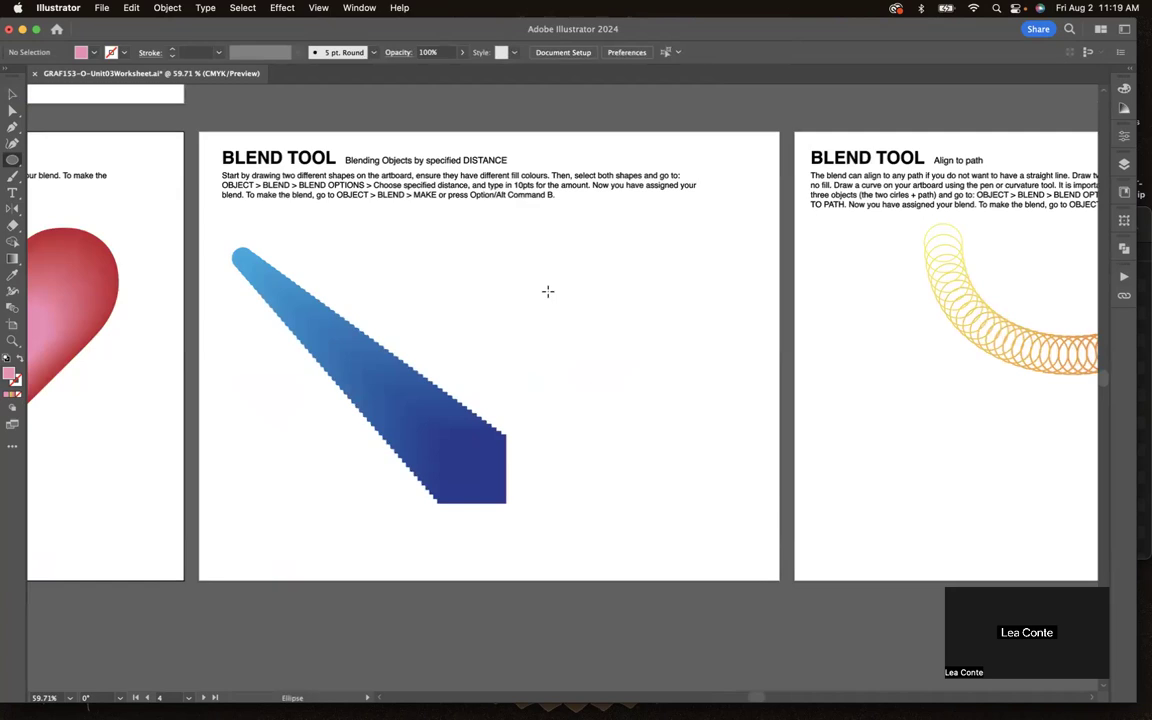
pyautogui.moveTo(505, 223); pyautogui.dragTo(545, 265)
pyautogui.press('m')
pyautogui.moveTo(671, 460); pyautogui.dragTo(766, 553)
pyautogui.press('v')
pyautogui.click(710, 432)
# Change the new square's fill to a medium green and deselect it.
pyautogui.click(703, 514)
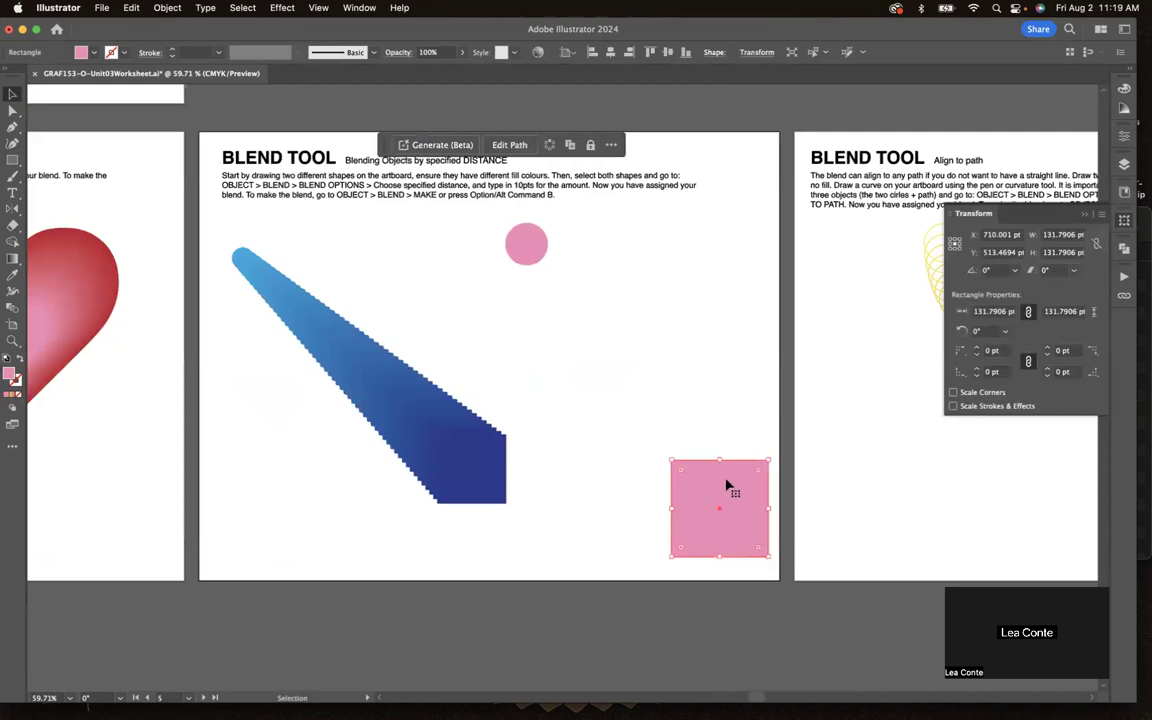
pyautogui.doubleClick(700, 505)
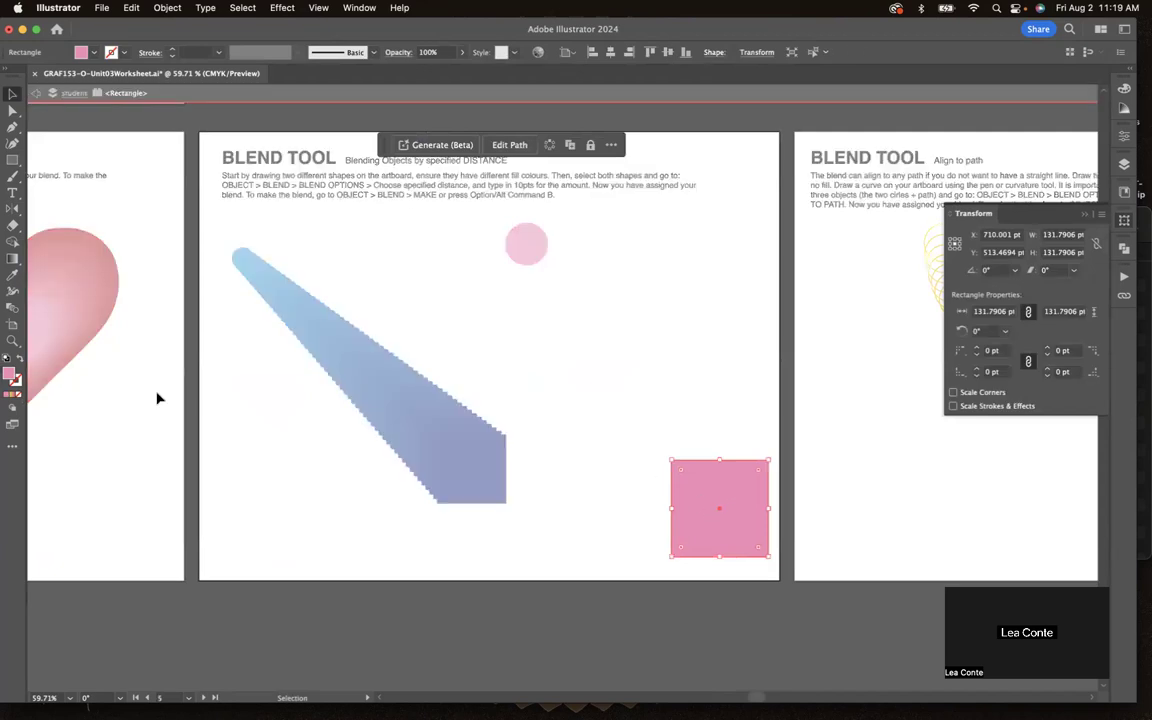
pyautogui.press('Escape')
pyautogui.doubleClick(10, 376)
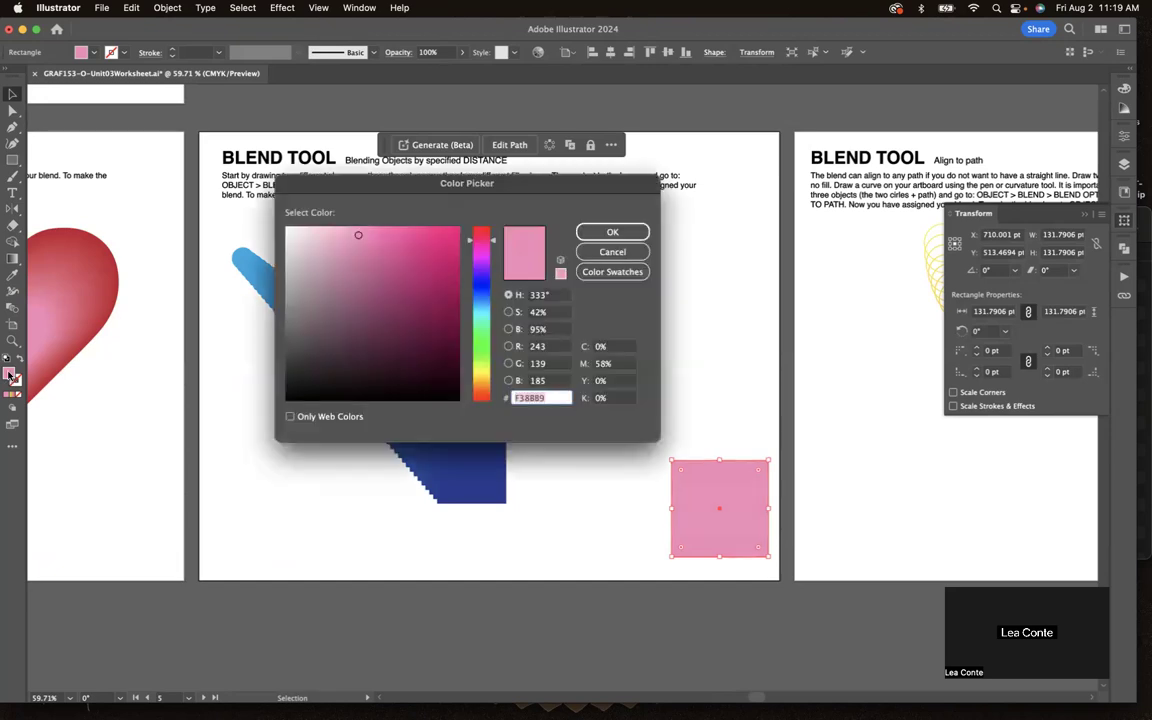
pyautogui.click(478, 346)
pyautogui.click(436, 244)
pyautogui.click(644, 233)
pyautogui.click(672, 251)
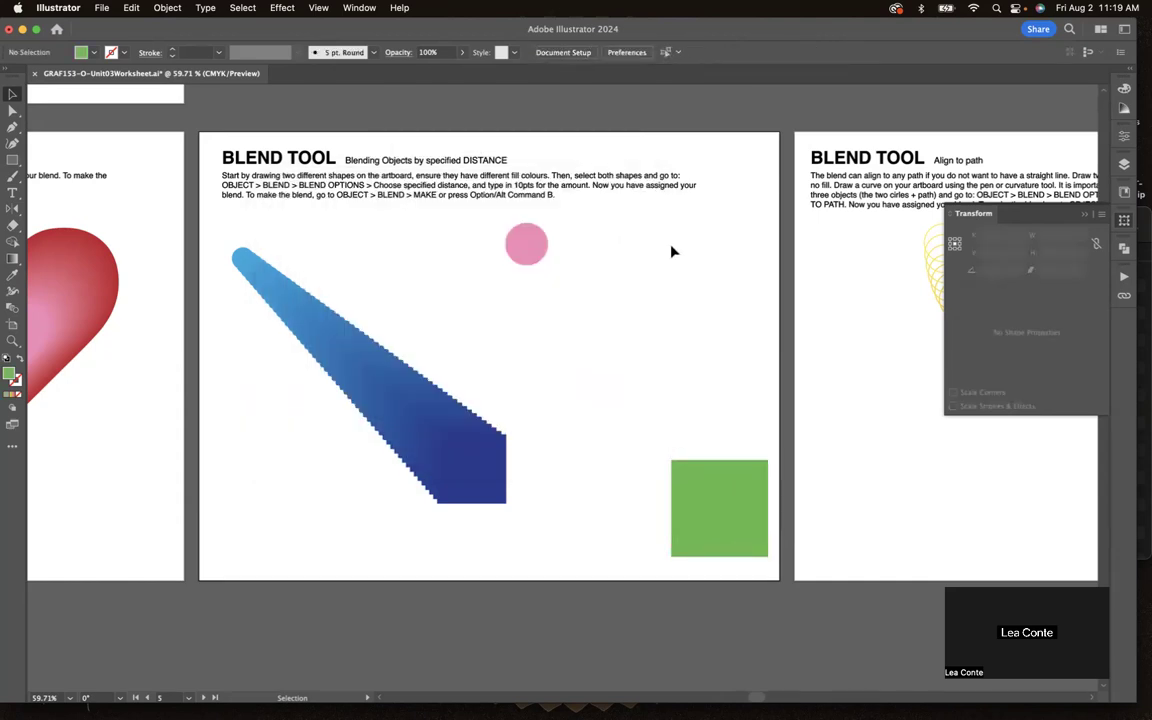
# Scale the pink circle down to about 45 pt across and shift the blue sample blend slightly down and away from the new shapes.
pyautogui.click(538, 246)
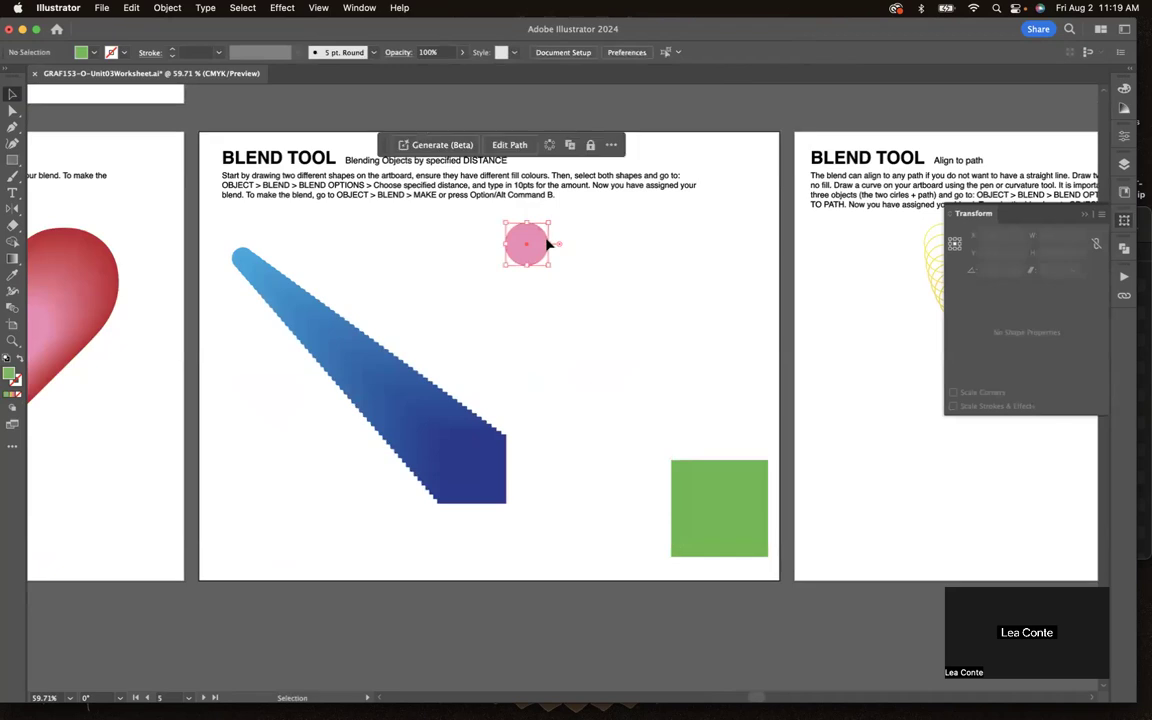
pyautogui.moveTo(547, 264); pyautogui.dragTo(541, 259)
pyautogui.click(714, 472)
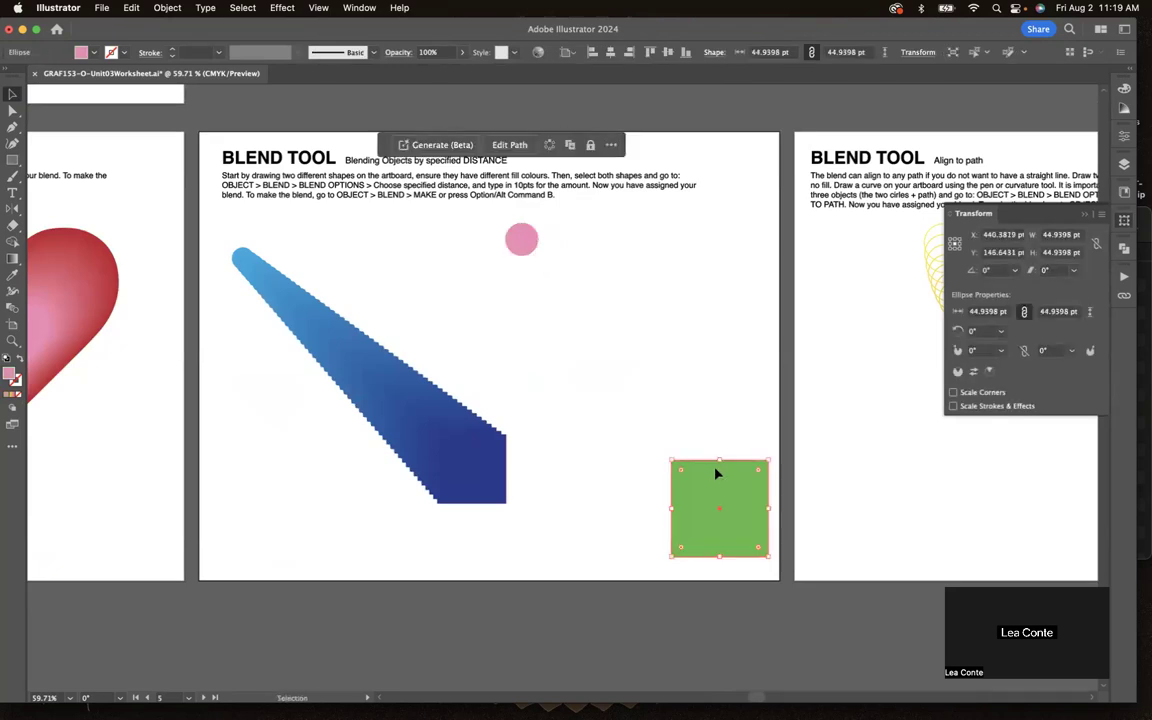
pyautogui.moveTo(461, 468); pyautogui.dragTo(448, 483)
pyautogui.click(532, 260)
# Select the pink circle and green square together and set their blend spacing to Specified Distance of 10 pt.
pyautogui.click(522, 240)
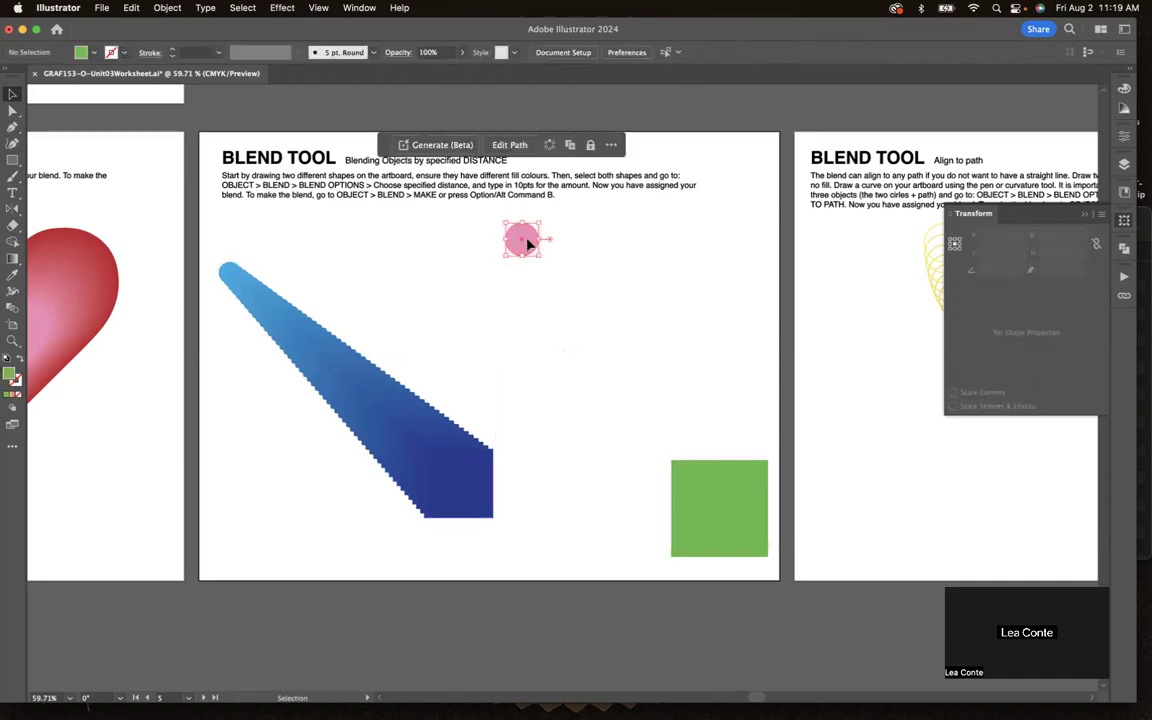
pyautogui.keyDown('shift'); pyautogui.click(730, 508); pyautogui.keyUp('shift')
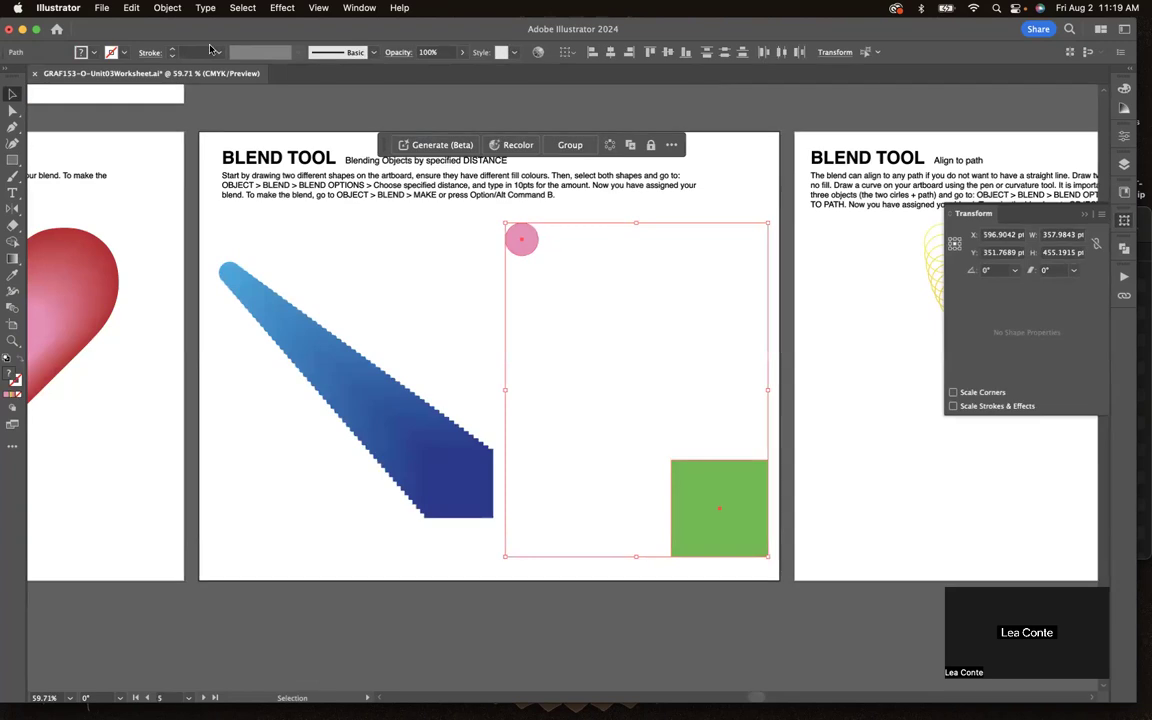
pyautogui.click(160, 8)
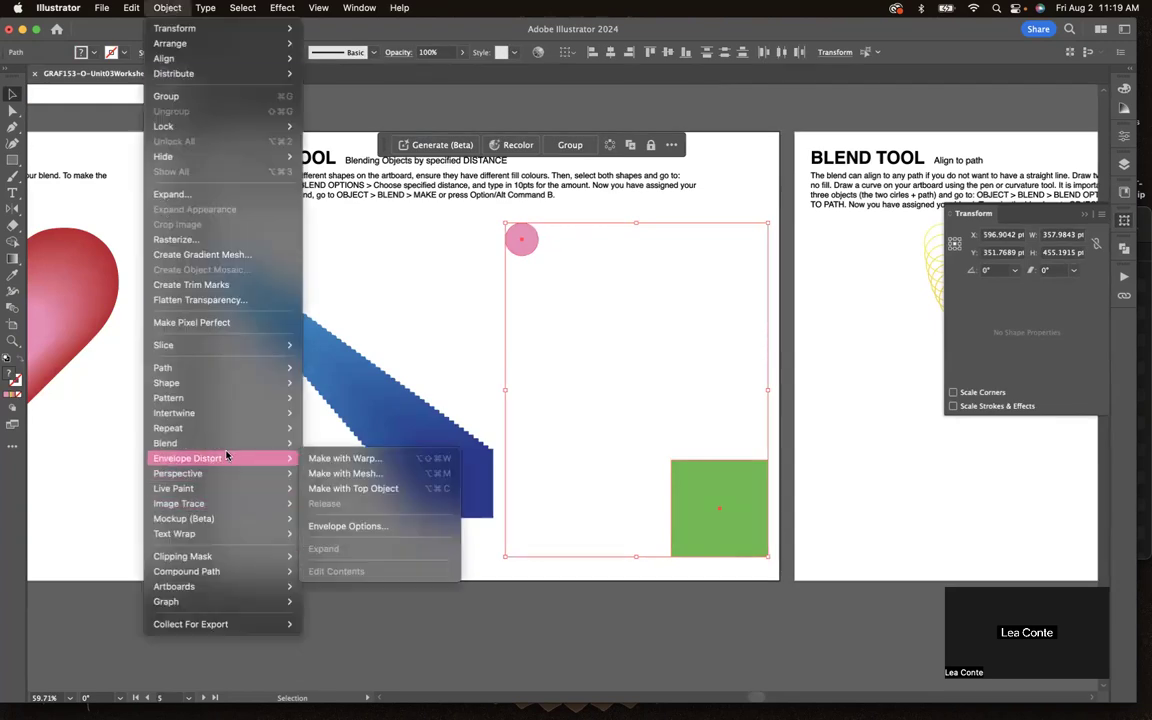
pyautogui.moveTo(226, 443)
pyautogui.click(328, 481)
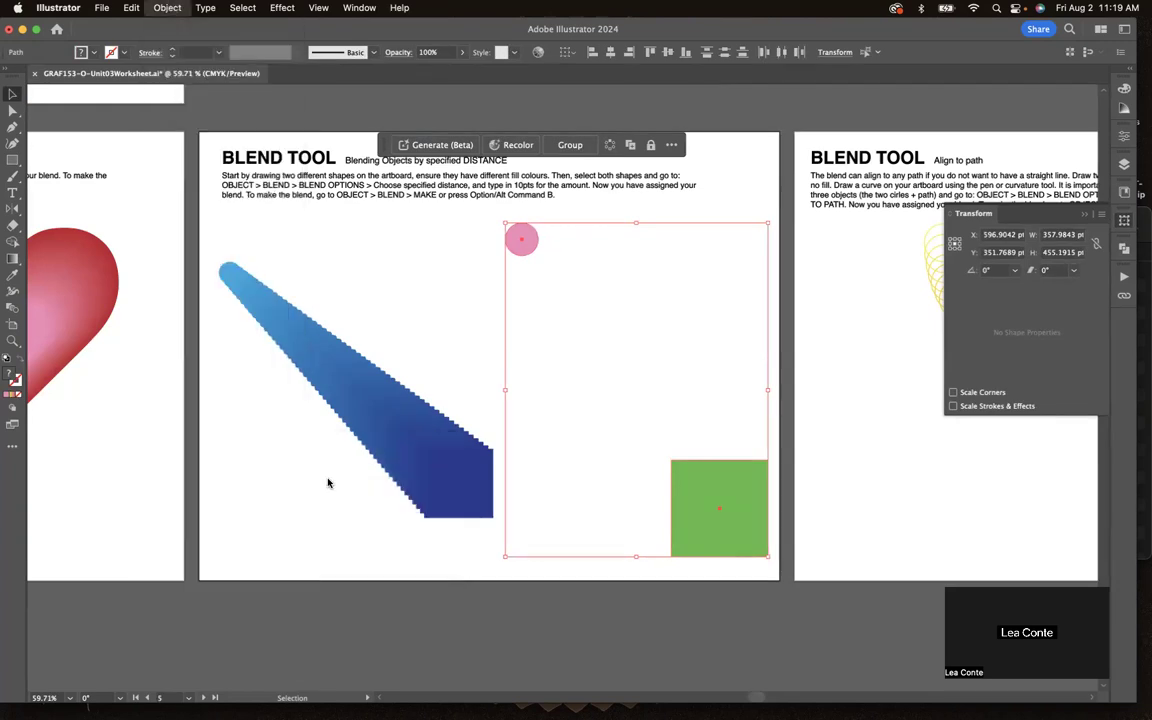
pyautogui.click(673, 300)
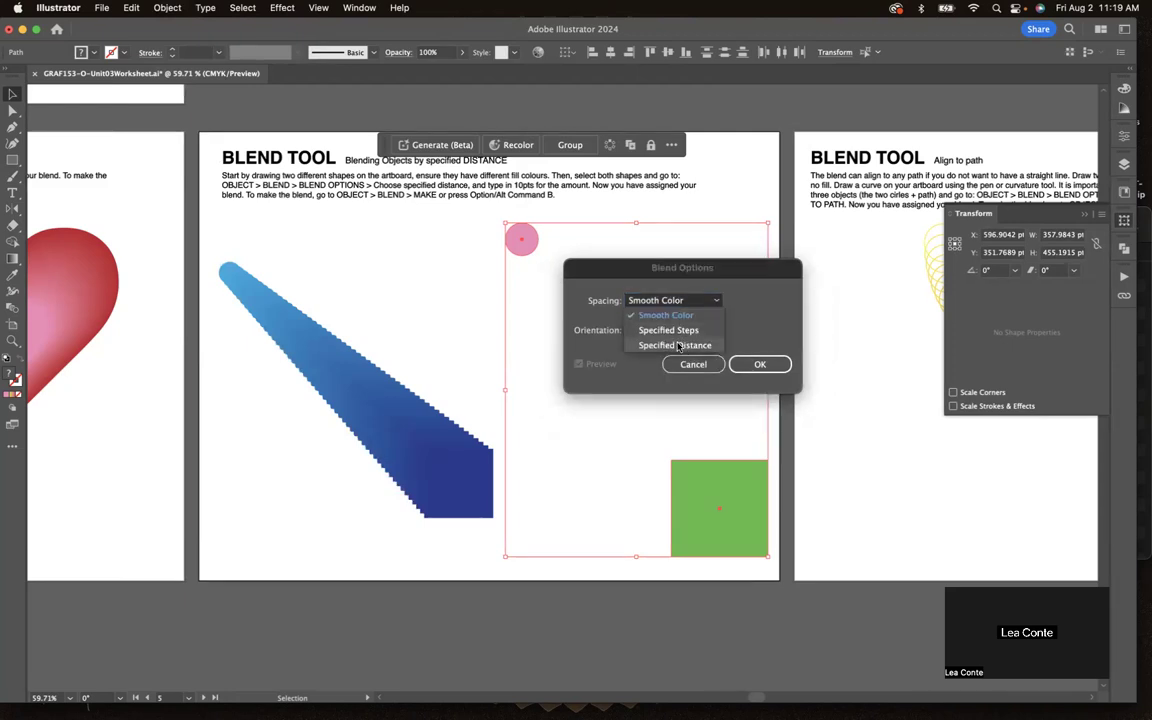
pyautogui.click(676, 345)
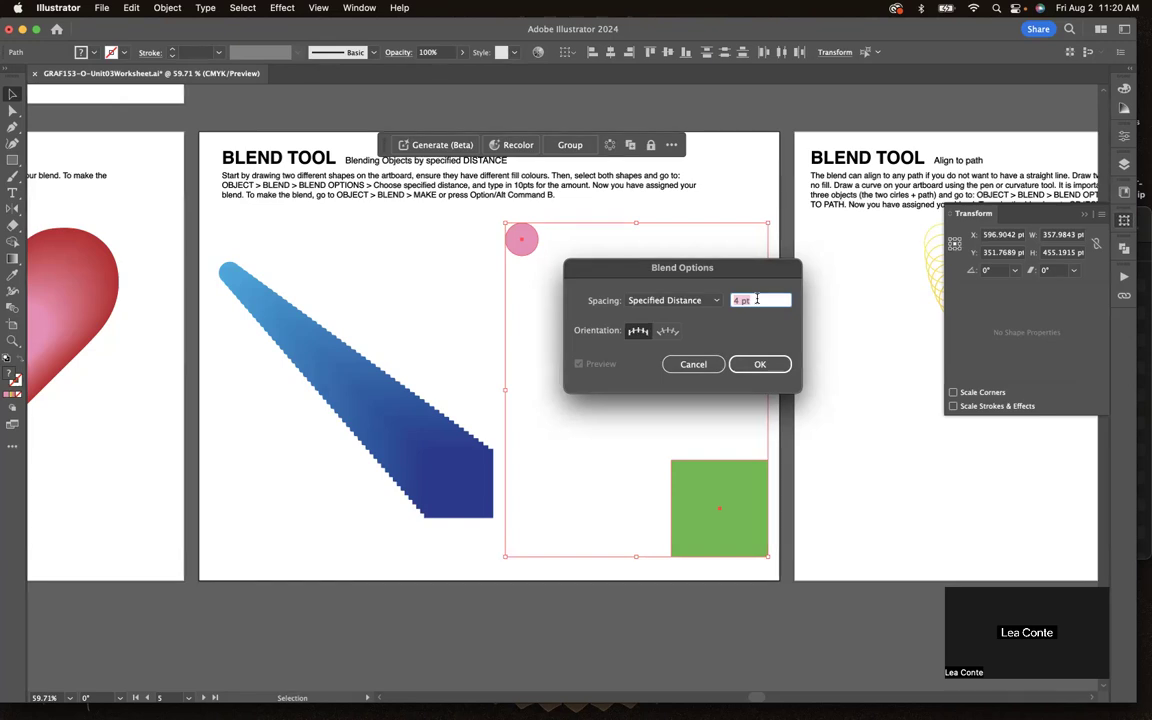
pyautogui.write('10 PT')
pyautogui.press('BackSpace')
pyautogui.press('BackSpace')
pyautogui.press('BackSpace')
pyautogui.write('pt')
pyautogui.click(758, 364)
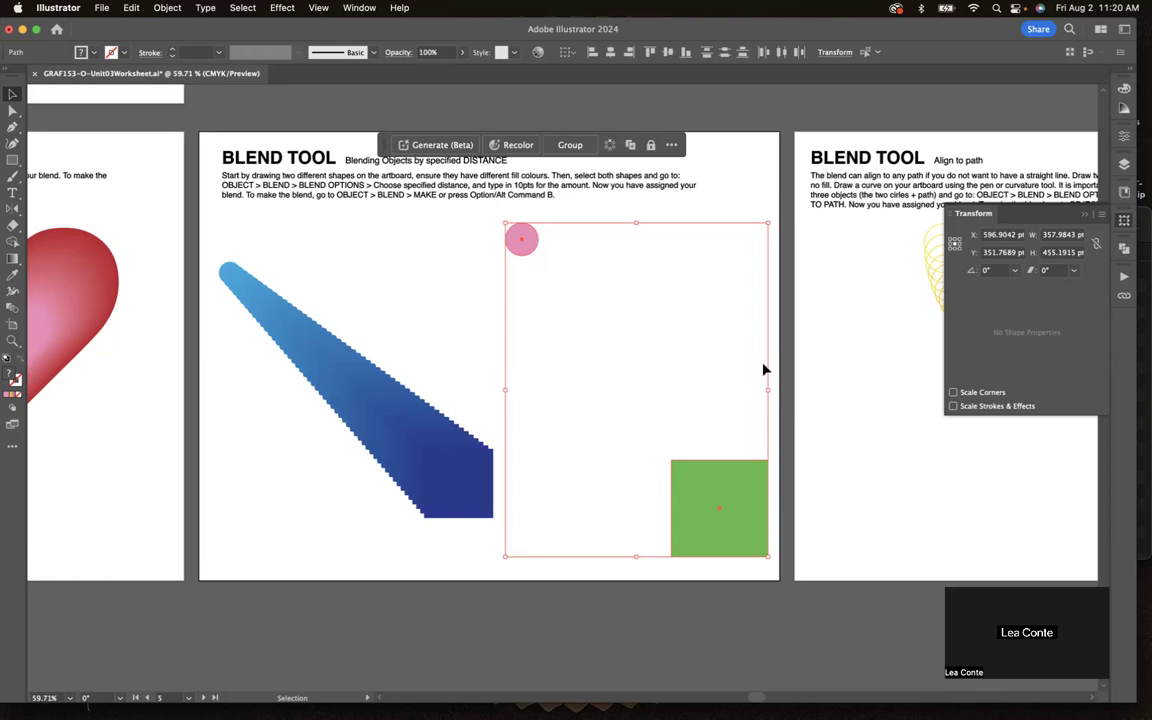
# Make the blend between the pink circle and the green square and deselect the result.
pyautogui.press('a')
pyautogui.press('alt+super+b')
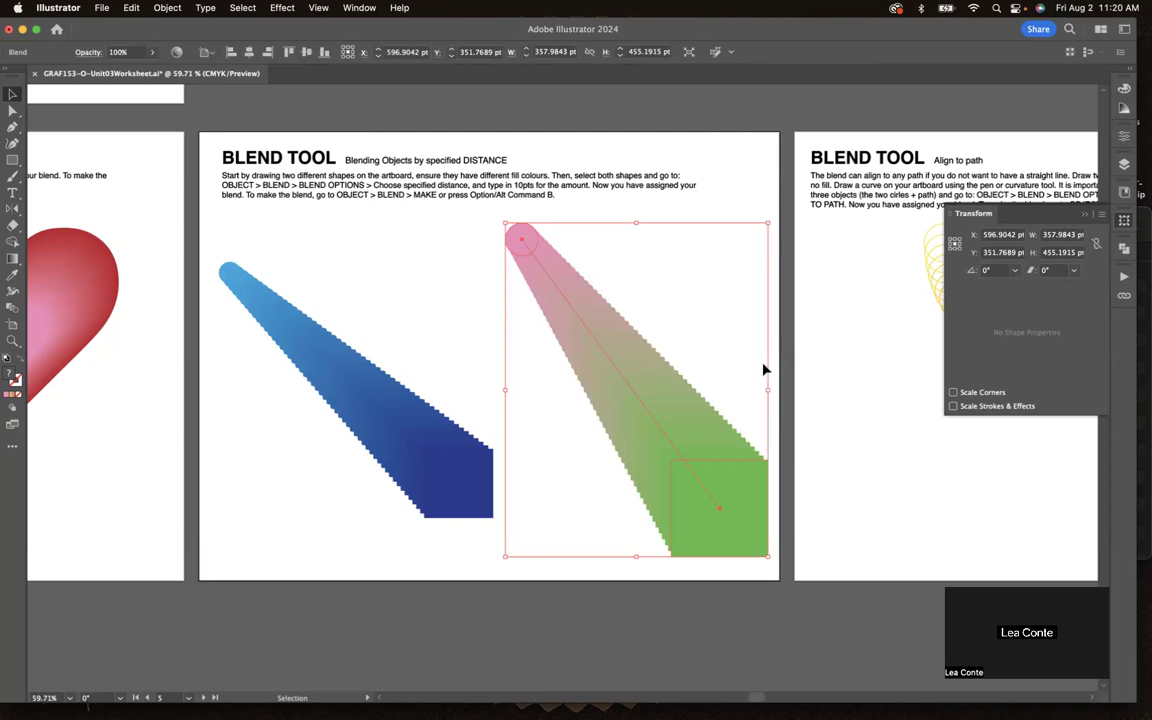
pyautogui.click(808, 395)
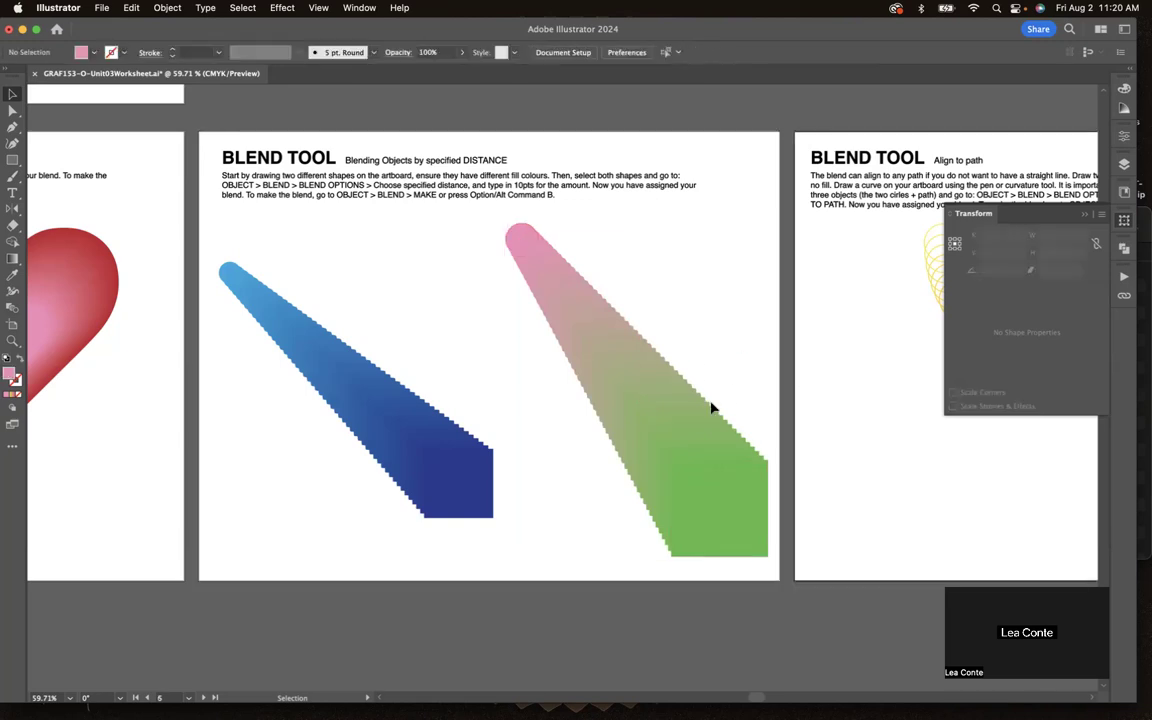
# Isolate the pink-to-green blend and move its green square slightly inward, to about X 698 pt and Y 509 pt.
pyautogui.click(738, 483)
pyautogui.doubleClick(742, 488)
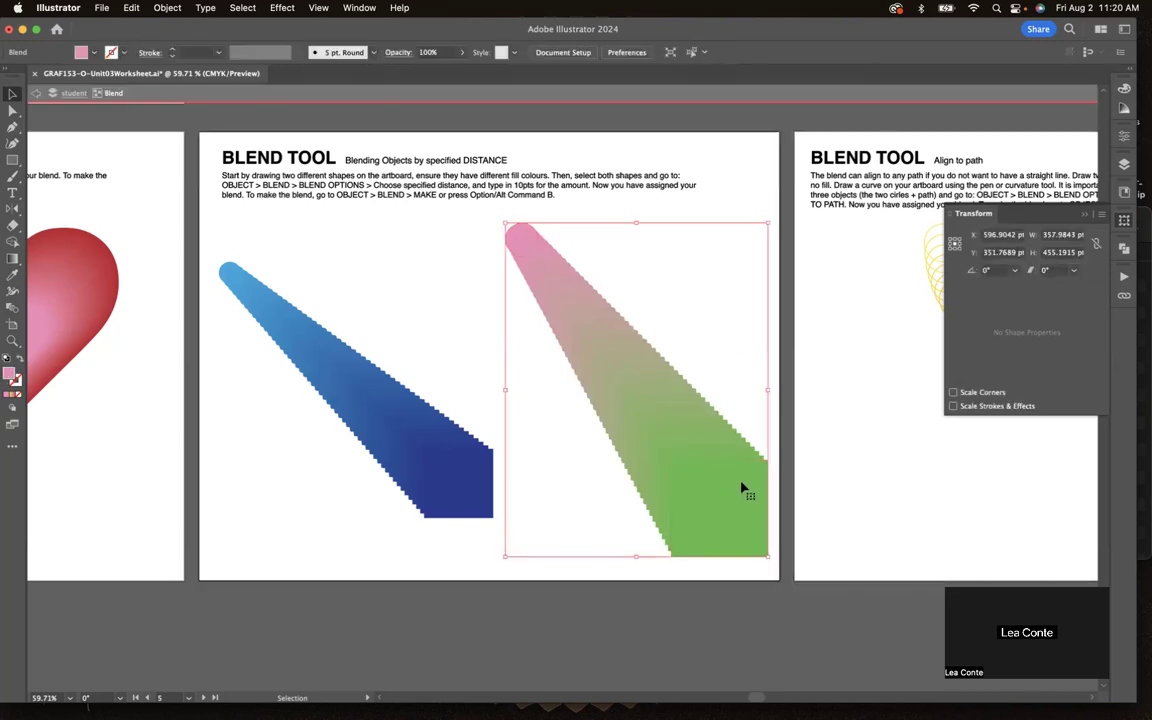
pyautogui.click(742, 488)
pyautogui.moveTo(733, 478); pyautogui.dragTo(641, 343)
pyautogui.moveTo(775, 490); pyautogui.dragTo(716, 469)
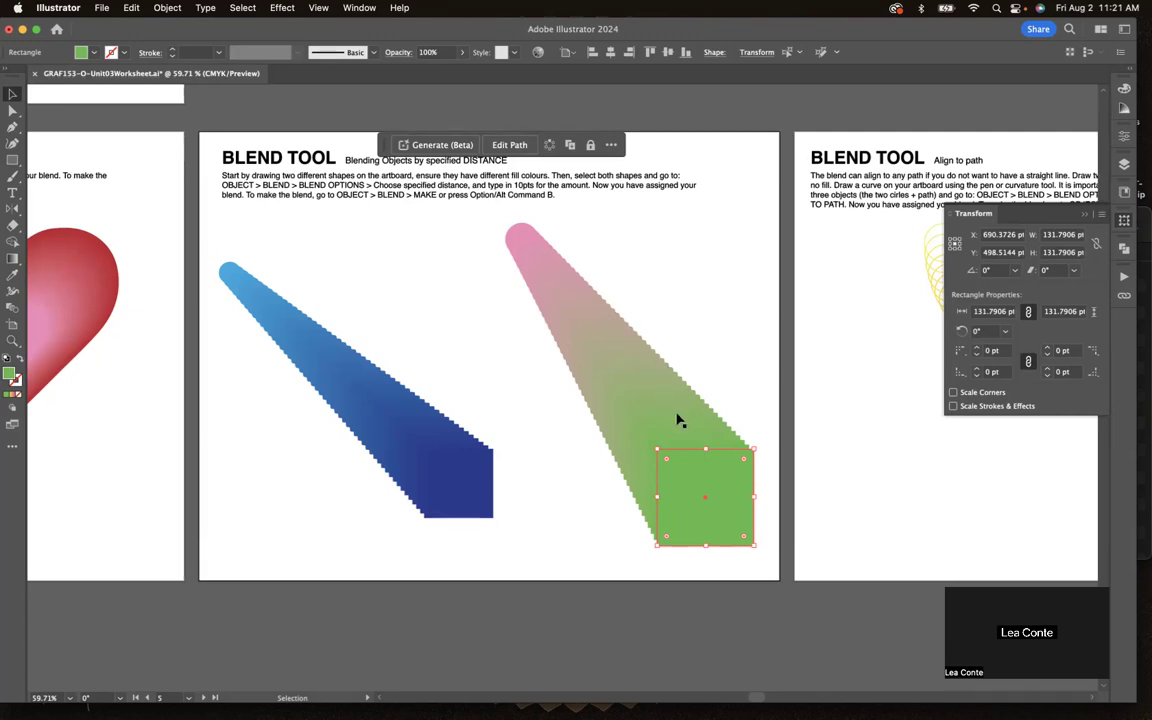
pyautogui.moveTo(710, 473)
pyautogui.mouseDown()
pyautogui.moveTo(710, 429)
pyautogui.moveTo(896, 508)
pyautogui.moveTo(589, 540)
pyautogui.moveTo(722, 452)
pyautogui.moveTo(702, 465)
pyautogui.moveTo(720, 482)
pyautogui.mouseUp()
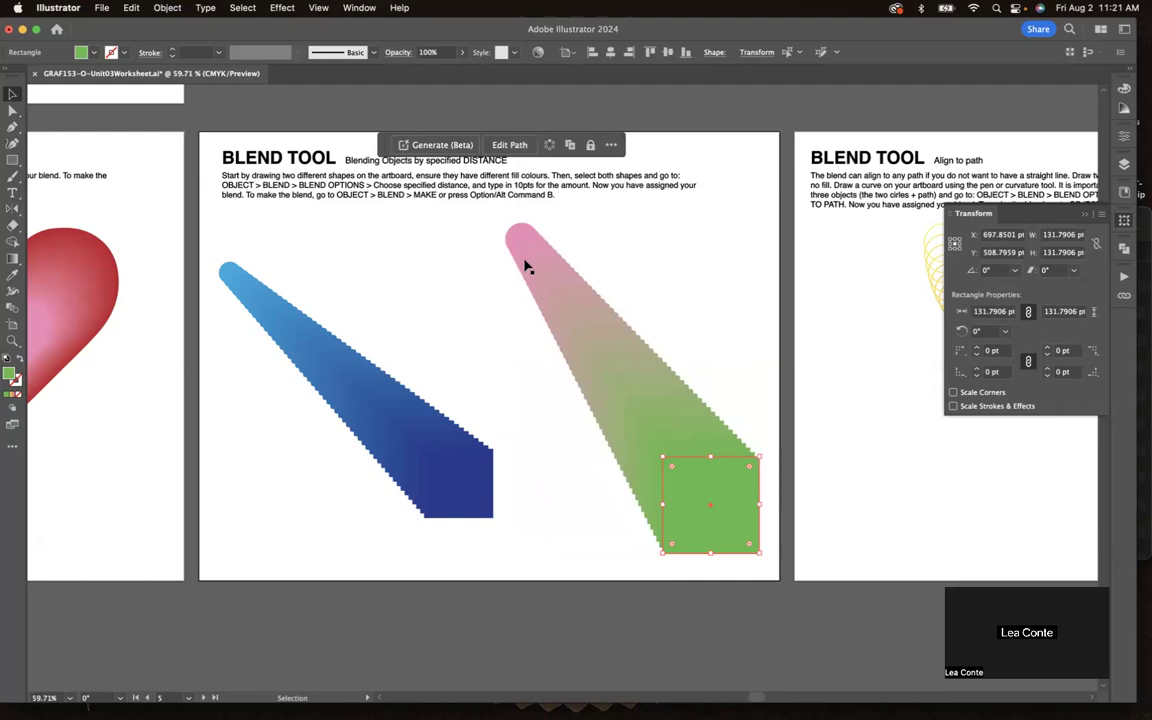
# Examine the stepped edges of the pink-to-green blend up close, and read the instructions and sample of the Align to path exercise.
pyautogui.scroll(3, 527, 266)
pyautogui.hscroll(3, 527, 262)
pyautogui.scroll(-2, 514, 252)
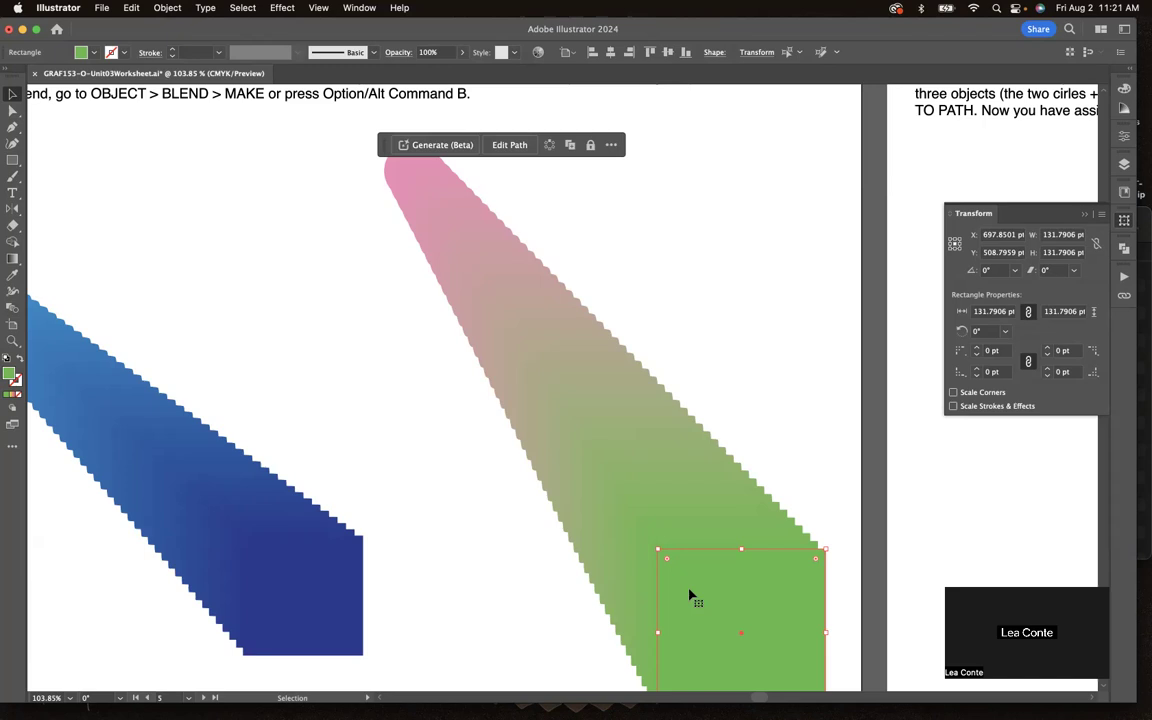
pyautogui.scroll(-5, 690, 597)
pyautogui.hscroll(6, 690, 597)
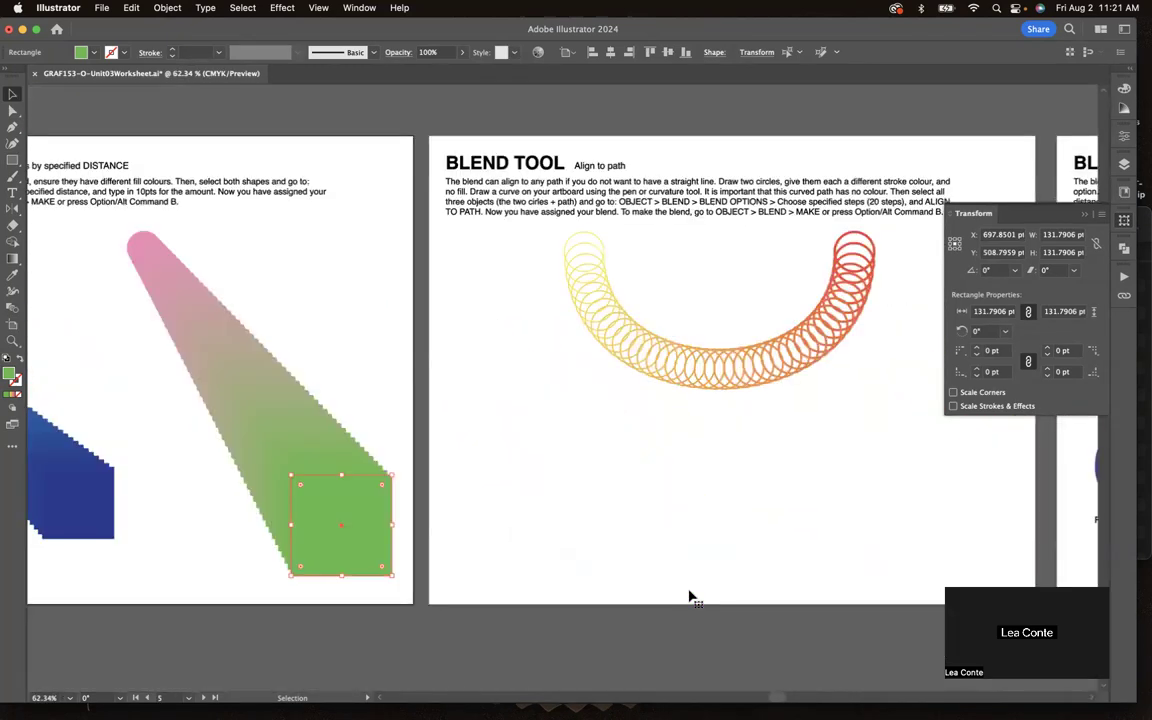
pyautogui.hscroll(5, 690, 597)
pyautogui.scroll(1, 690, 597)
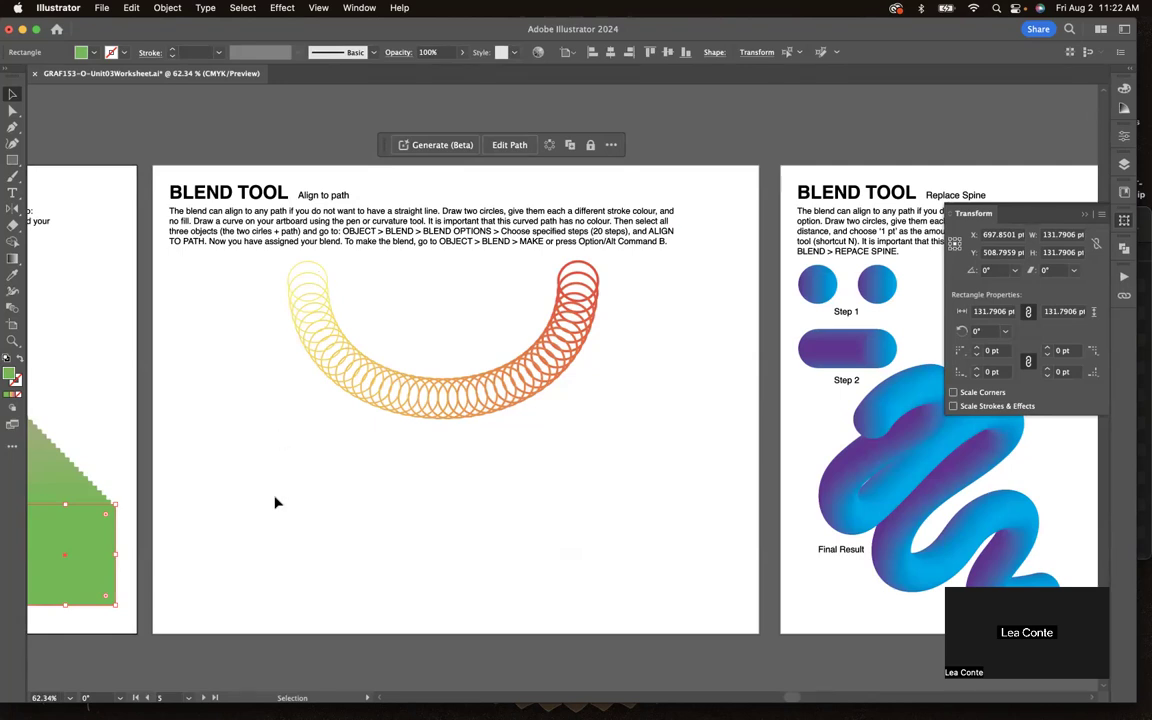
pyautogui.scroll(-2, 277, 502)
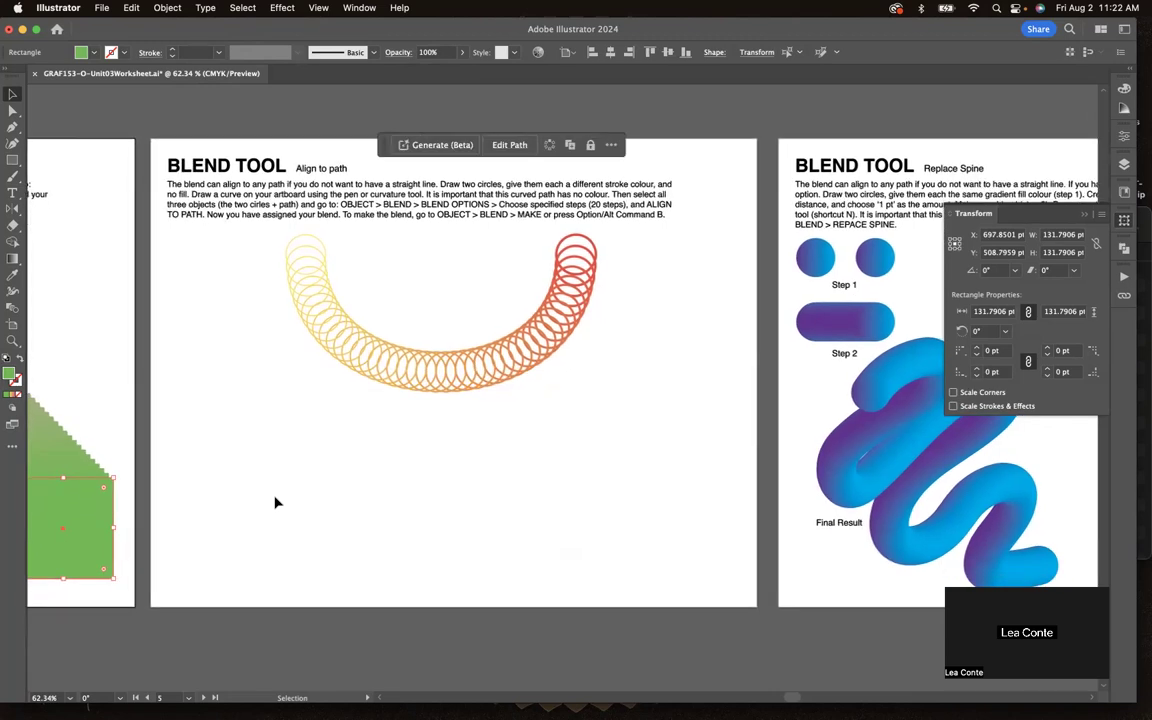
# Draw a circle about 70 pt across below the Align to path sample and set its fill to None.
pyautogui.press('l')
pyautogui.moveTo(219, 504); pyautogui.dragTo(275, 557)
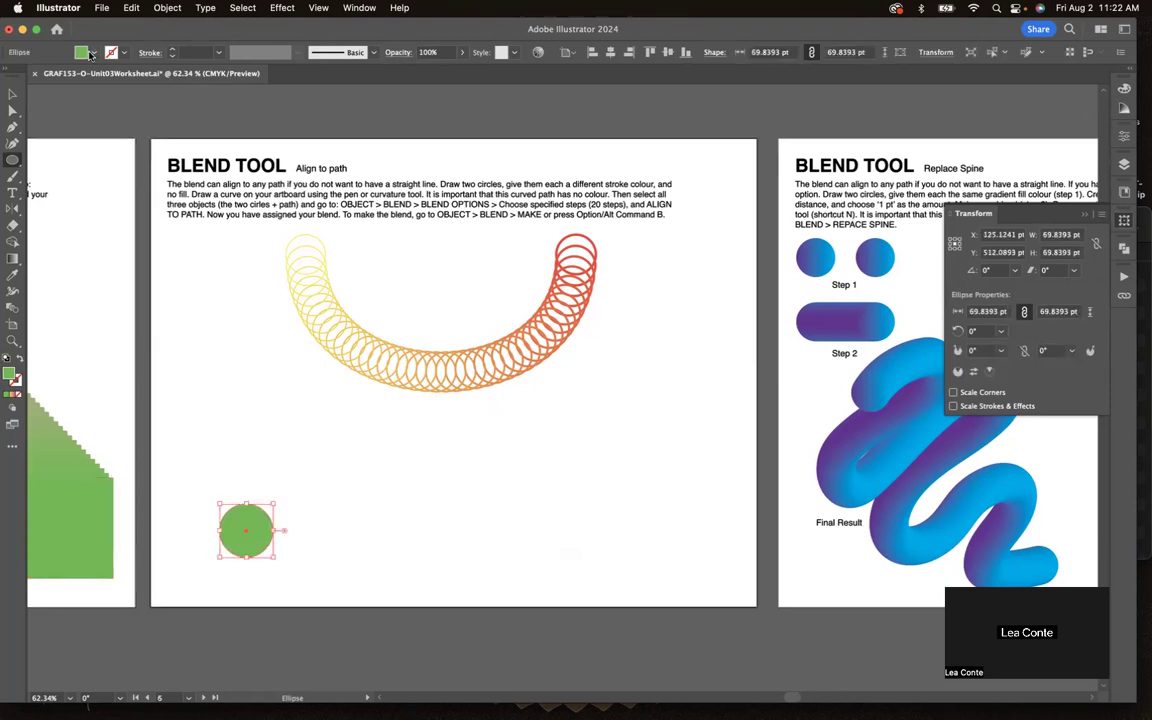
pyautogui.click(91, 53)
pyautogui.click(8, 75)
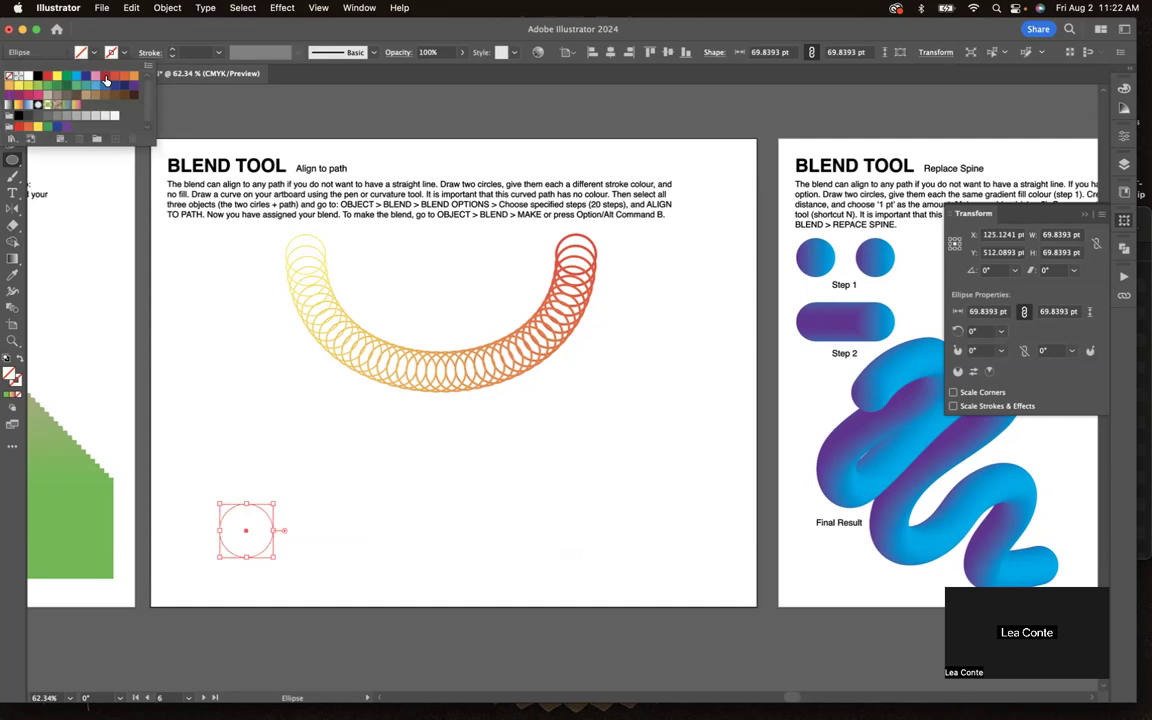
pyautogui.click(106, 77)
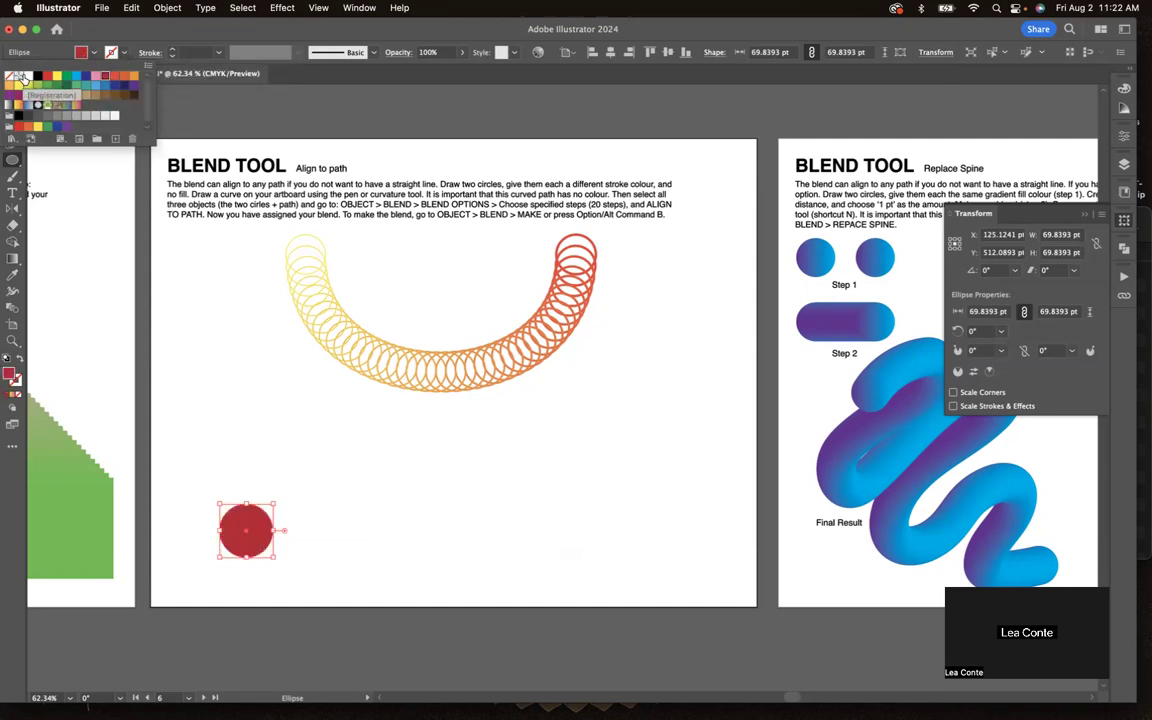
pyautogui.click(8, 75)
# Give the unfilled circle a dark red stroke with a weight of 3 pt.
pyautogui.click(124, 54)
pyautogui.click(124, 54)
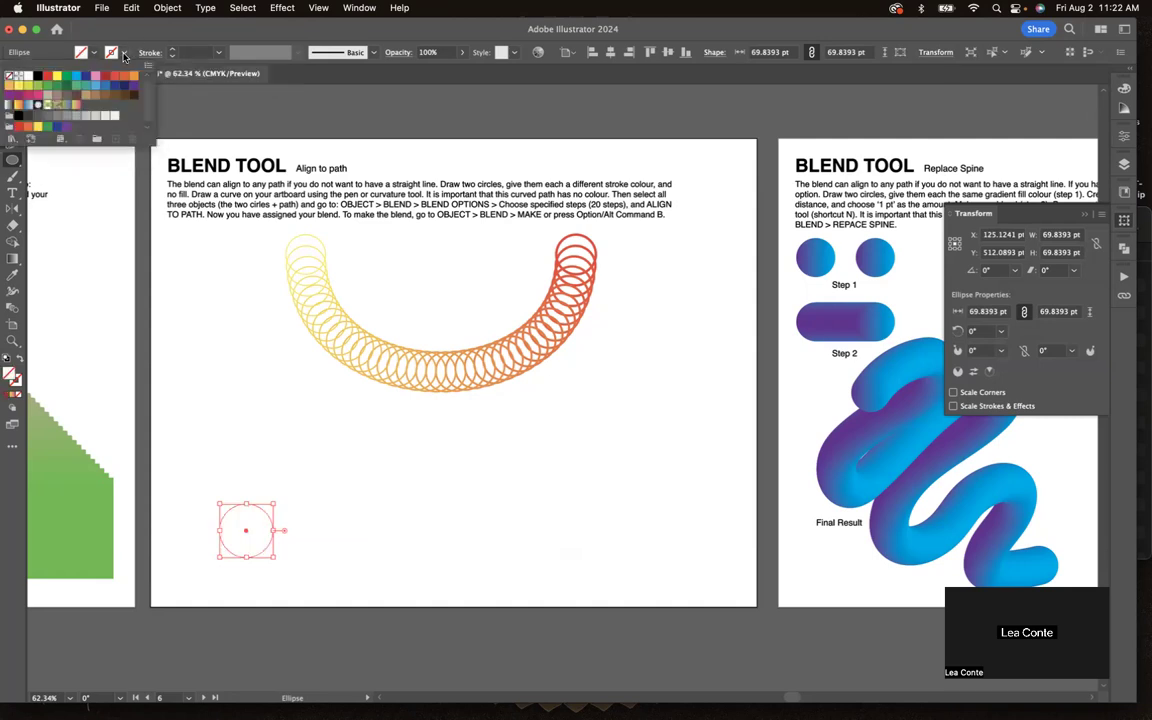
pyautogui.click(101, 74)
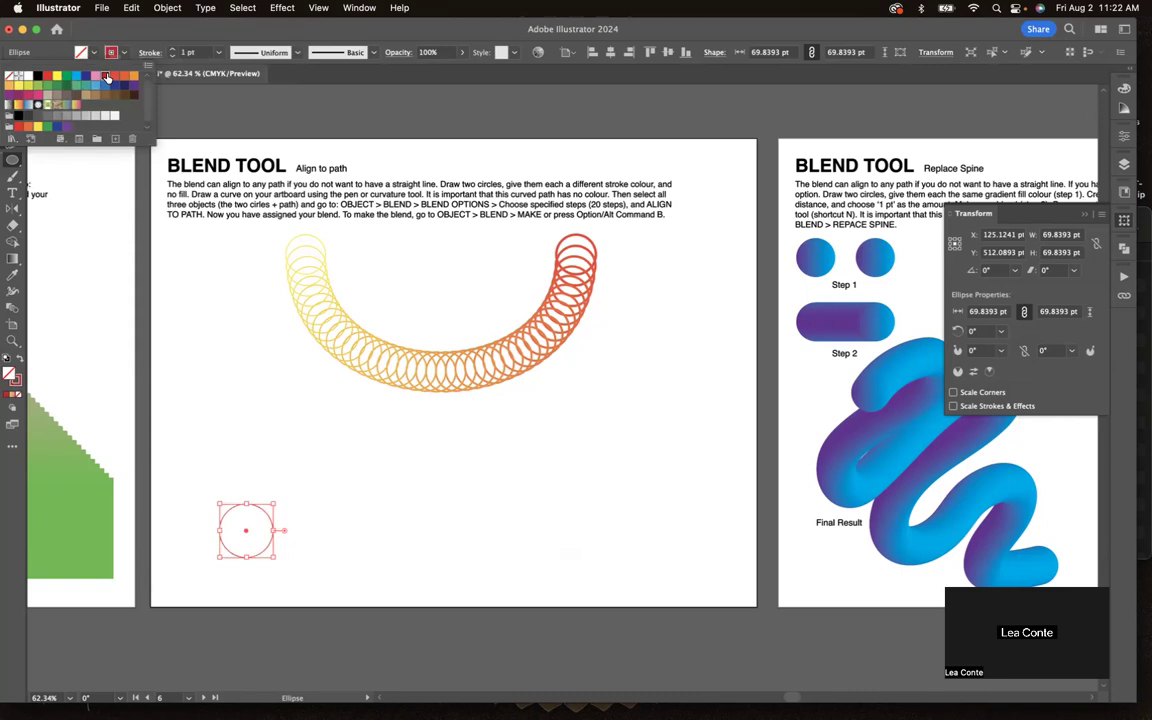
pyautogui.click(172, 50)
pyautogui.click(172, 50)
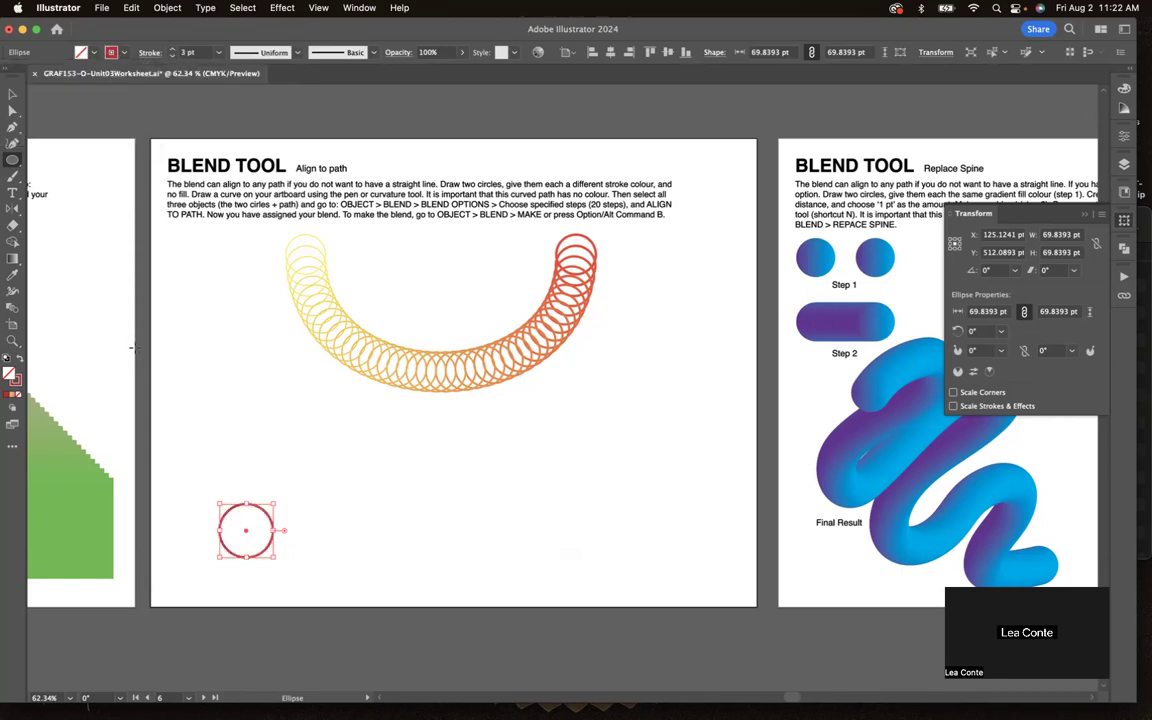
# Duplicate the red-outlined circle horizontally, placing the copy about 428 pt to the right of the original.
pyautogui.press('v')
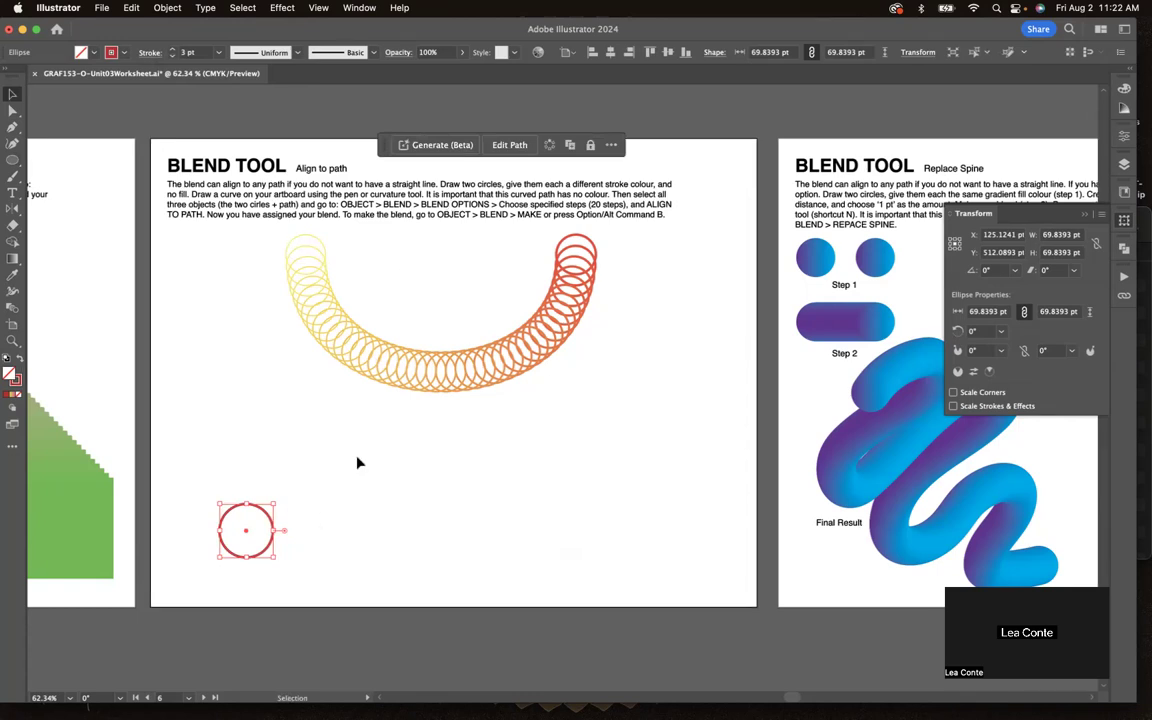
pyautogui.click(315, 530)
pyautogui.click(272, 545)
pyautogui.moveTo(272, 545); pyautogui.dragTo(597, 548)
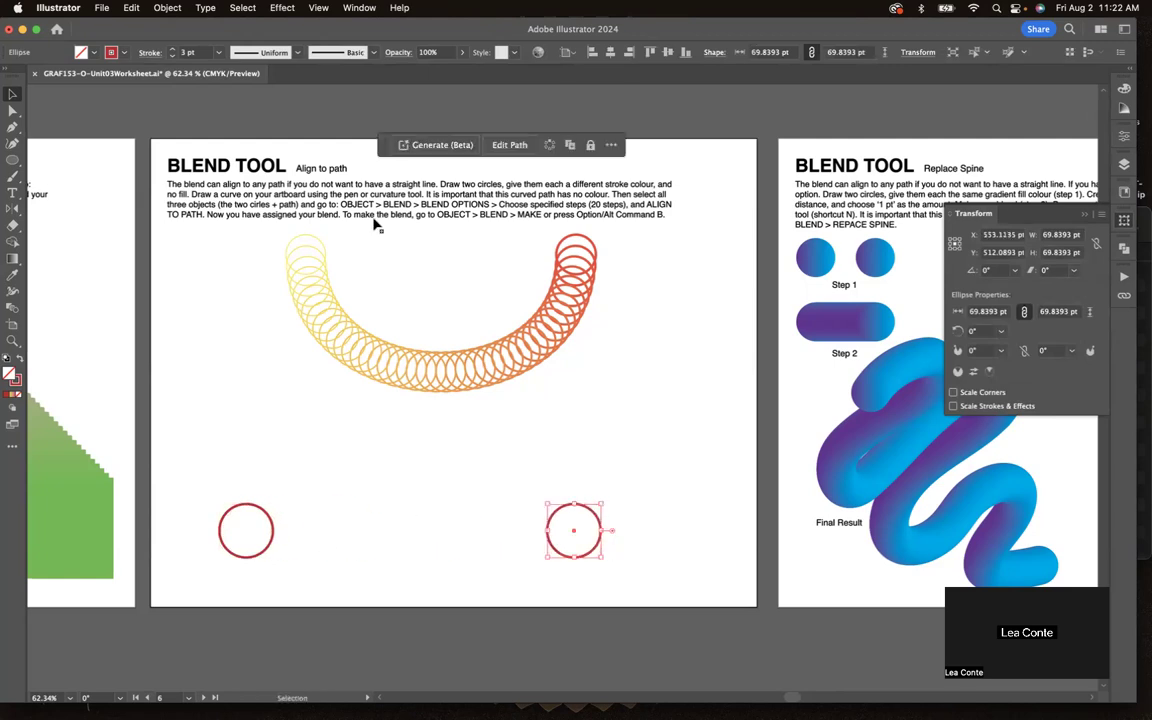
# Recolour the duplicated circle's stroke purple and the original circle's stroke pink.
pyautogui.click(112, 52)
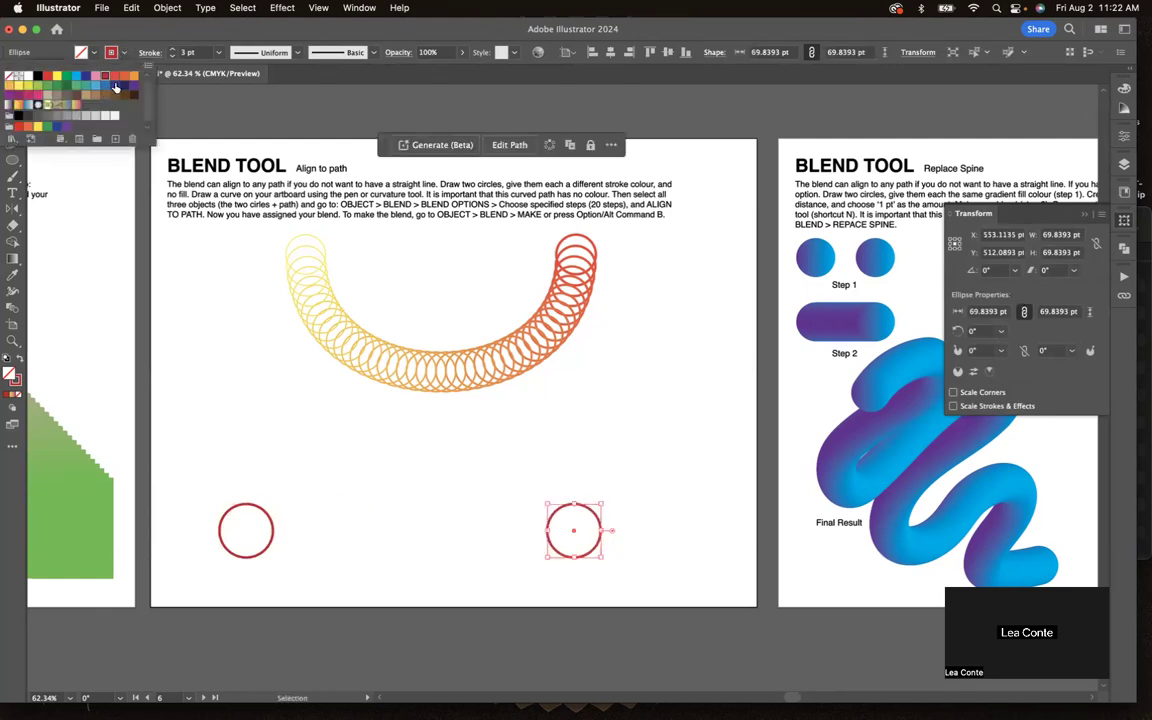
pyautogui.click(133, 85)
pyautogui.click(241, 509)
pyautogui.click(246, 505)
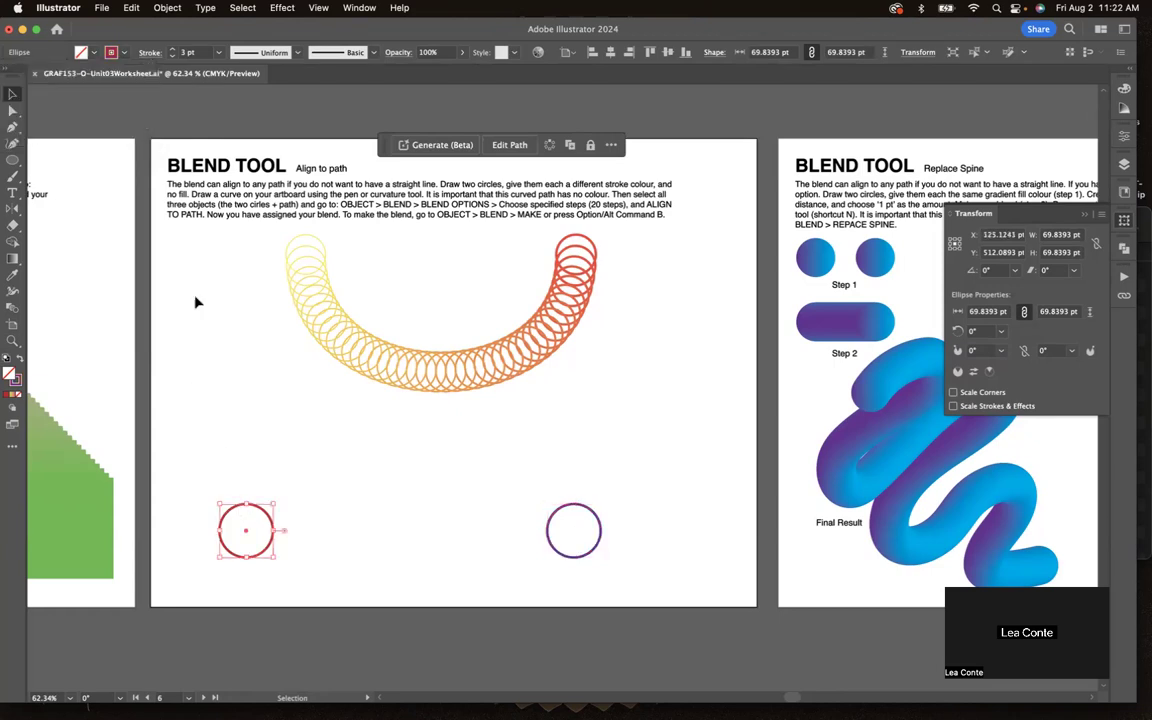
pyautogui.click(112, 52)
pyautogui.click(96, 77)
pyautogui.click(272, 466)
pyautogui.click(341, 474)
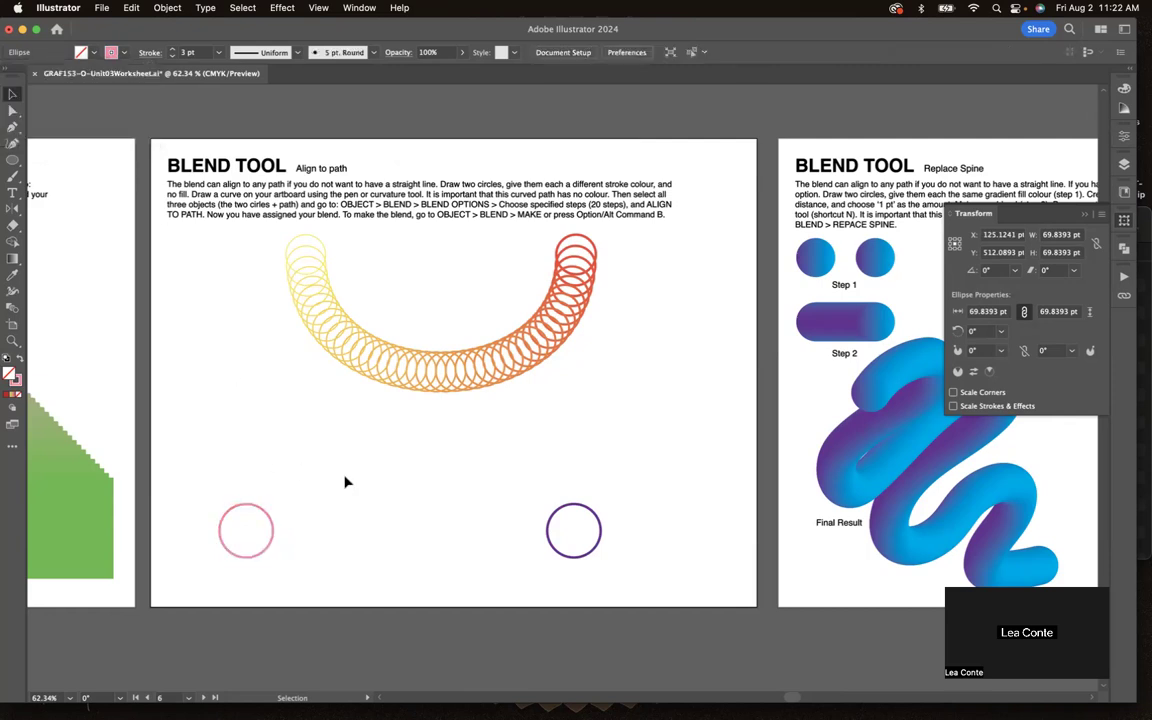
# Set the purple circle's stroke weight to 7 pt.
pyautogui.click(548, 513)
pyautogui.click(173, 49)
pyautogui.click(173, 49)
pyautogui.click(173, 49)
pyautogui.click(173, 49)
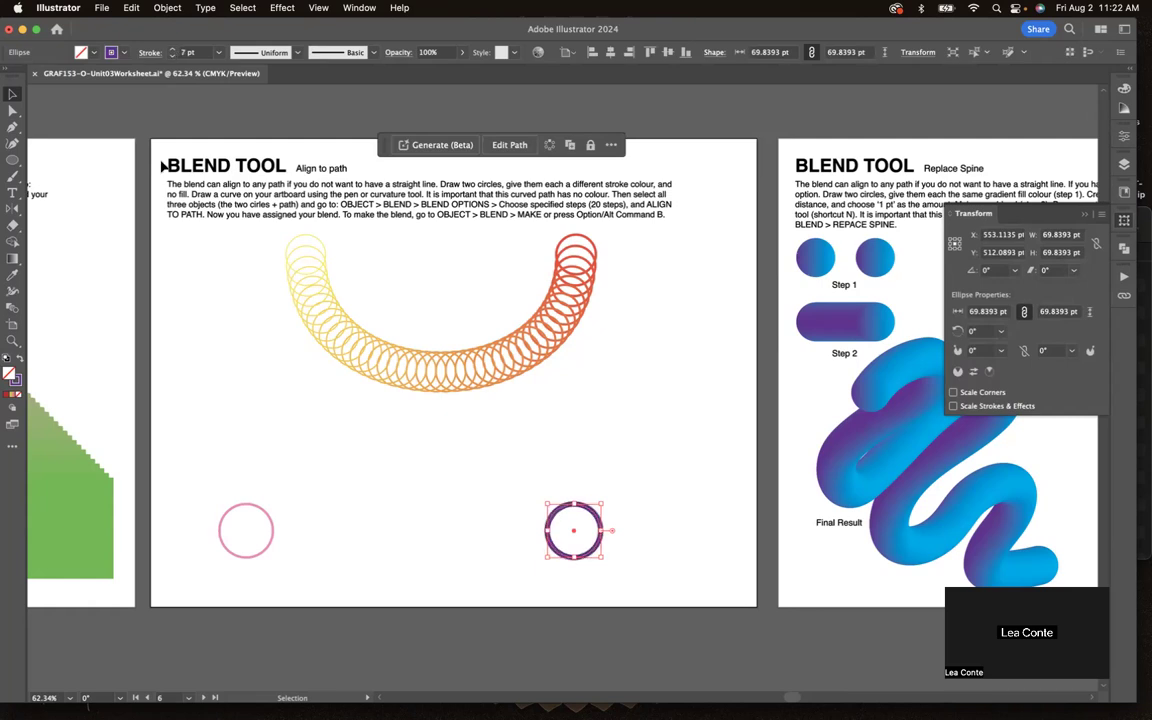
pyautogui.click(199, 361)
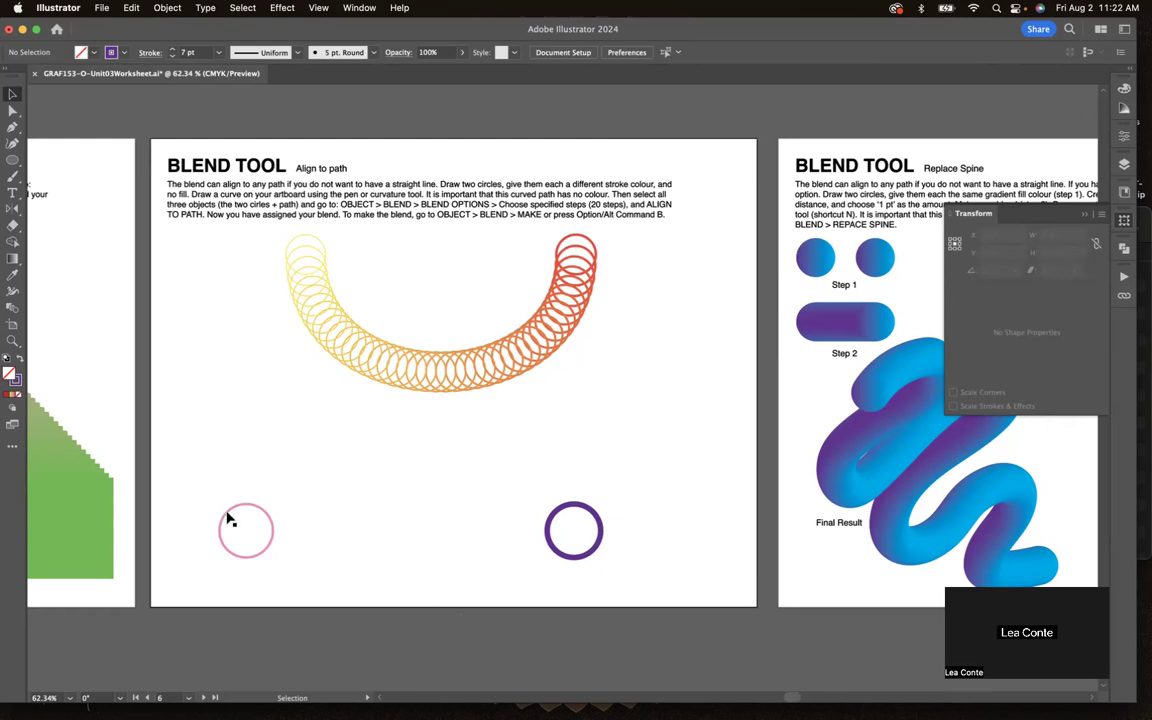
pyautogui.press('p')
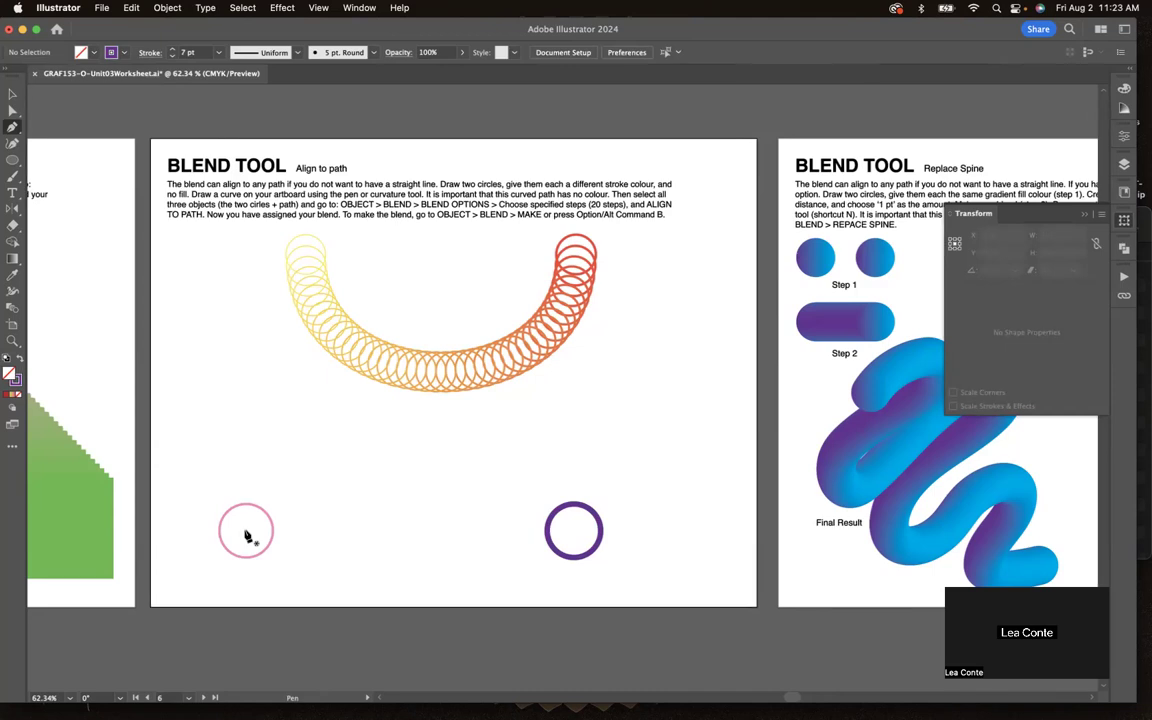
pyautogui.click(246, 530)
pyautogui.moveTo(248, 347); pyautogui.dragTo(246, 344)
pyautogui.moveTo(574, 531); pyautogui.dragTo(577, 592)
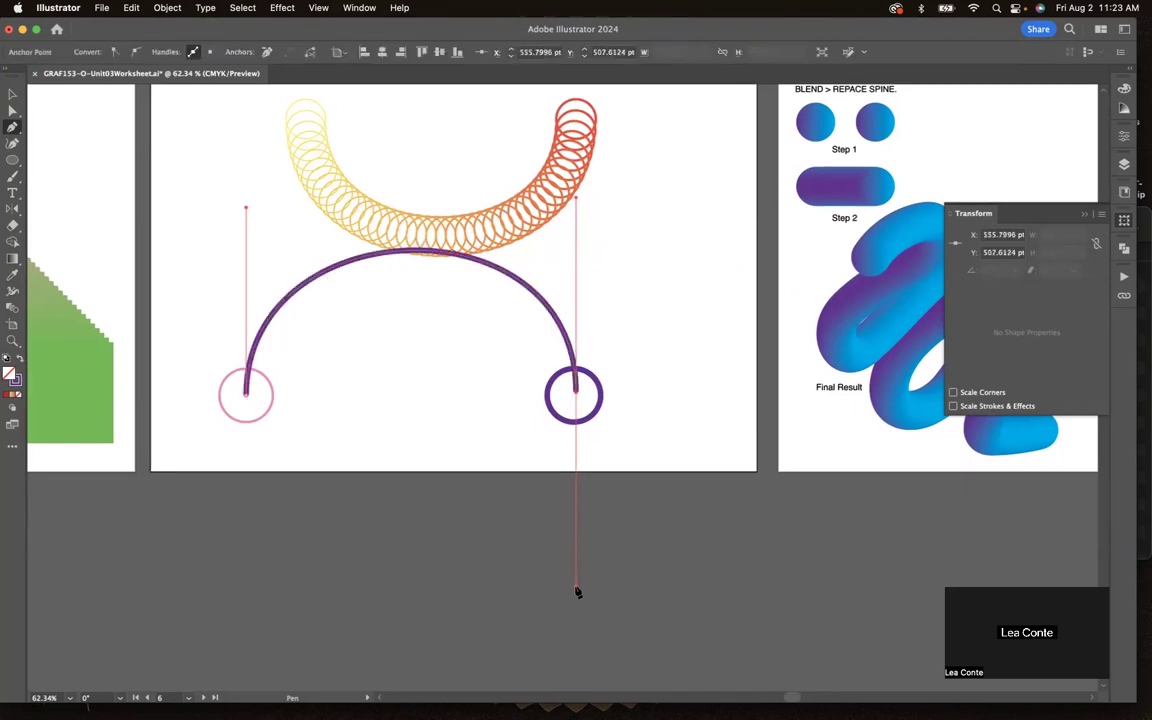
pyautogui.press('v')
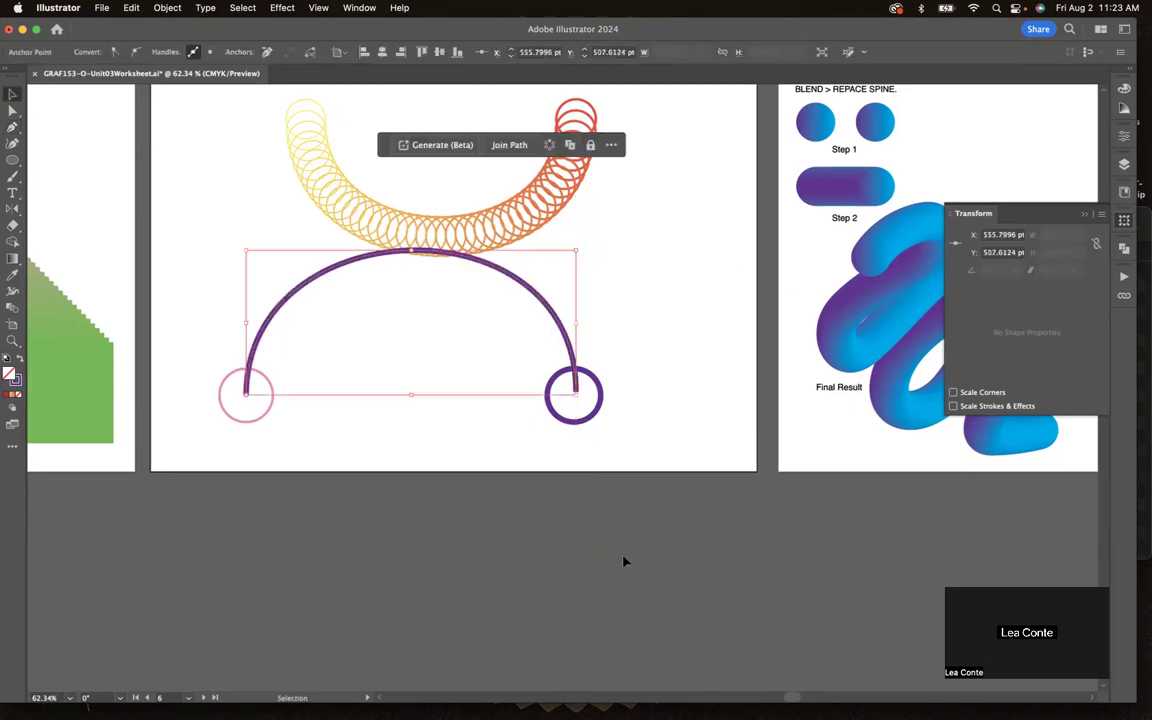
pyautogui.click(663, 462)
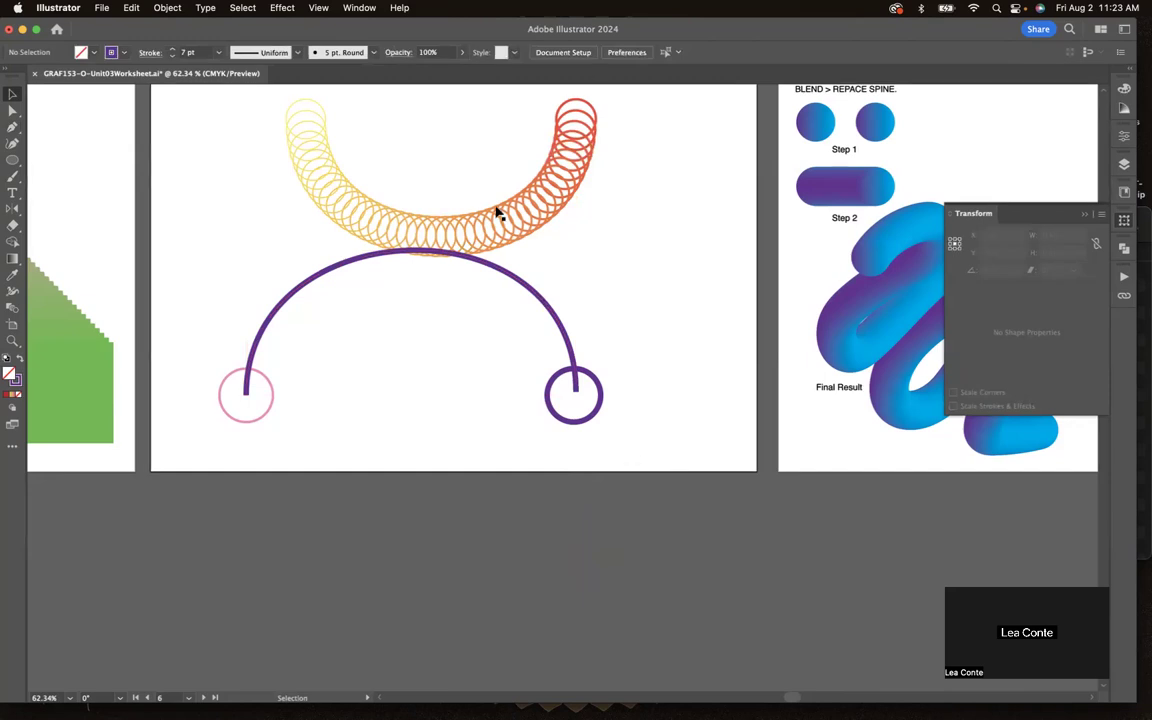
pyautogui.click(555, 313)
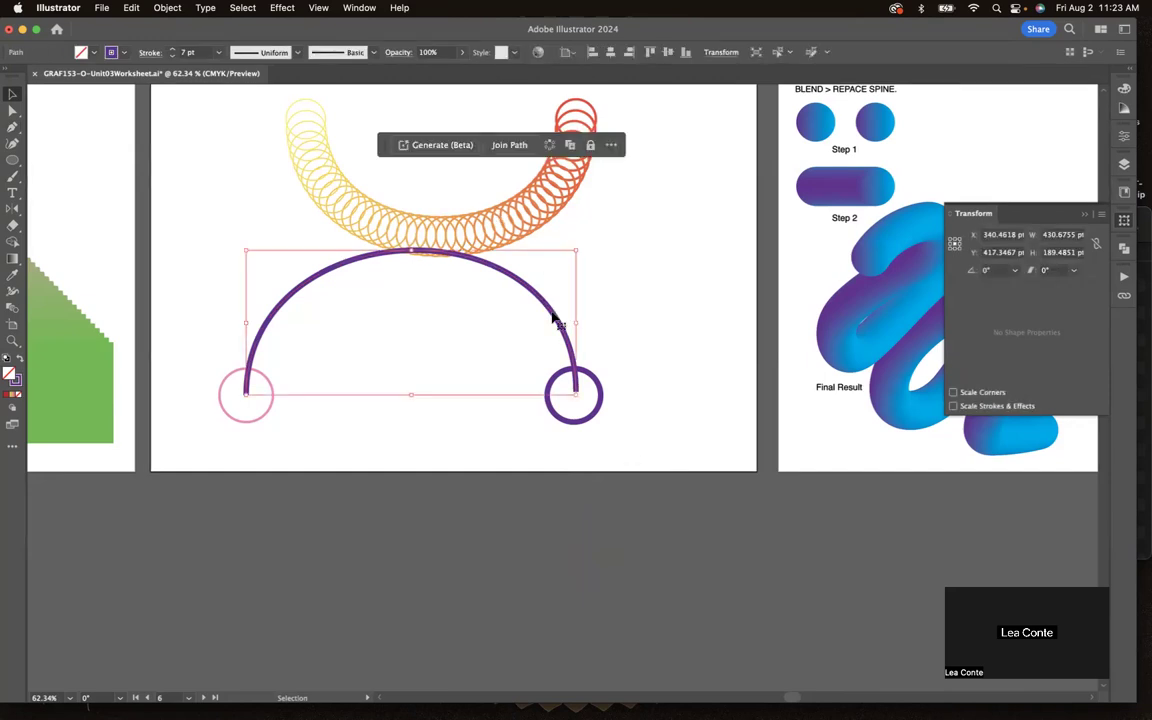
pyautogui.press('Delete')
# Draw a symmetrical arch with the Pen tool from the pink circle's centre to the purple circle's centre, about 426 pt wide and 224 pt high.
pyautogui.press('p')
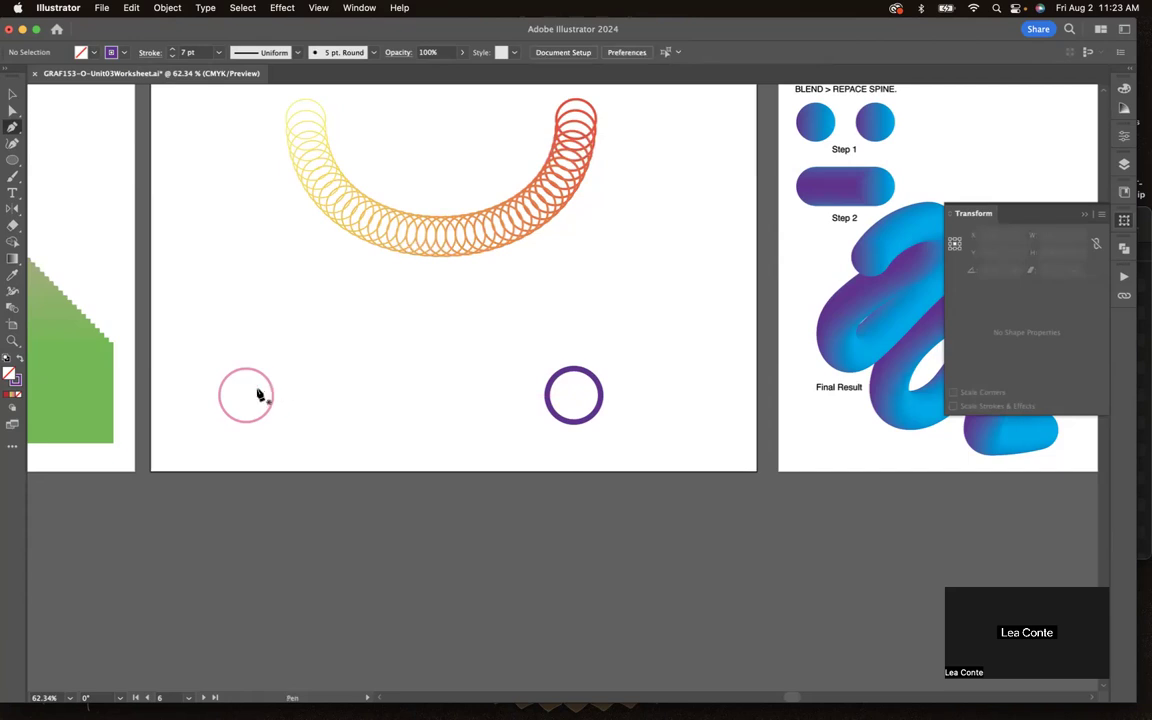
pyautogui.moveTo(246, 392); pyautogui.dragTo(247, 175)
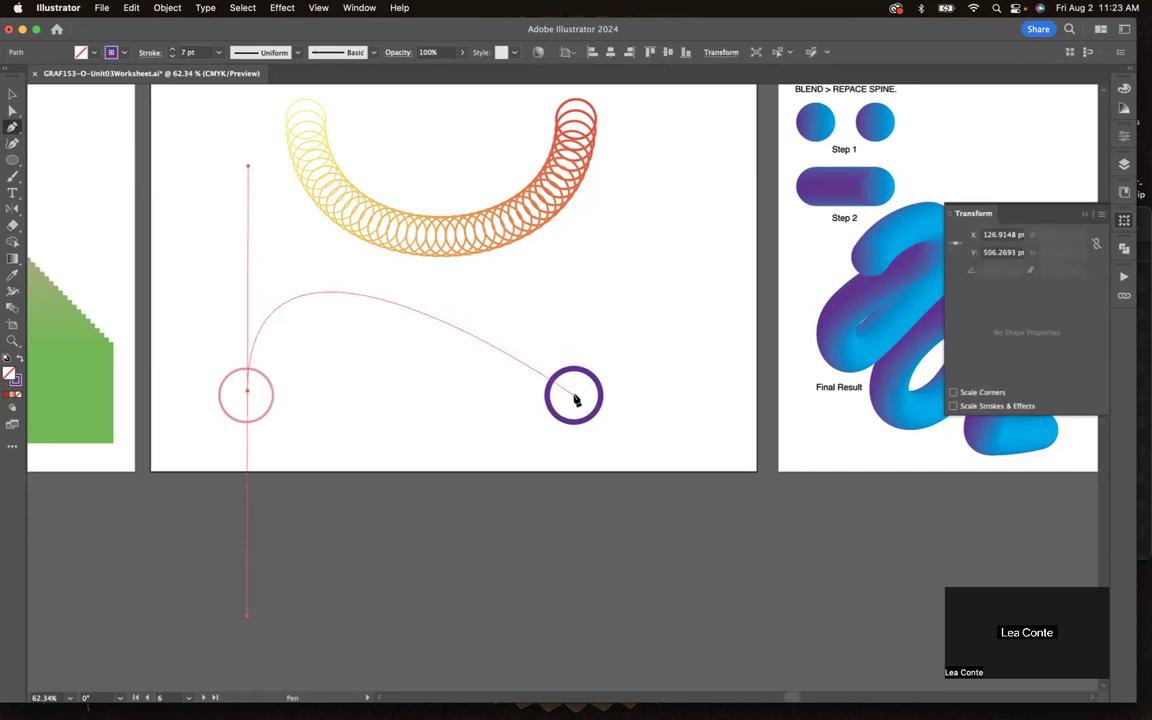
pyautogui.moveTo(573, 395)
pyautogui.mouseDown()
pyautogui.moveTo(571, 589)
pyautogui.moveTo(576, 625)
pyautogui.moveTo(581, 613)
pyautogui.moveTo(592, 627)
pyautogui.moveTo(576, 625)
pyautogui.mouseUp()
pyautogui.press('v')
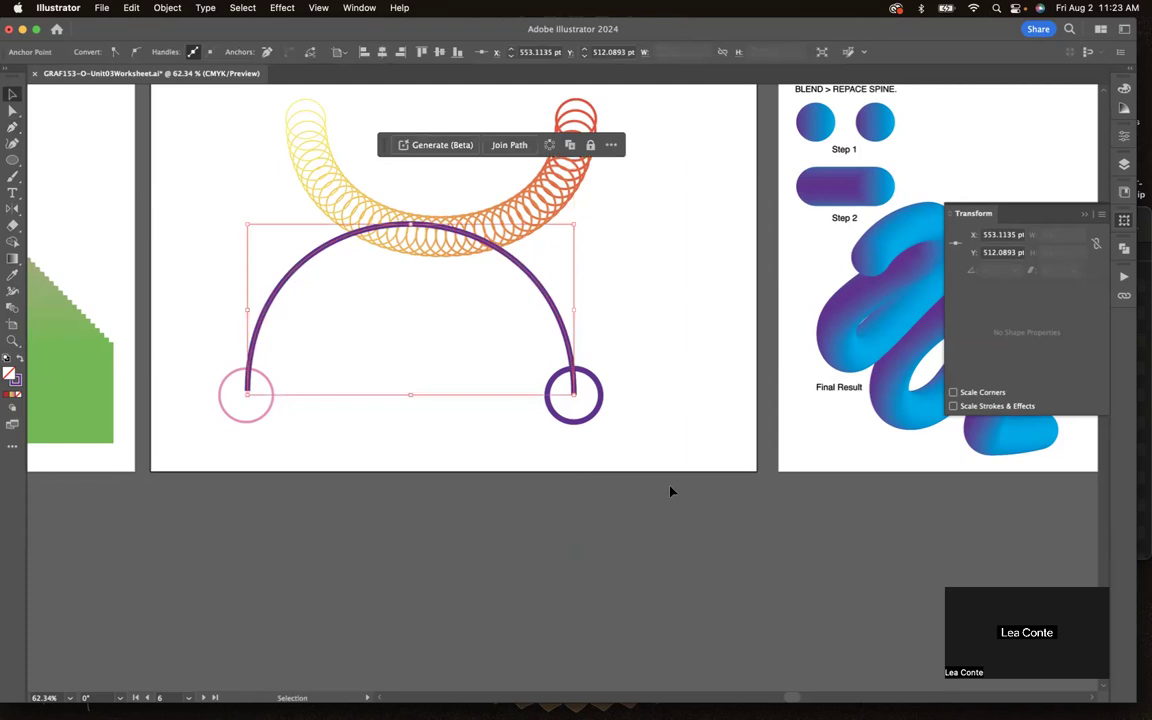
pyautogui.click(671, 489)
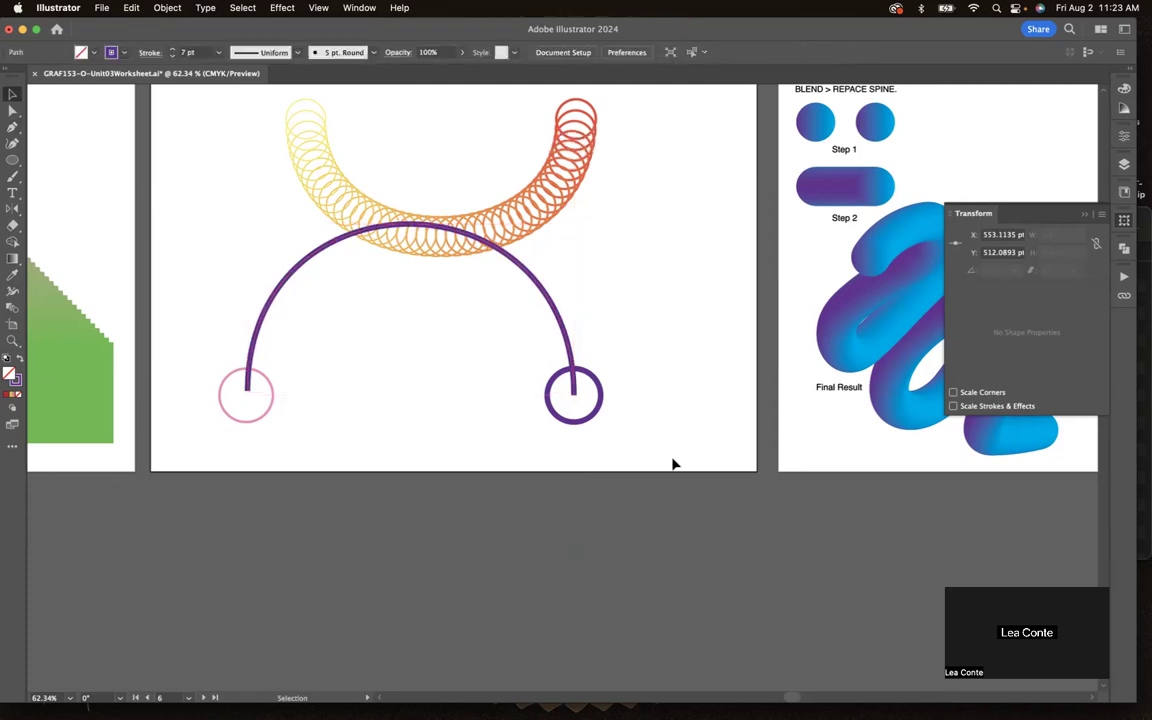
# Set the arch path's stroke to None so it has neither fill nor stroke.
pyautogui.click(570, 345)
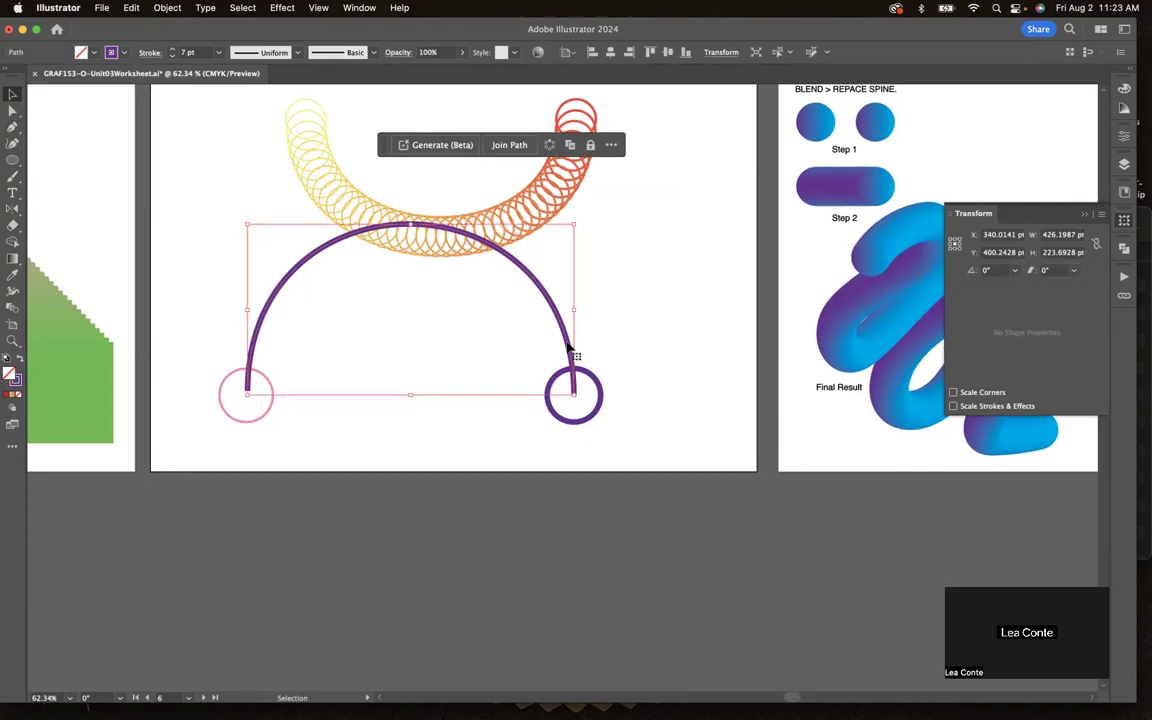
pyautogui.click(111, 52)
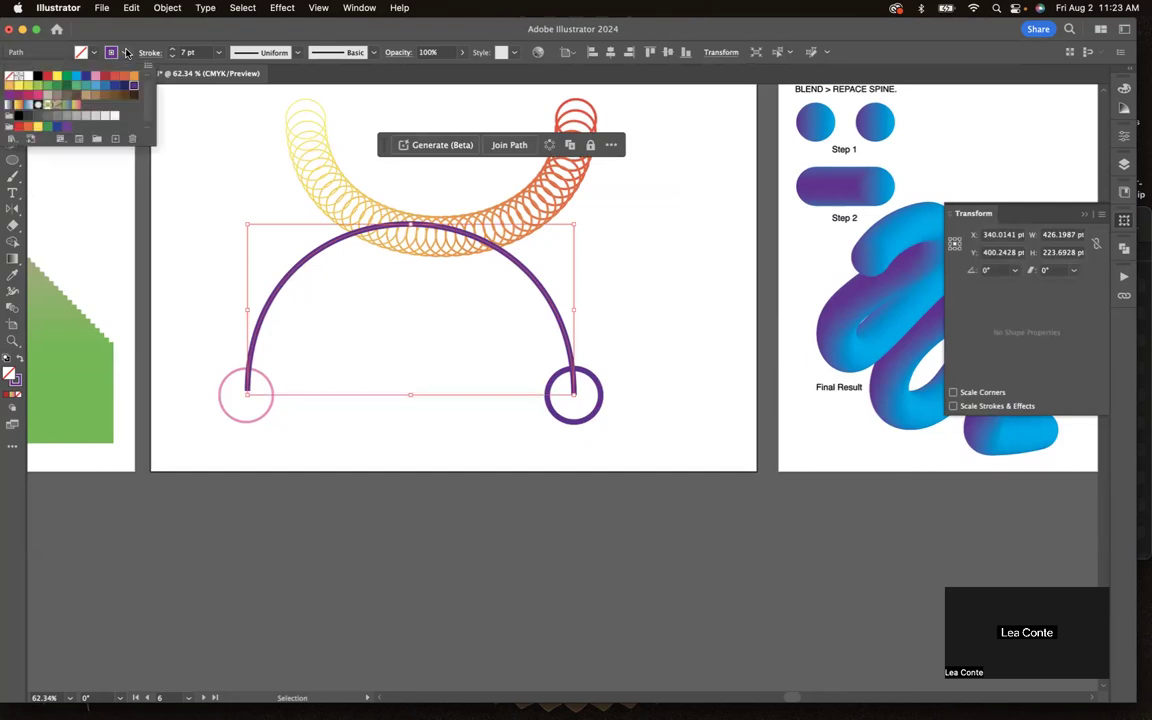
pyautogui.click(11, 75)
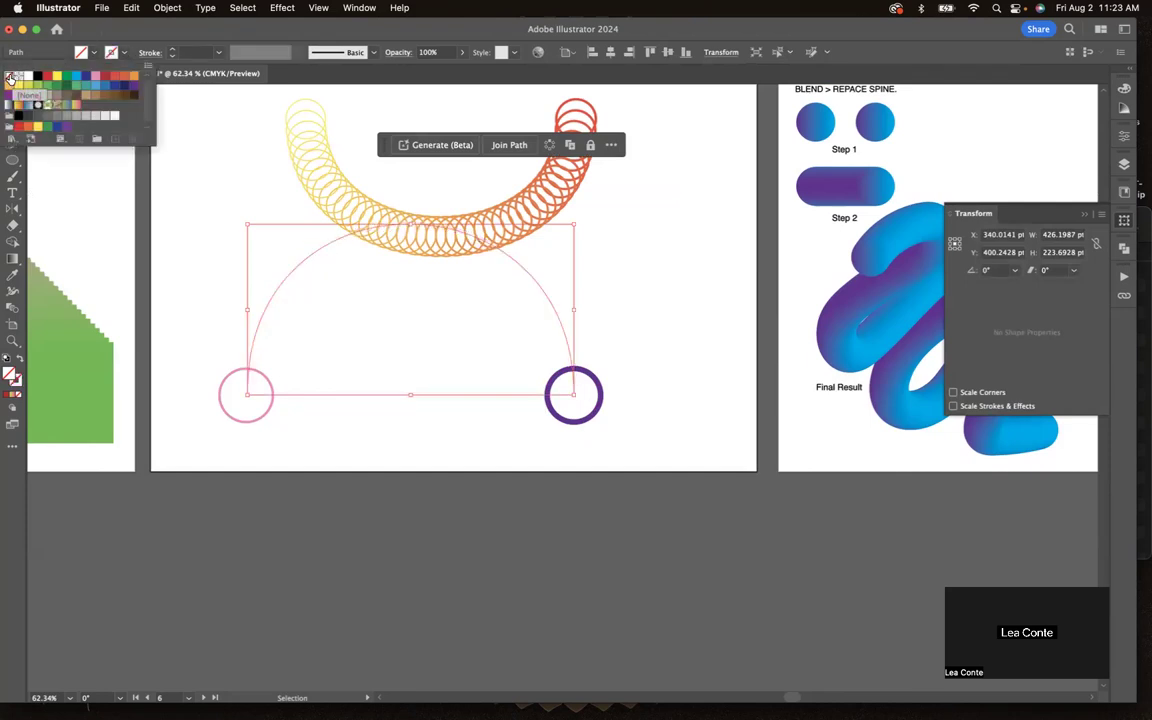
pyautogui.click(175, 291)
pyautogui.click(175, 291)
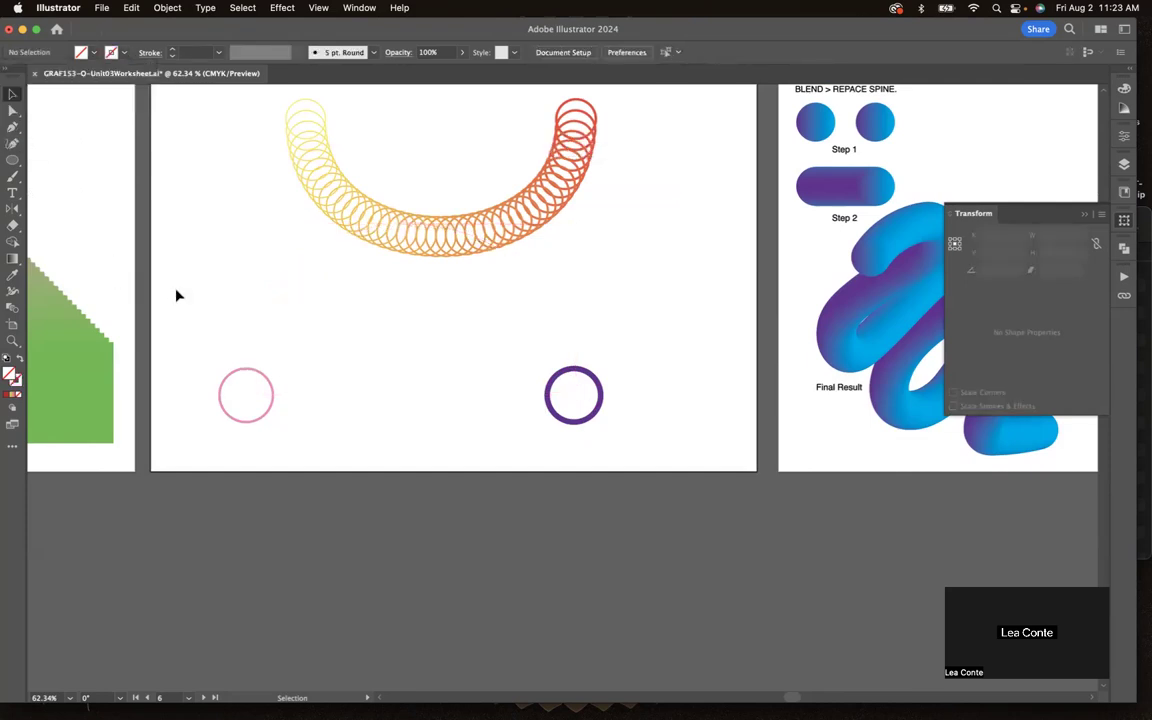
# Blend the pink and purple circles along the invisible arch using 20 specified steps and the Align to Path orientation.
pyautogui.scroll(2, 176, 292)
pyautogui.scroll(2, 176, 295)
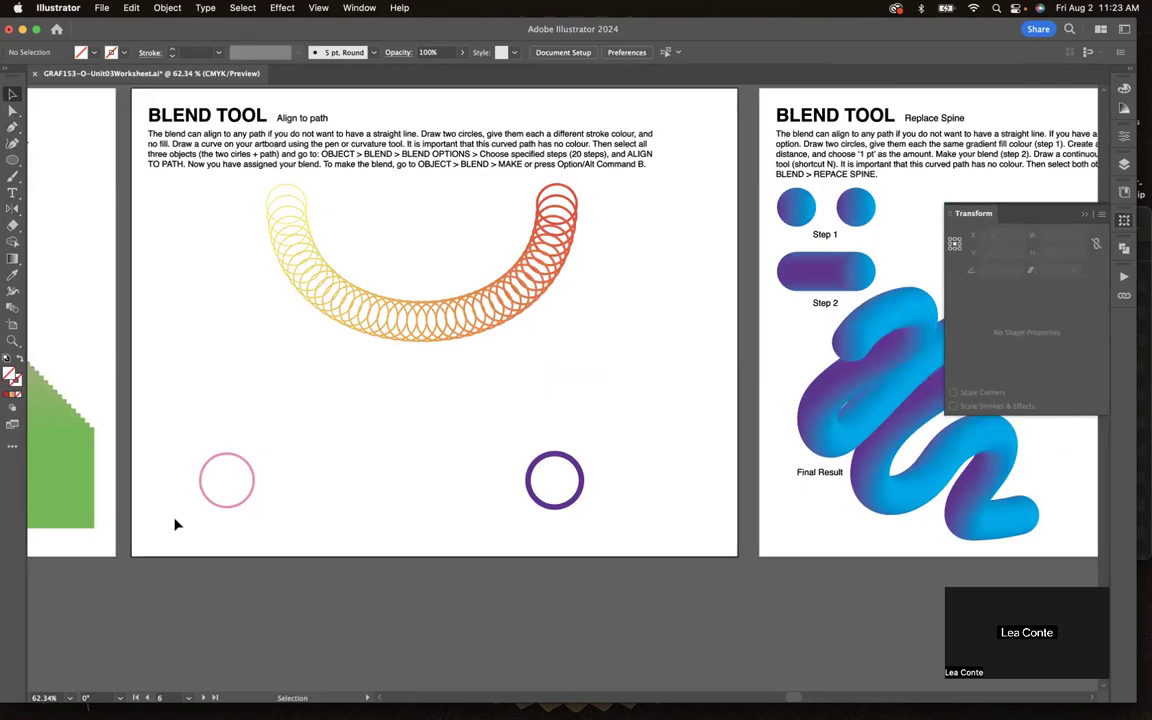
pyautogui.moveTo(175, 520); pyautogui.dragTo(620, 371)
pyautogui.moveTo(620, 368); pyautogui.dragTo(620, 368)
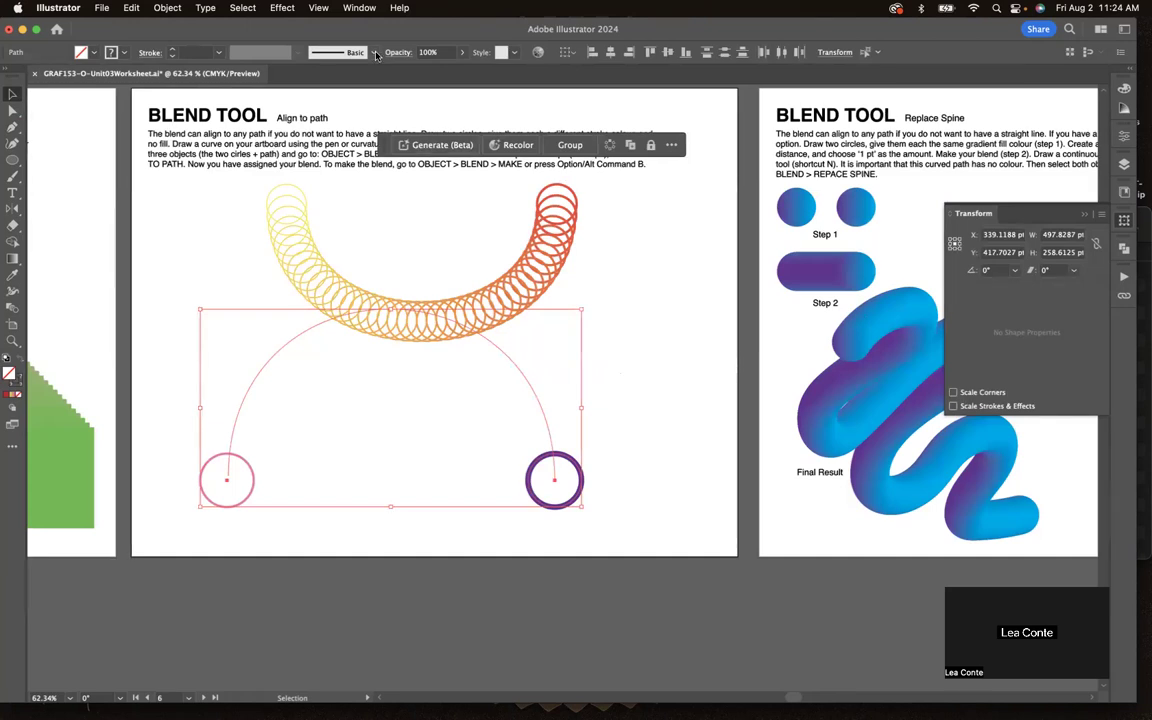
pyautogui.click(168, 8)
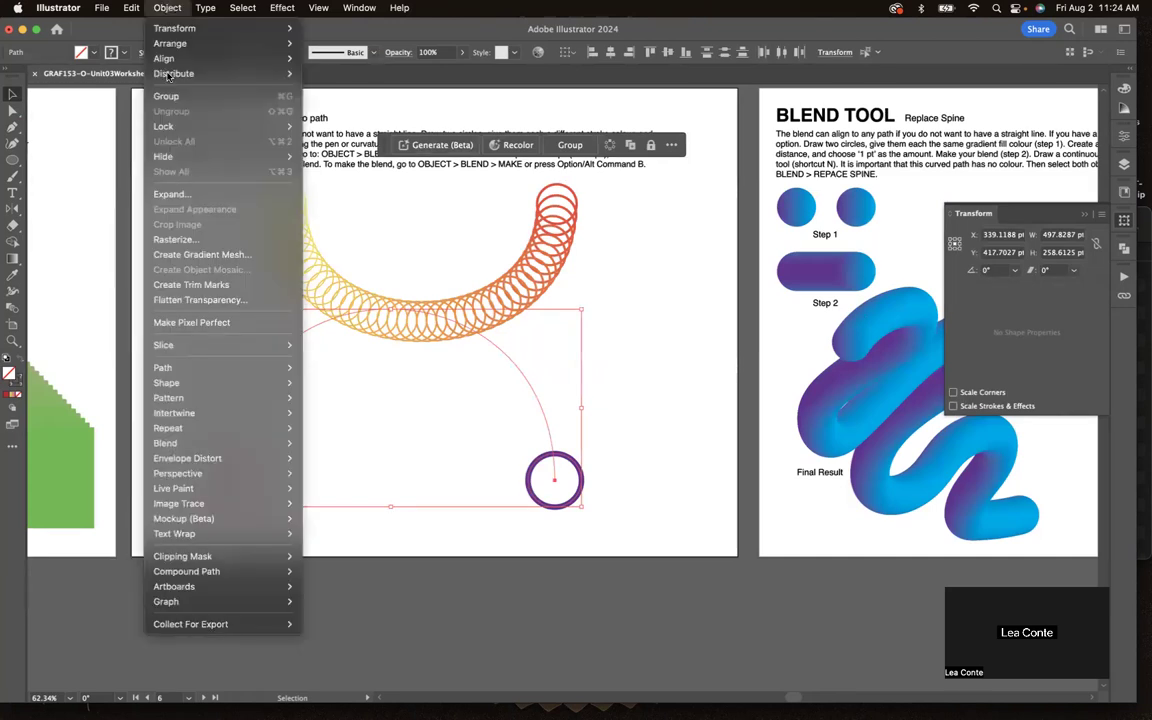
pyautogui.moveTo(172, 449)
pyautogui.click(348, 480)
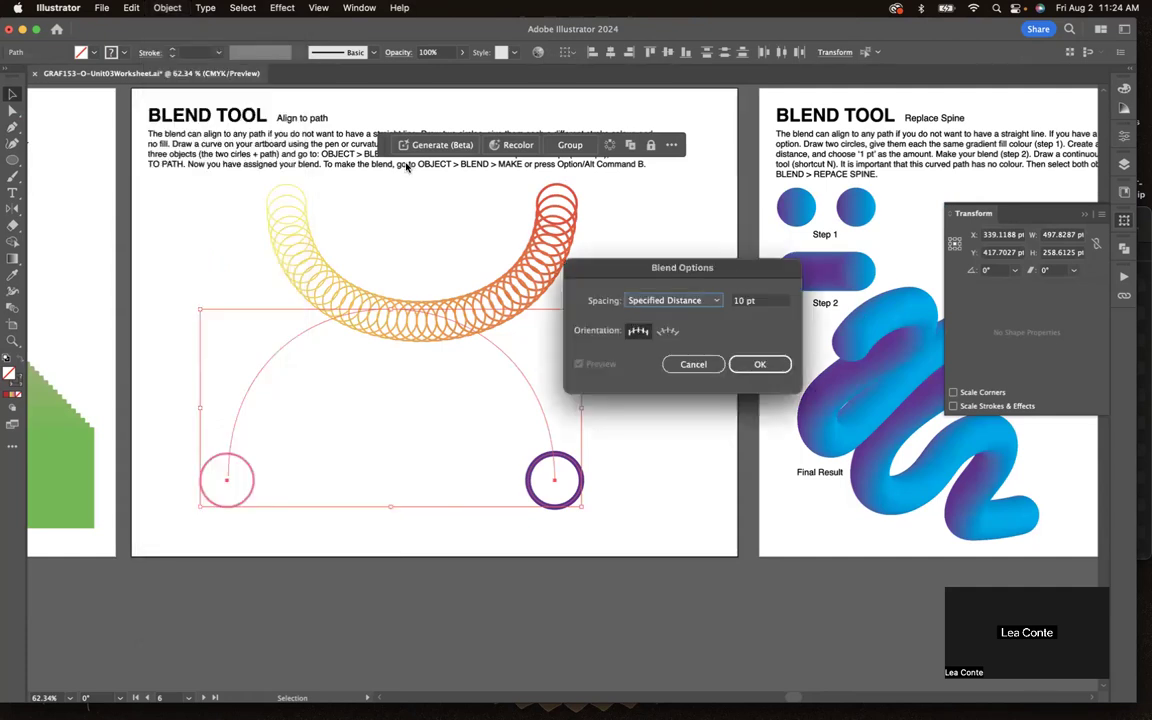
pyautogui.click(672, 300)
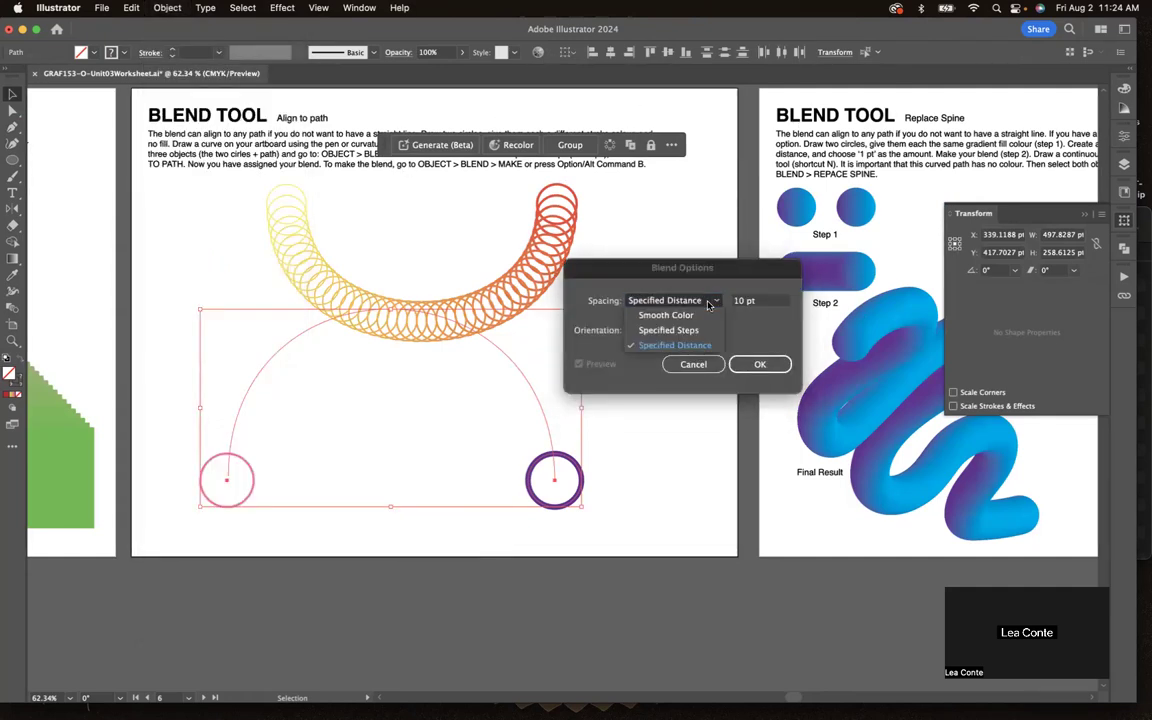
pyautogui.click(702, 332)
pyautogui.write('20')
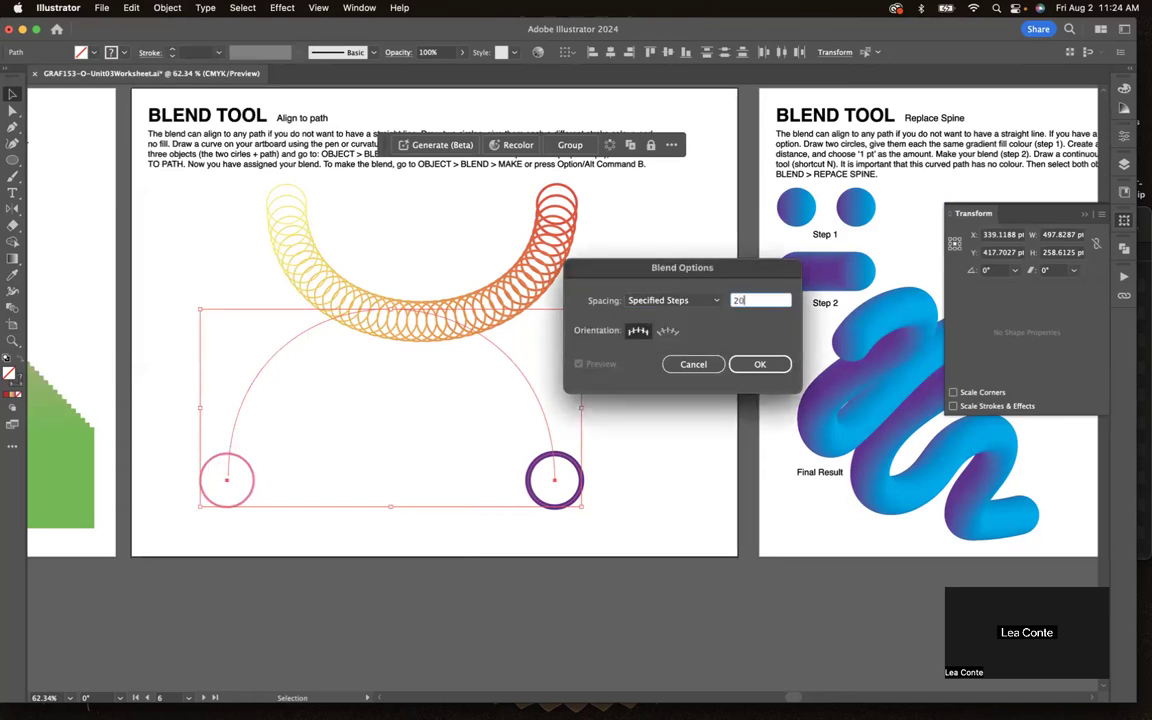
pyautogui.click(667, 333)
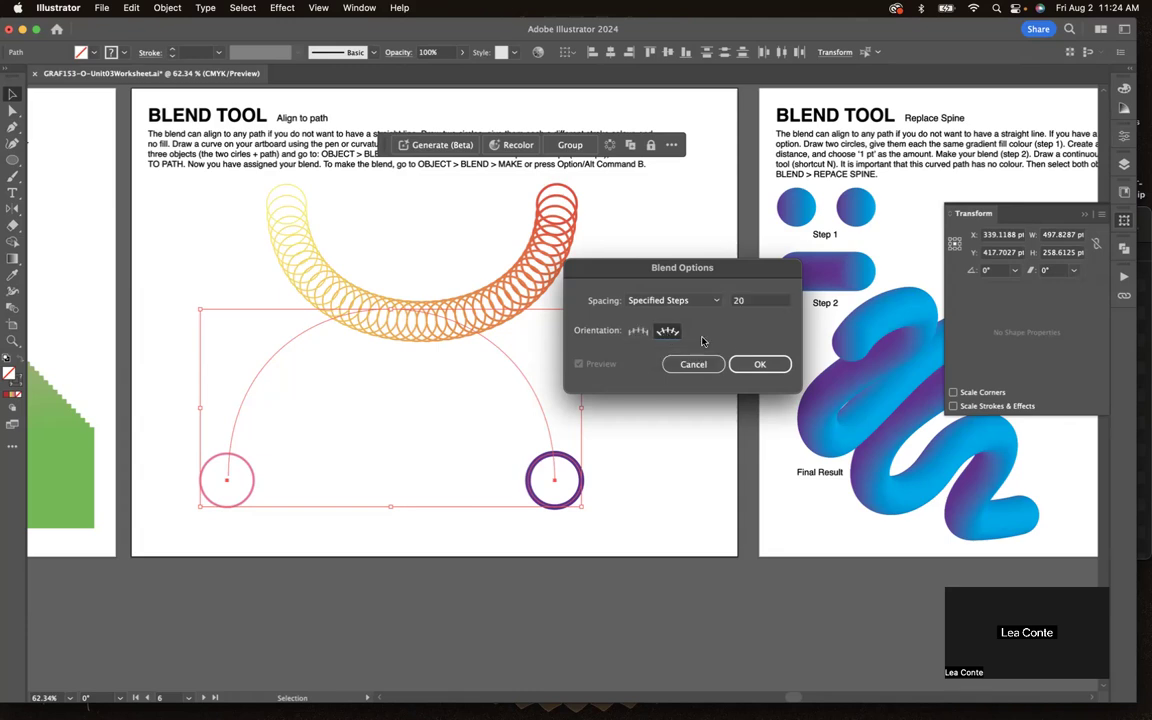
pyautogui.click(753, 364)
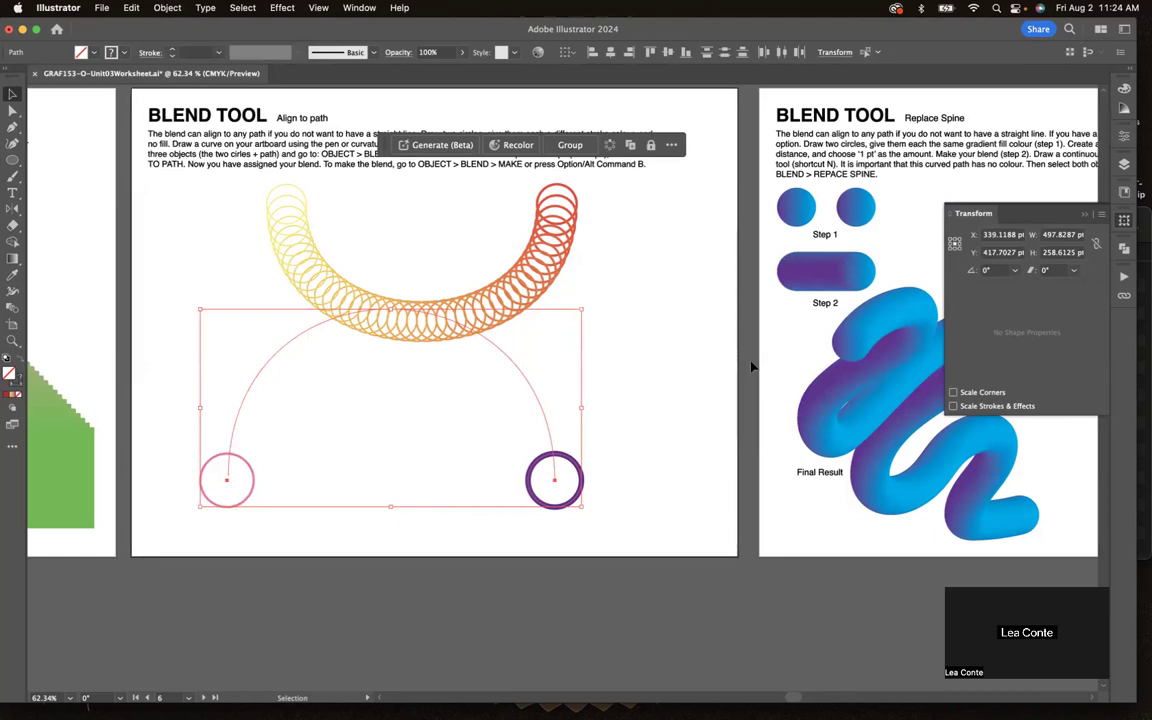
pyautogui.press('alt+super+b')
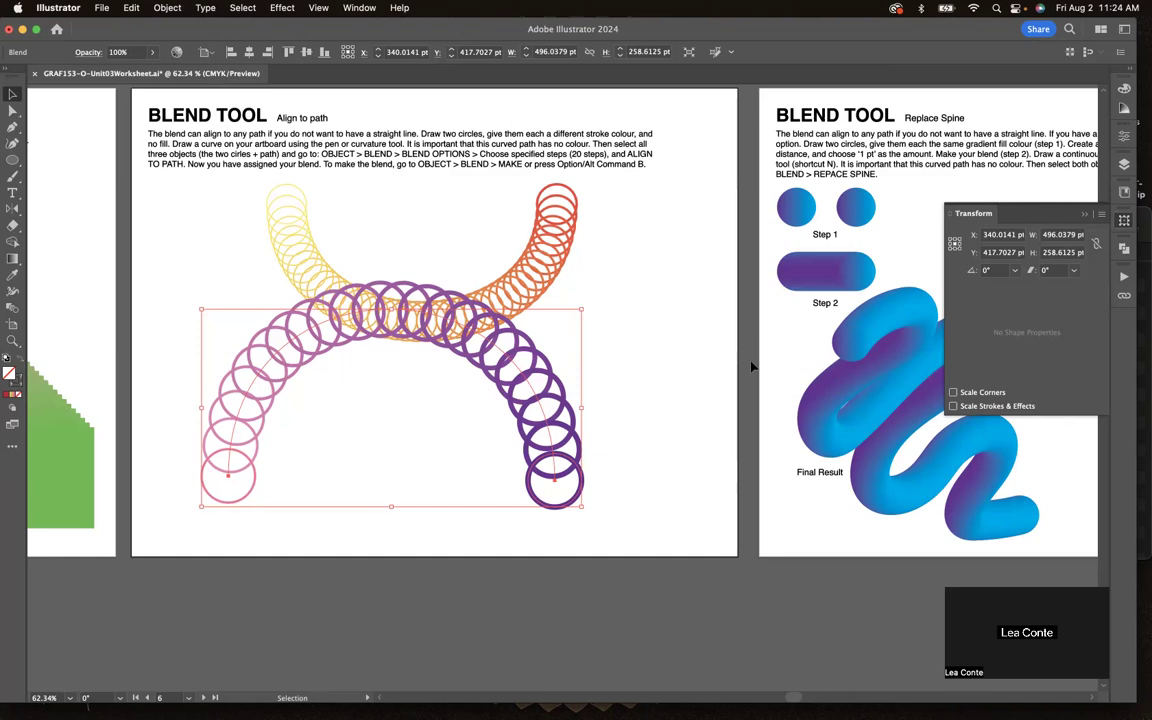
pyautogui.click(752, 367)
# Draw a circle about 61 pt across beside the Replace Spine sample and fill it with the yellow pink gradient.
pyautogui.hscroll(5, 752, 367)
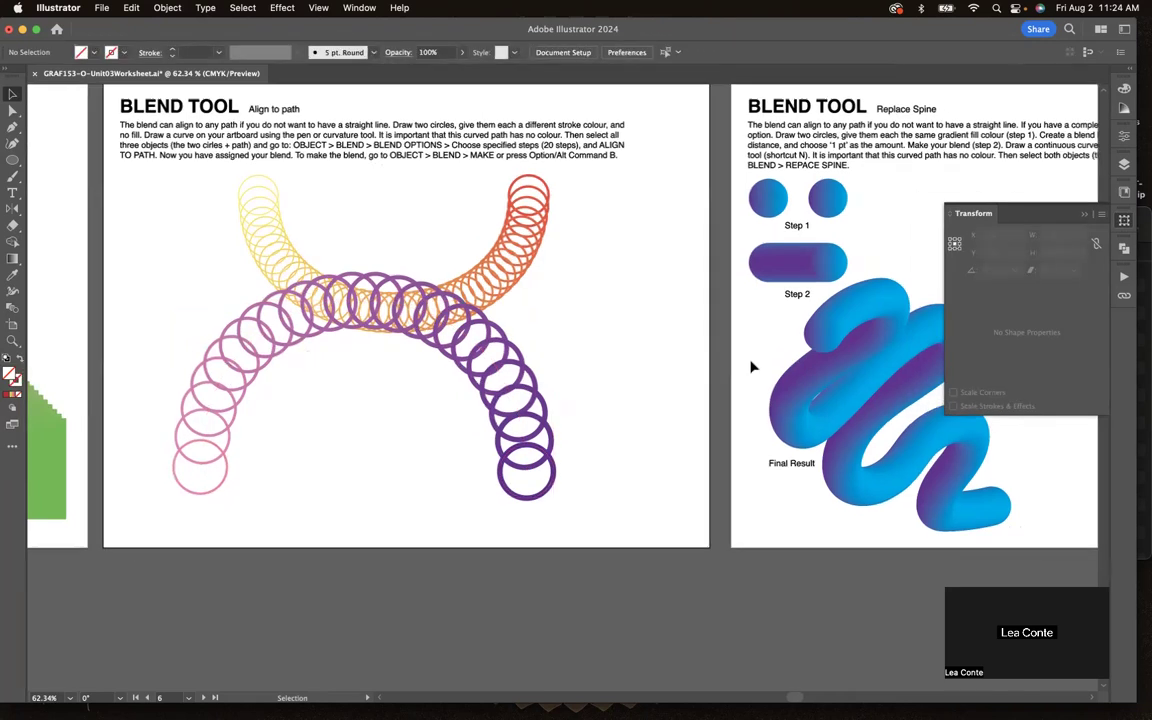
pyautogui.hscroll(8, 752, 367)
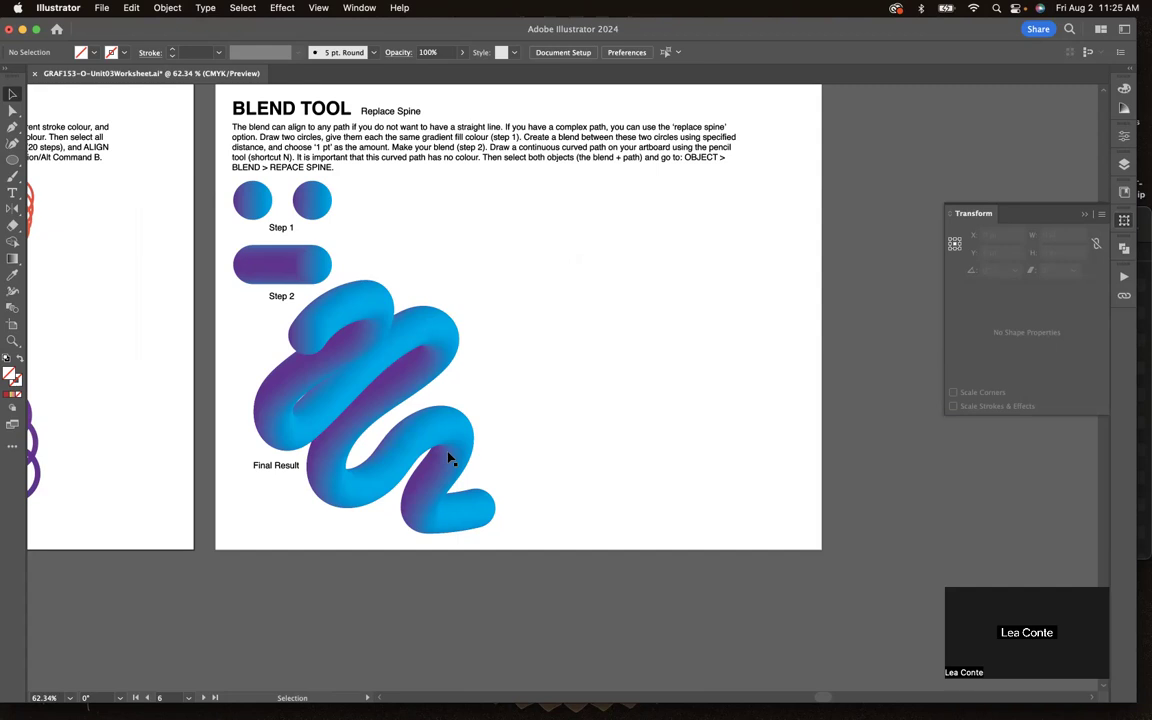
pyautogui.press('l')
pyautogui.moveTo(525, 222); pyautogui.dragTo(550, 247)
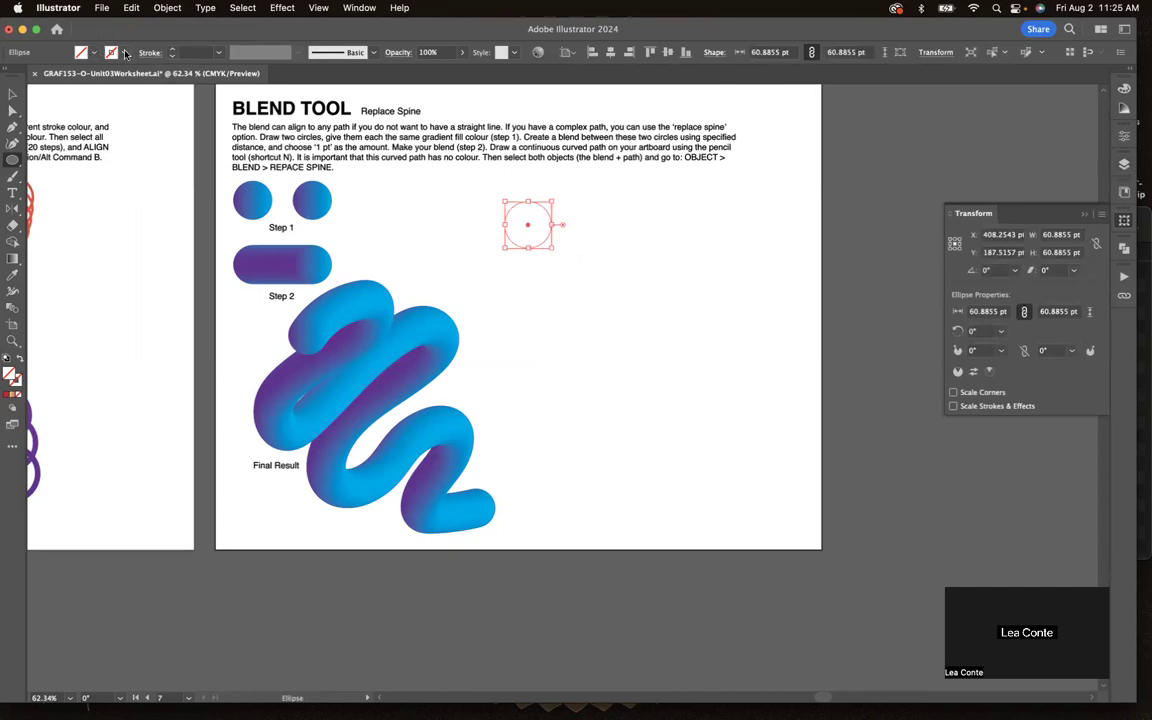
pyautogui.click(94, 52)
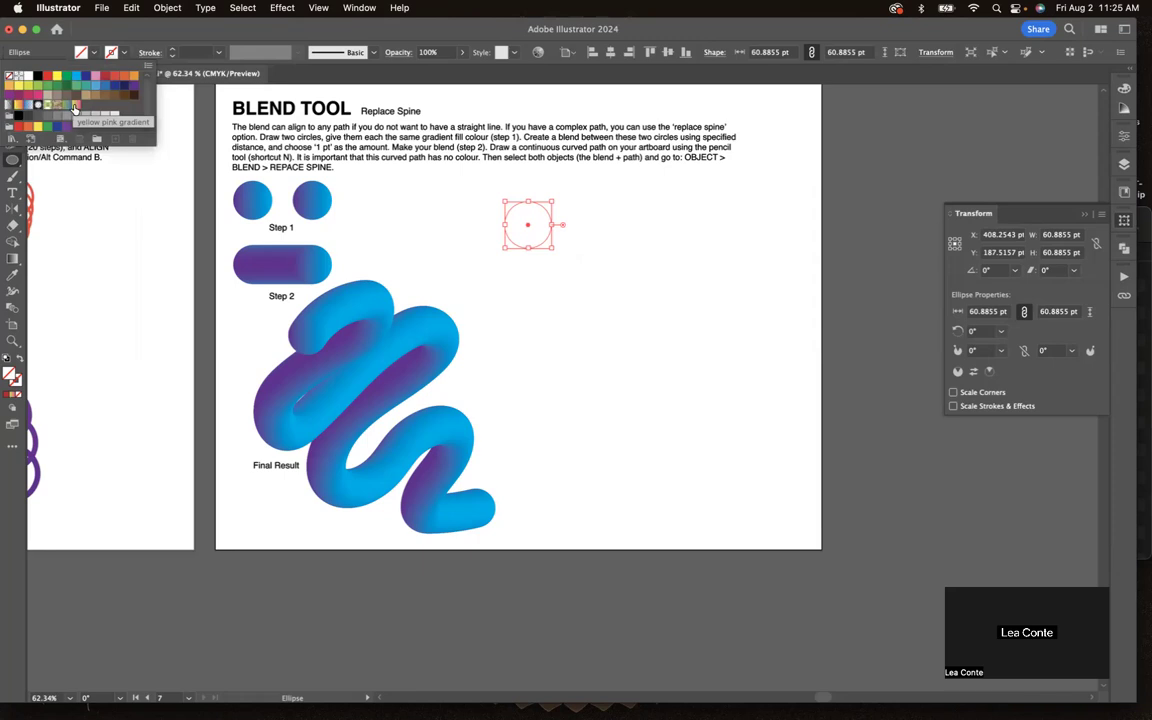
pyautogui.click(77, 106)
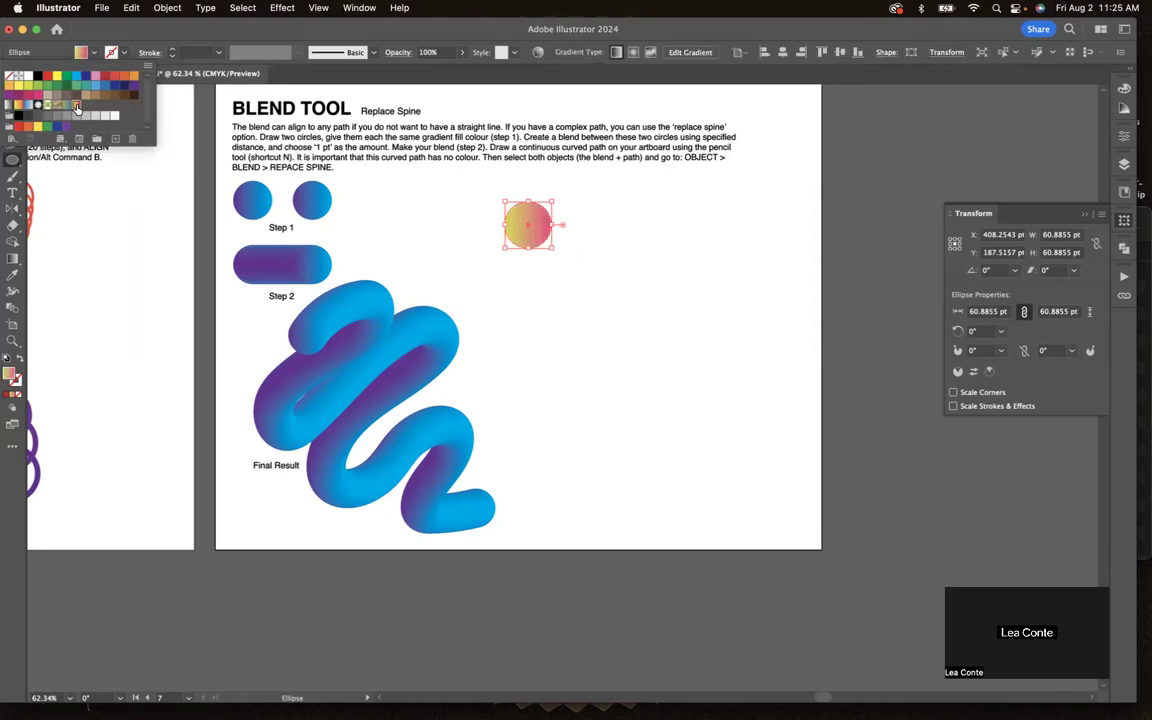
pyautogui.click(537, 324)
pyautogui.click(558, 401)
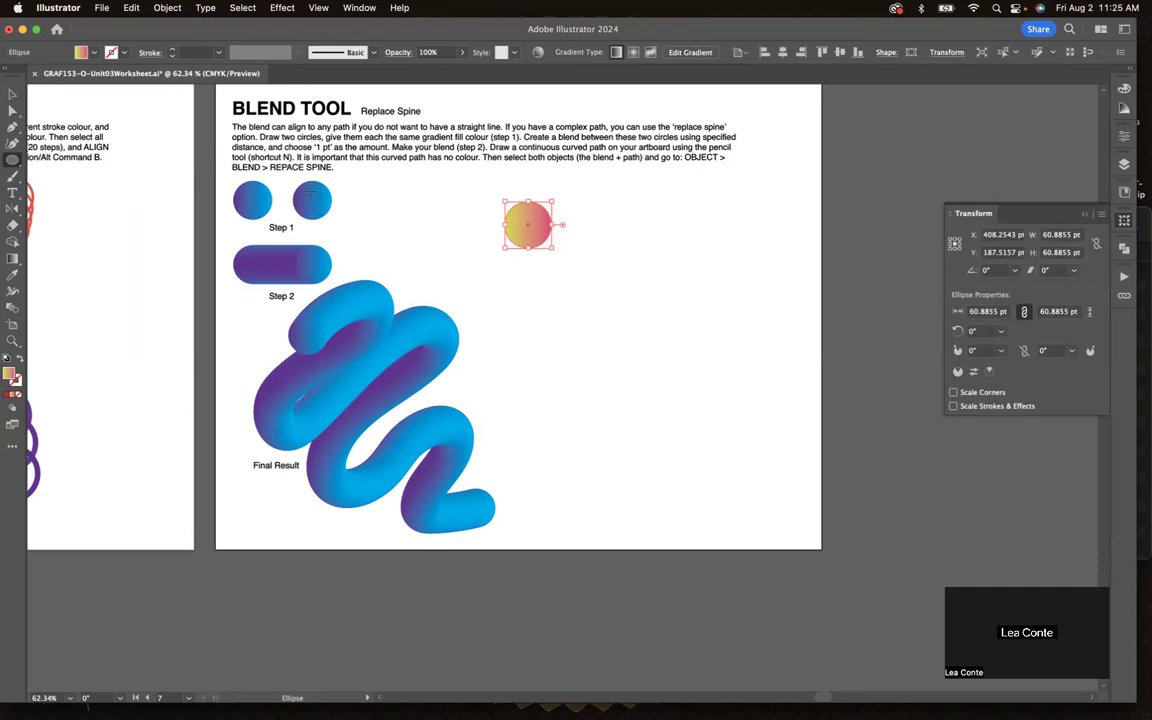
# Shrink the gradient circle proportionally to about 45 pt across, without adding a rectangle.
pyautogui.press('m')
pyautogui.moveTo(504, 201); pyautogui.dragTo(537, 228)
pyautogui.click(566, 211)
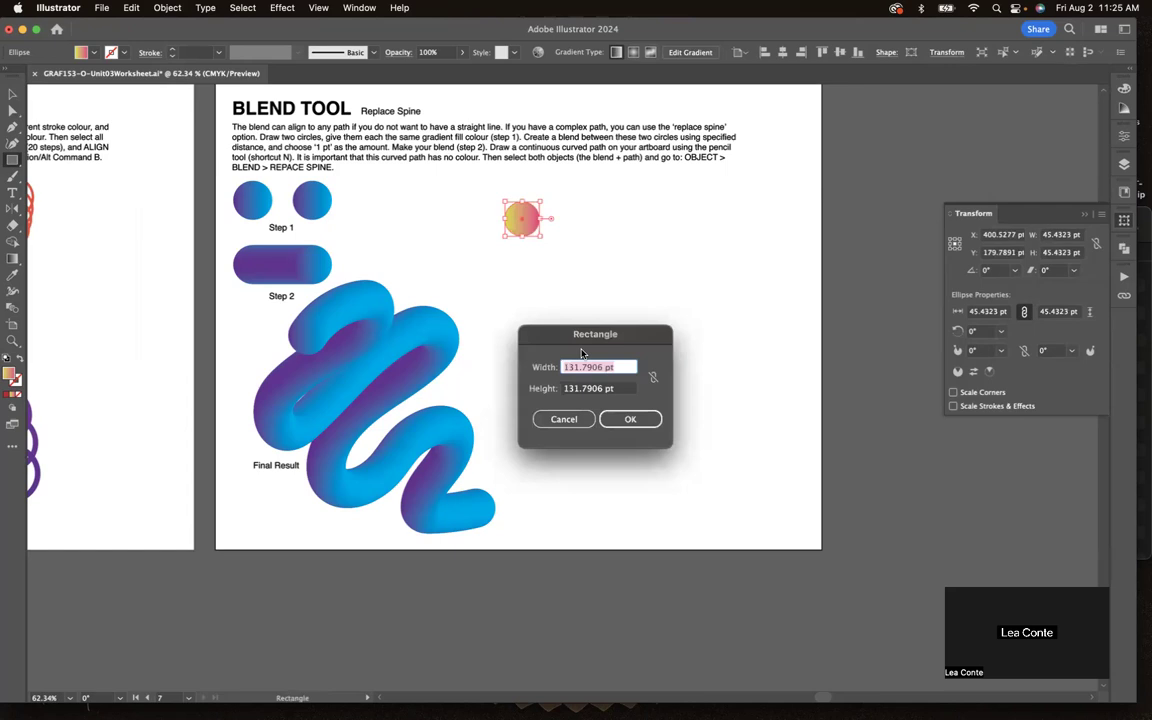
pyautogui.click(580, 414)
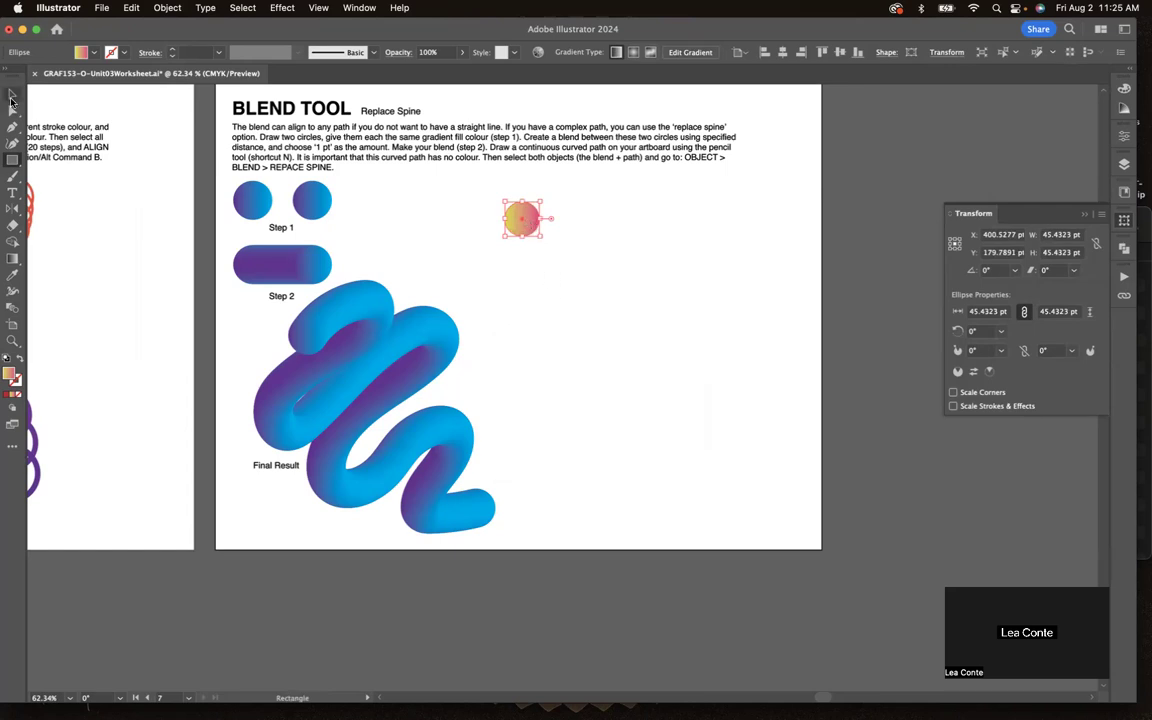
# Duplicate the gradient circle horizontally to its right so the pair spans about 130 pt overall.
pyautogui.click(12, 95)
pyautogui.moveTo(517, 224); pyautogui.dragTo(583, 226)
pyautogui.click(643, 219)
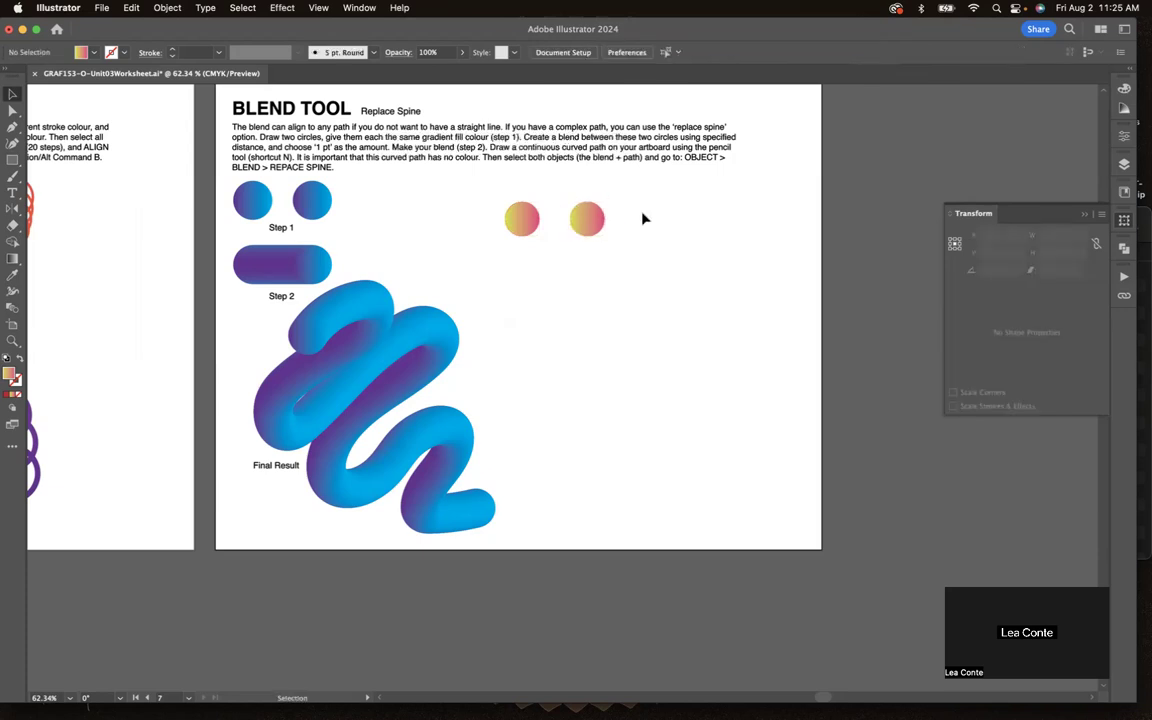
# Select both gradient circles and set their blend options to Specified Distance spacing of 1 pt.
pyautogui.scroll(3, 643, 219)
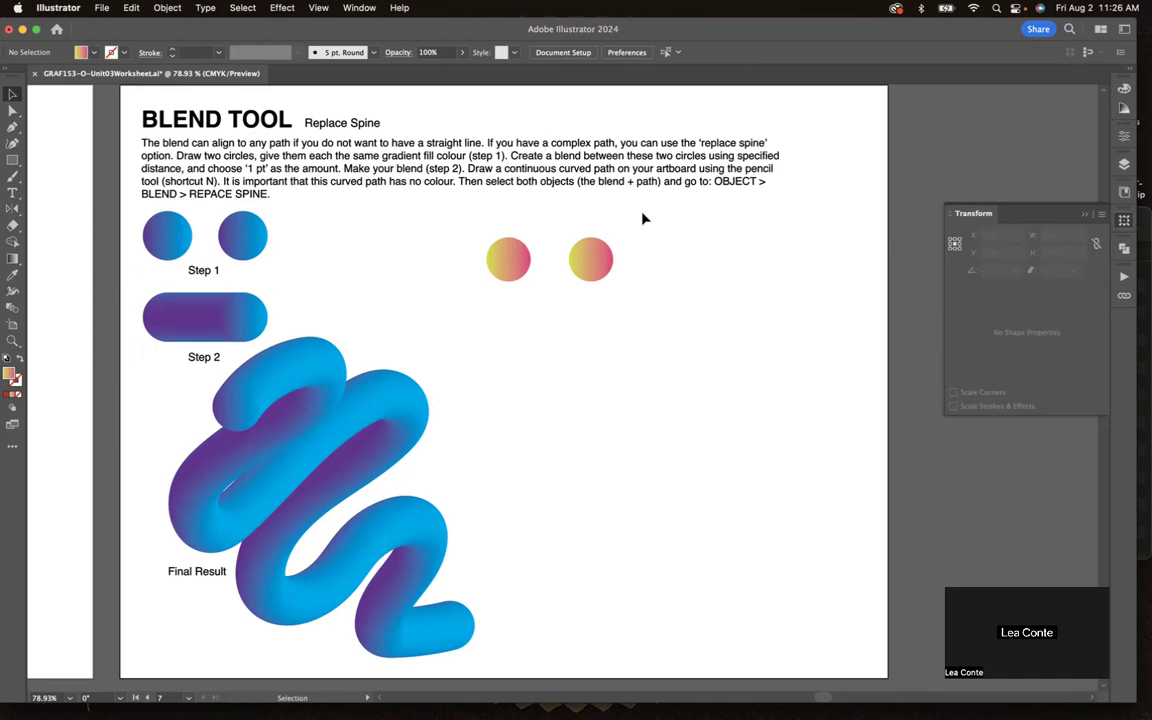
pyautogui.moveTo(638, 238); pyautogui.dragTo(475, 300)
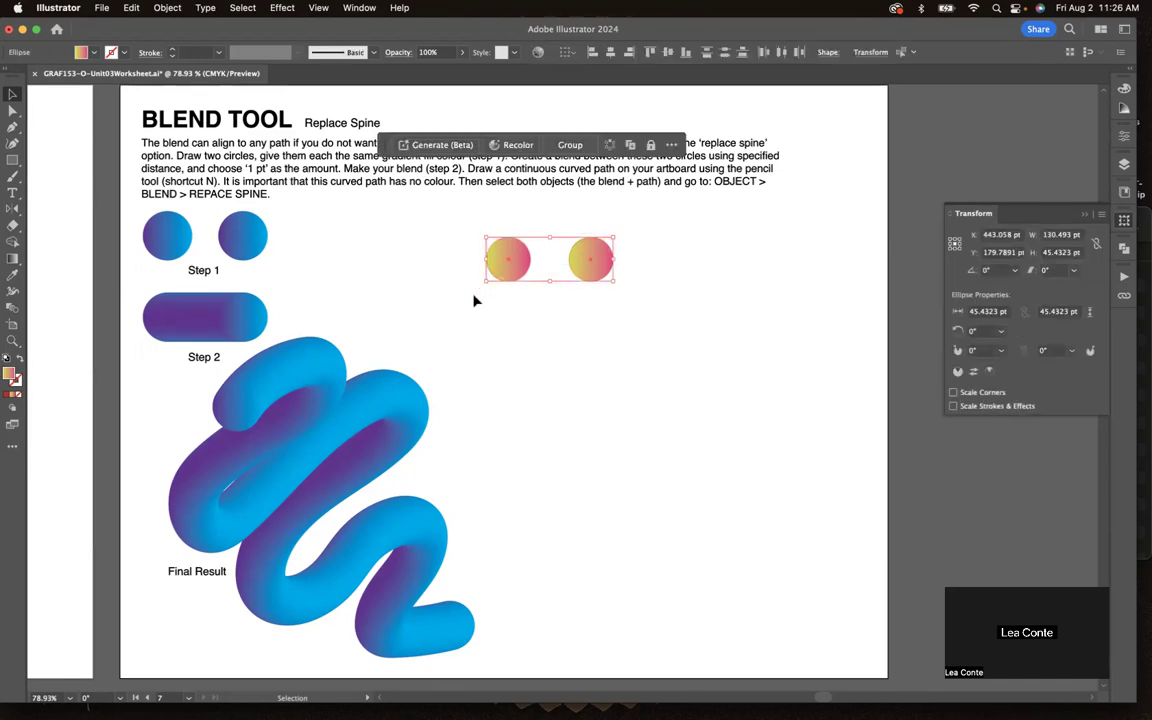
pyautogui.click(167, 8)
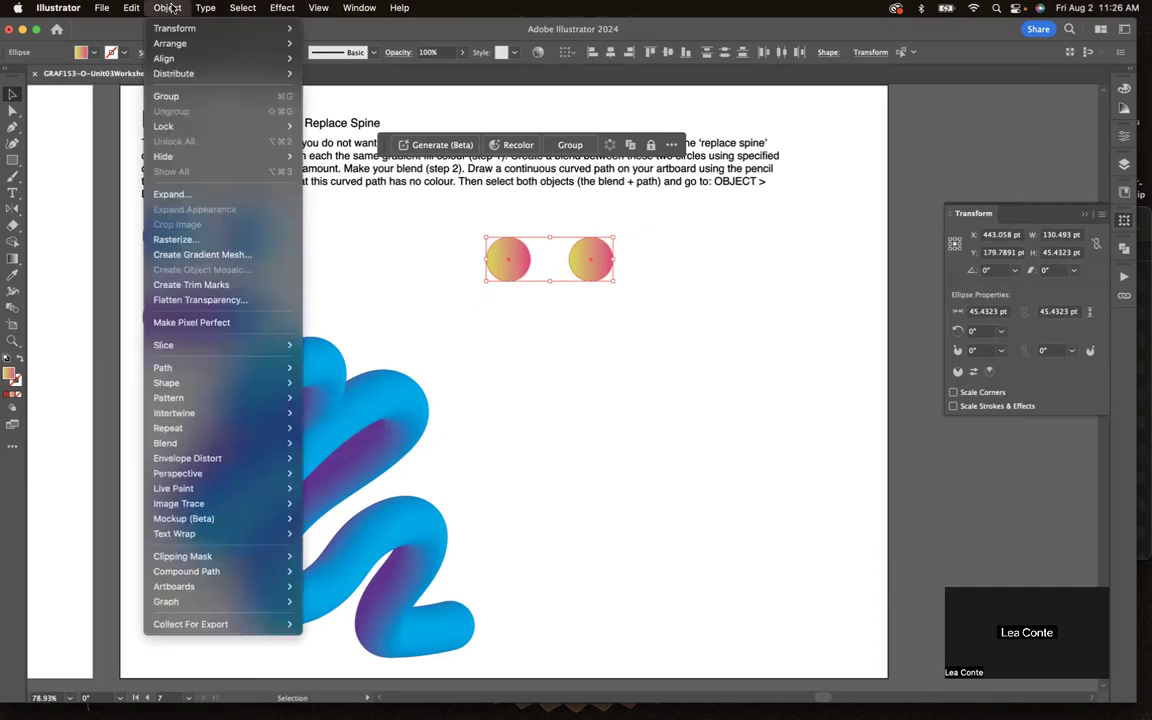
pyautogui.moveTo(210, 443)
pyautogui.click(328, 430)
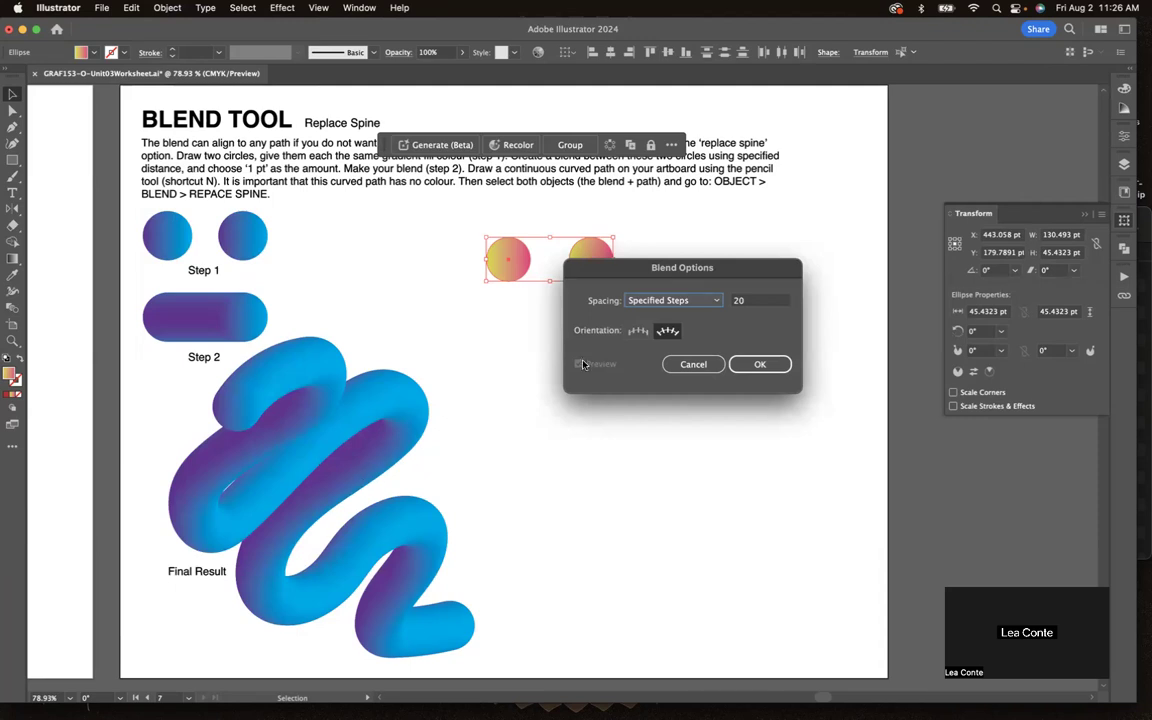
pyautogui.click(668, 300)
pyautogui.click(690, 344)
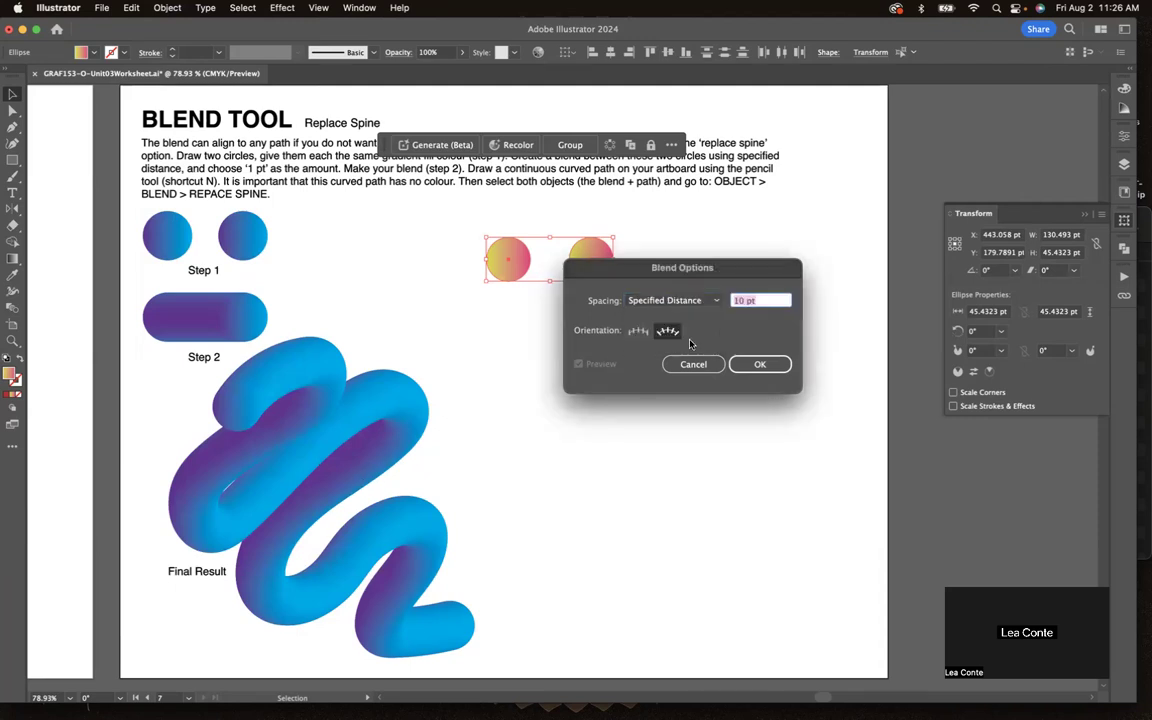
pyautogui.click(744, 299)
pyautogui.press('BackSpace')
pyautogui.press('BackSpace')
pyautogui.click(762, 366)
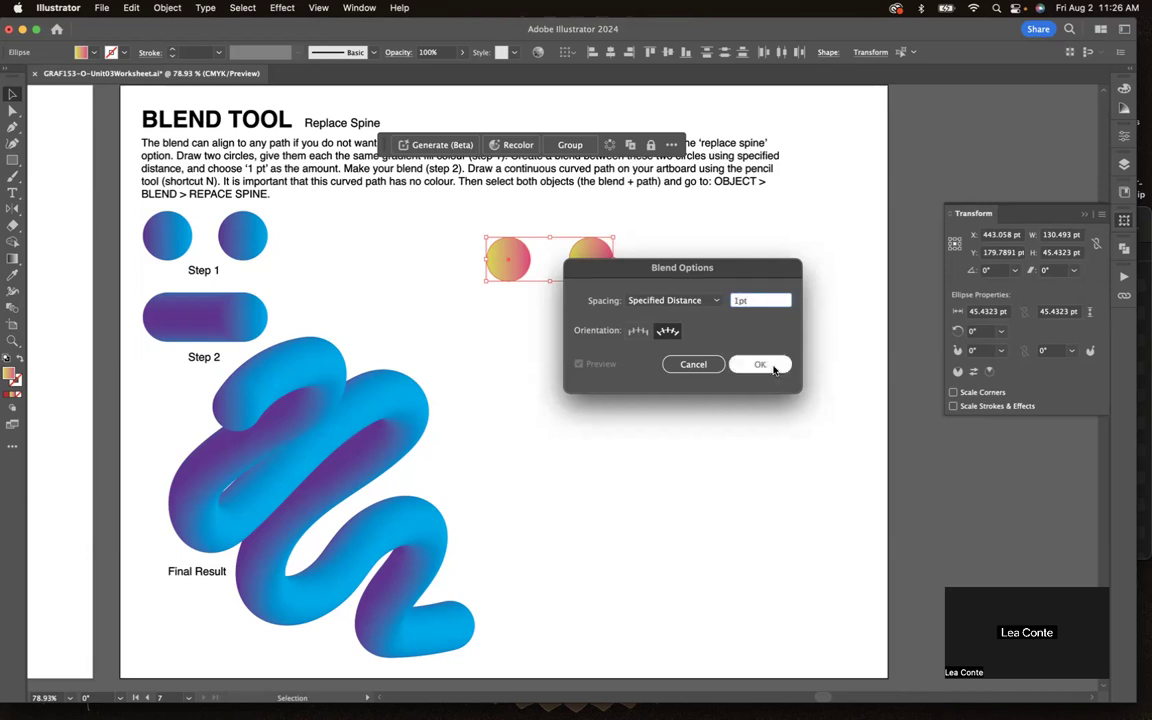
pyautogui.click(773, 368)
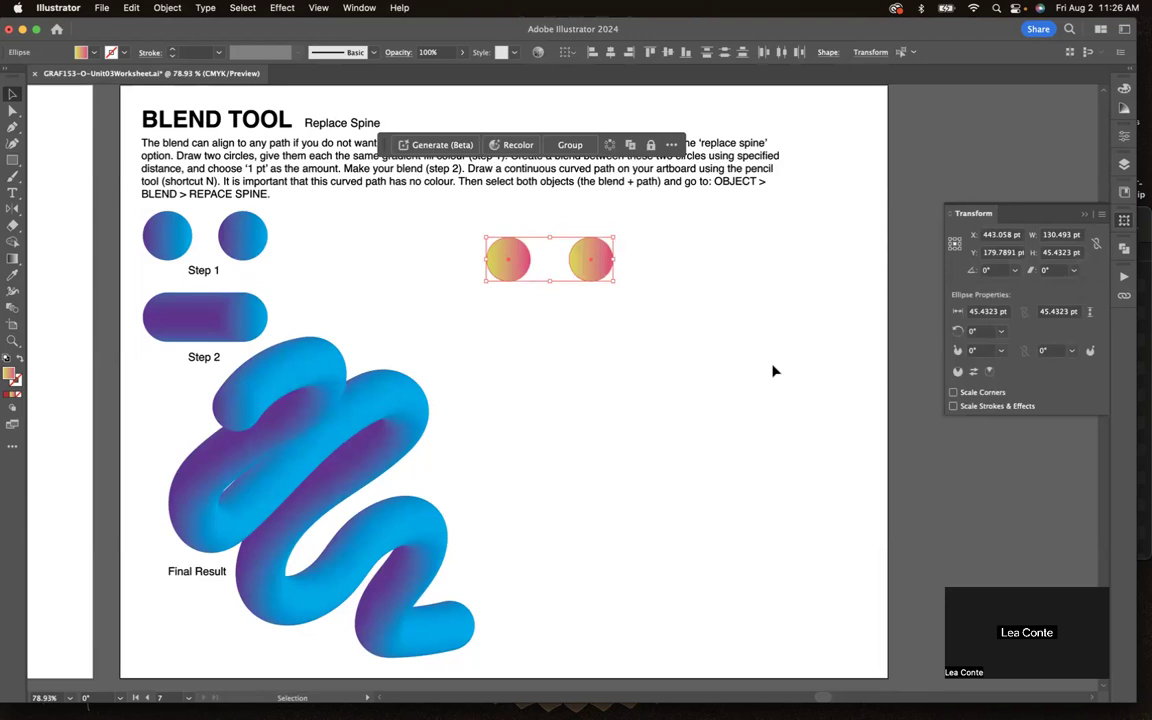
# Recheck the blend options for the two selected gradient circles.
pyautogui.click(167, 7)
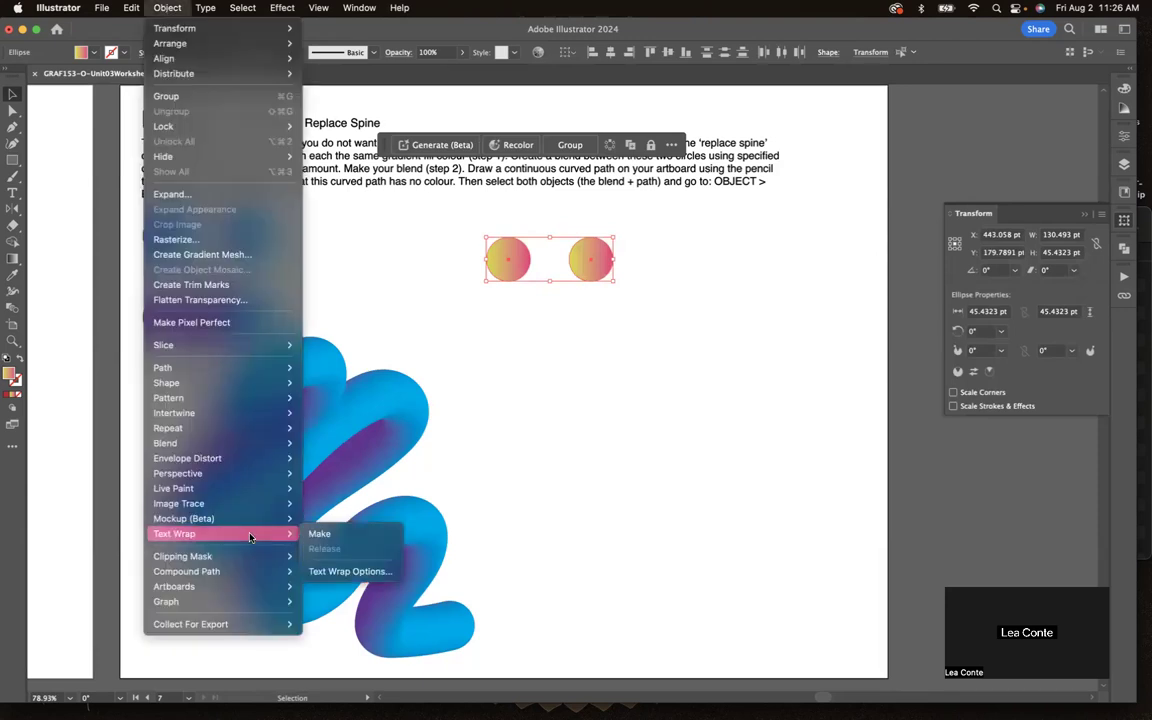
pyautogui.moveTo(233, 447)
pyautogui.click(336, 478)
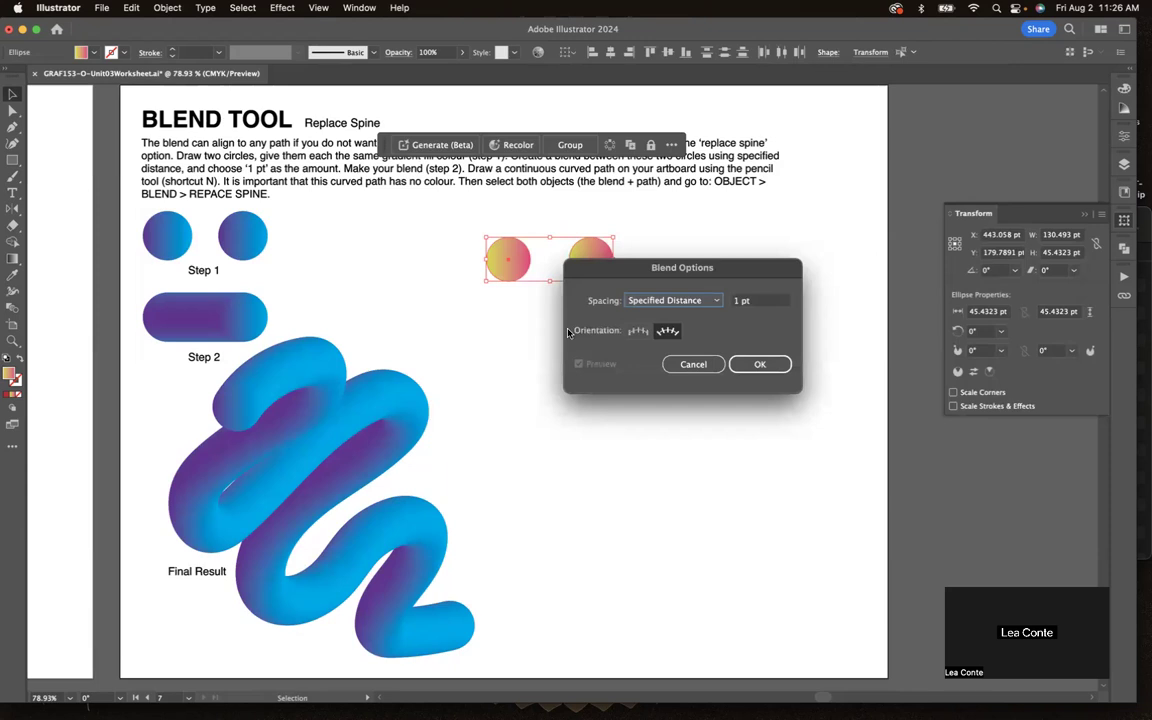
pyautogui.click(760, 364)
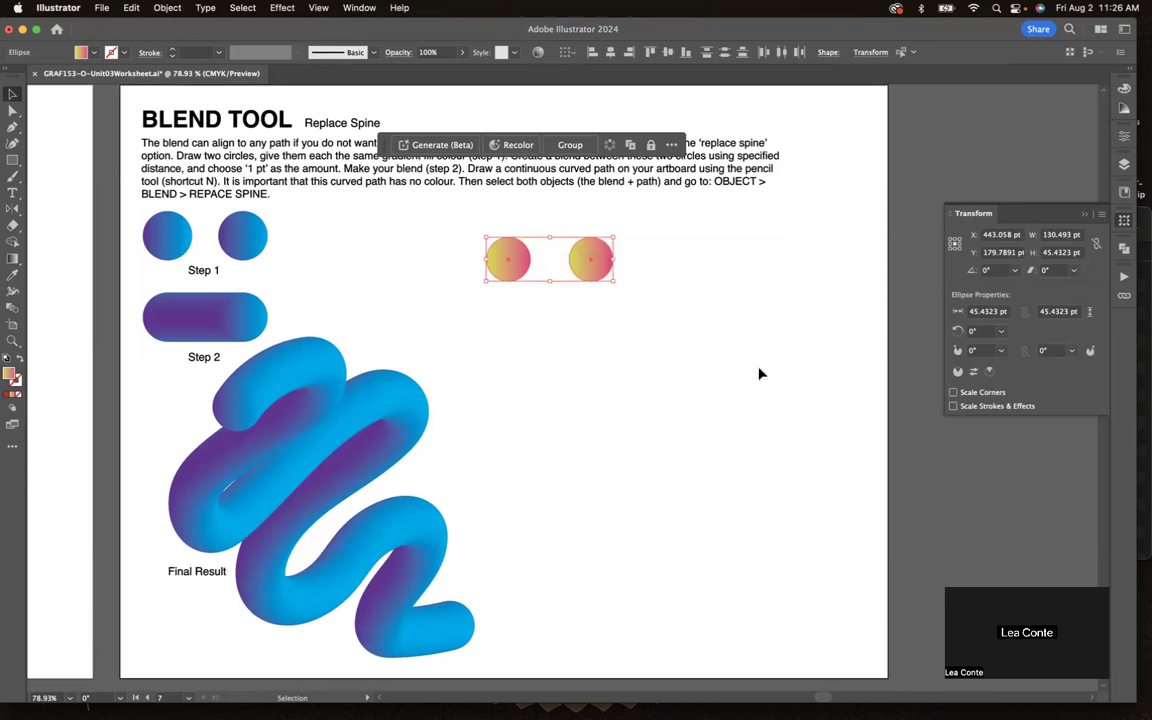
# Make the blend between the two gradient circles and move it up and left, centred at about X 367 pt, Y 156 pt.
pyautogui.click(167, 8)
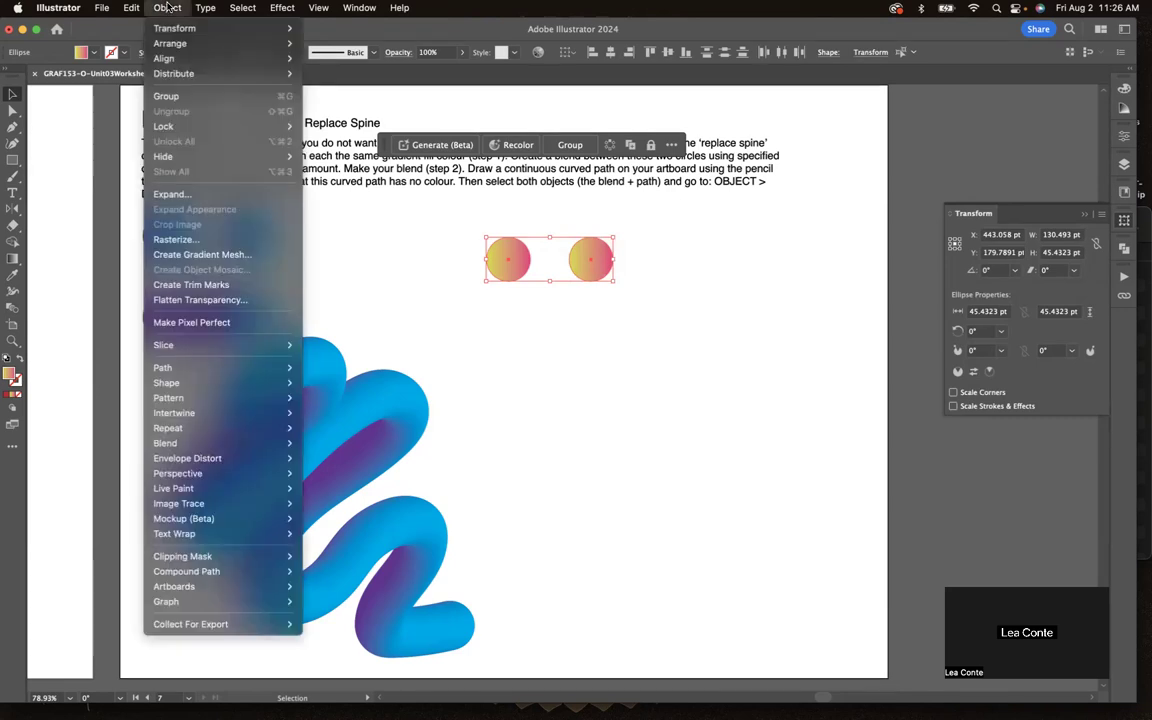
pyautogui.moveTo(166, 443)
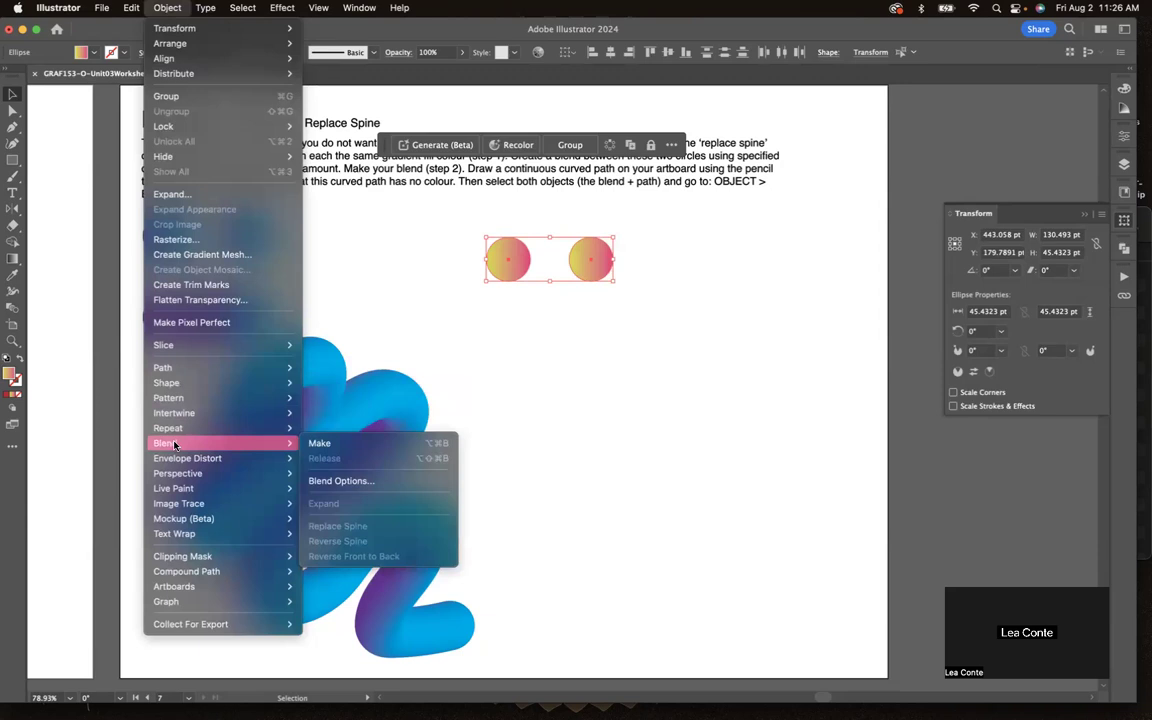
pyautogui.click(322, 440)
pyautogui.click(670, 270)
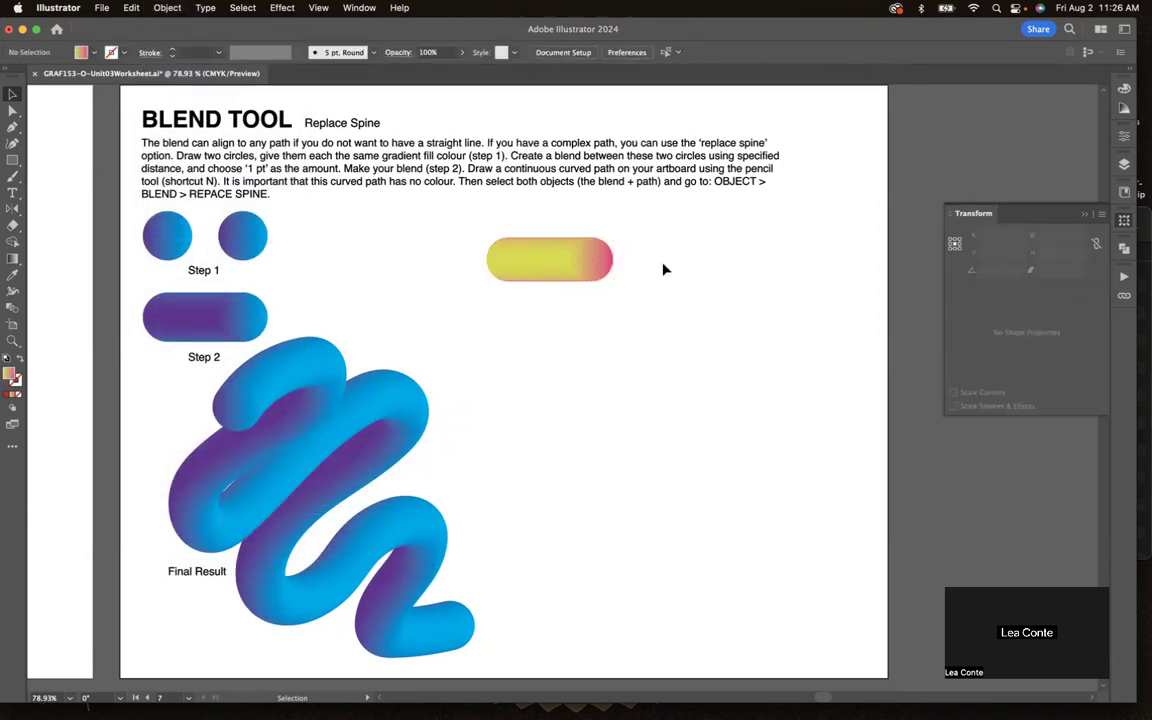
pyautogui.moveTo(595, 273); pyautogui.dragTo(520, 250)
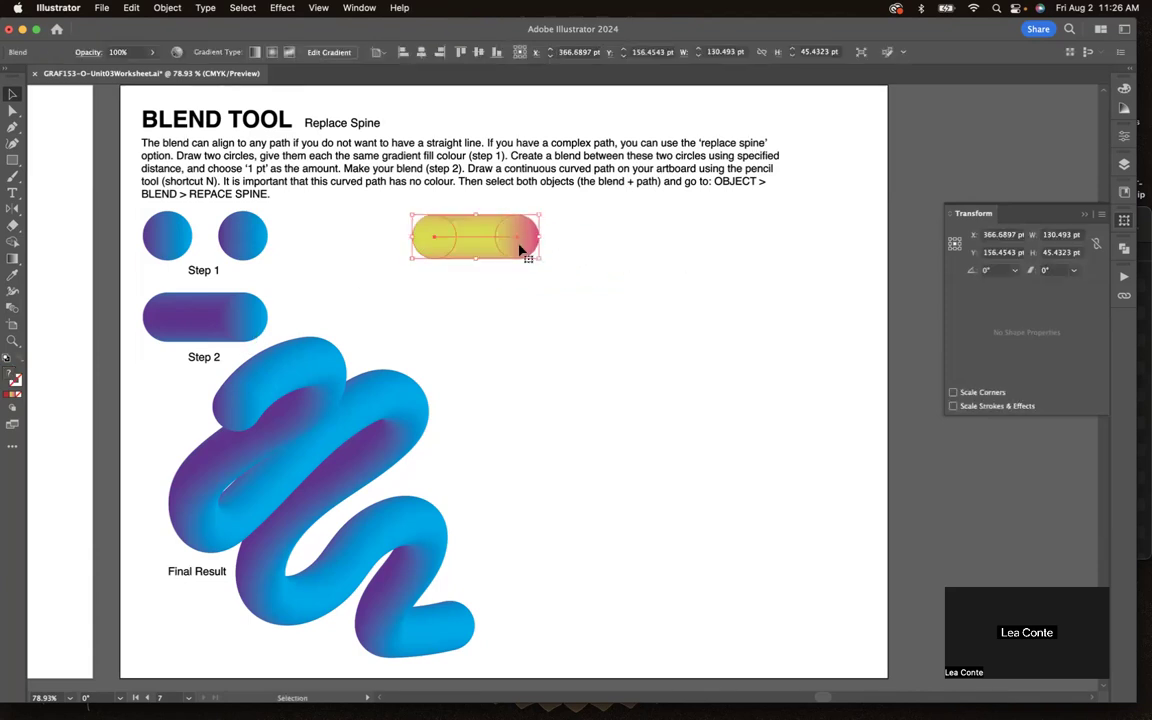
pyautogui.click(640, 316)
# Draw one continuous looping freehand path about 340 by 306 pt with the Pencil tool, without fill or stroke, below the blend.
pyautogui.scroll(-1, 641, 317)
pyautogui.hscroll(1, 641, 317)
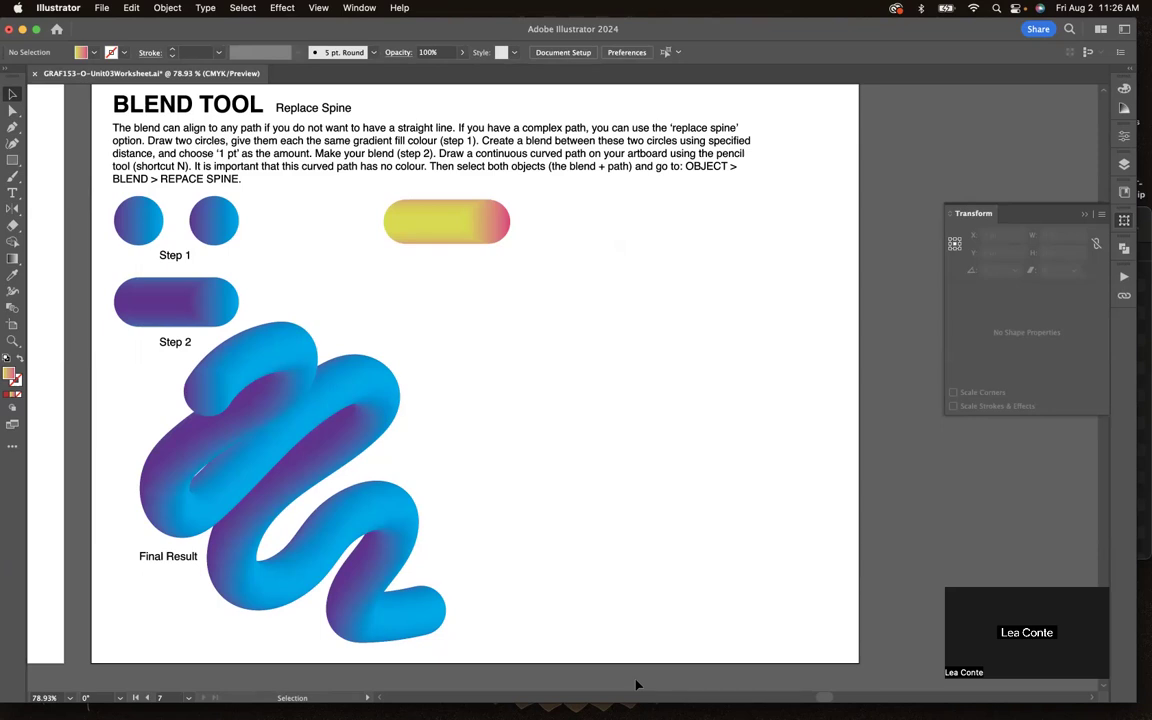
pyautogui.press('n')
pyautogui.click(12, 177)
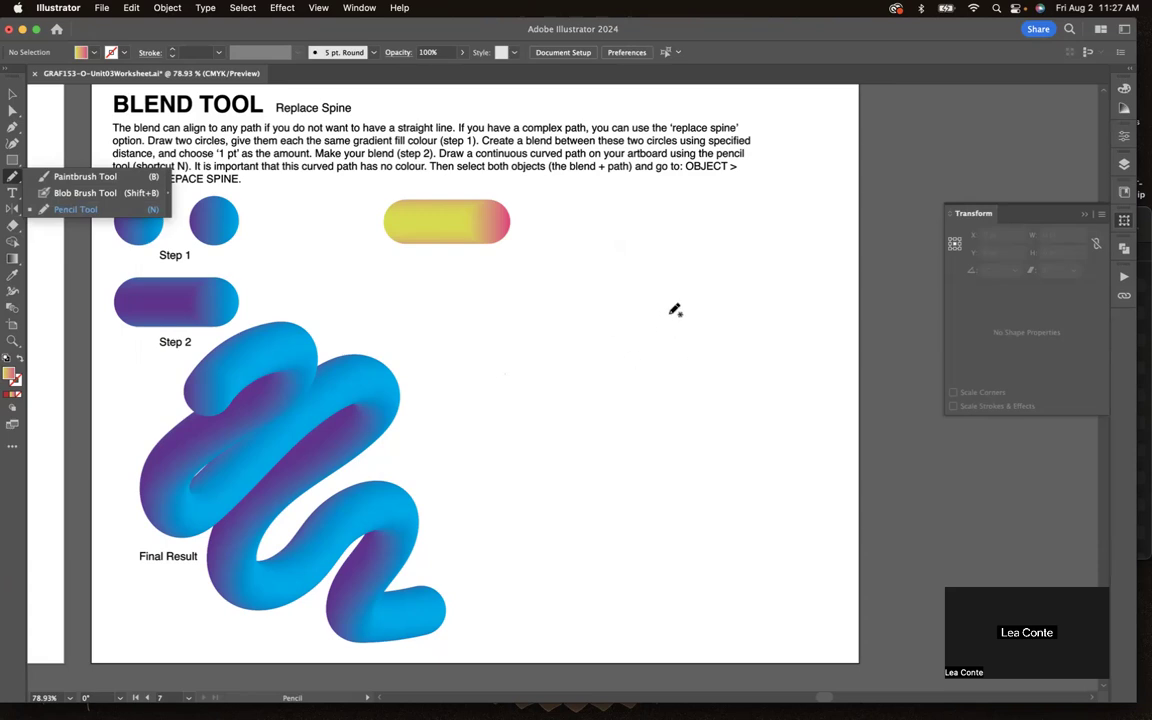
pyautogui.moveTo(466, 366)
pyautogui.mouseDown()
pyautogui.moveTo(583, 274)
pyautogui.moveTo(465, 504)
pyautogui.moveTo(616, 325)
pyautogui.moveTo(608, 461)
pyautogui.moveTo(745, 489)
pyautogui.mouseUp()
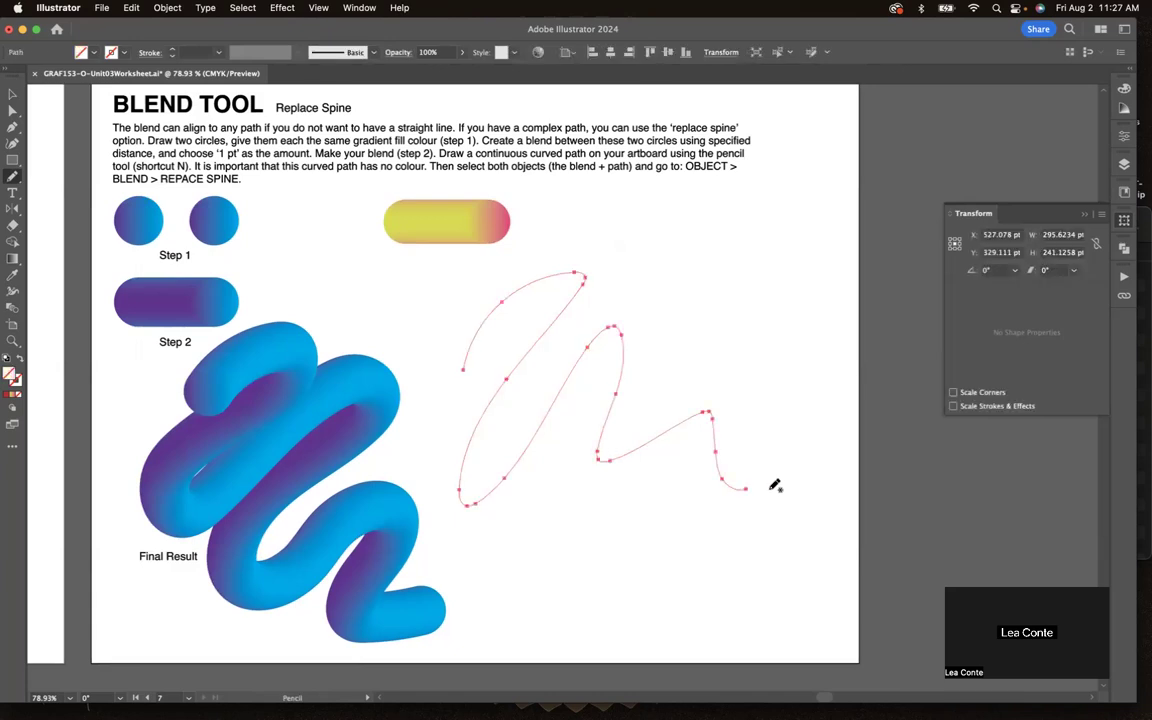
pyautogui.press('BackSpace')
pyautogui.moveTo(488, 404)
pyautogui.mouseDown()
pyautogui.moveTo(561, 259)
pyautogui.moveTo(501, 502)
pyautogui.moveTo(601, 378)
pyautogui.moveTo(641, 412)
pyautogui.moveTo(818, 465)
pyautogui.mouseUp()
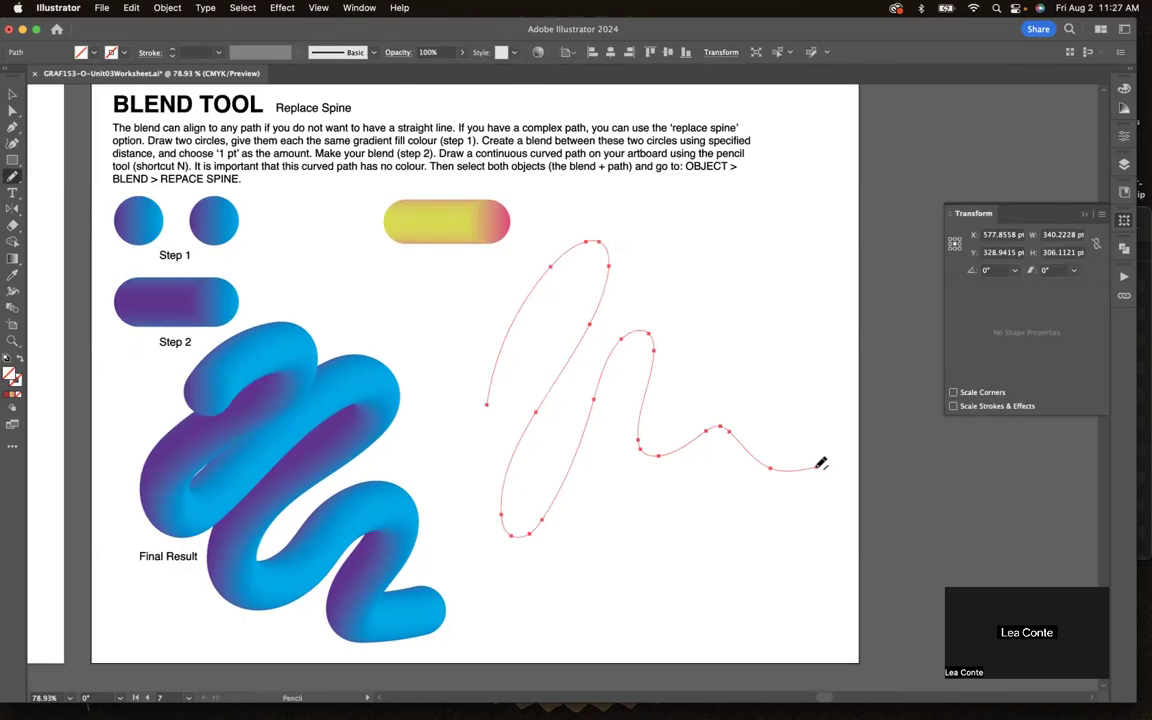
# Select the gradient blend together with the invisible pencil path and apply Replace Spine, leaving nothing selected.
pyautogui.click(11, 94)
pyautogui.click(609, 213)
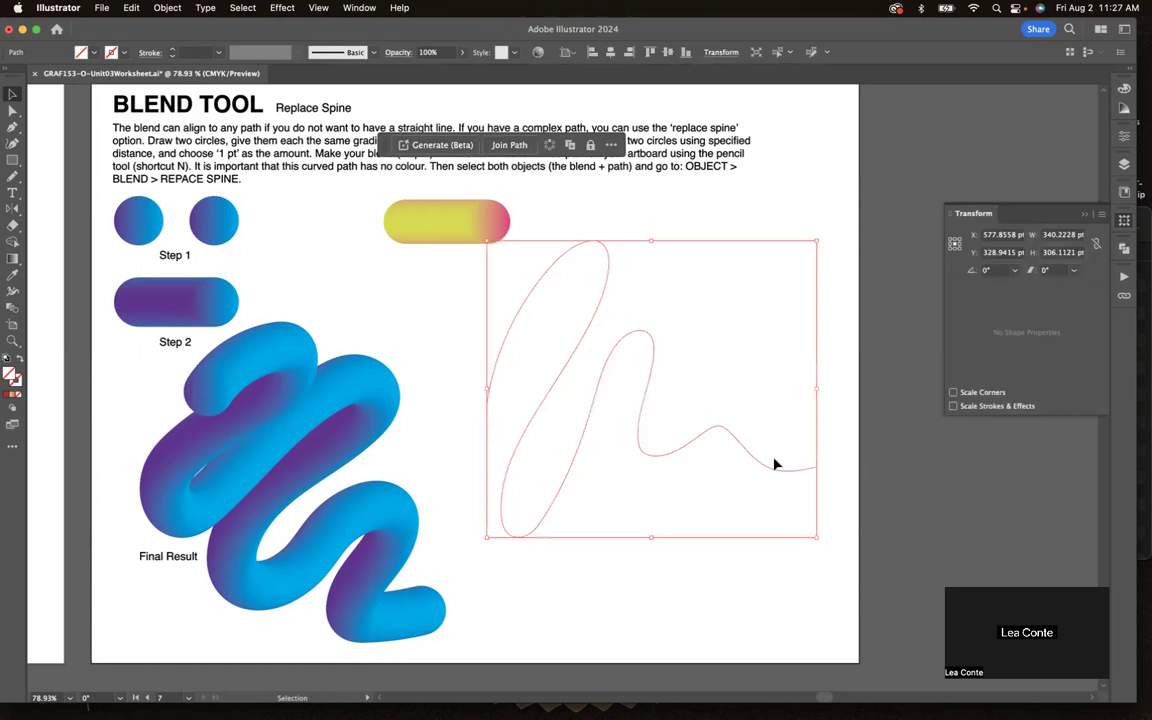
pyautogui.click(568, 222)
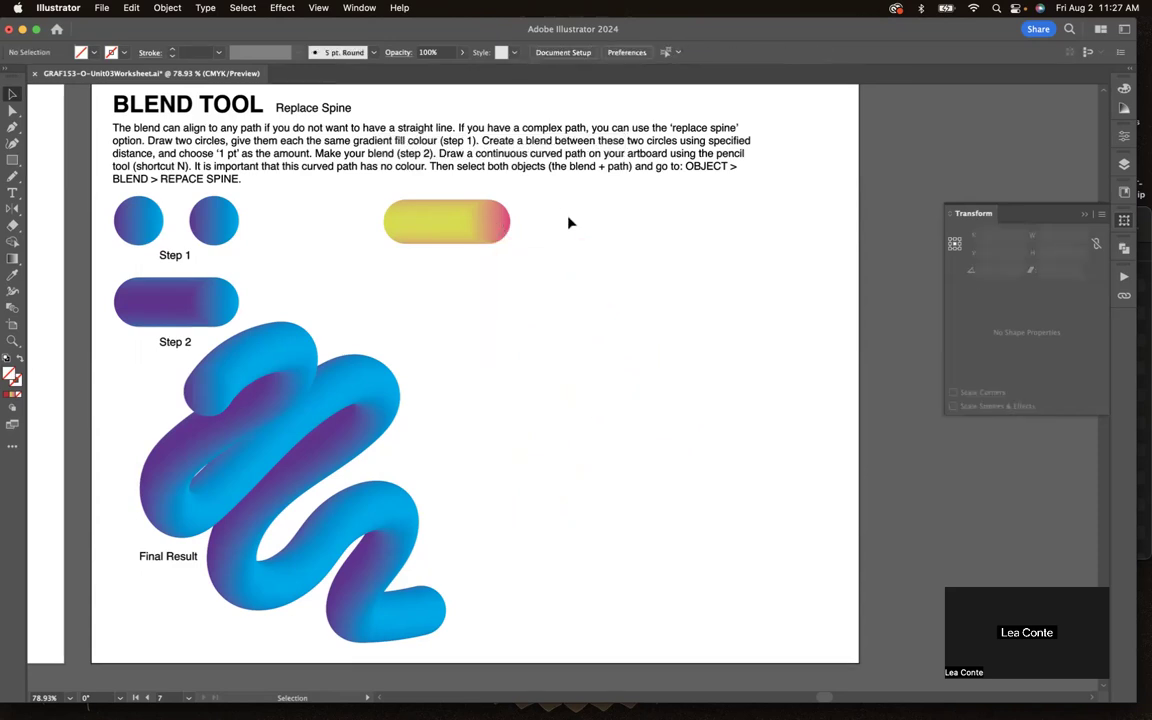
pyautogui.moveTo(393, 308); pyautogui.dragTo(818, 485)
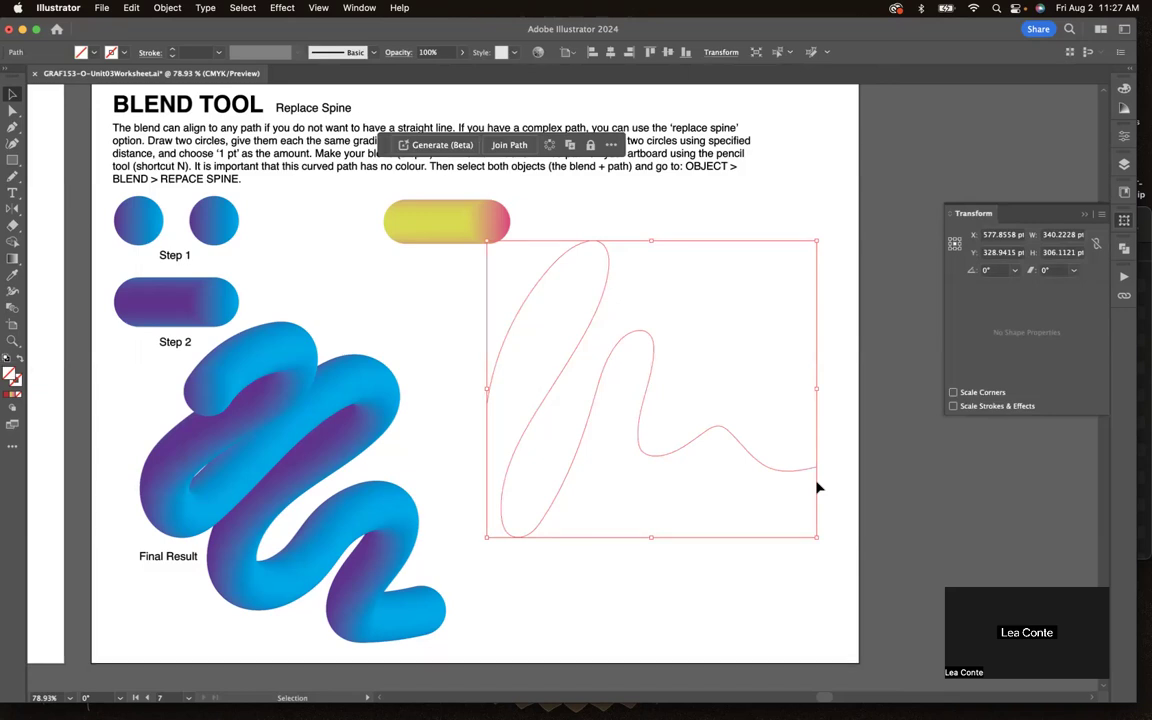
pyautogui.click(861, 474)
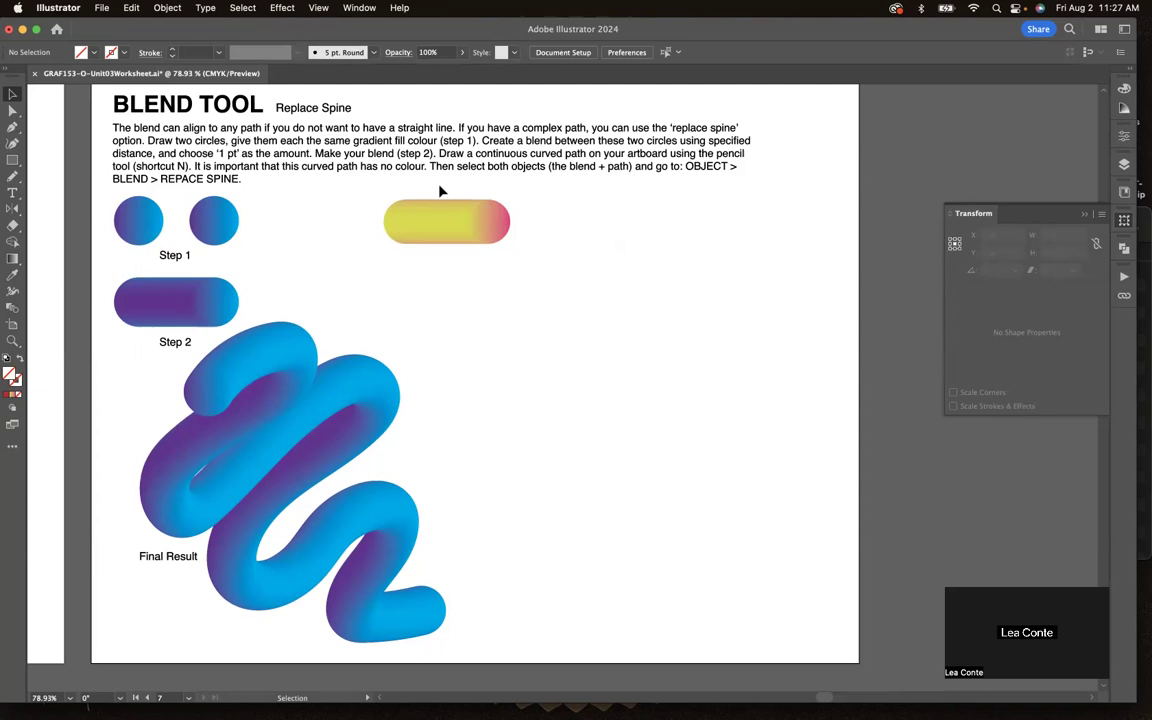
pyautogui.moveTo(440, 190); pyautogui.dragTo(709, 477)
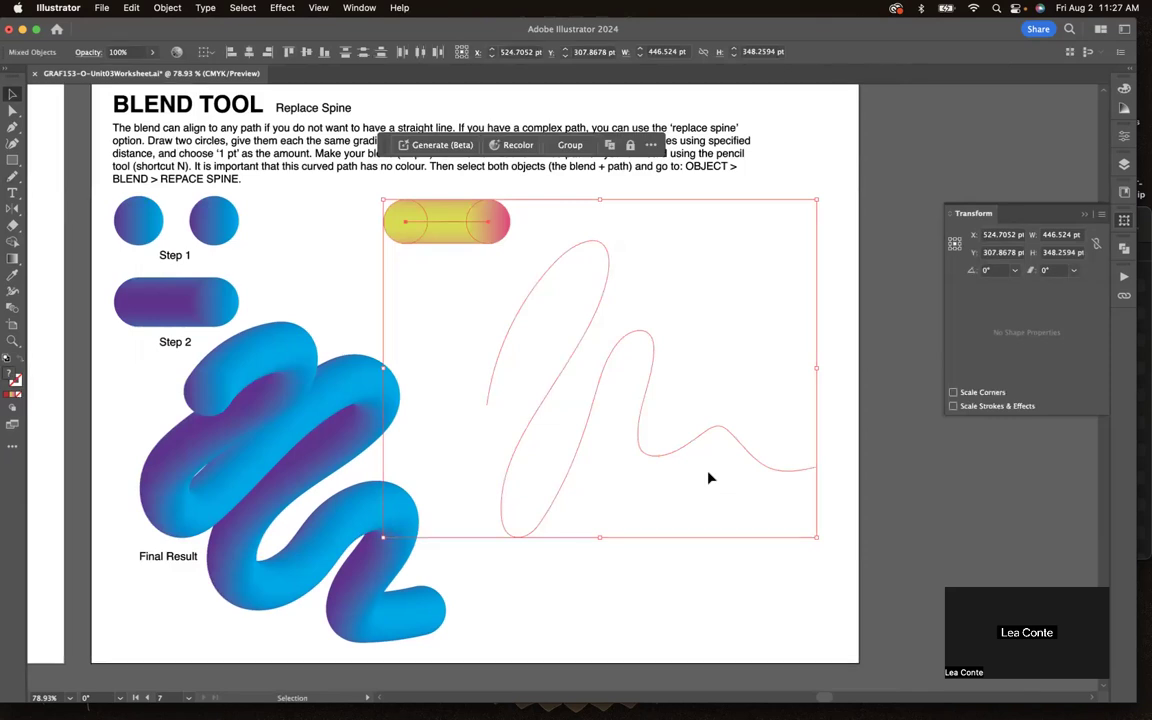
pyautogui.click(162, 8)
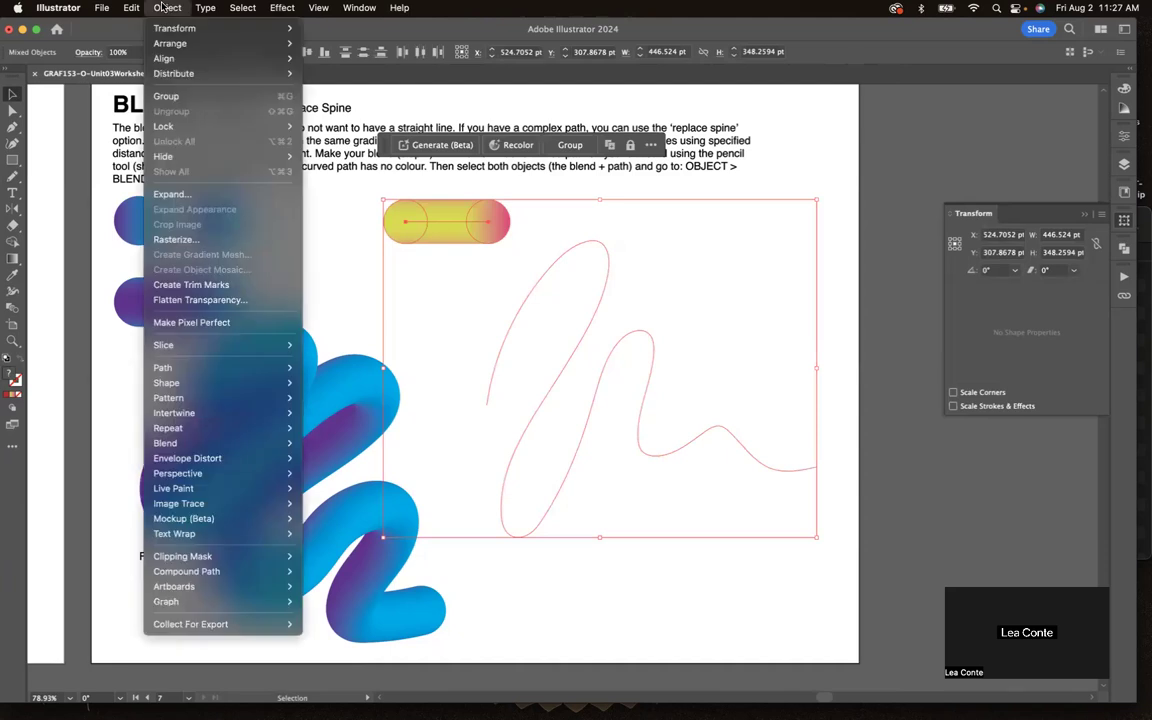
pyautogui.moveTo(196, 445)
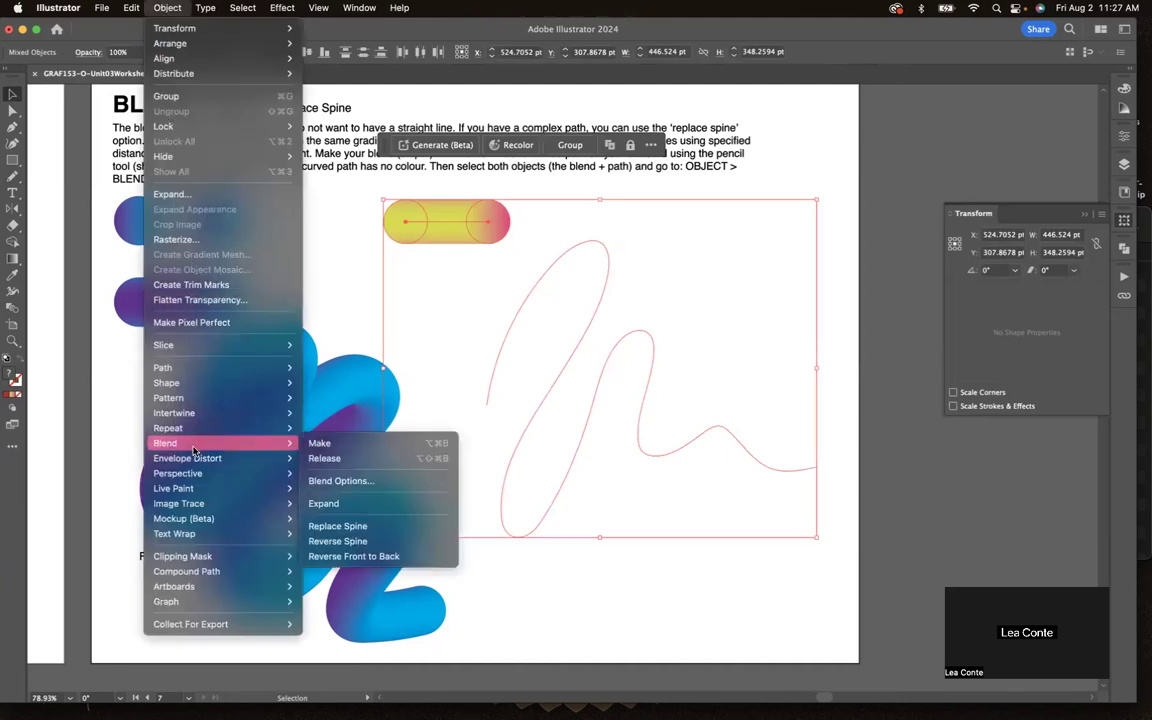
pyautogui.click(355, 527)
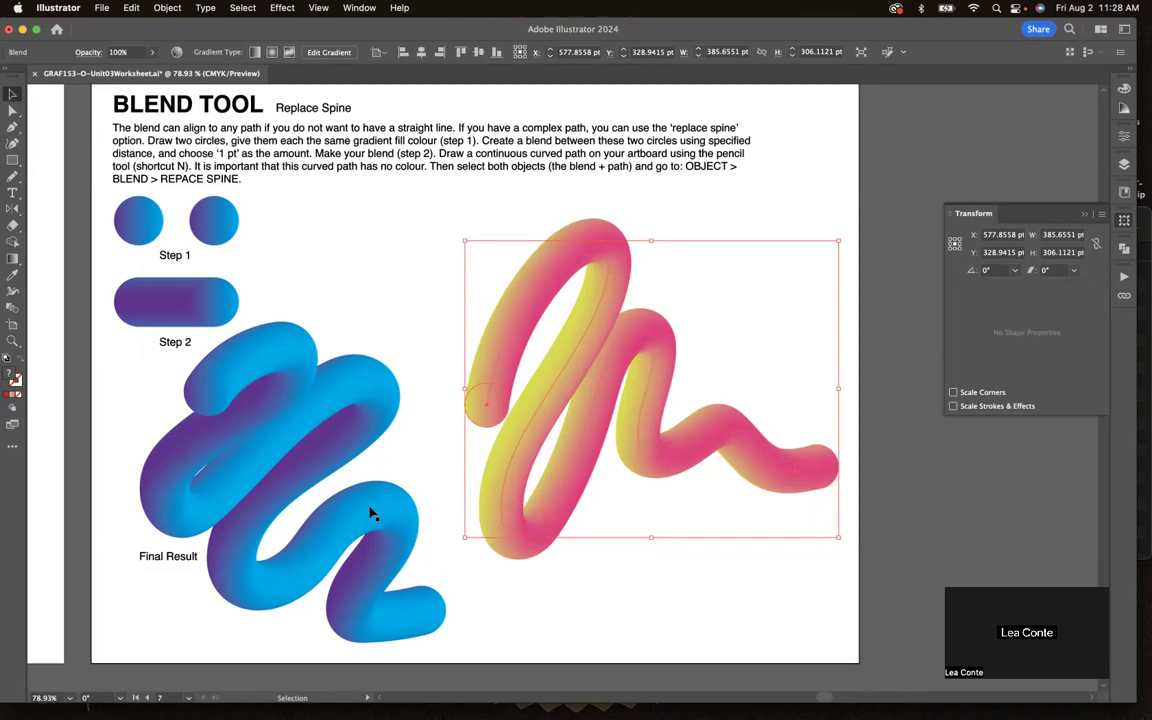
pyautogui.click(463, 290)
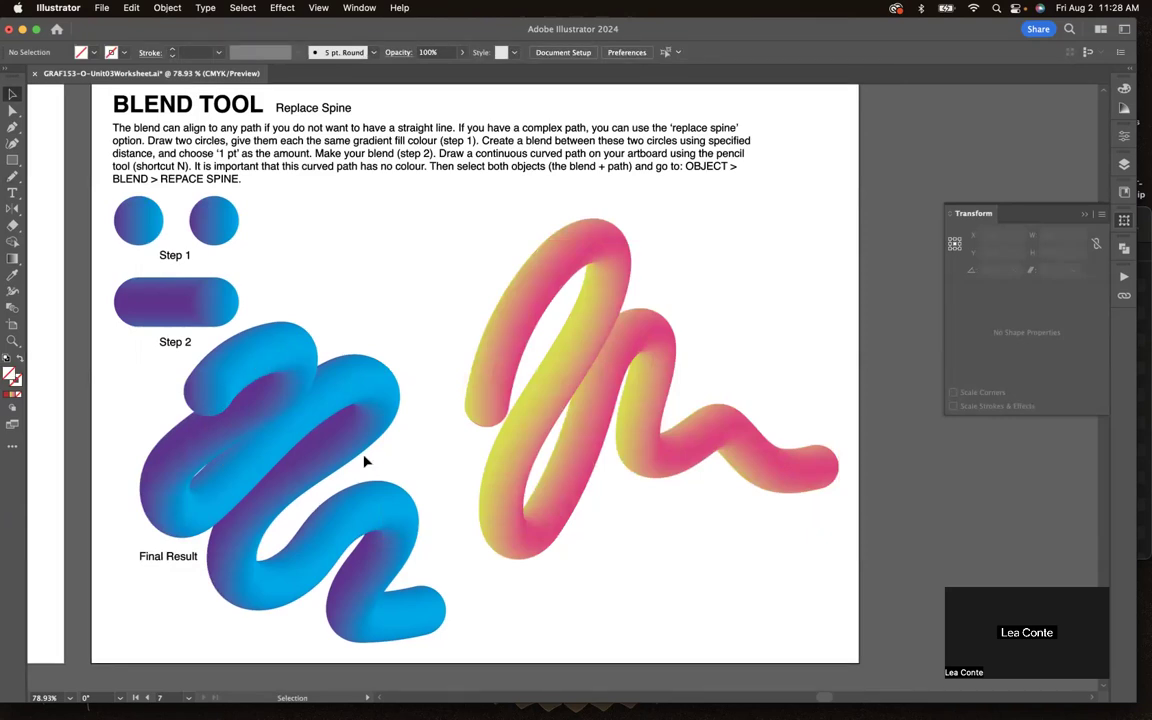
# Isolate the spine blend, rotate its starting circle about 18° and enlarge it to about 63 pt across.
pyautogui.click(497, 405)
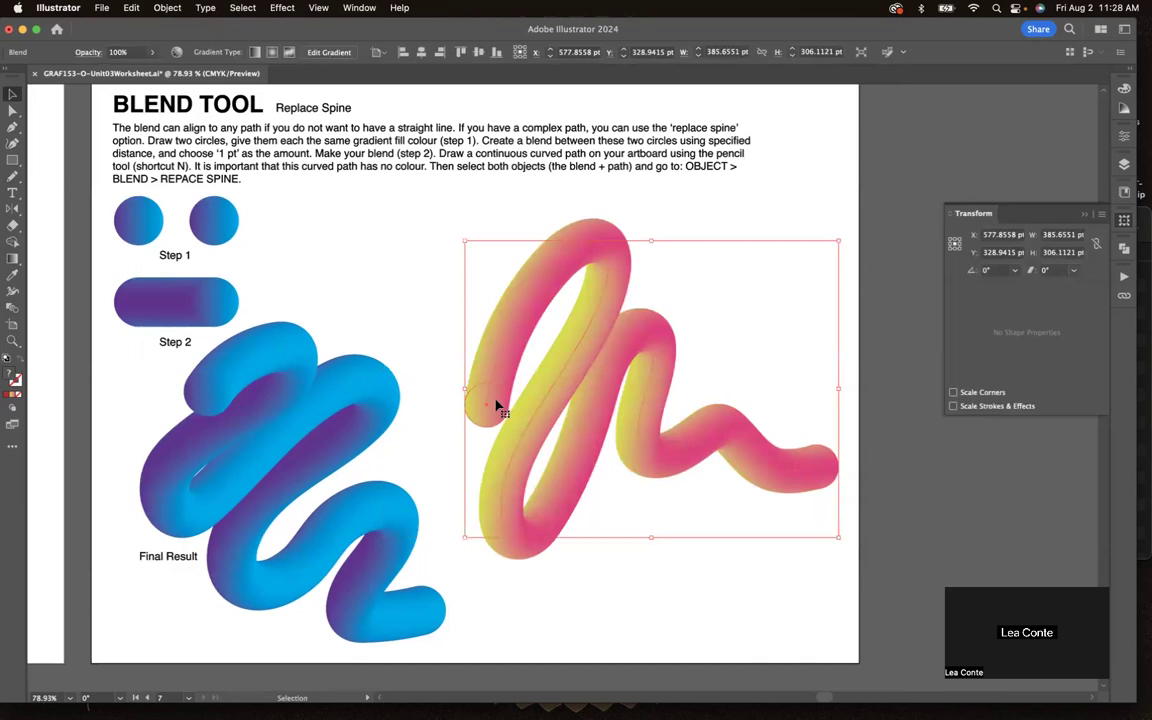
pyautogui.scroll(5, 497, 405)
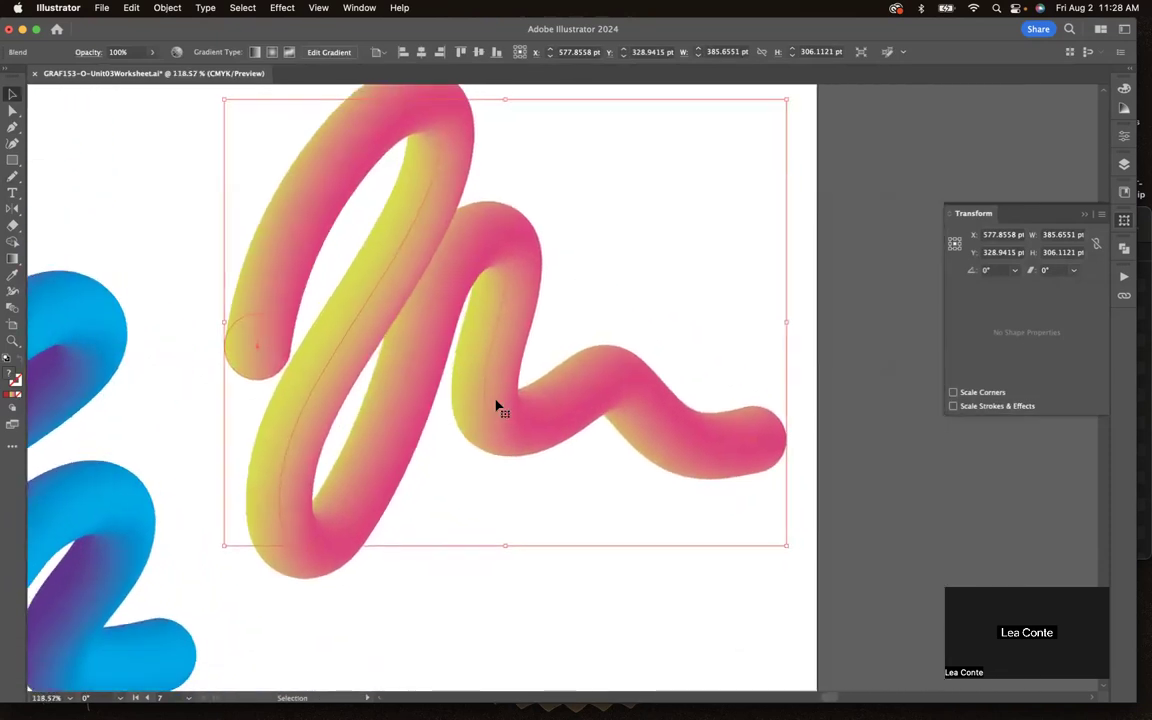
pyautogui.scroll(3, 474, 372)
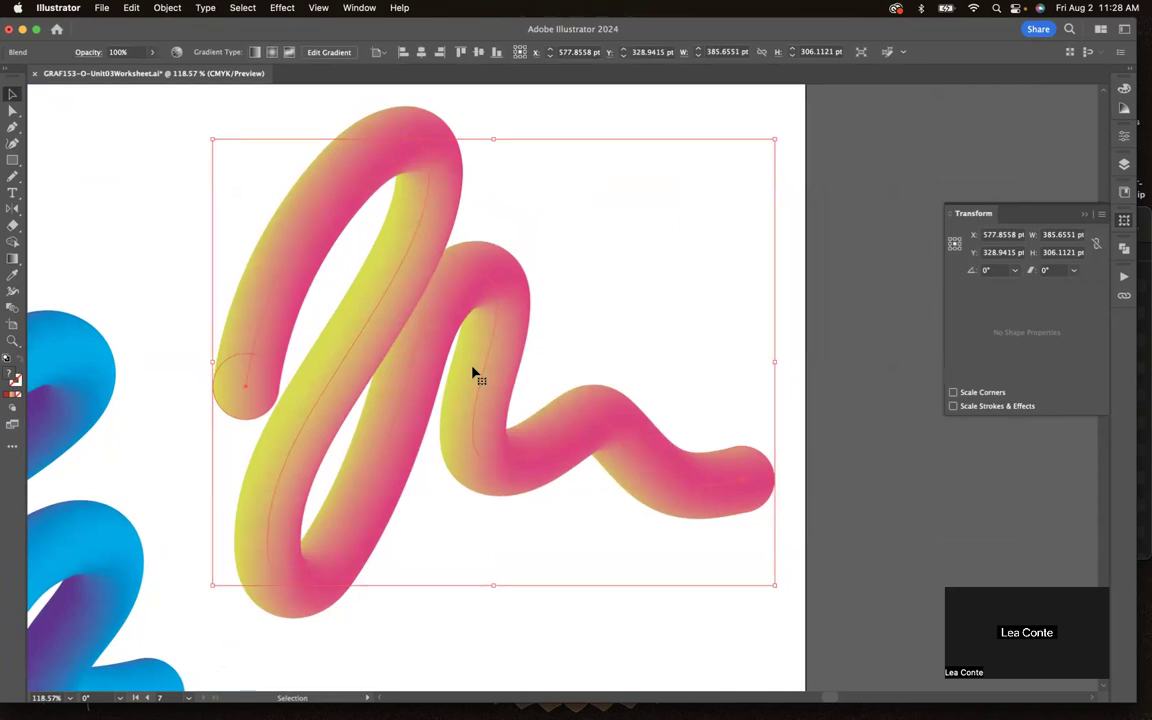
pyautogui.doubleClick(268, 386)
pyautogui.click(268, 386)
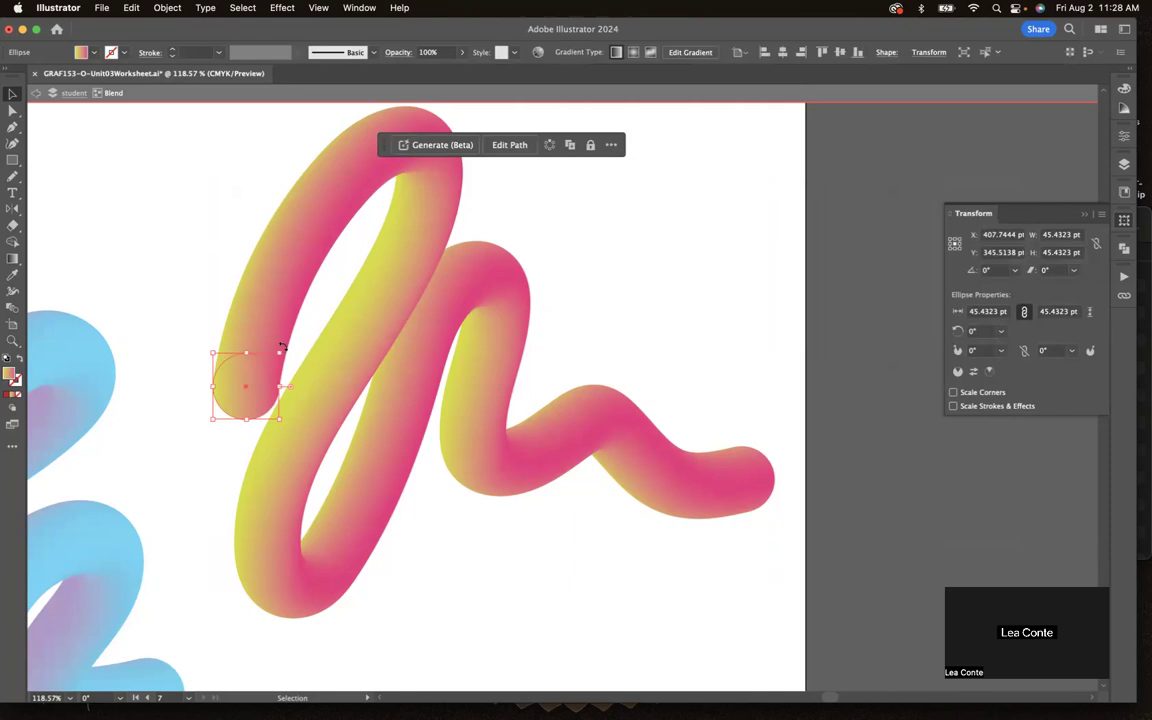
pyautogui.moveTo(288, 360); pyautogui.dragTo(269, 336)
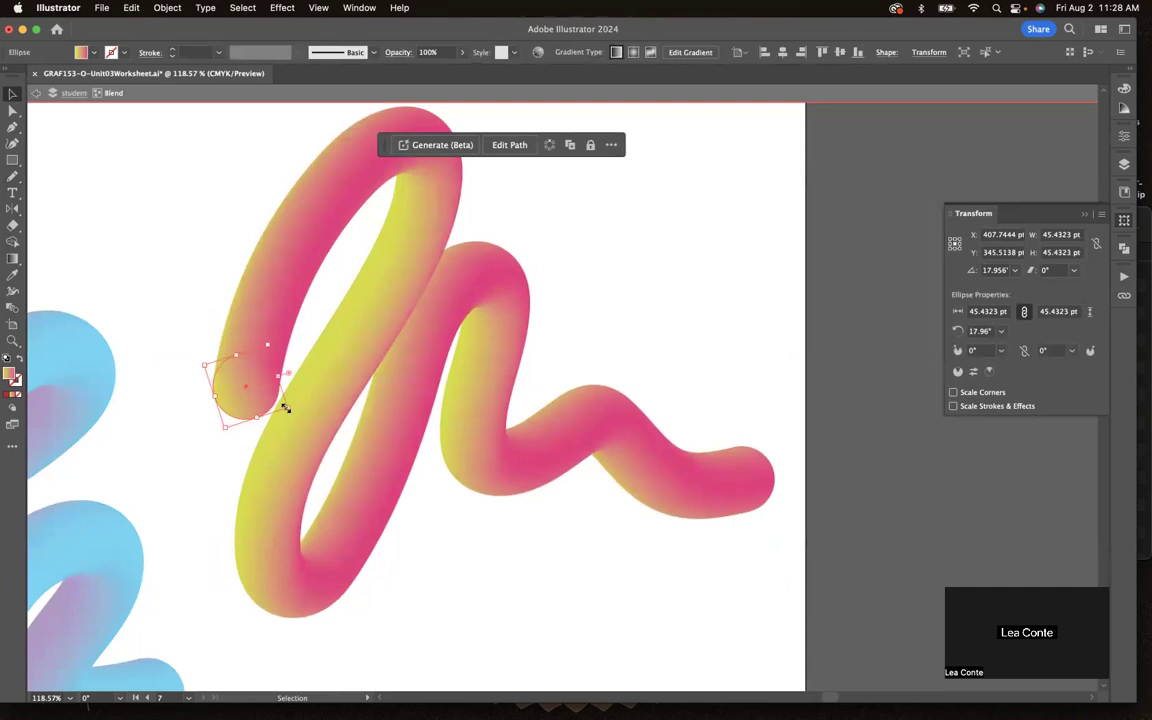
pyautogui.moveTo(285, 408); pyautogui.dragTo(317, 425)
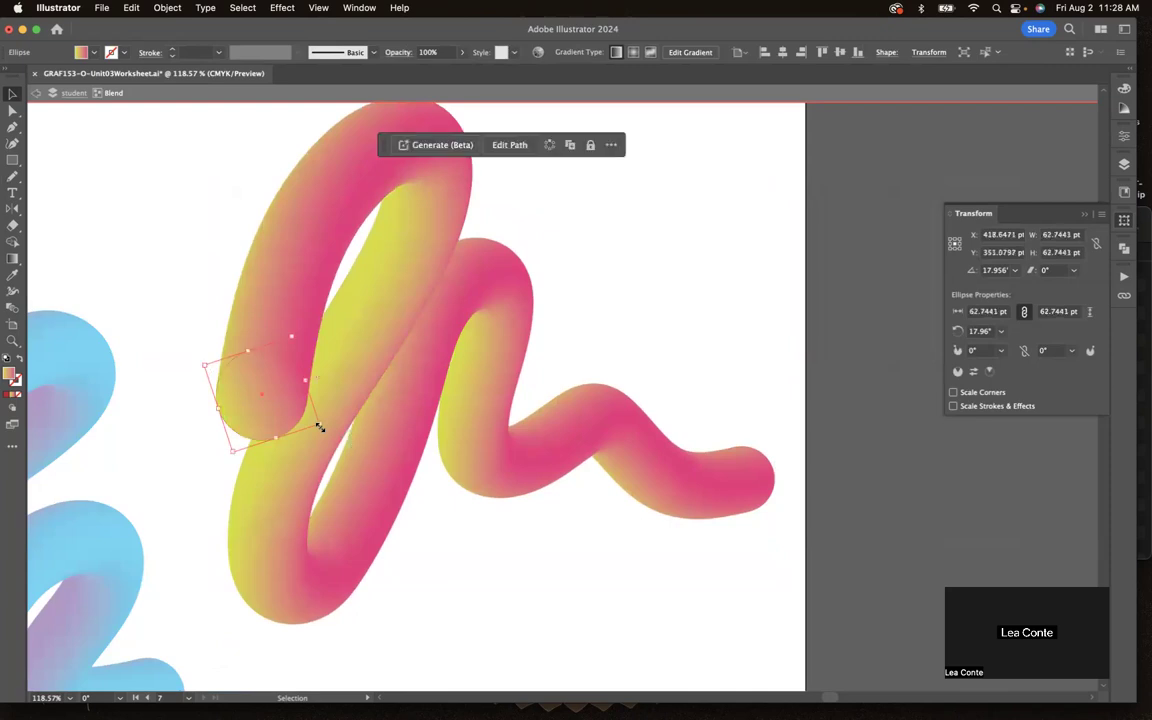
pyautogui.moveTo(296, 329)
pyautogui.mouseDown()
pyautogui.moveTo(260, 327)
pyautogui.moveTo(276, 327)
pyautogui.mouseUp()
# Rotate the blend's end circle about 41° and enlarge it to about 55 pt across.
pyautogui.click(756, 482)
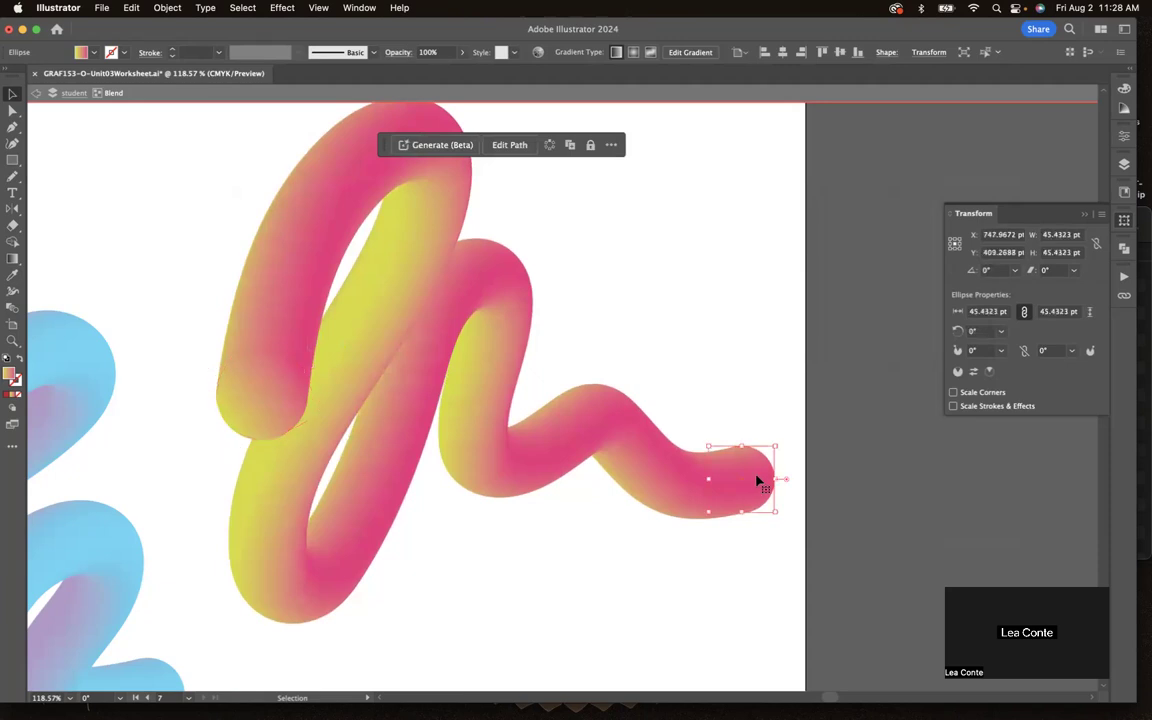
pyautogui.moveTo(776, 442); pyautogui.dragTo(745, 411)
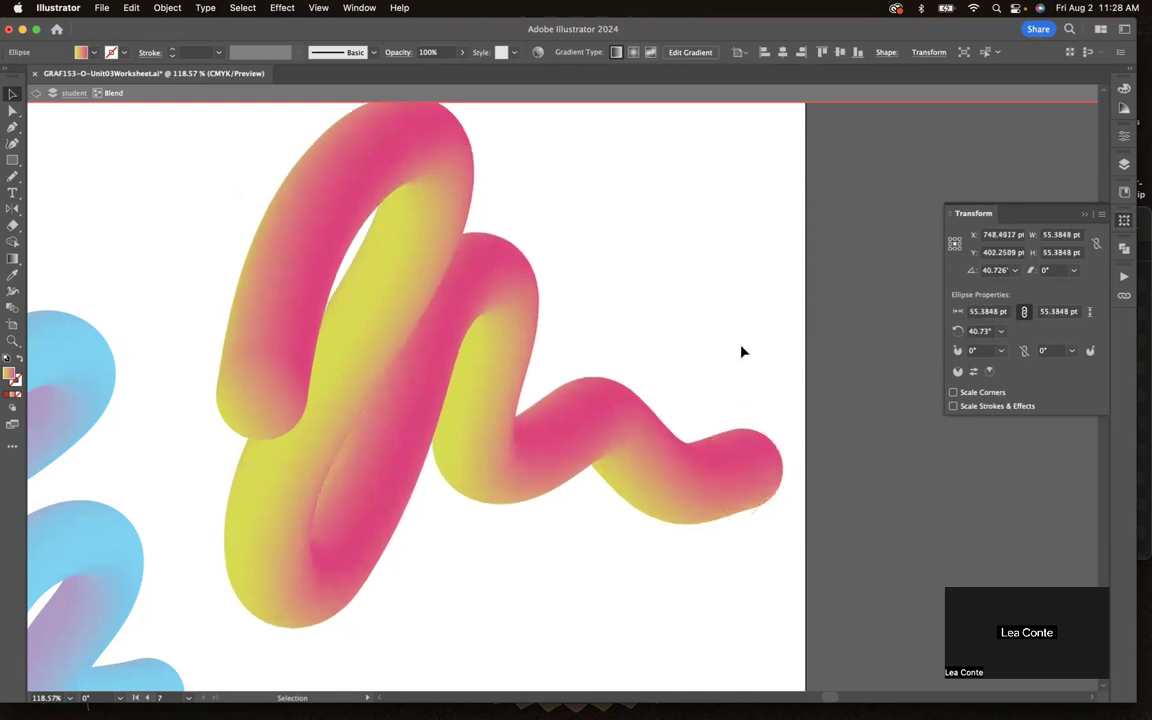
pyautogui.click(740, 350)
# Look over the completed gradient and Blend Tool artboards across the worksheet.
pyautogui.scroll(-5, 740, 350)
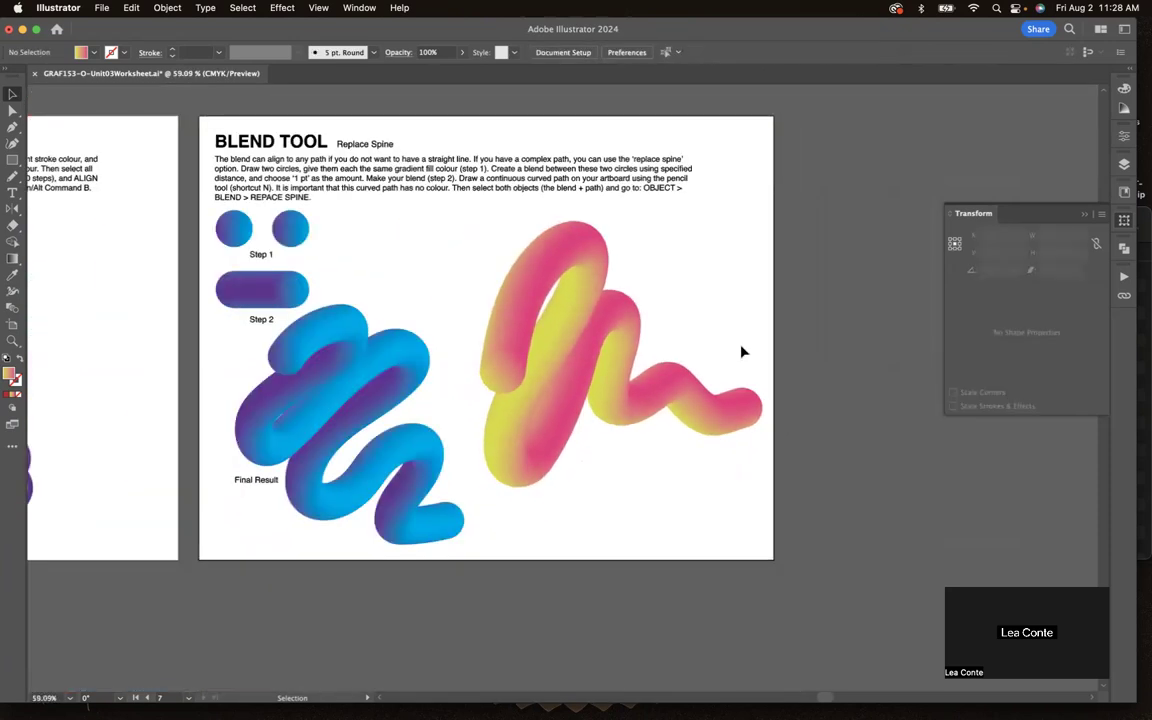
pyautogui.hscroll(-5, 676, 352)
pyautogui.scroll(2, 676, 352)
pyautogui.scroll(-7, 676, 352)
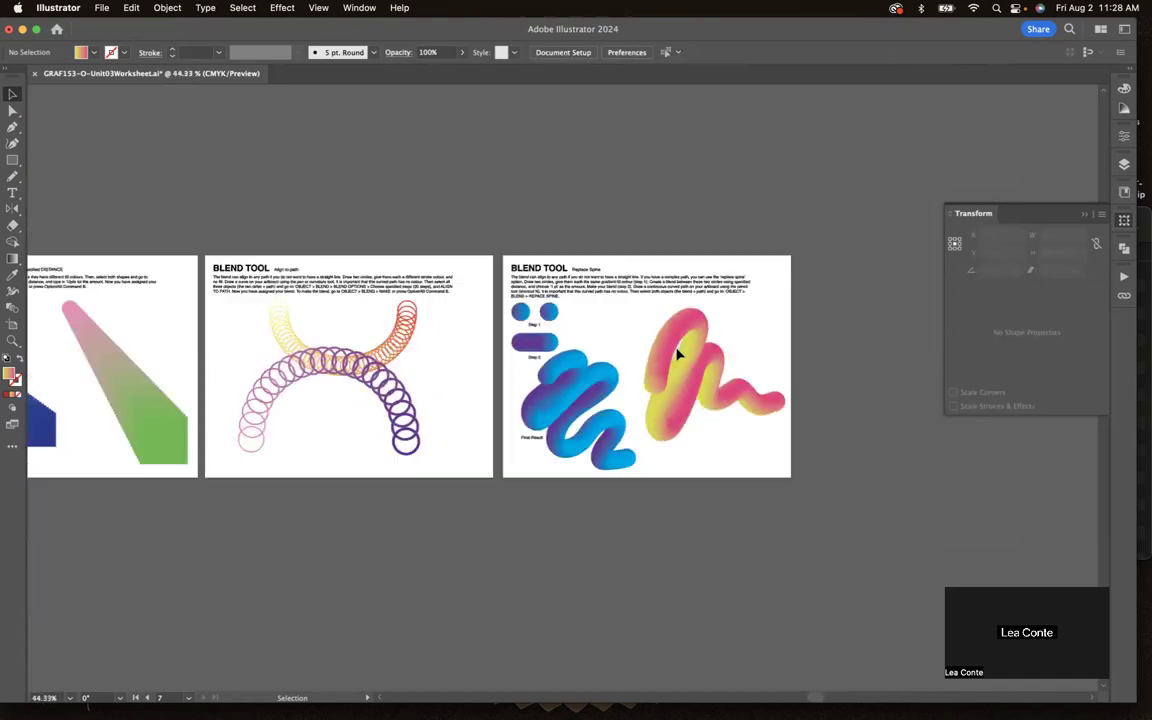
pyautogui.hscroll(-5, 677, 354)
pyautogui.scroll(1, 677, 354)
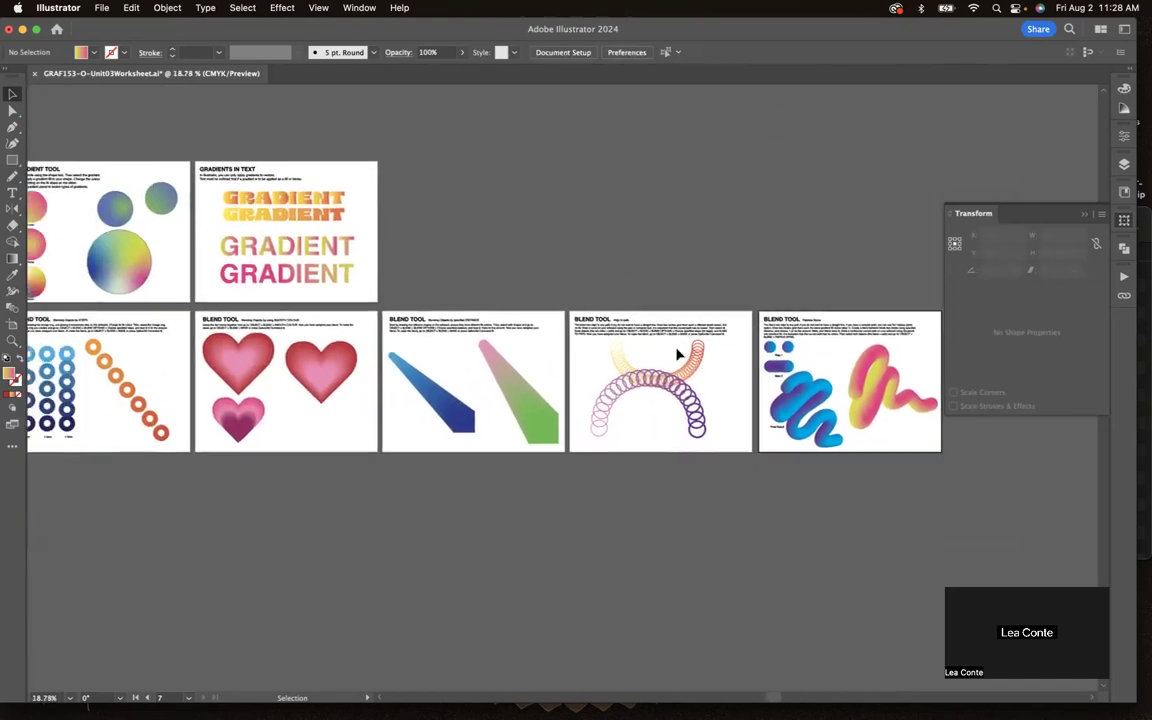